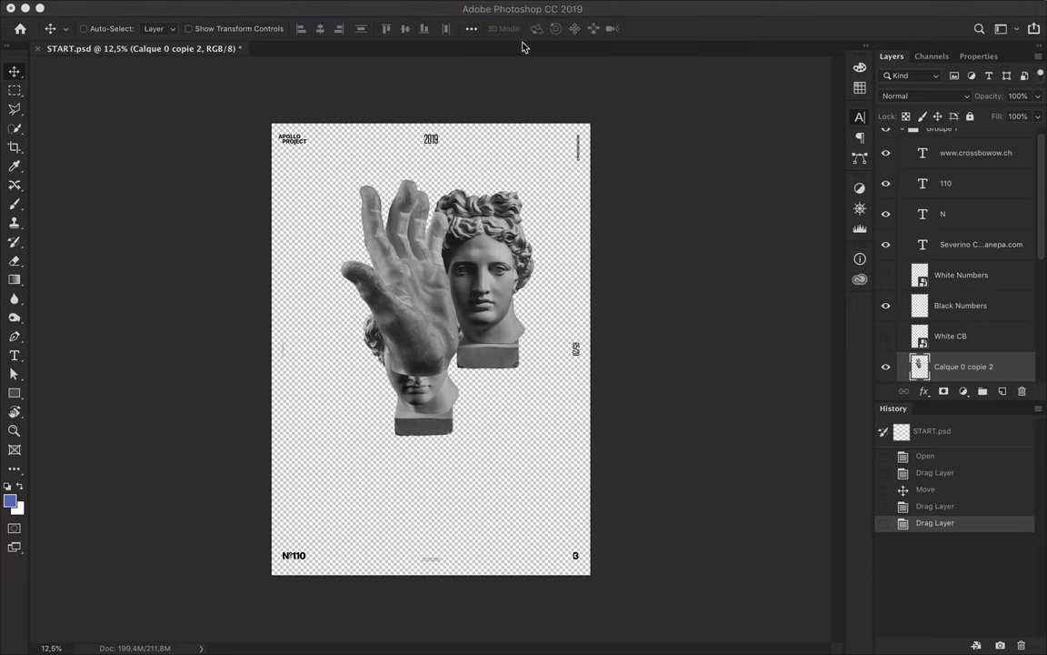
Step: Change the poster number text to №134
scroll(385, 405, "up", 5)
double_click(234, 396)
type("34")
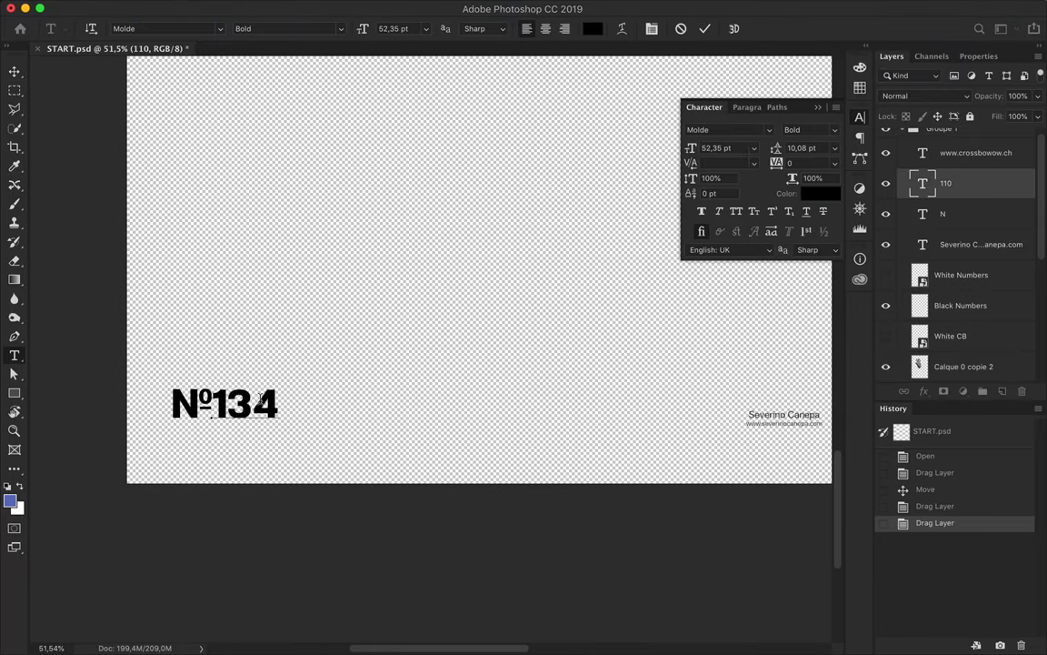
scroll(245, 421, "up", 5)
key("Down")
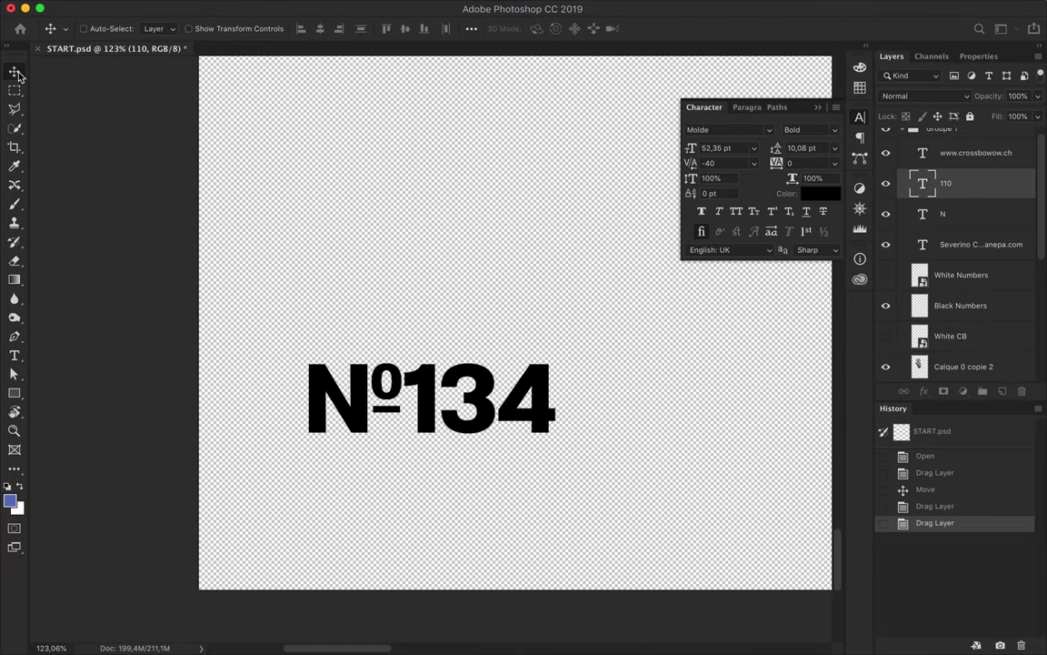
scroll(545, 355, "down", 5)
scroll(545, 356, "up", 10)
Step: Change the date text from 05/20 to 05/14 and save the poster
double_click(373, 170)
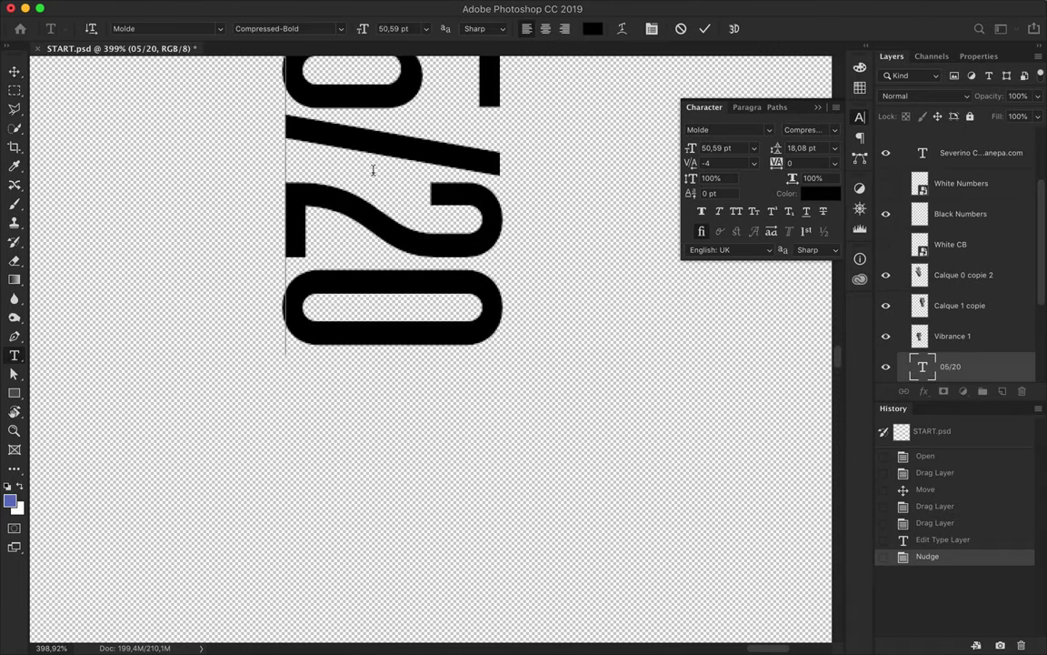
type("14")
key("ctrl+Return")
key("v")
key("ctrl+0")
key("ctrl+s")
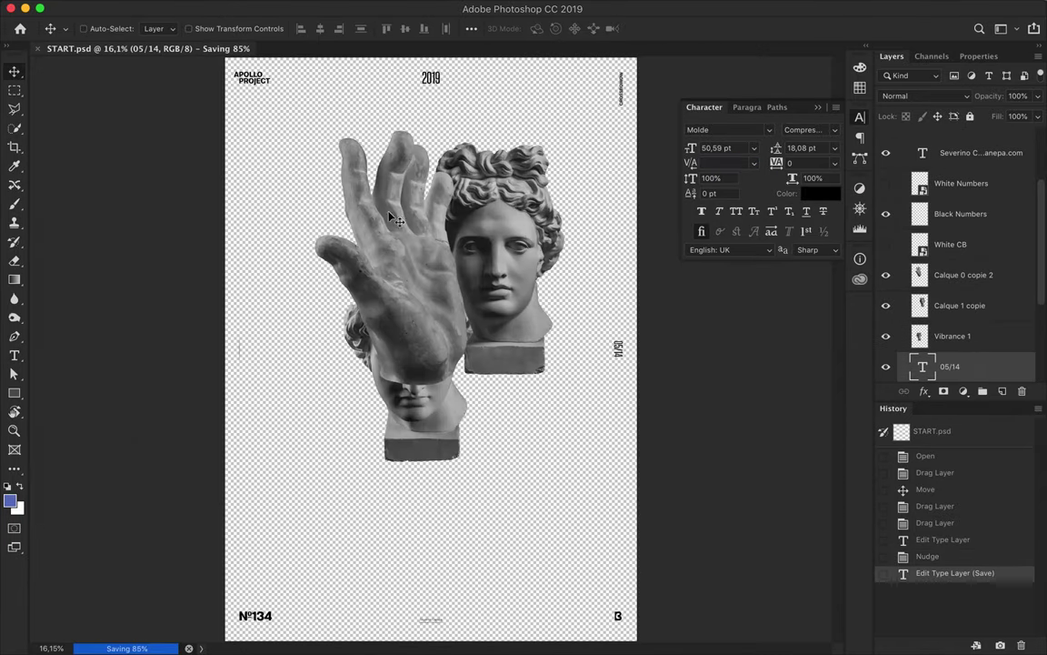
Step: Move the hand aside and enlarge both statue heads to 120%
left_click_drag(391, 216, 311, 396)
key("ctrl+t")
left_click_drag(454, 143, 454, 79)
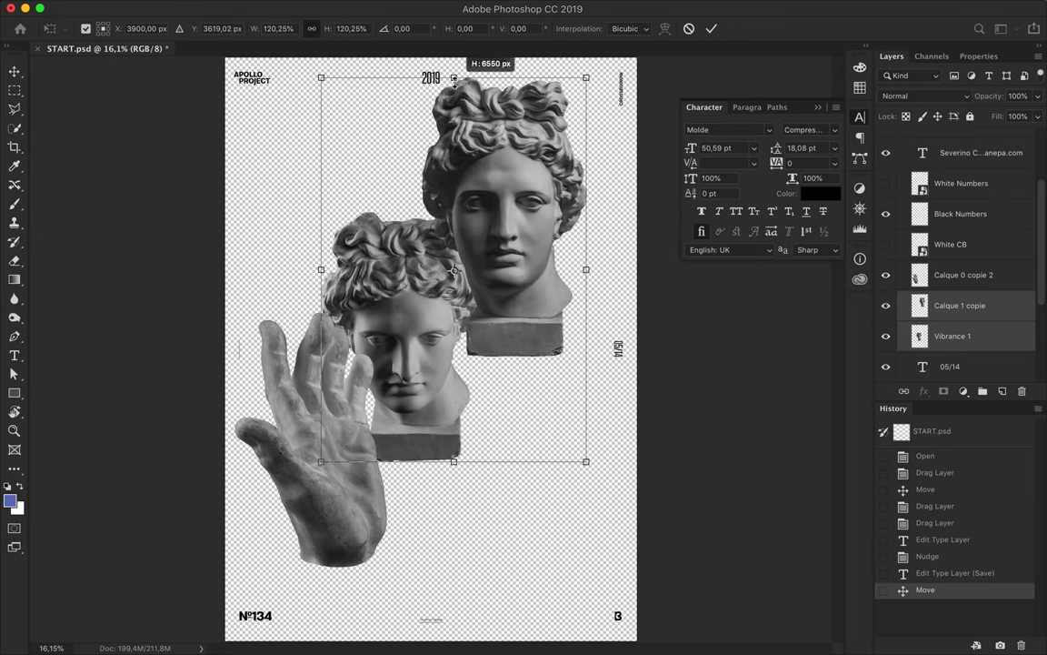
key("Return")
Step: Push the heads past the left and right edges and move the hand bottom-right
left_click_drag(433, 234, 369, 116)
mouse_move(345, 429)
left_mouse_down()
mouse_move(516, 430)
mouse_move(549, 543)
left_mouse_up()
left_click_drag(339, 216, 227, 198)
left_click_drag(527, 195, 648, 168)
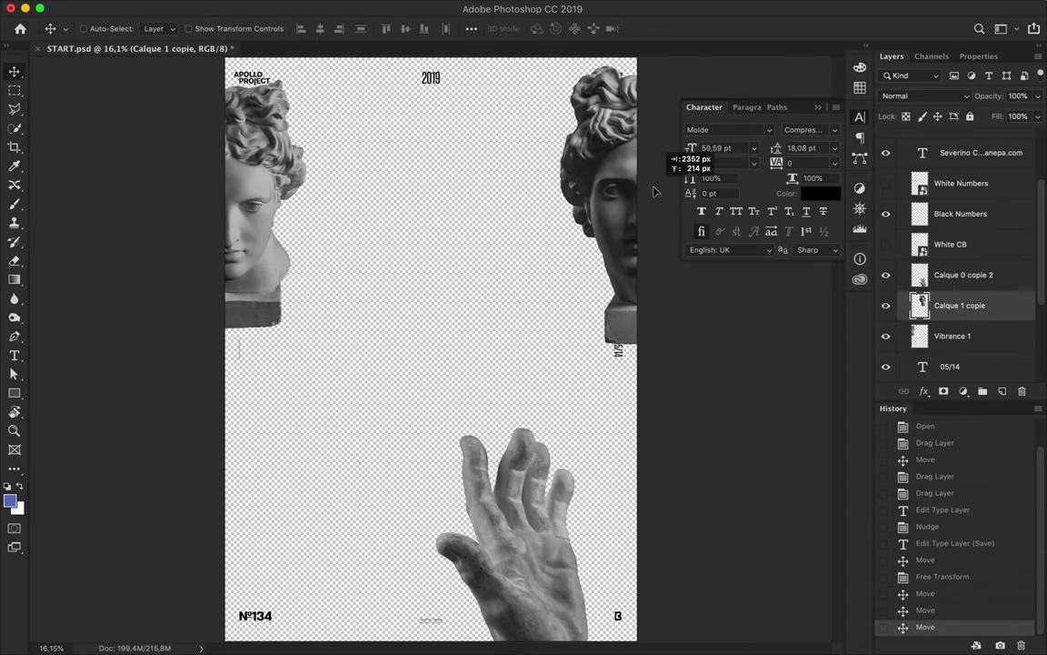
Step: Restack the image layers below the text group and line both heads along the left edge
left_click_drag(959, 306, 940, 360)
left_click_drag(619, 218, 561, 195)
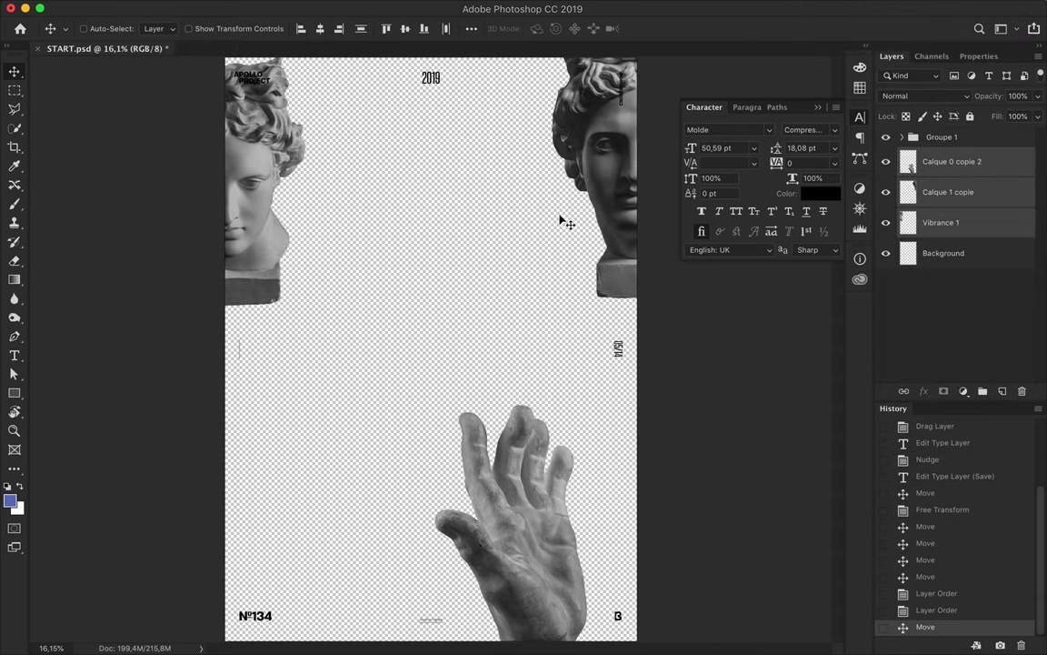
left_click_drag(628, 136, 624, 156)
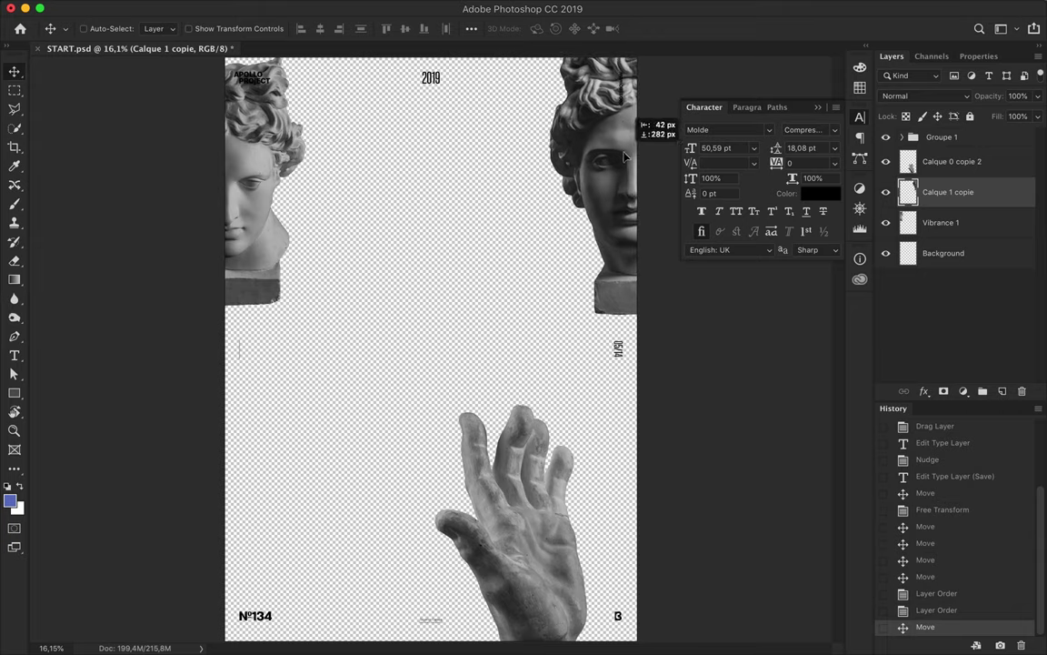
left_click_drag(562, 420, 222, 454)
left_click_drag(507, 514, 512, 519)
left_click(954, 257)
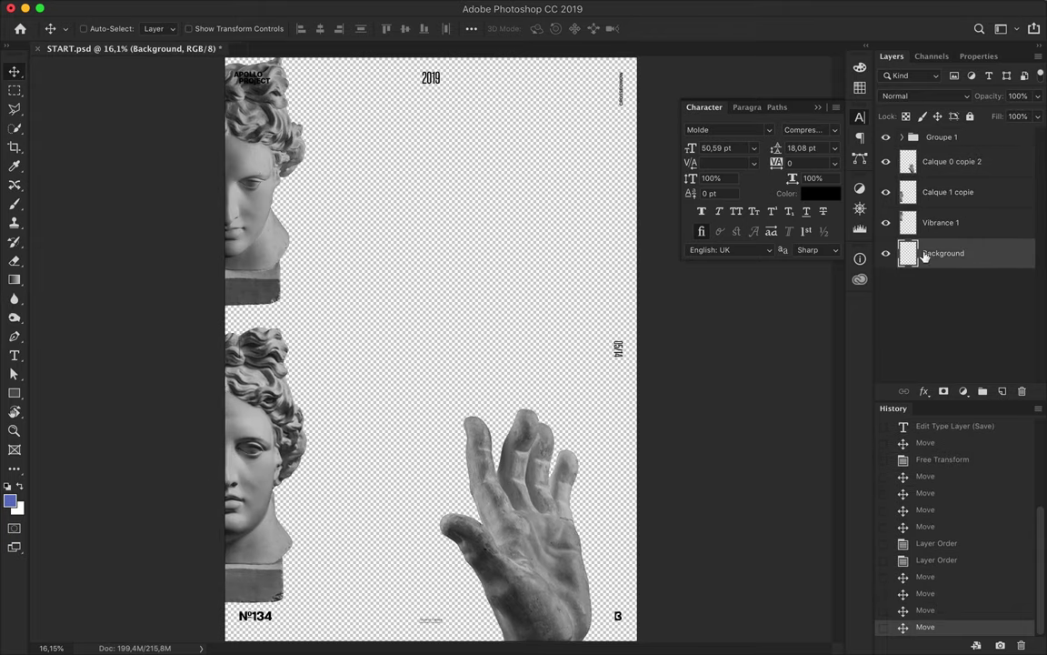
scroll(233, 69, "down", 1)
Step: Draw a full-canvas rectangle with a light grey gradient fill
left_click_drag(627, 628, 628, 628)
left_click(160, 28)
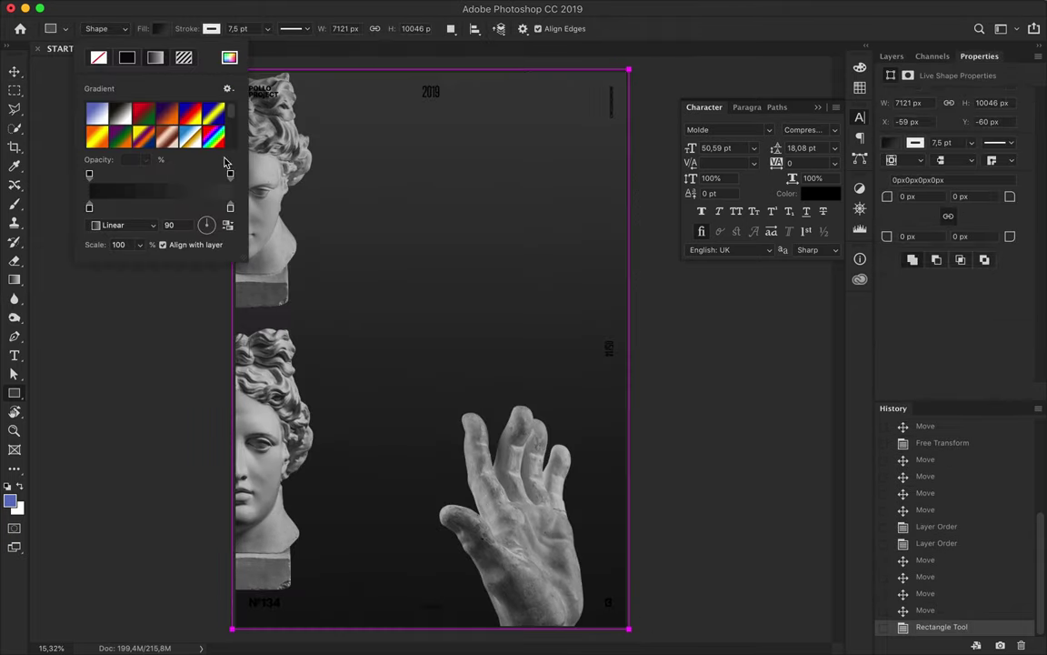
left_click(120, 138)
key("v")
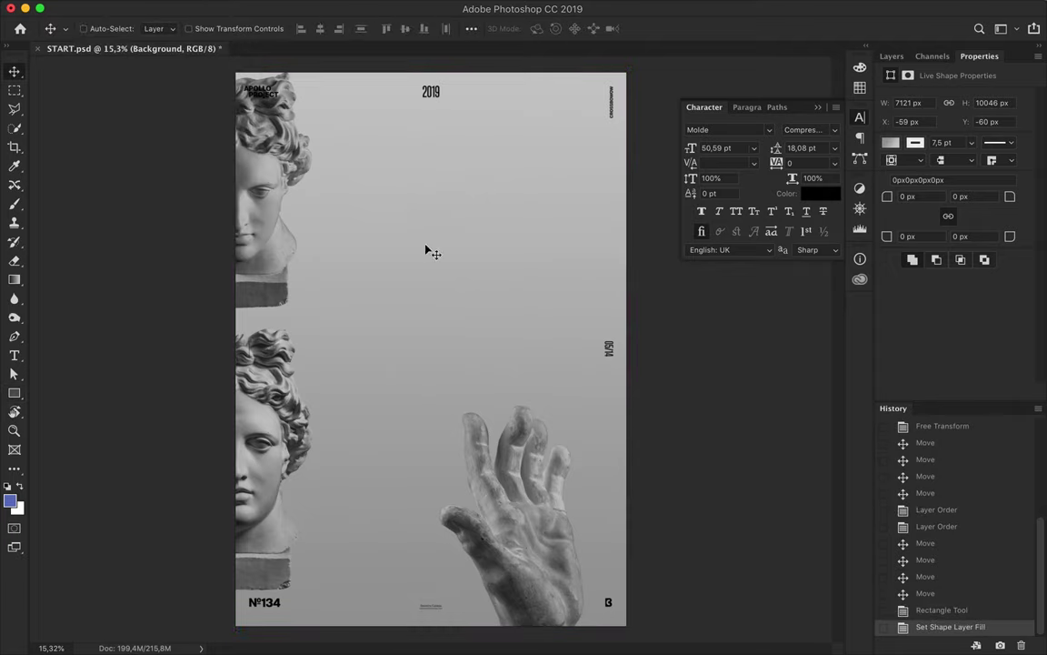
Step: Add an APOLLO title near the top and scale it up about three times
key("t")
left_click(392, 249)
type("APOLLO")
key("ctrl+t")
mouse_move(413, 251)
left_mouse_down()
mouse_move(457, 280)
mouse_move(429, 189)
left_mouse_up()
key("Return")
Step: Centre the 2019 text vertically and nudge the APOLLO title up
left_click(439, 96)
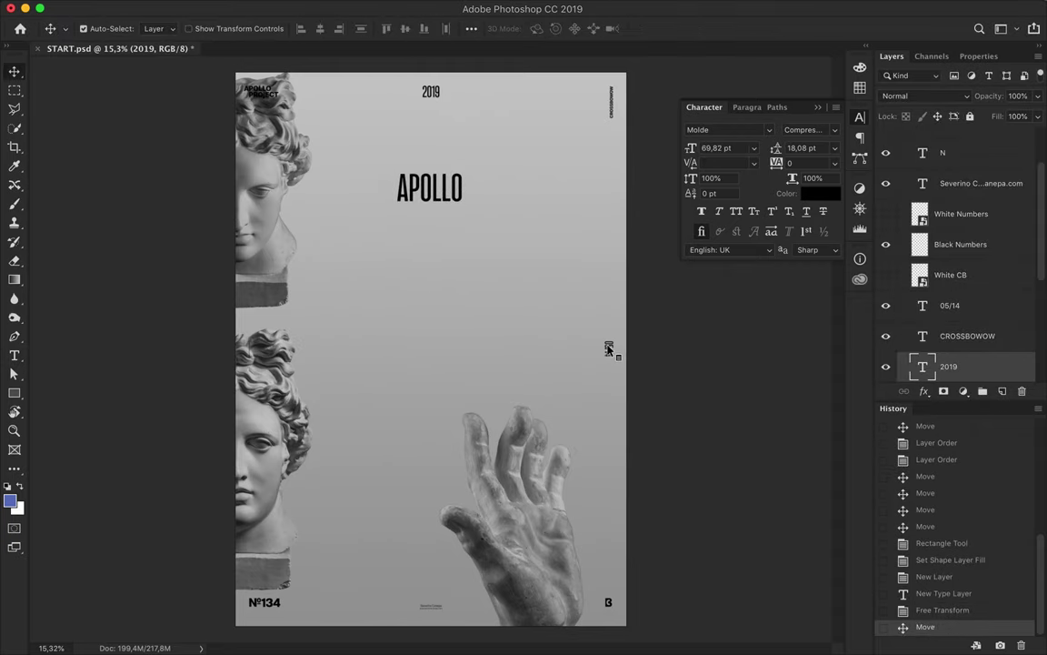
left_click(405, 29)
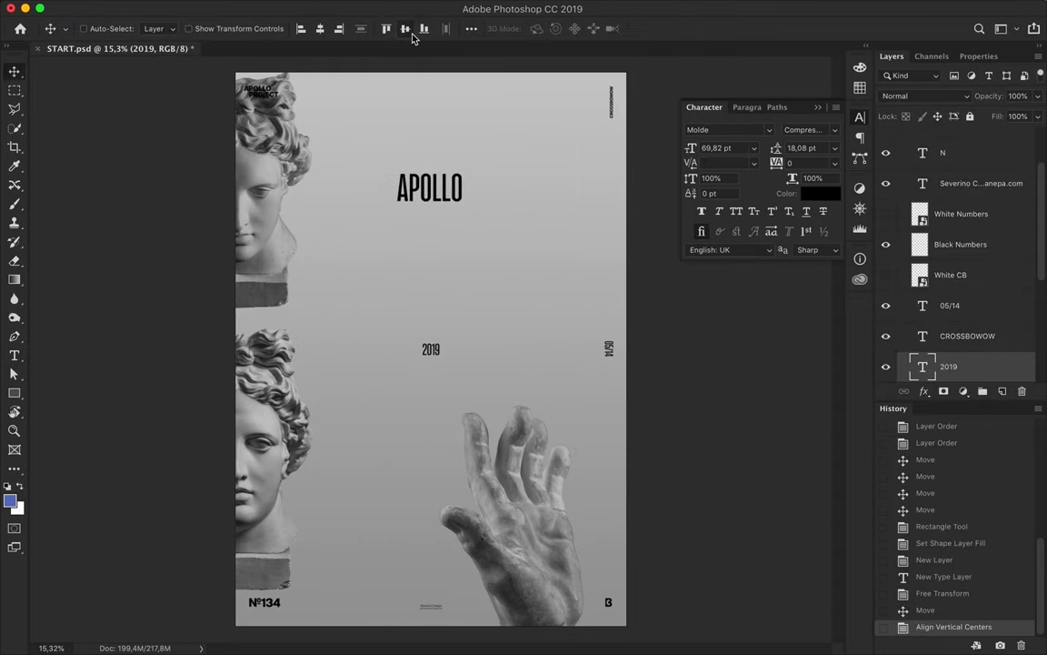
left_click_drag(444, 199, 439, 194)
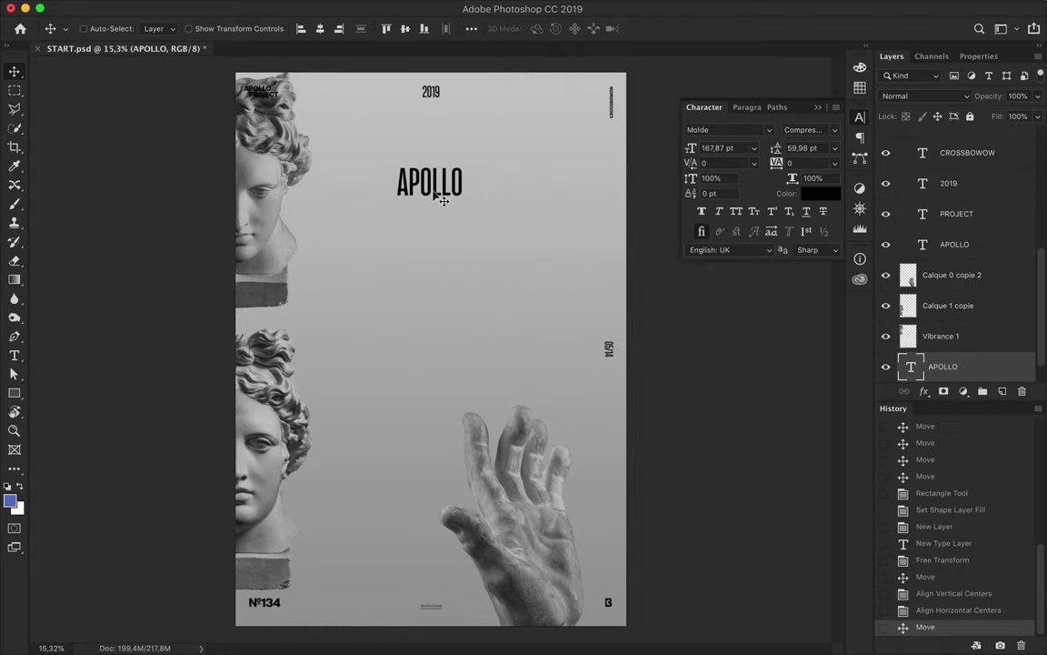
Step: Draw a rectangle over the APOLLO title and begin choosing its custom fill colour
left_click(160, 28)
left_click_drag(384, 159, 474, 204)
left_click(217, 28)
left_click(286, 57)
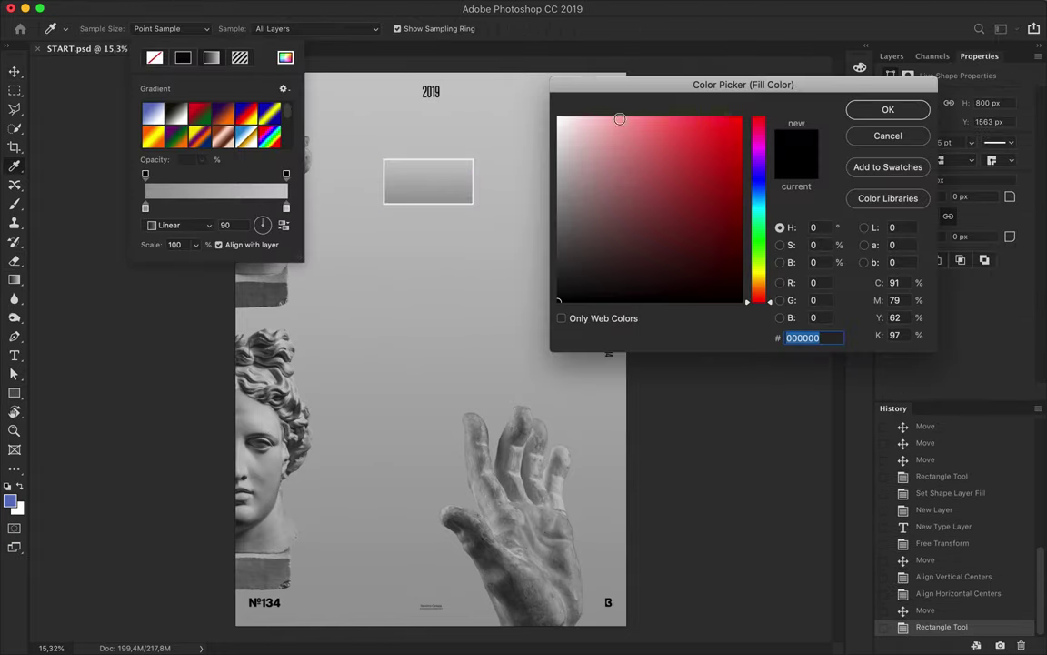
Step: Fill the rectangle white and stack the APOLLO text above it
left_click(888, 109)
left_click(268, 28)
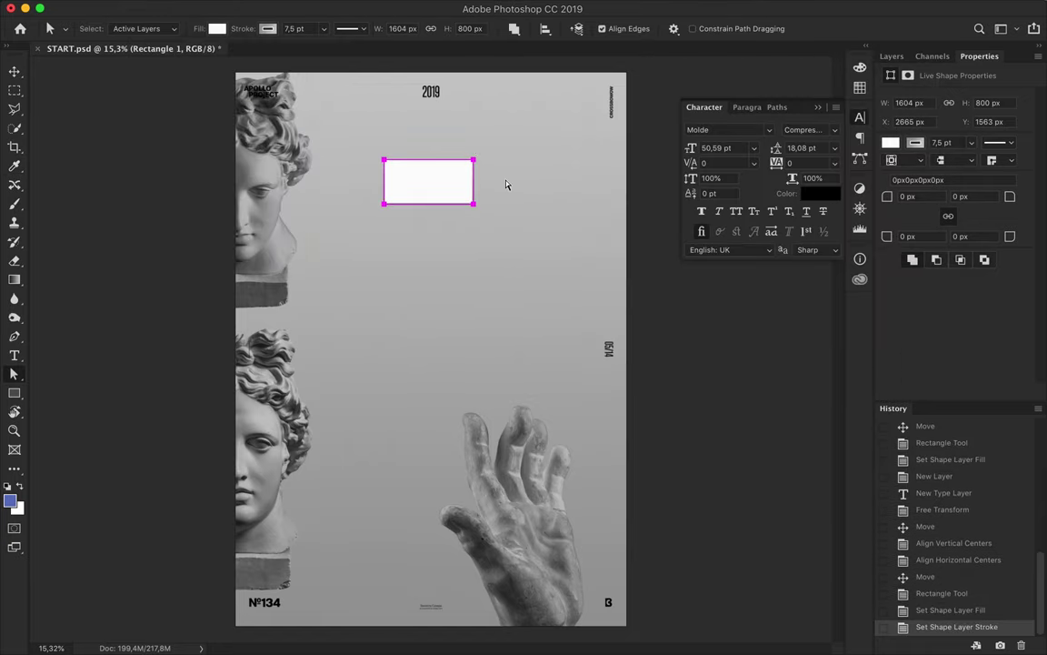
left_click(892, 56)
left_click_drag(942, 305, 945, 351)
scroll(444, 168, "up", 5)
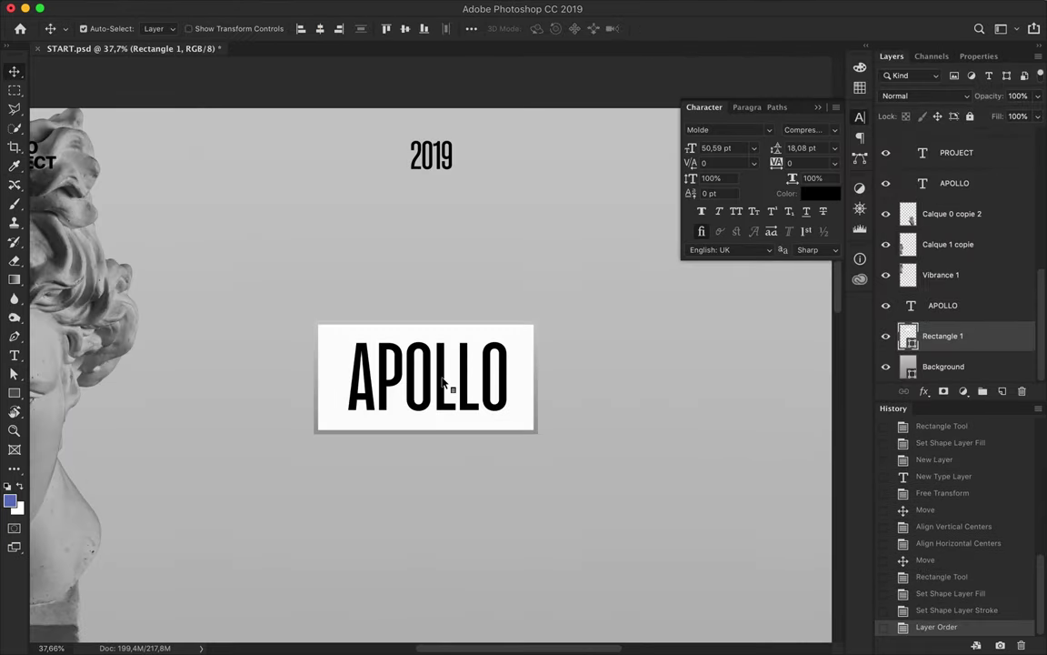
Step: Change the APOLLO text colour to grey
key("t")
left_click(592, 28)
left_click(886, 110)
Step: Give the rectangle a 12.5 pt black border
key("v")
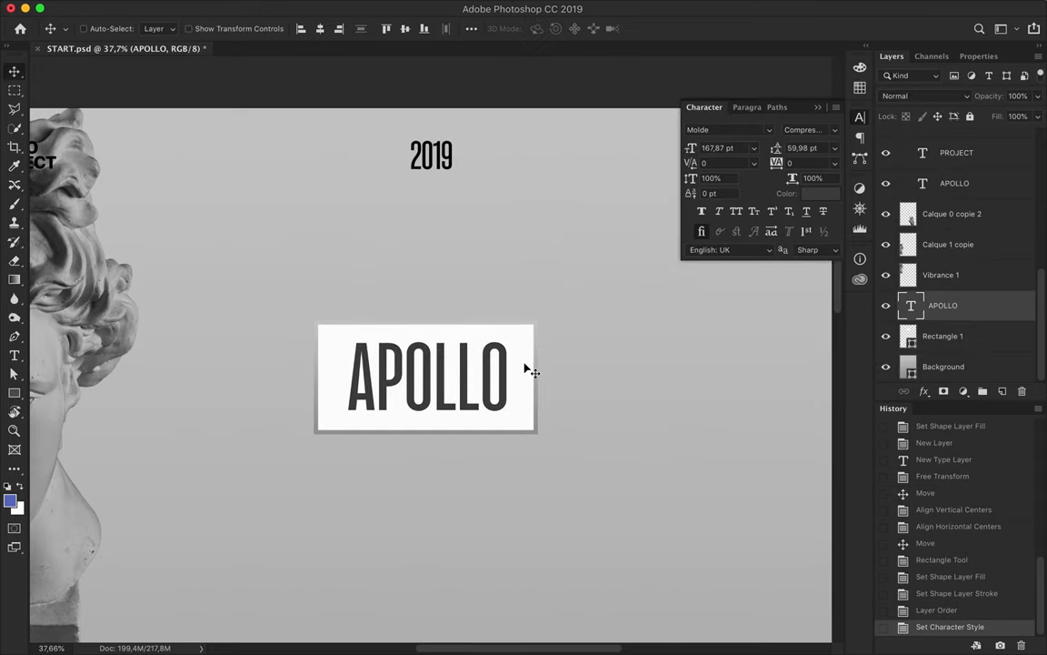
left_click(528, 367)
key("a")
left_click(267, 28)
left_click(249, 202)
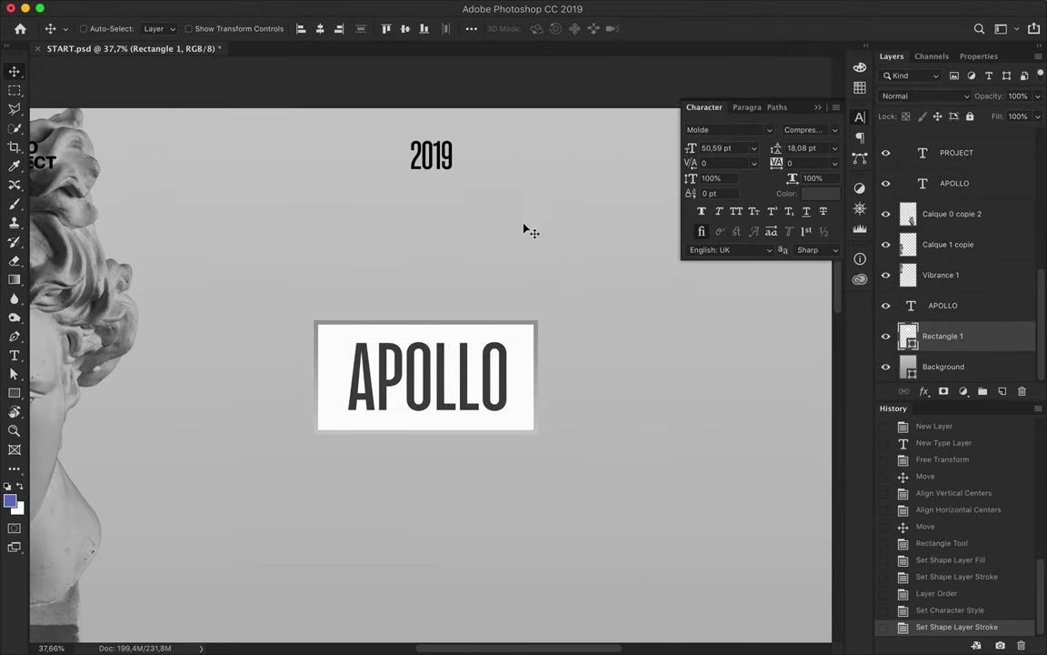
scroll(525, 230, "down", 2)
left_click(268, 28)
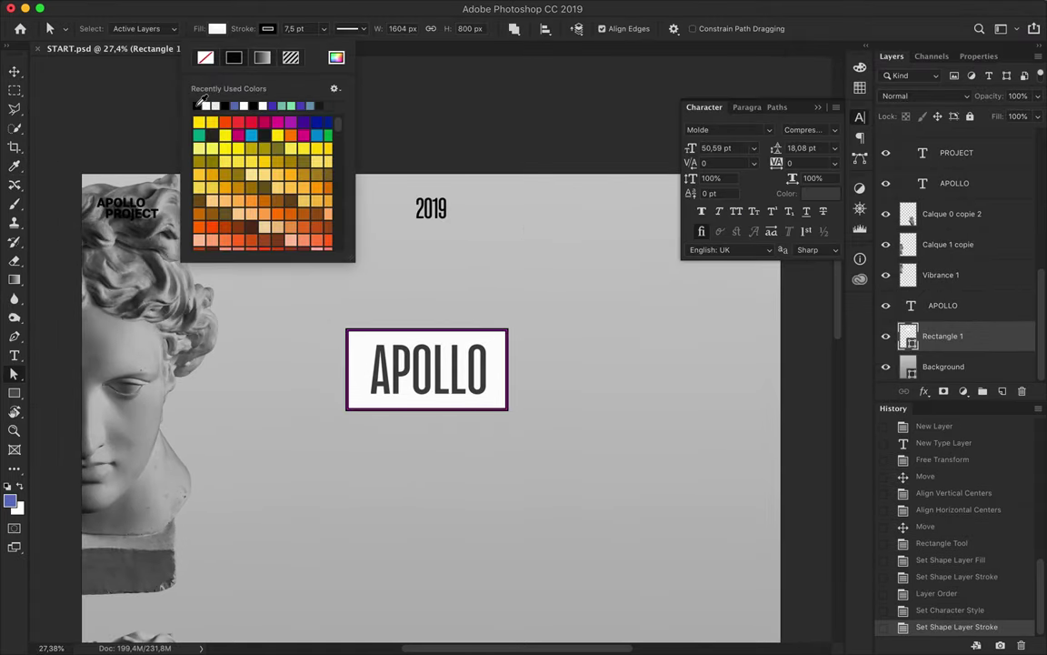
left_click(226, 105)
Step: Recolour the APOLLO text black
double_click(910, 306)
left_click(859, 87)
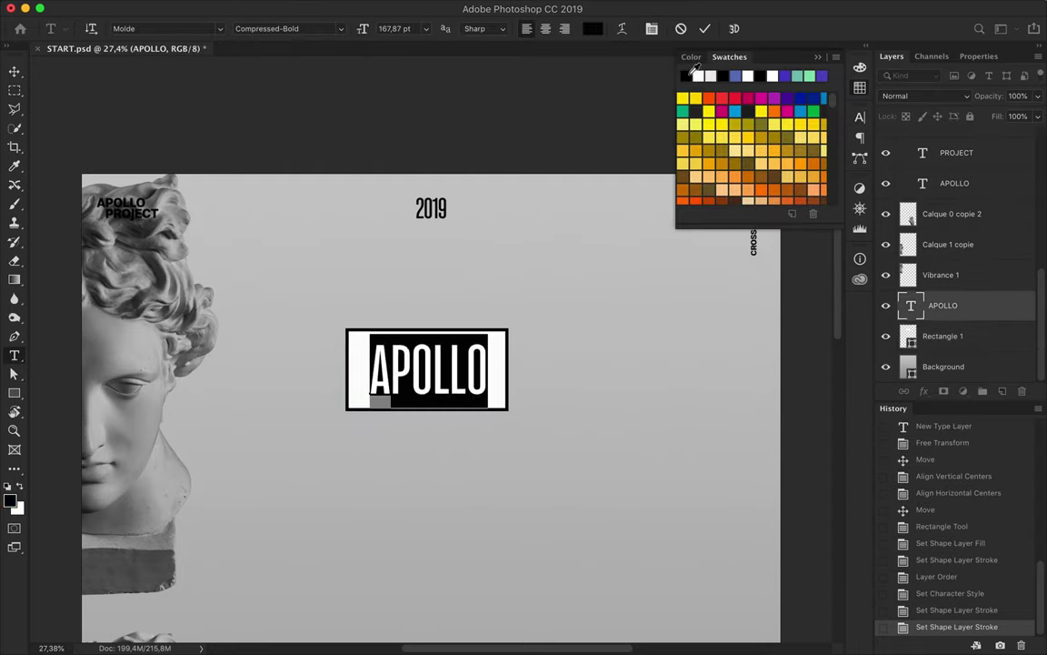
left_click(10, 499)
key("Return")
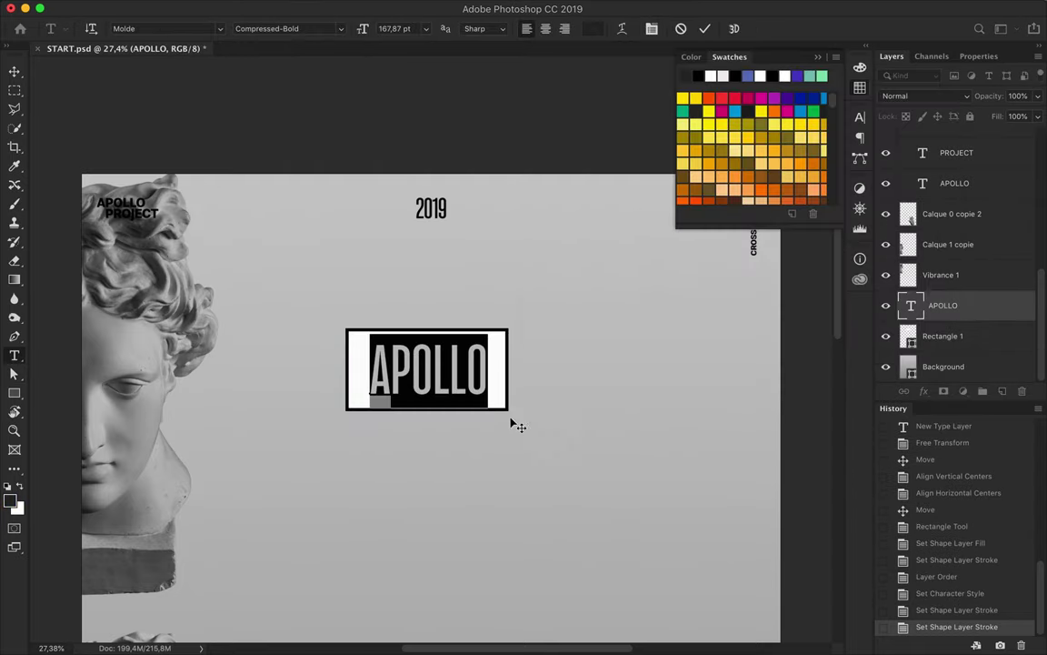
key("ctrl+Return")
Step: Centre the APOLLO title within its white box
left_click(509, 344)
key("a")
left_click(216, 28)
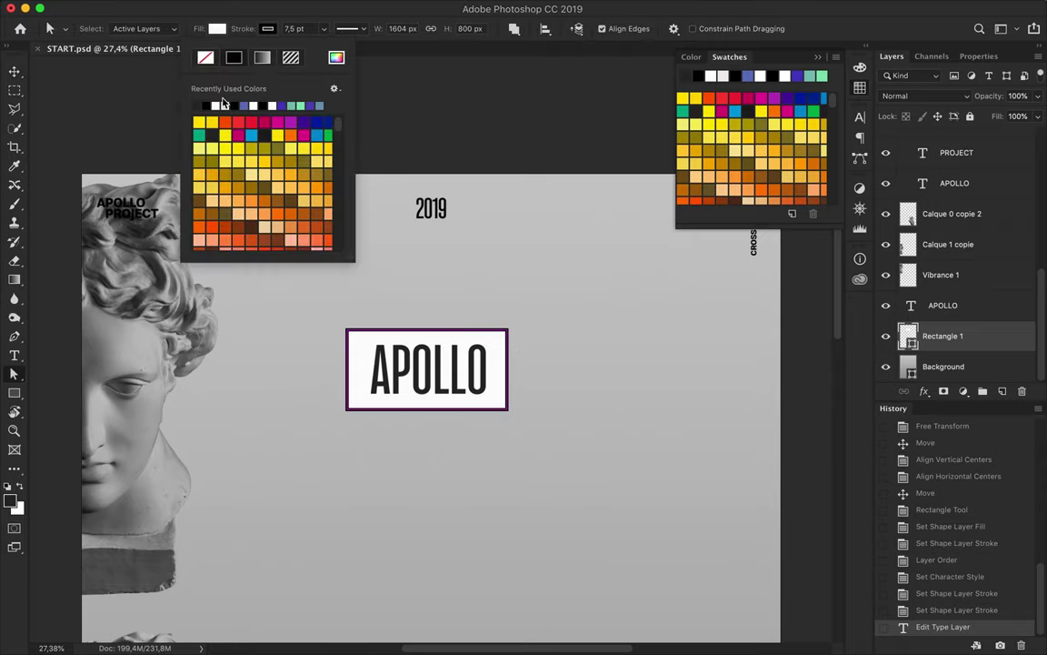
left_click(405, 28)
key("ctrl+z")
left_click(471, 28)
left_click(515, 73)
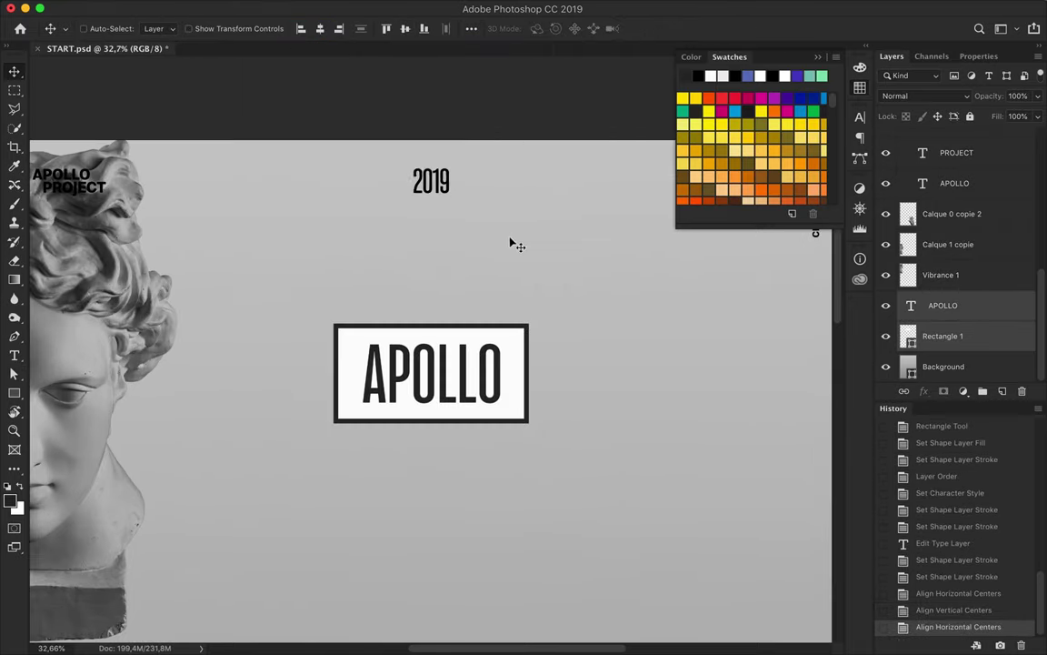
Step: Duplicate the APOLLO box near the bottom and change its text to 365°
key("a")
scroll(450, 233, "down", 5)
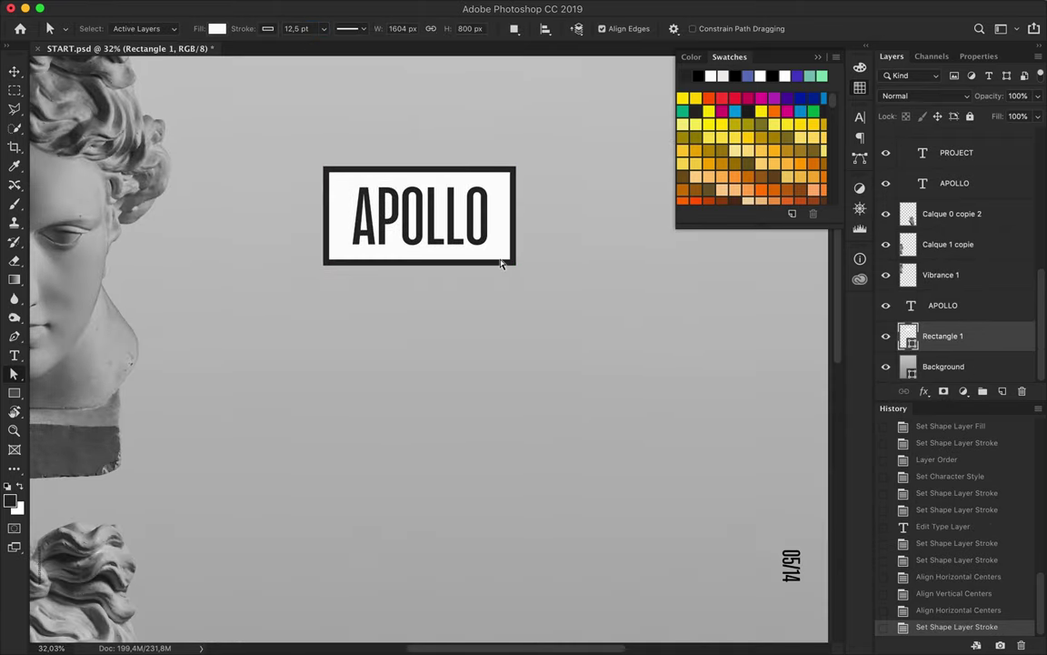
key("v")
left_click_drag(500, 234, 500, 577)
double_click(434, 555)
type("365")
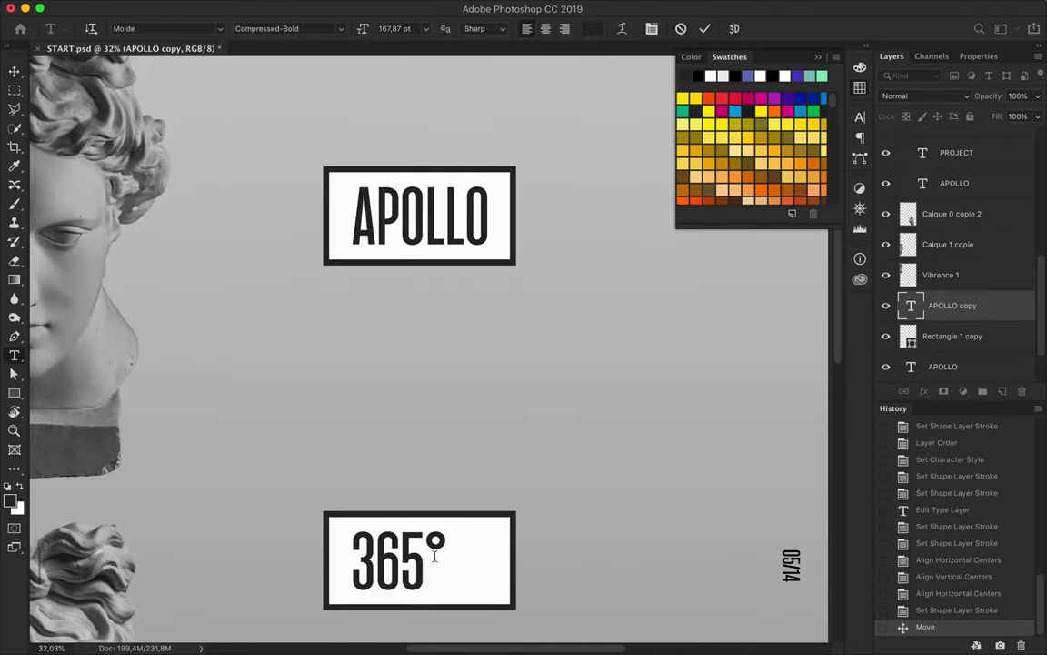
key("ctrl+Return")
Step: Narrow the copied box to fit 365° and centre the label horizontally
key("alt+bracketleft")
key("ctrl+t")
left_click_drag(473, 560, 475, 560)
key("Return")
key("alt+bracketright")
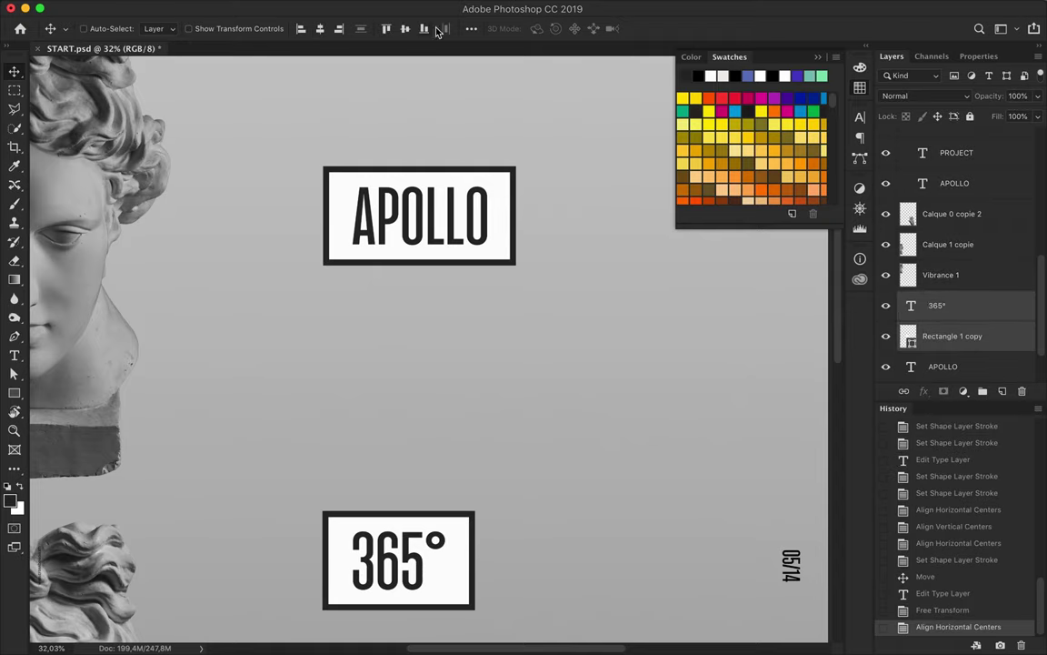
left_click(473, 30)
left_click(429, 73)
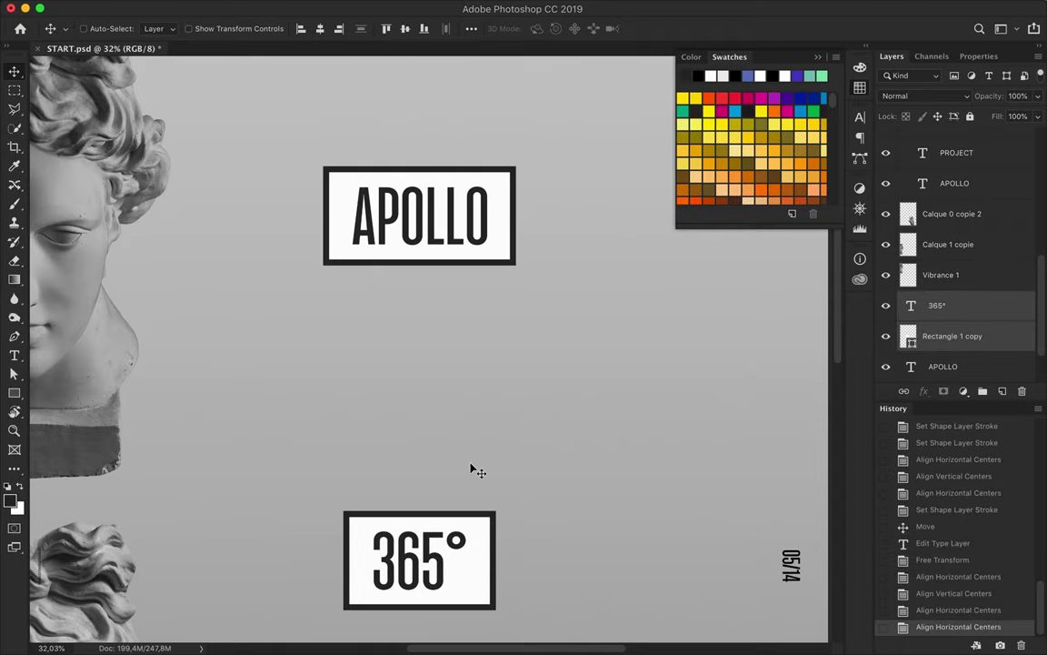
key("ctrl+0")
Step: Create a guide layout with 4 columns and 4 rows
left_click_drag(462, 498, 463, 498)
left_click(391, 9)
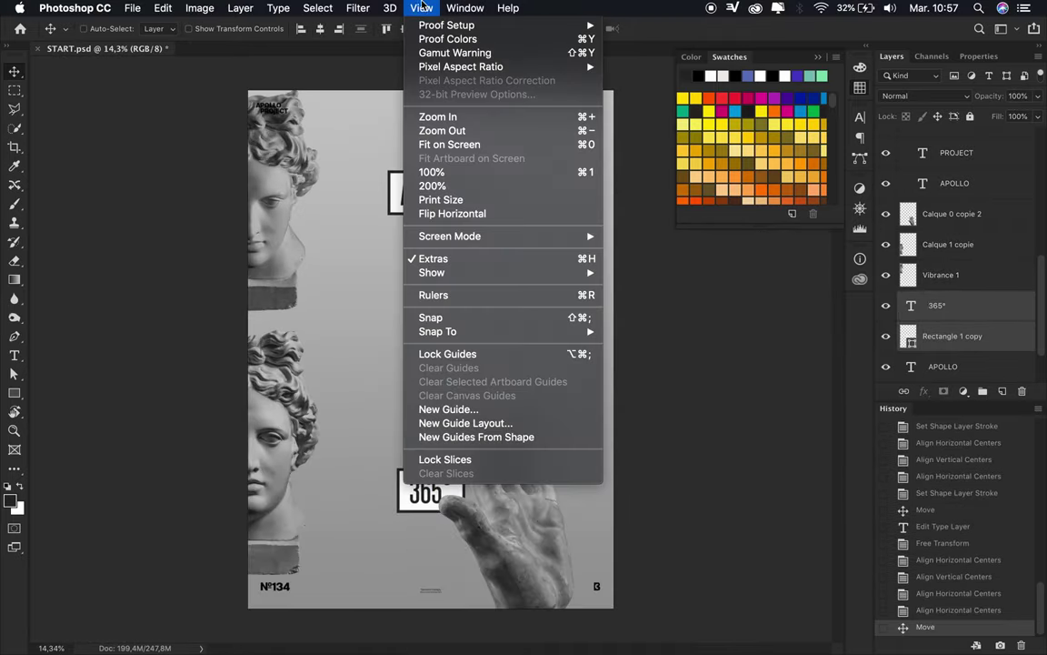
left_click(455, 423)
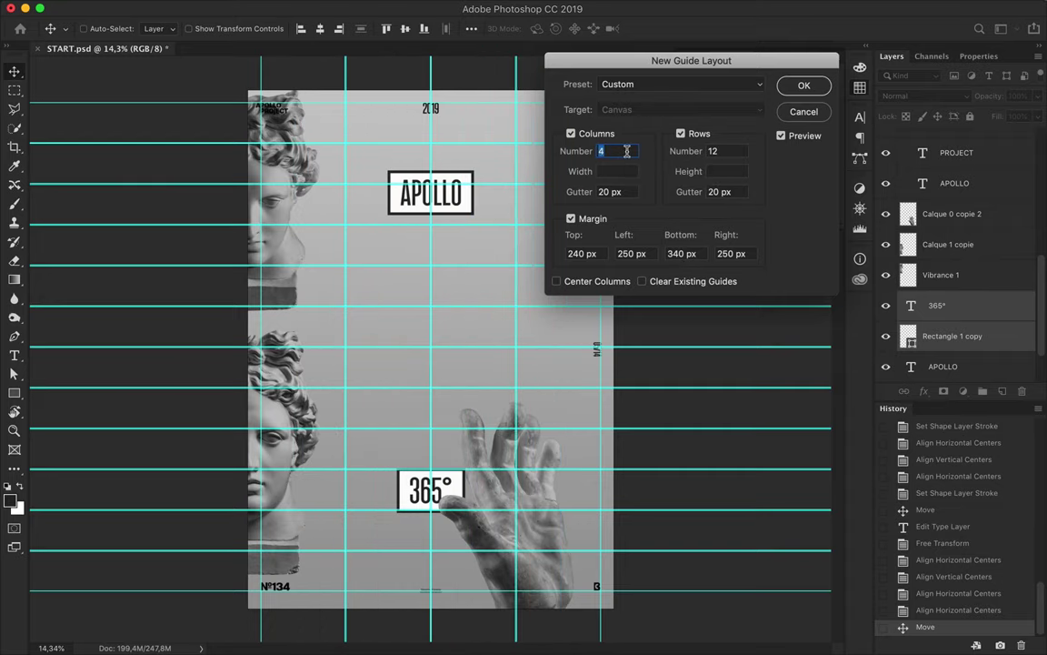
double_click(736, 150)
type("4")
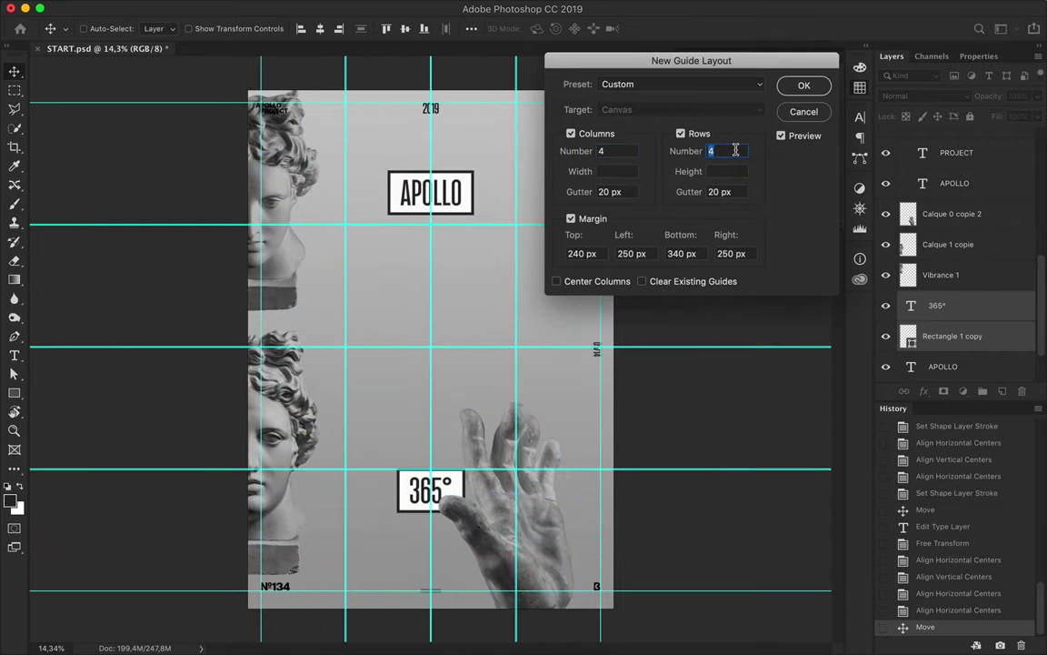
key("Return")
left_click(421, 8)
left_click(450, 422)
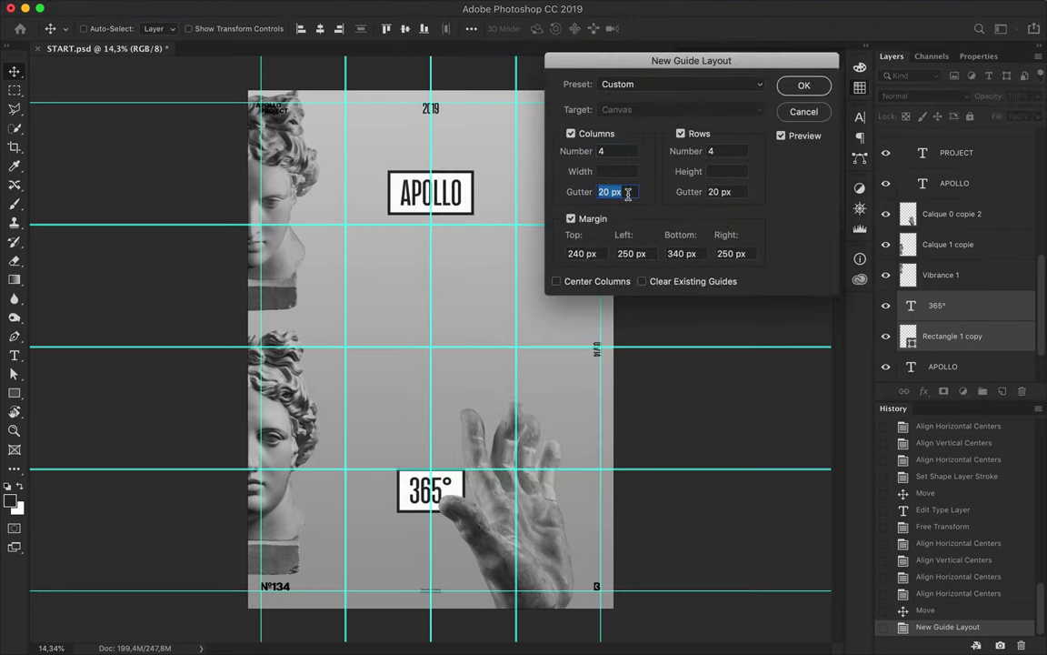
left_click(617, 191)
type("60")
left_click(804, 85)
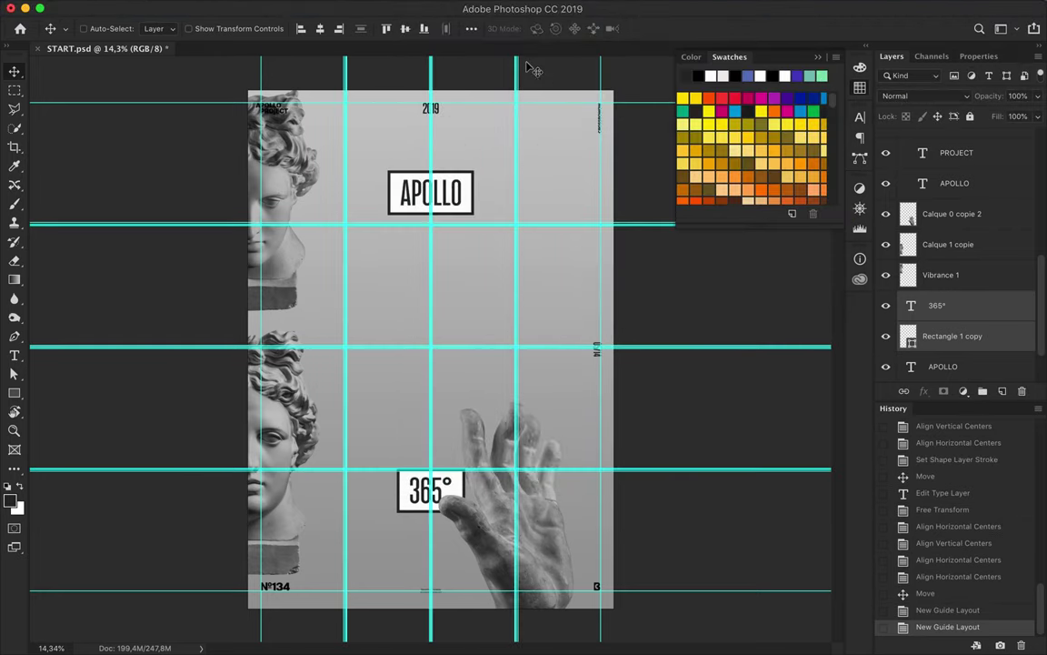
Step: Clear all guides and reapply the four-by-four guide layout
left_click(422, 8)
left_click(448, 367)
left_click(429, 7)
left_click(448, 409)
left_click(663, 114)
left_click(421, 8)
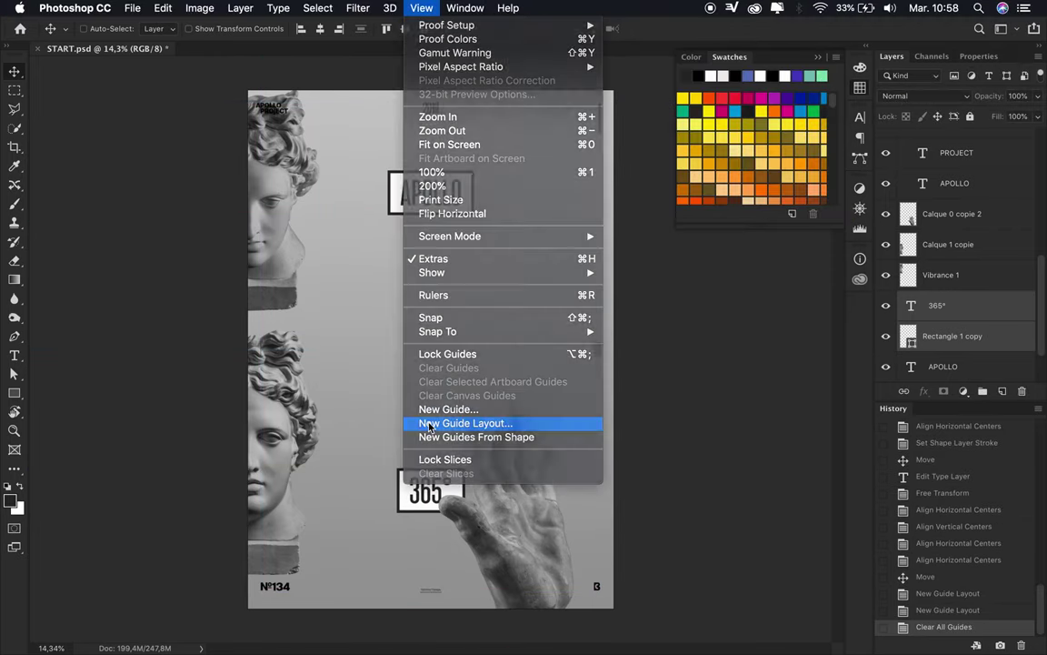
left_click(466, 423)
key("Return")
left_click(421, 8)
key("Escape")
Step: Reposition the boxed APOLLO label along the guides
scroll(428, 491, "up", 2)
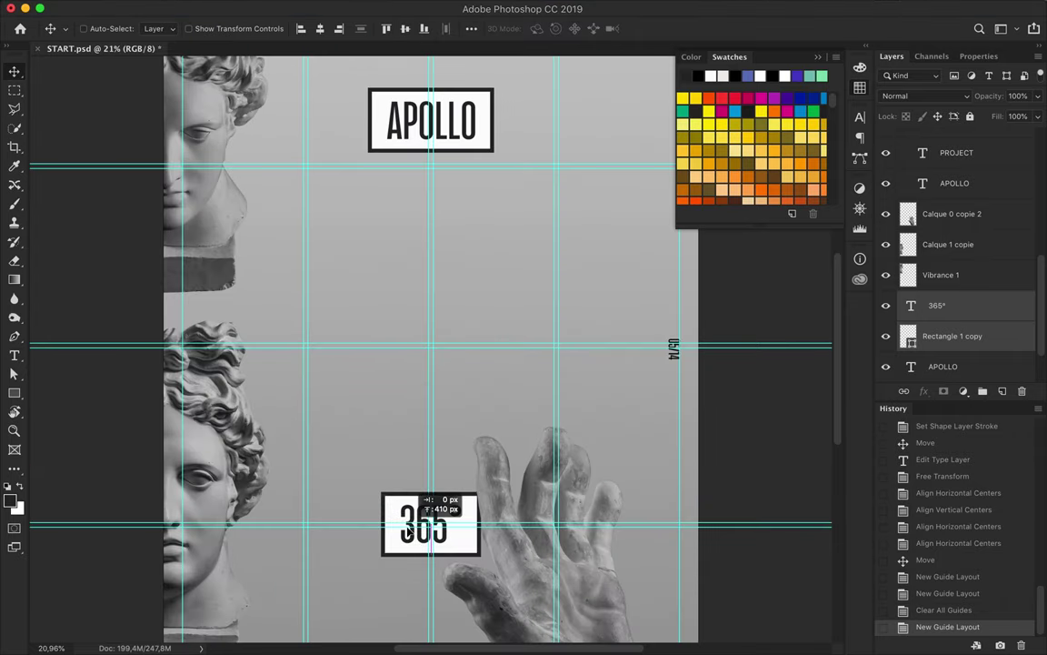
left_click_drag(407, 527, 407, 526)
scroll(418, 364, "down", 2)
left_click(409, 189, "ctrl")
Step: Move, resize and nudge the top statue head to fit the grid
mouse_move(410, 221)
left_mouse_down()
mouse_move(273, 182)
mouse_move(273, 172)
left_mouse_up()
left_click(273, 455)
key("ctrl+t")
mouse_move(242, 327)
left_mouse_down()
mouse_move(242, 350)
mouse_move(241, 318)
left_mouse_up()
key("Return")
left_click(273, 227, "ctrl")
key("ctrl+t")
key("Return")
left_click_drag(273, 256, 269, 262)
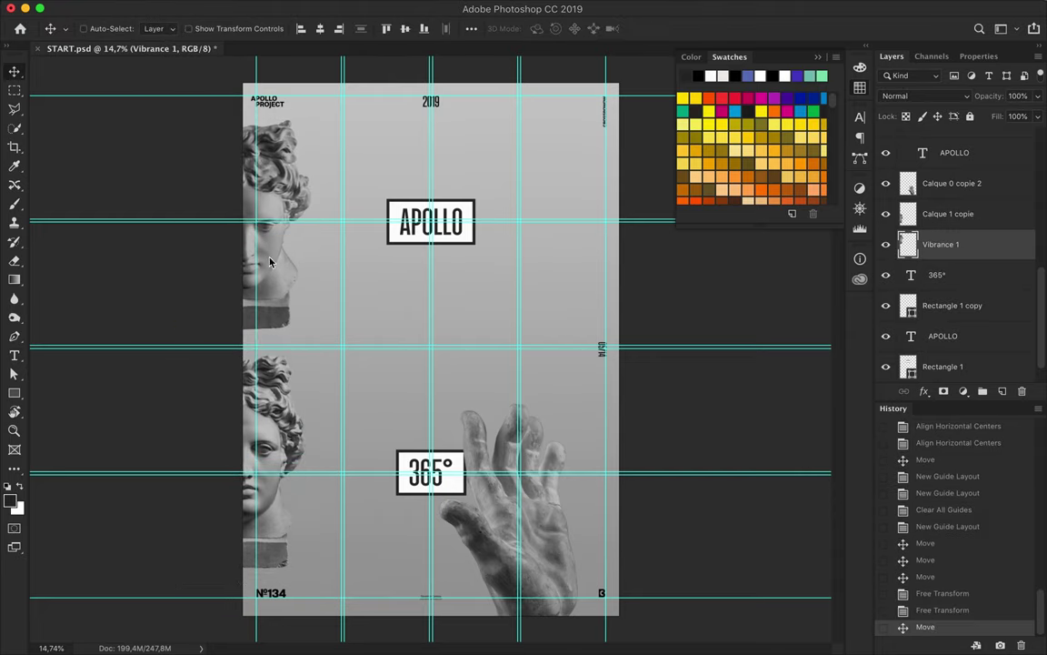
Step: Check the APOLLO label and hand, then select the poster background layer
left_click(406, 221, "ctrl")
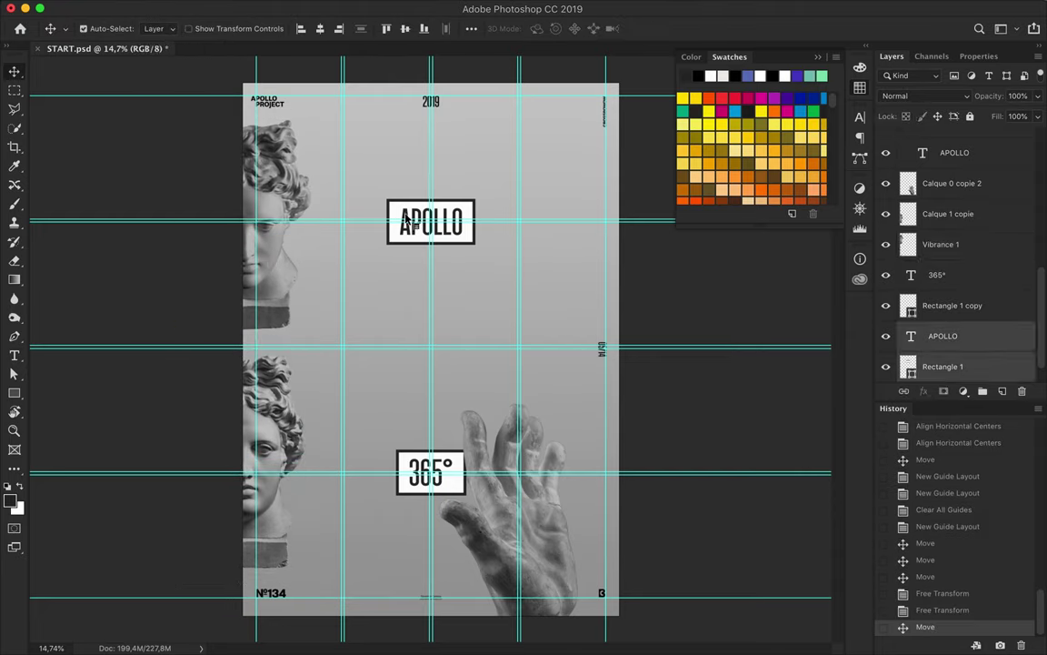
left_click(550, 551, "ctrl")
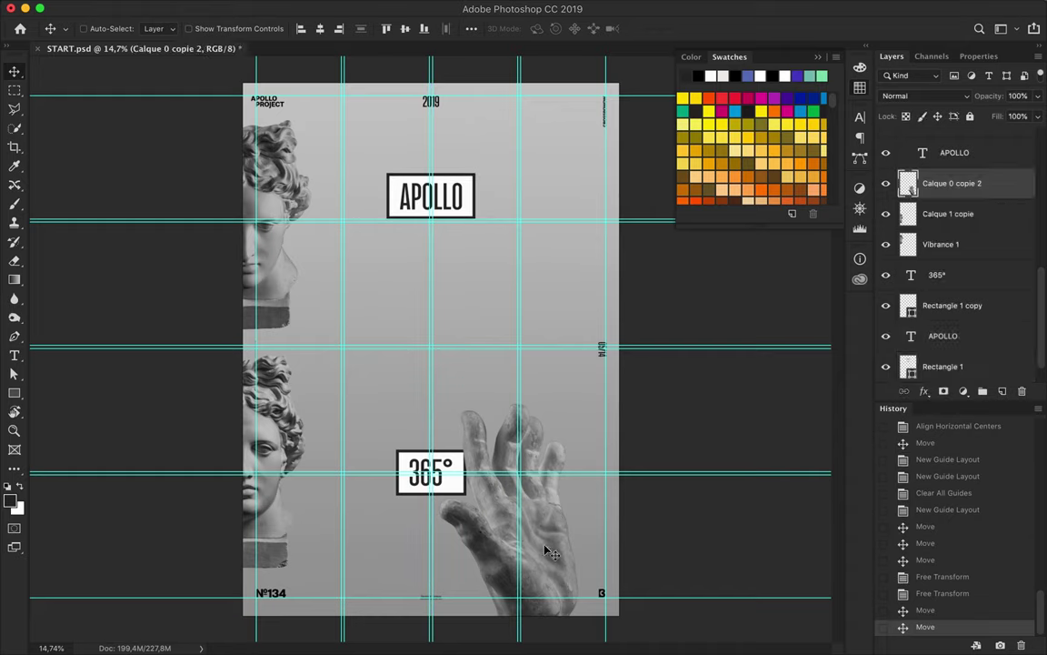
scroll(955, 319, "down", 1)
left_click(943, 367)
Step: Draw a solid black rectangle over the poster's left half
key("u")
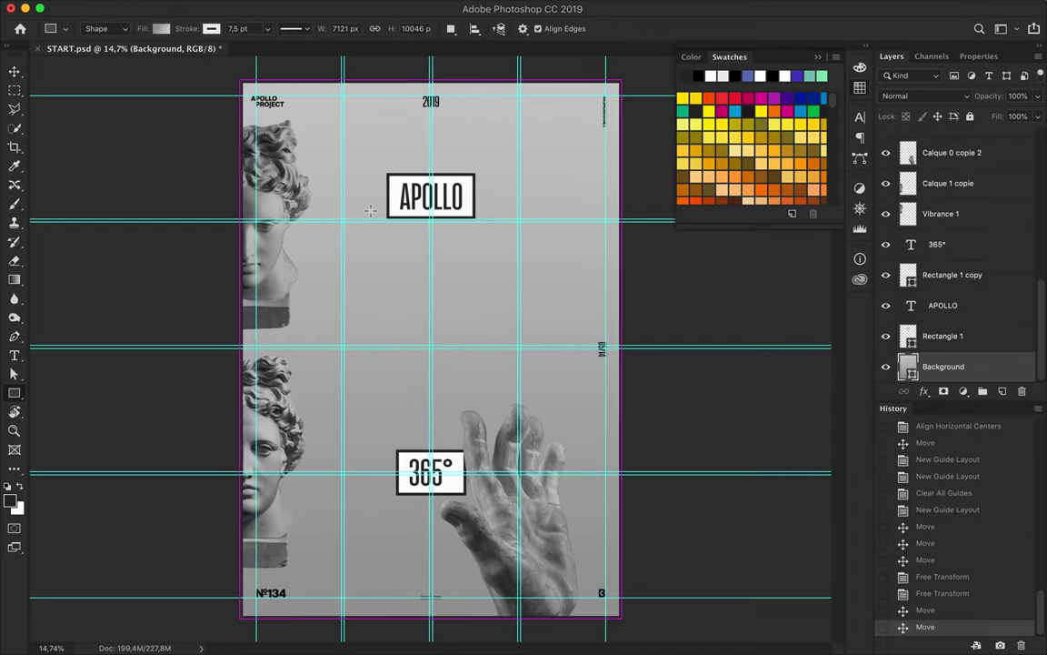
left_click_drag(432, 634, 432, 635)
left_click(161, 29)
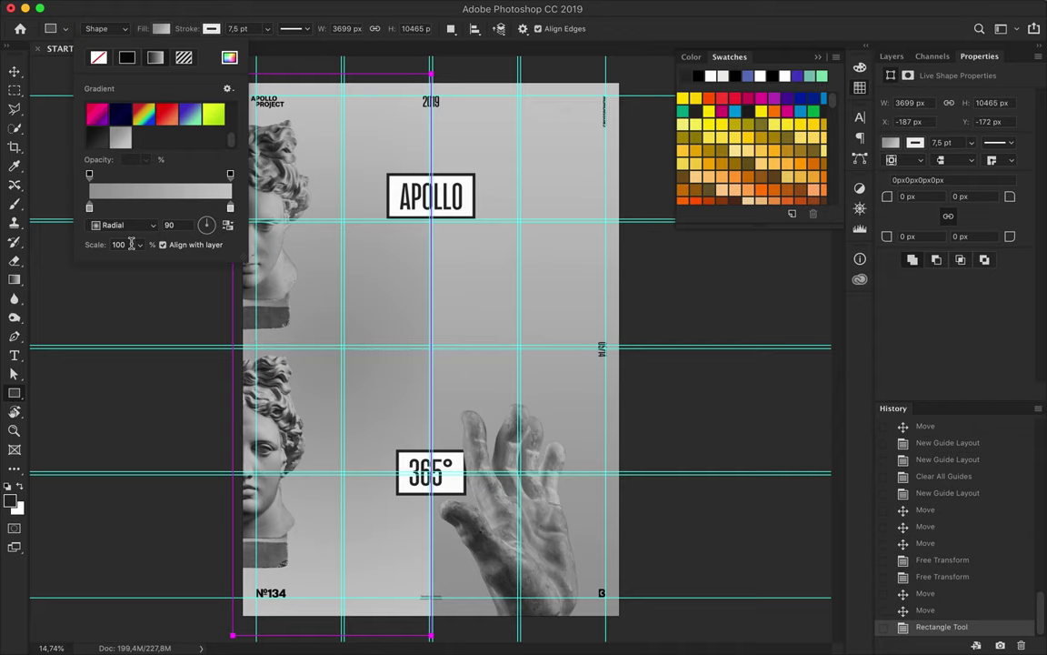
left_click(126, 58)
key("v")
left_click(892, 56)
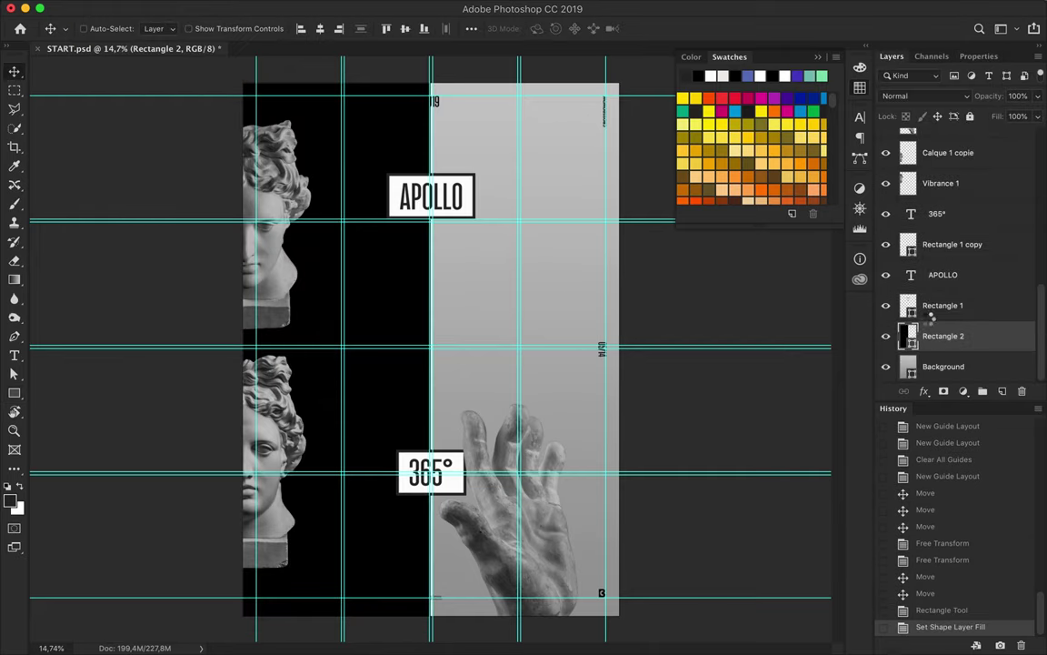
Step: Apply a grey gradient to the left panel and hide the guides
left_click(106, 29)
key("Return")
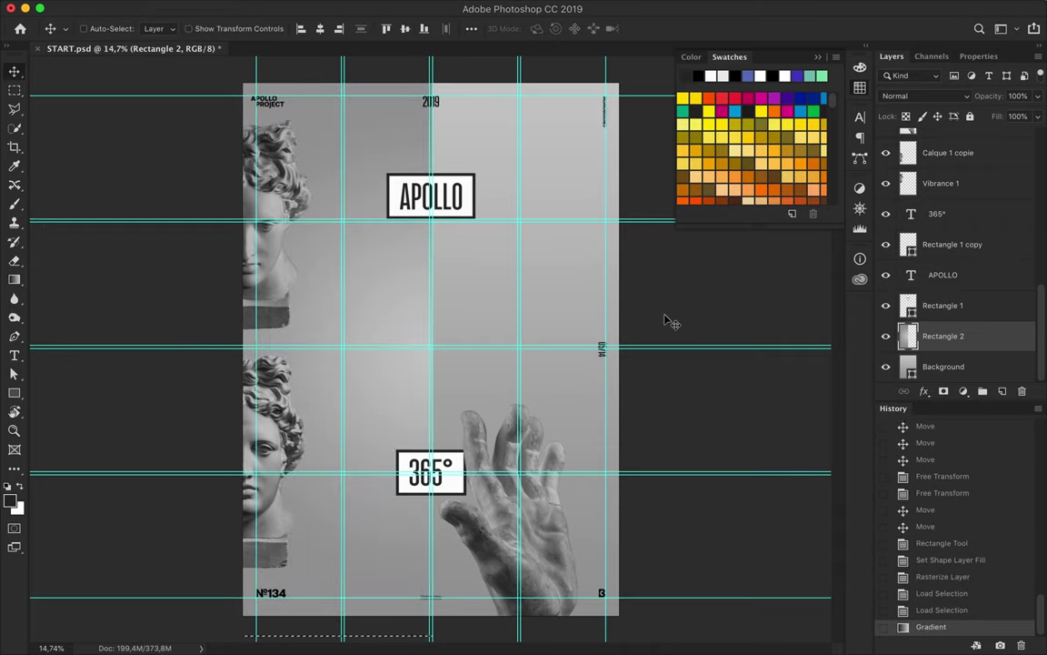
key("ctrl+semicolon")
key("ctrl+plus")
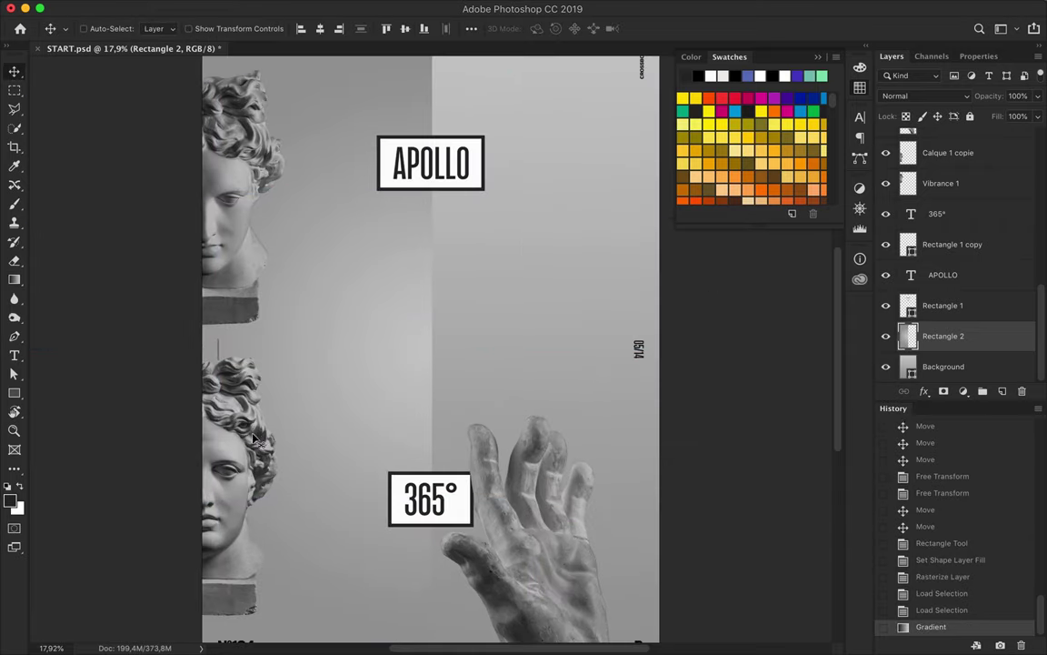
left_click(227, 441)
key("ctrl+minus")
key("ctrl+minus")
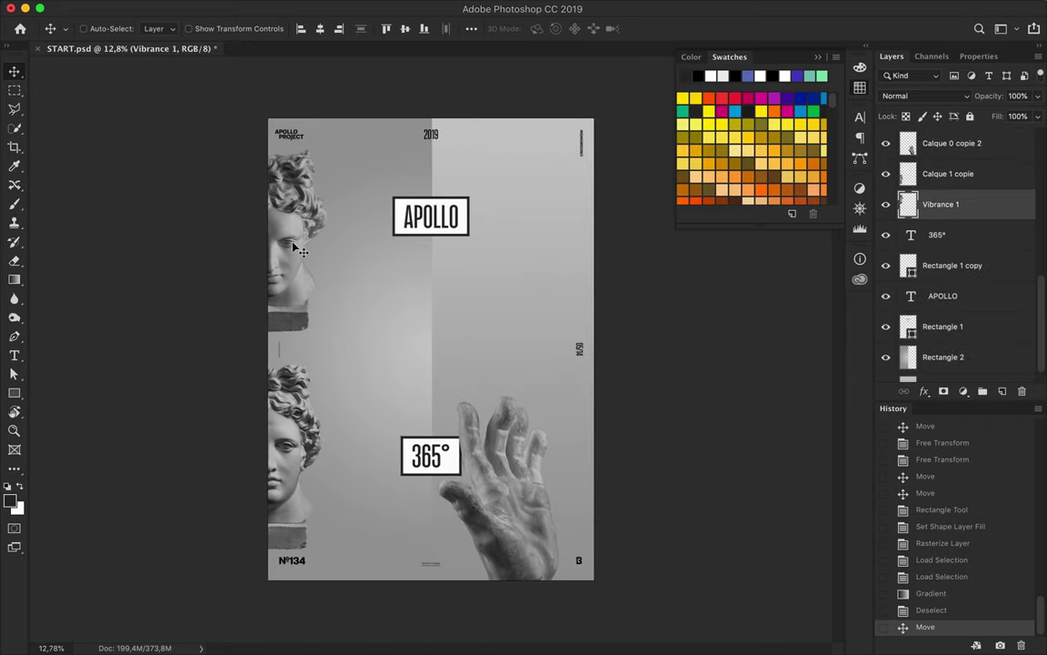
Step: Cut a diagonal slice from the upper-left head and offset it on its own layer
left_click_drag(290, 256, 445, 341)
key("ctrl+plus")
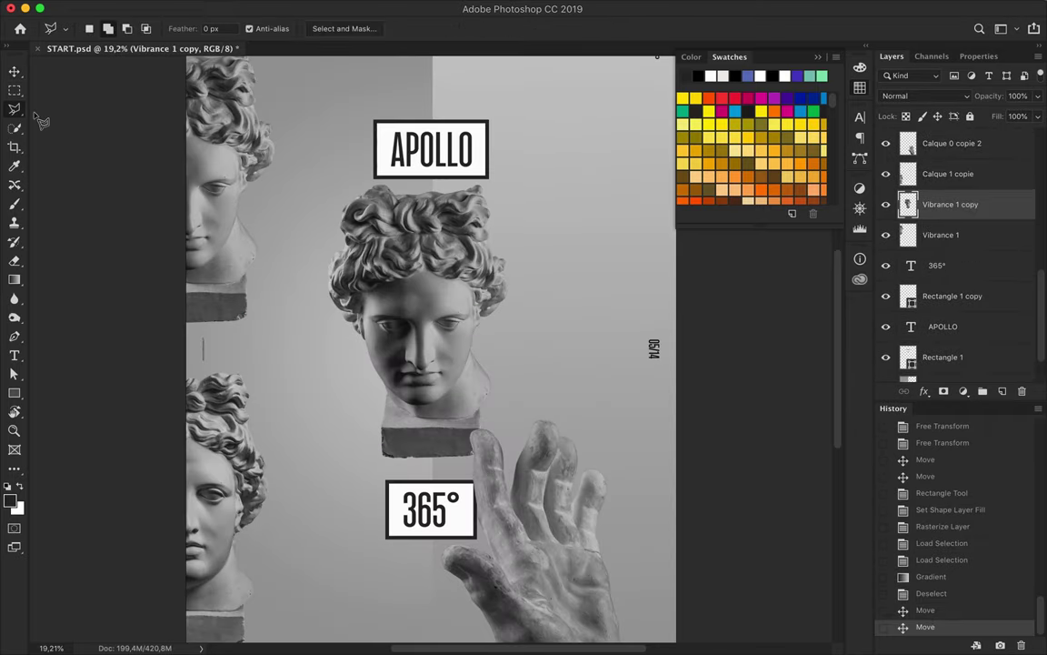
key("ctrl+x")
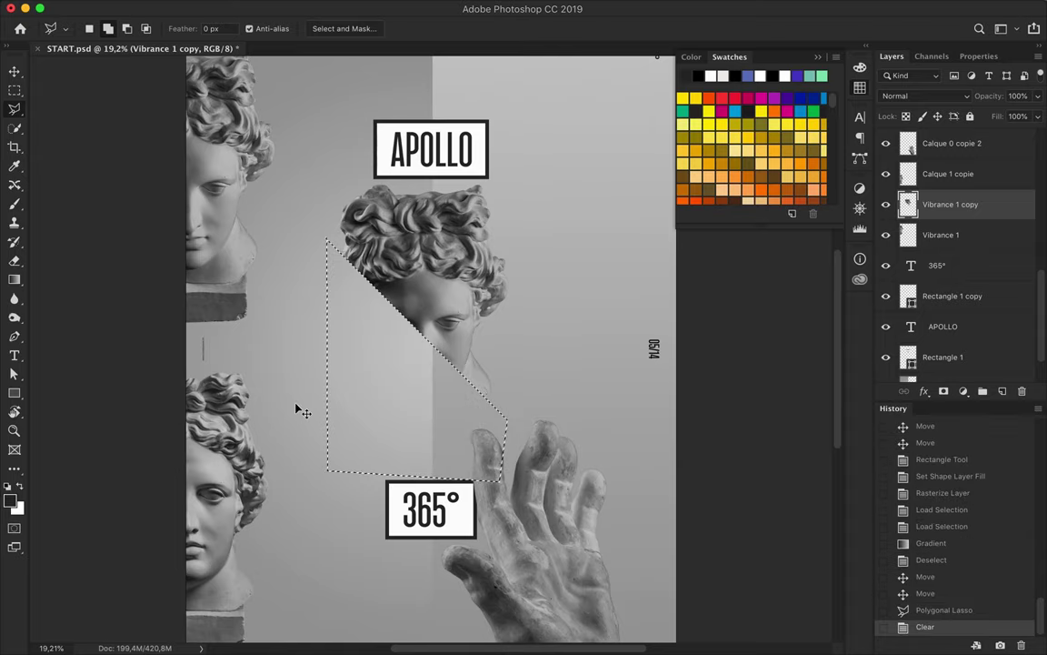
key("ctrl+v")
key("v")
mouse_move(303, 413)
left_mouse_down()
mouse_move(273, 346)
mouse_move(300, 382)
left_mouse_up()
Step: Slice the lower-left head diagonally and shift the pasted piece down and left
scroll(273, 347, "up", 5)
scroll(500, 500, "down", 5)
scroll(500, 501, "down", 3)
left_click_drag(273, 458, 318, 484)
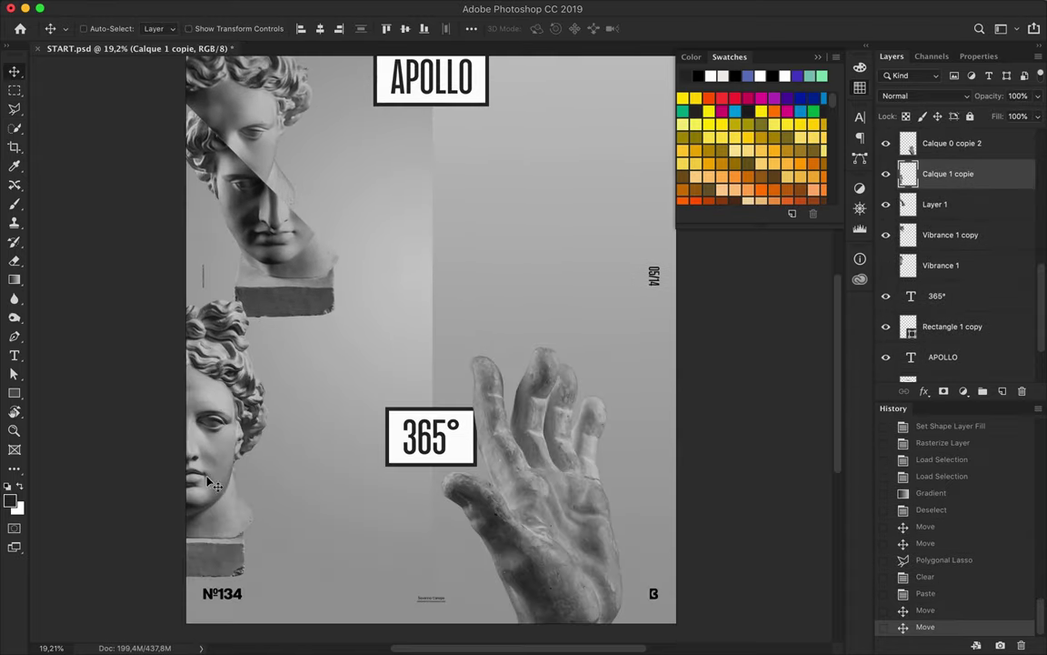
key("l")
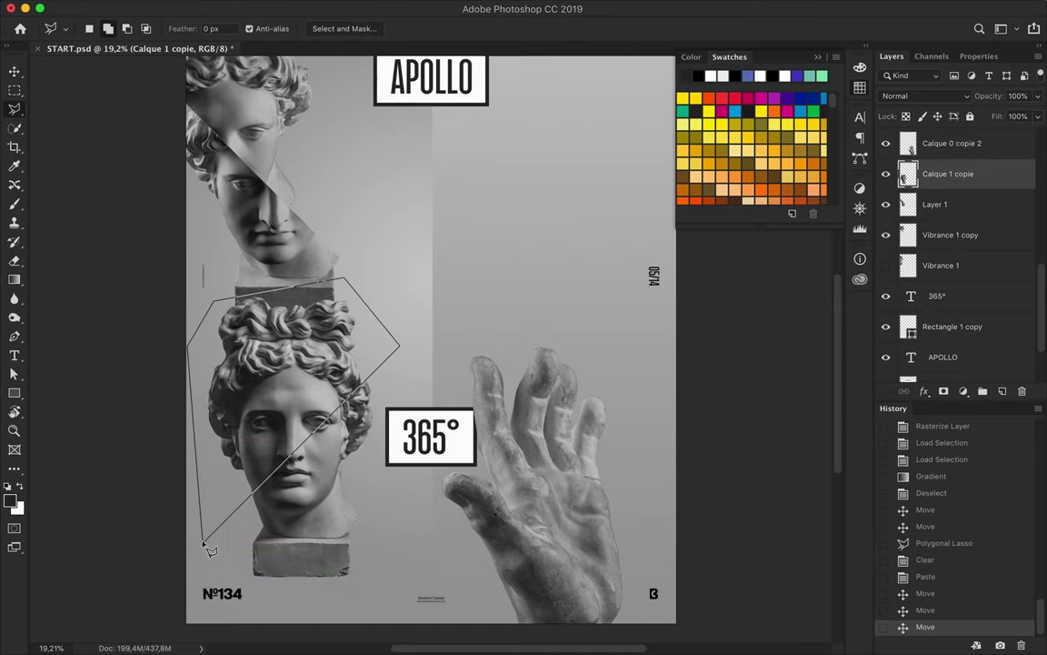
key("ctrl+x")
key("ctrl+v")
key("v")
mouse_move(298, 461)
left_mouse_down()
mouse_move(289, 327)
mouse_move(220, 363)
left_mouse_up()
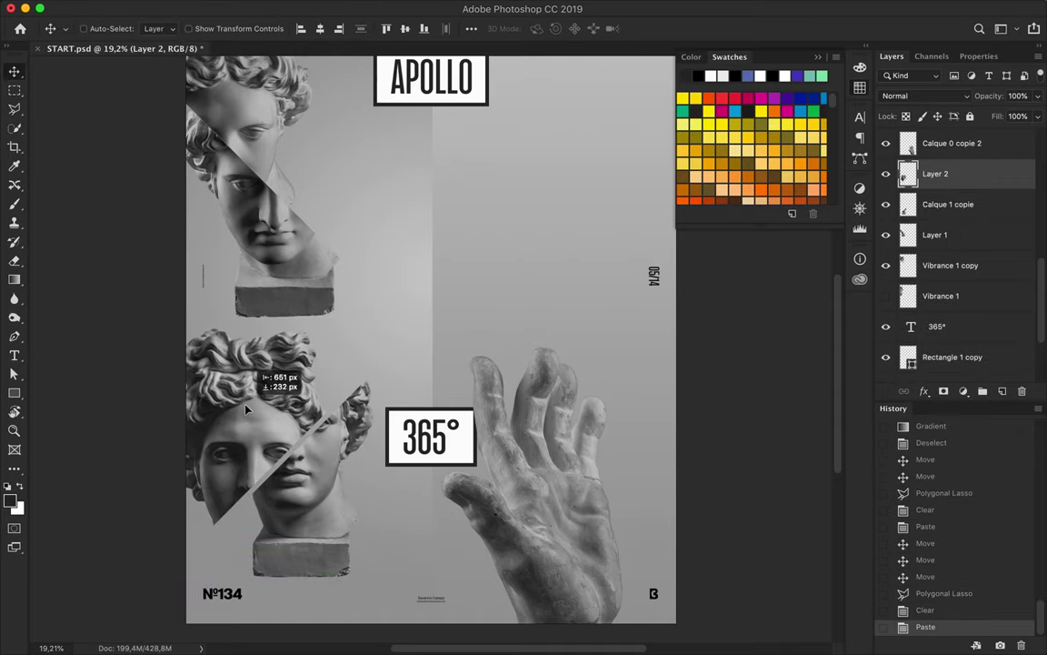
left_click_drag(319, 464, 291, 462)
Step: Select the hand image and nudge it slightly right
scroll(262, 441, "down", 2)
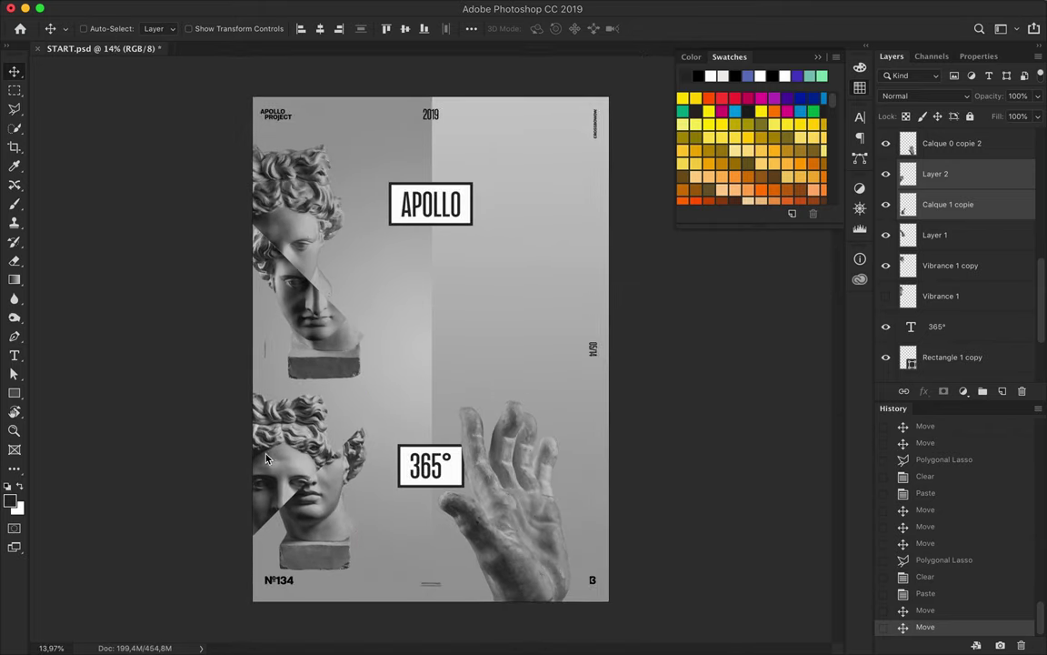
left_click(537, 503, "ctrl")
left_click_drag(524, 515, 536, 515)
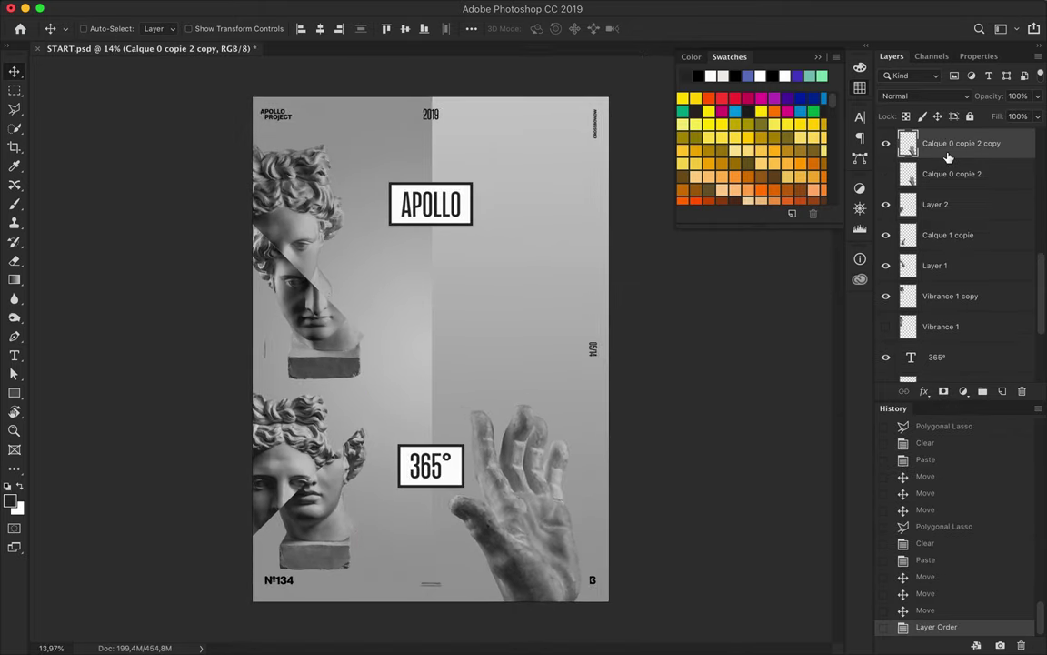
Step: Cut and offset a slice of the hand, then undo that attempt
key("ctrl+x")
key("ctrl+v")
key("v")
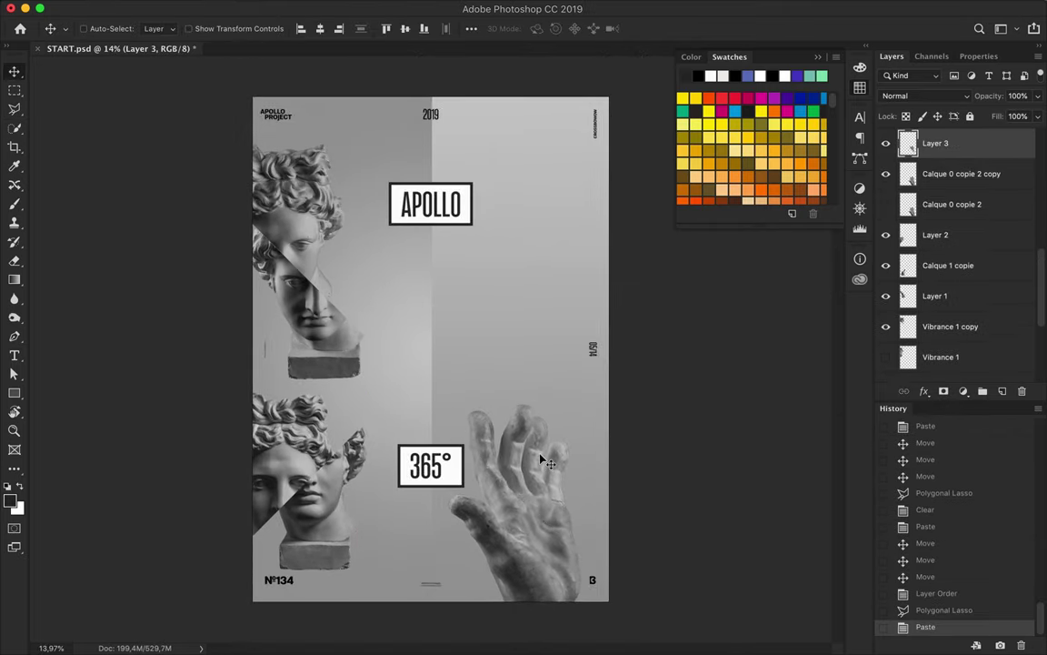
left_click_drag(538, 460, 541, 481)
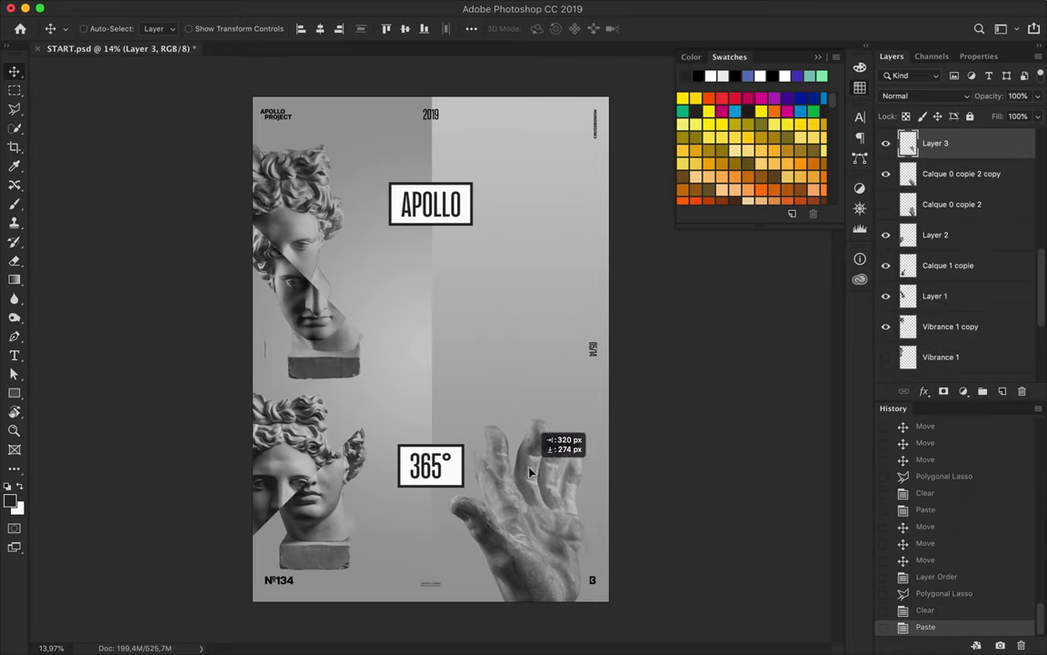
left_click_drag(564, 575, 451, 411)
key("ctrl+z")
key("ctrl+z")
key("ctrl+z")
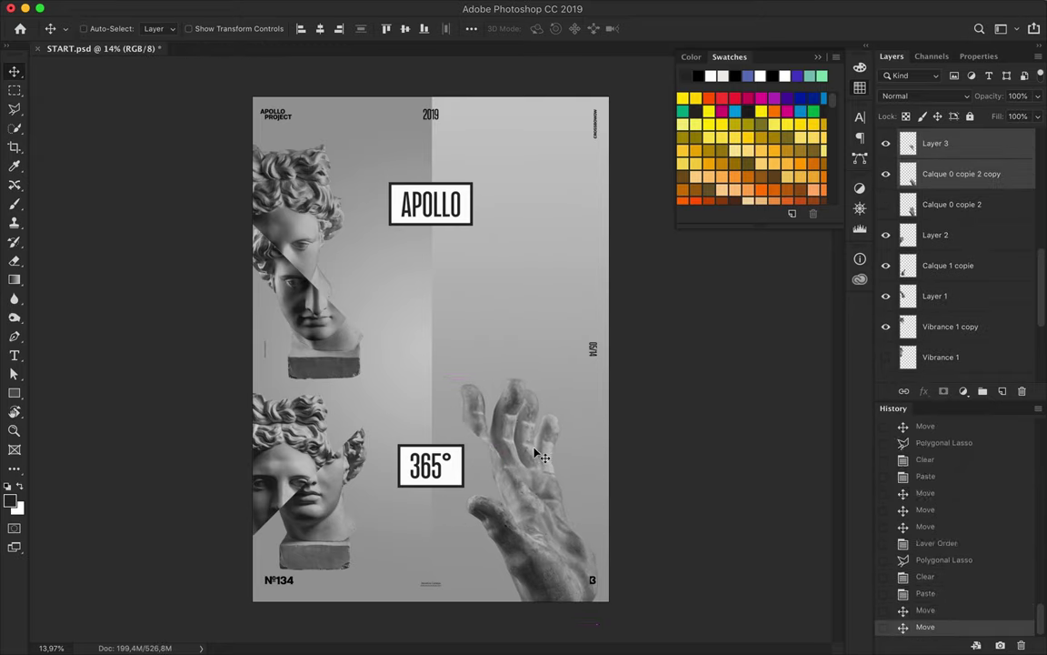
Step: Trace a new diagonal slice through the hand, paste it on its own layer, and offset it
left_click_drag(536, 472, 537, 454)
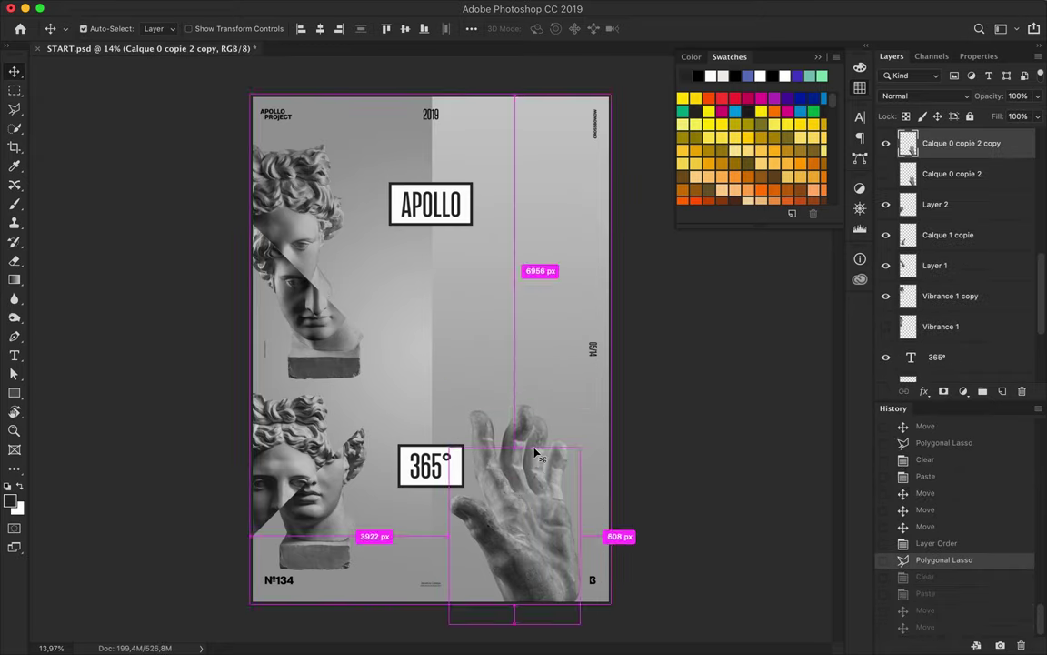
double_click(427, 582)
key("ctrl+x")
key("ctrl+v")
key("ctrl+z")
key("ctrl+z")
key("ctrl+shift+z")
key("ctrl+shift+z")
left_click_drag(465, 439, 520, 507)
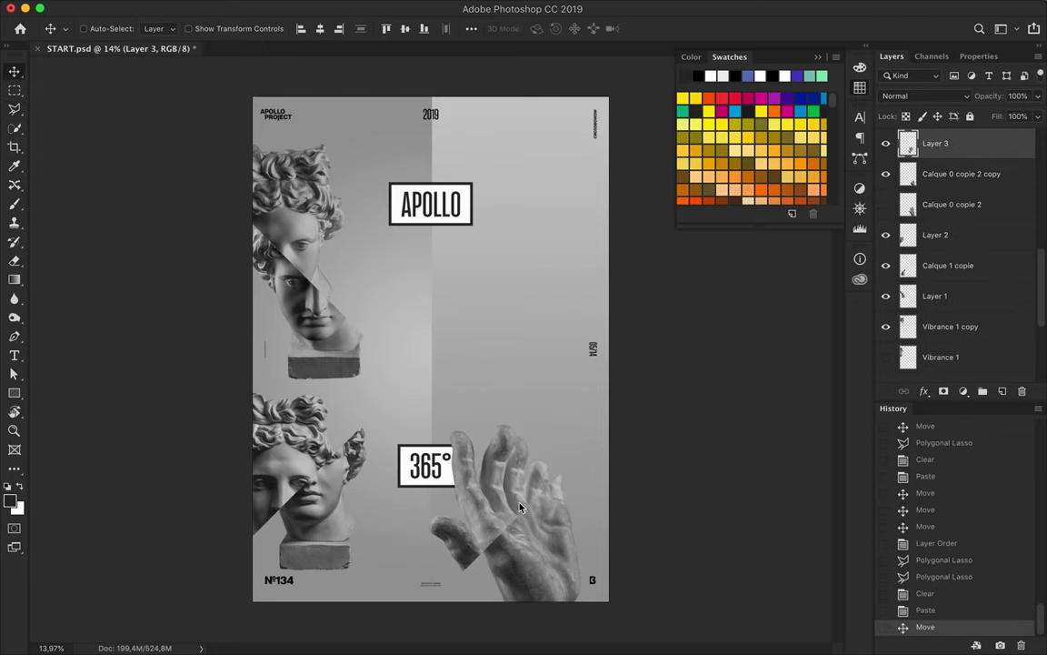
scroll(491, 496, "up", 2)
scroll(464, 474, "down", 1)
left_click(431, 642)
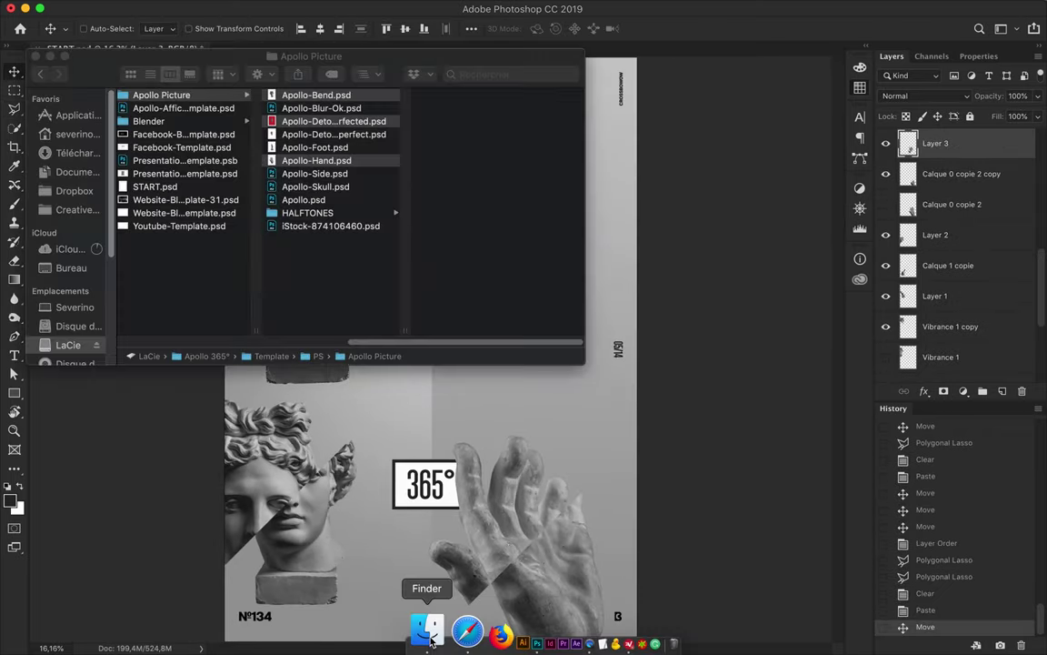
Step: Open the side-view Apollo head, add a Vibrance adjustment, and drag it into the poster
double_click(315, 173)
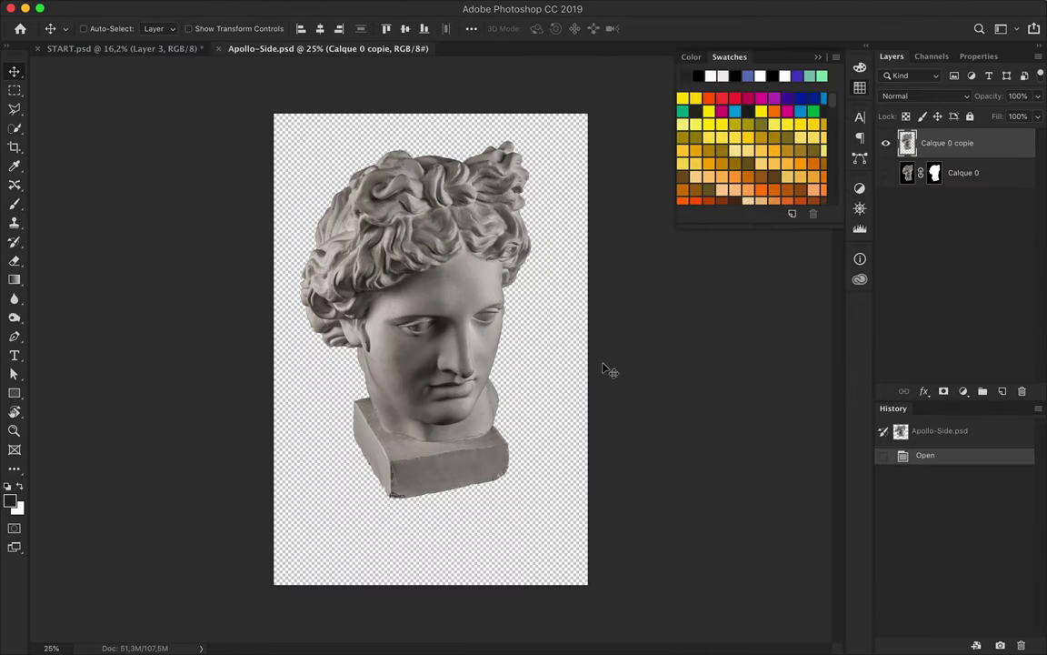
left_click(962, 391)
left_click(944, 511)
left_click(884, 55)
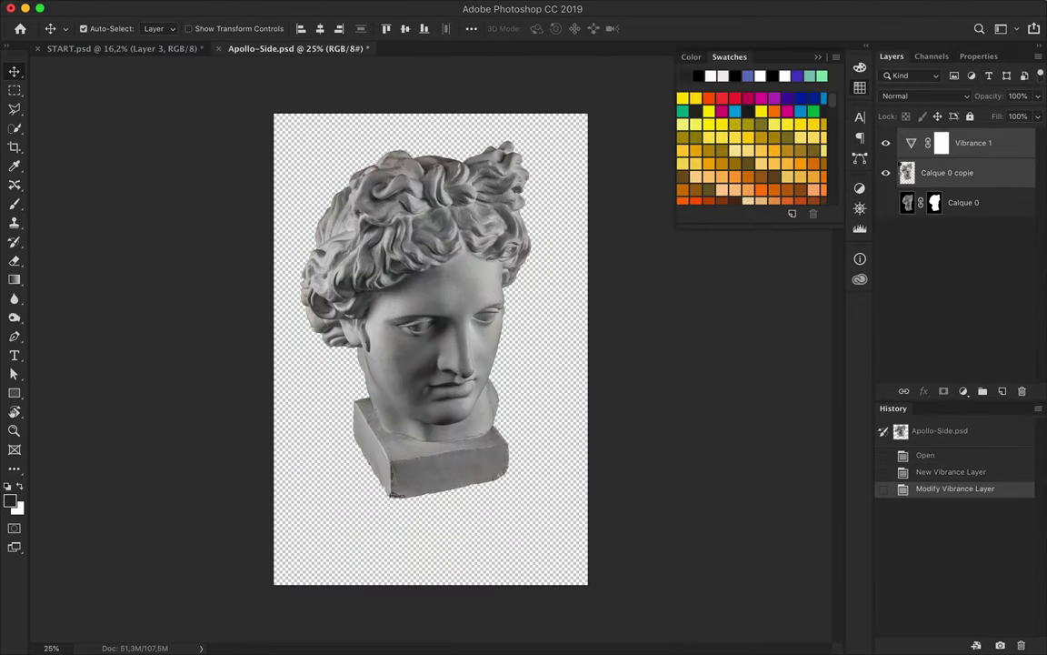
left_click_drag(945, 133, 505, 266)
left_click(273, 48)
left_click(233, 48)
Step: Move the right head up-right and cut a diagonal slice of it onto its own layer
scroll(587, 118, "up", 1)
left_click_drag(512, 266, 569, 230)
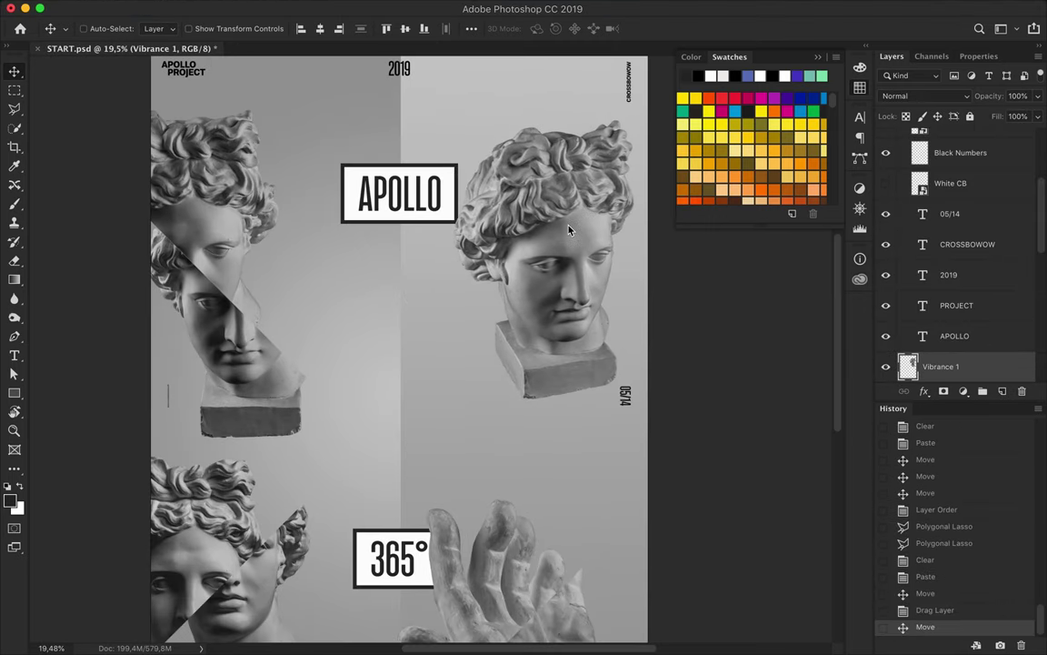
left_click(470, 345)
key("ctrl+x")
key("ctrl+v")
Step: Offset the right head's diagonal slice up-right and align a statue slice sideways
key("v")
mouse_move(550, 256)
left_mouse_down()
mouse_move(585, 218)
mouse_move(588, 330)
mouse_move(600, 344)
left_mouse_up()
scroll(532, 362, "down", 3)
left_click_drag(532, 363, 482, 286)
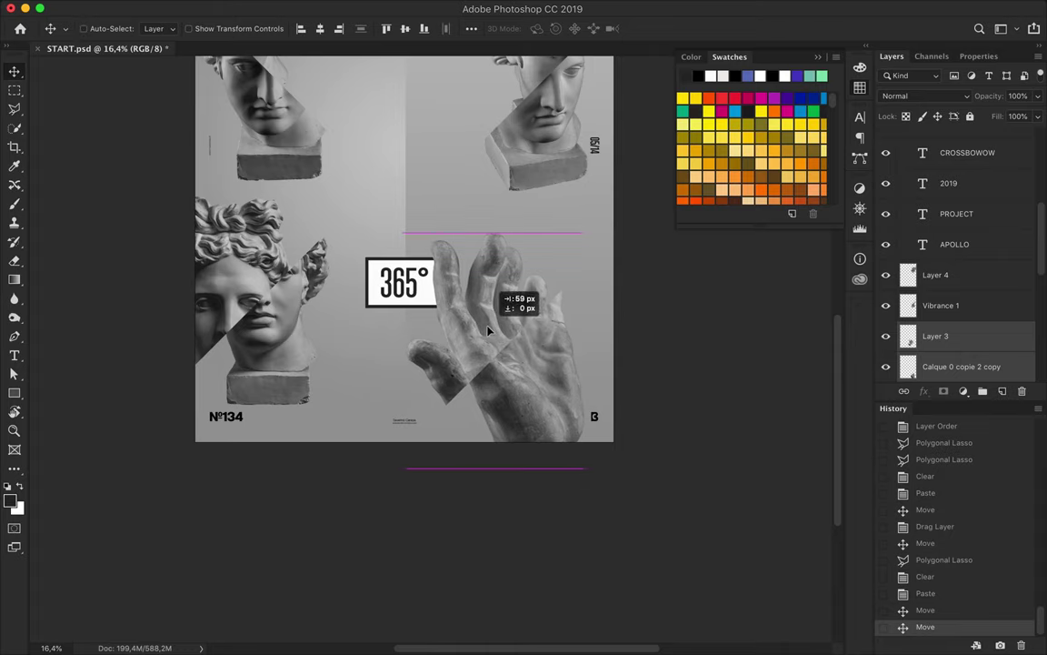
scroll(546, 273, "up", 3)
scroll(954, 272, "down", 3)
Step: Slice the duplicate hand layer, shrink the pasted piece, and move it down-right
left_click(964, 221)
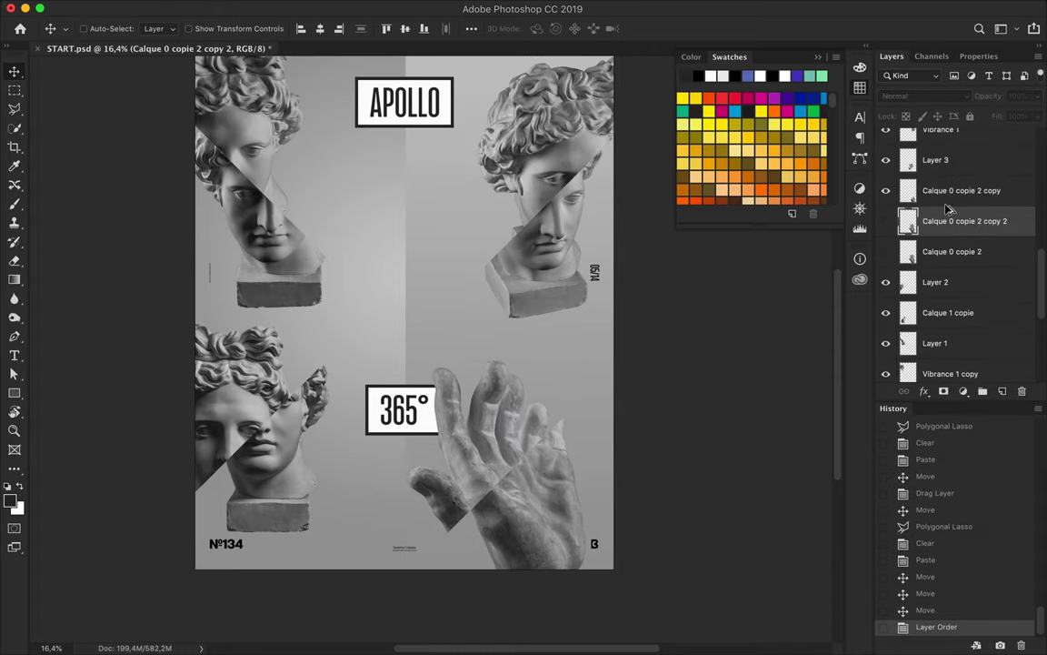
key("ctrl+]")
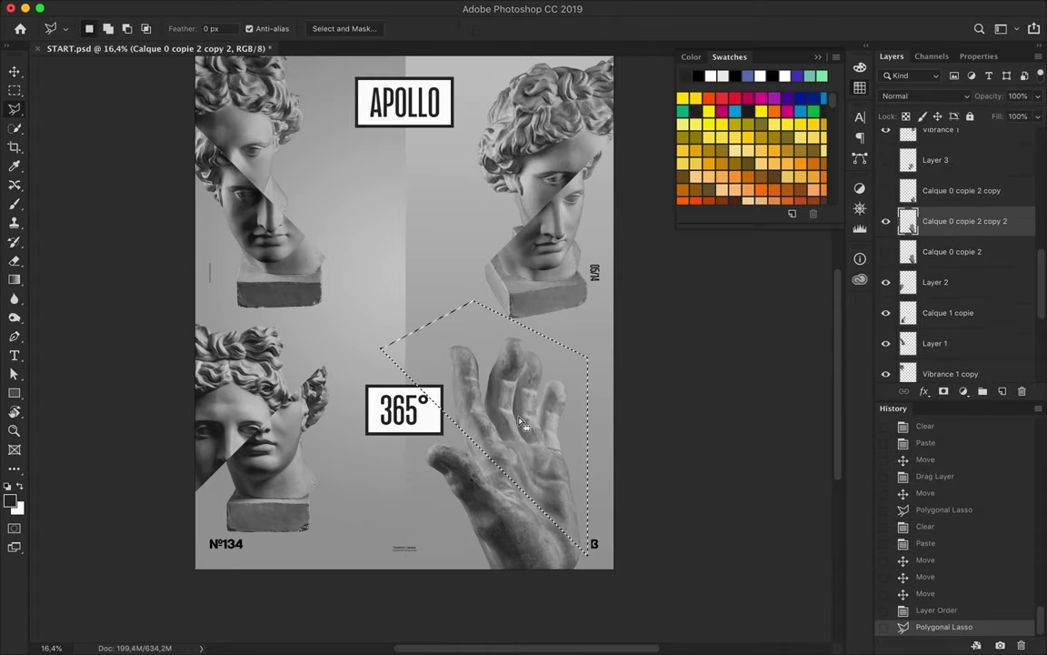
key("ctrl+x")
key("ctrl+v")
key("v")
mouse_move(515, 428)
left_mouse_down()
mouse_move(542, 482)
mouse_move(569, 503)
mouse_move(505, 423)
left_mouse_up()
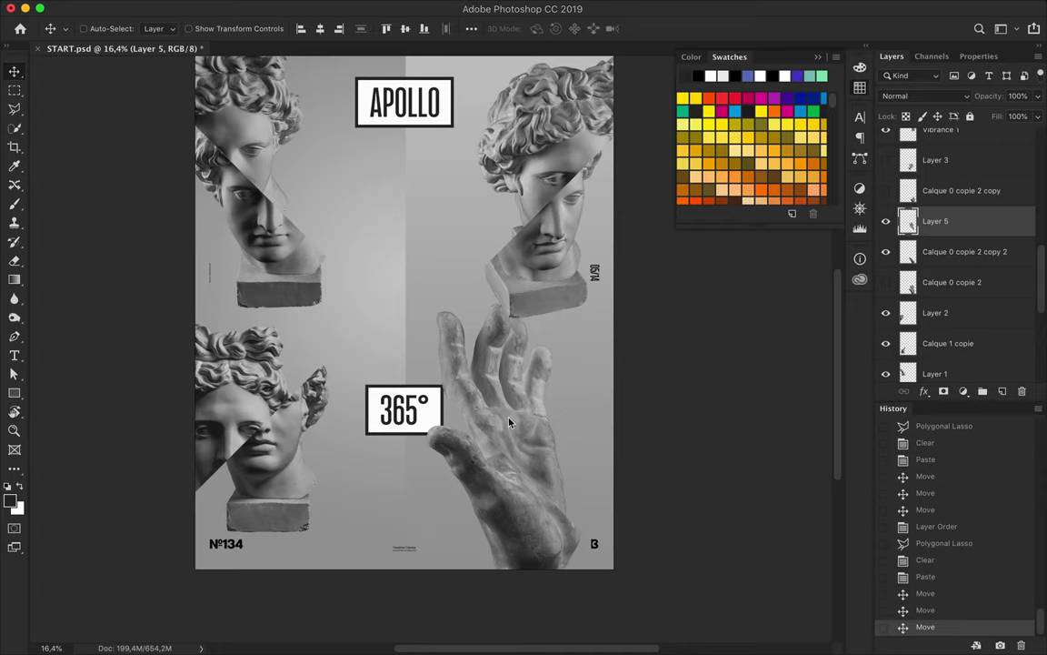
key("ctrl+t")
left_click_drag(427, 311, 441, 329)
key("Return")
mouse_move(526, 487)
left_mouse_down()
mouse_move(574, 479)
mouse_move(559, 493)
mouse_move(537, 479)
left_mouse_up()
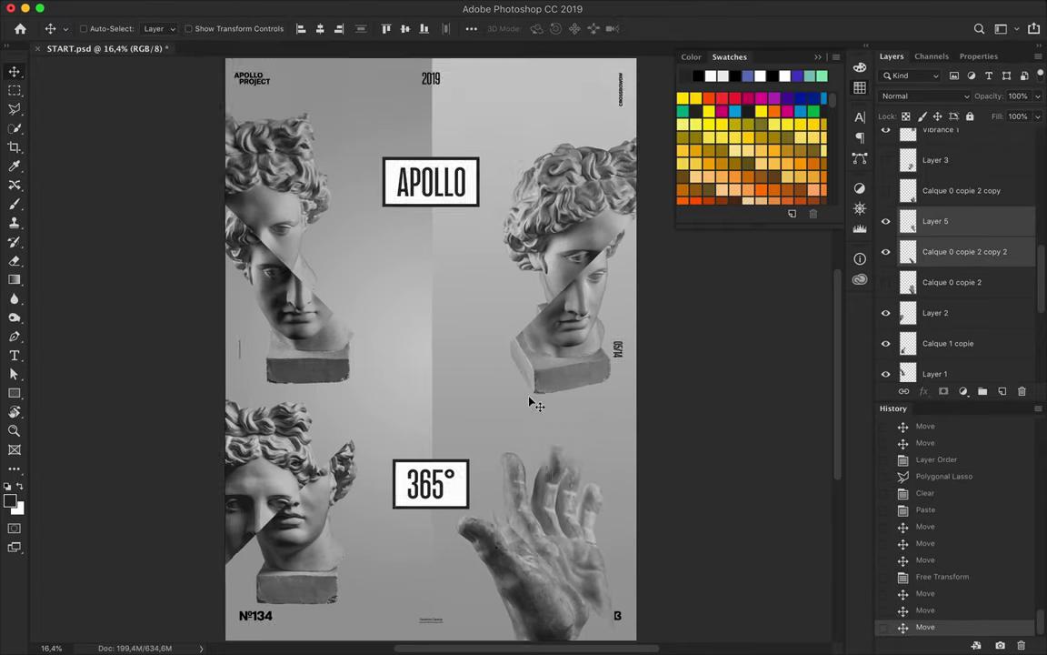
left_click(429, 621)
key("super+grave")
key("super+grave")
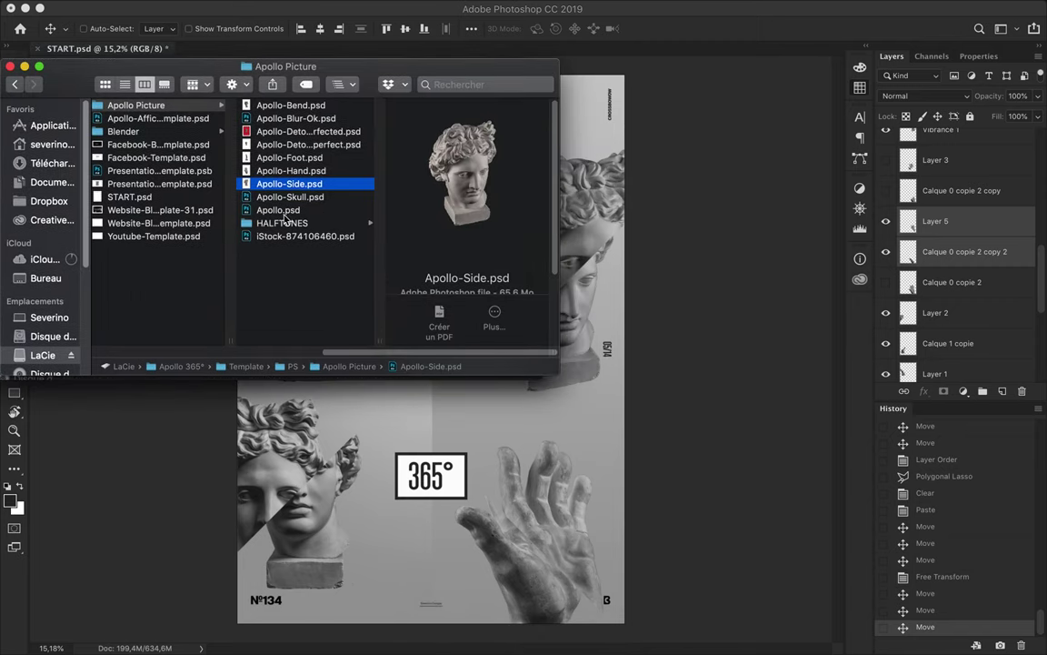
Step: Bring the statue from iStock-874106460.psd into the poster and add a layer mask
double_click(305, 235)
left_click_drag(391, 290, 496, 490)
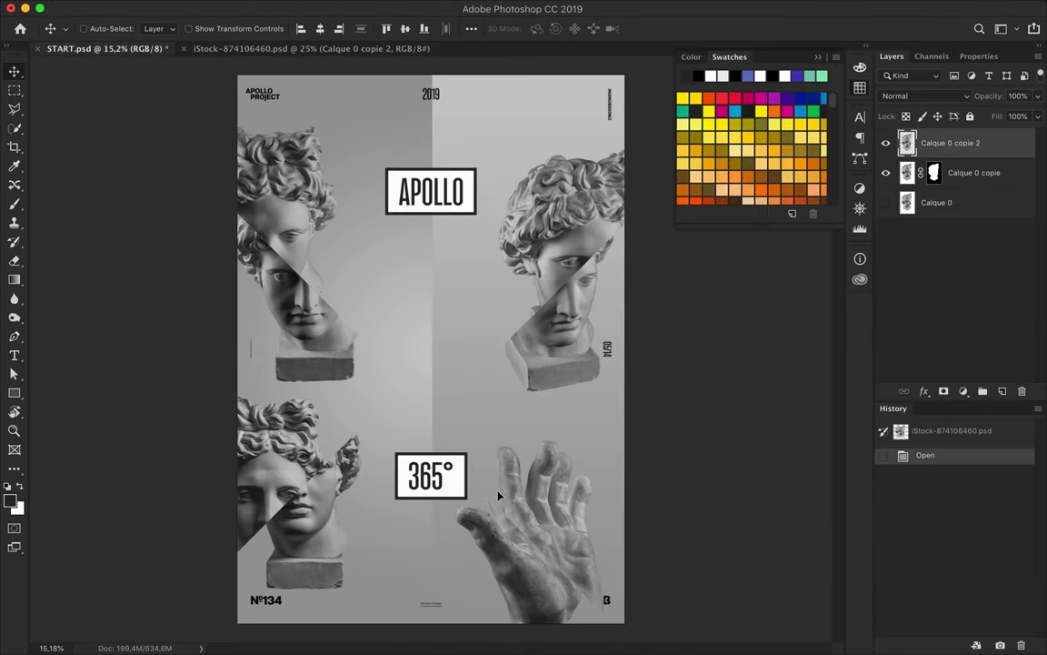
left_click(944, 391)
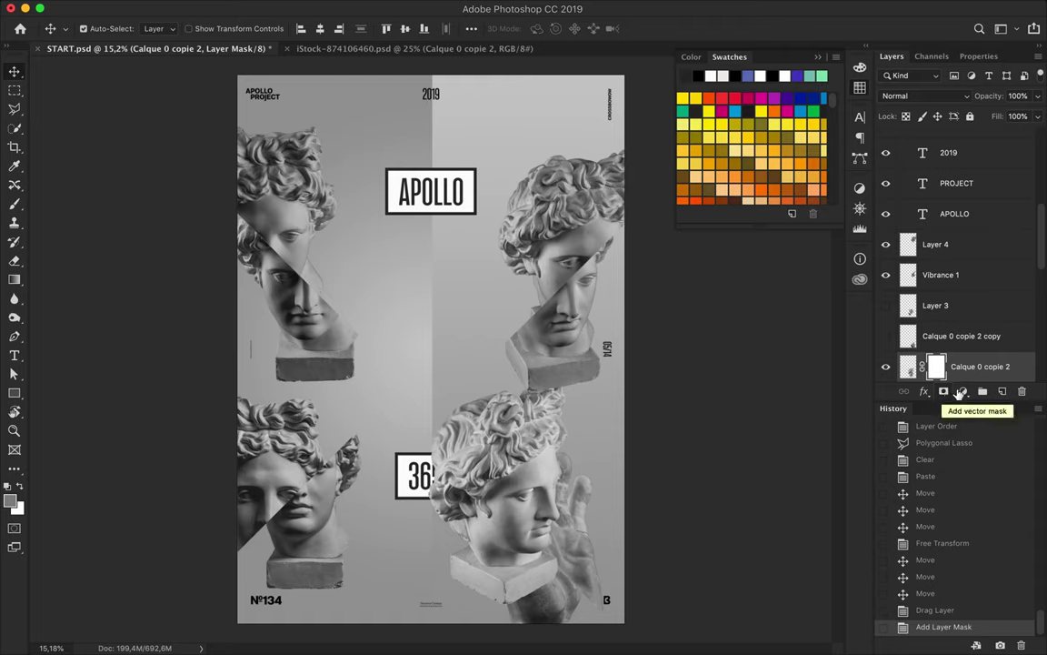
Step: Darken the head's midtones with a clipped Levels layer, merge it, and move the head right
left_click(954, 465)
left_click(891, 56)
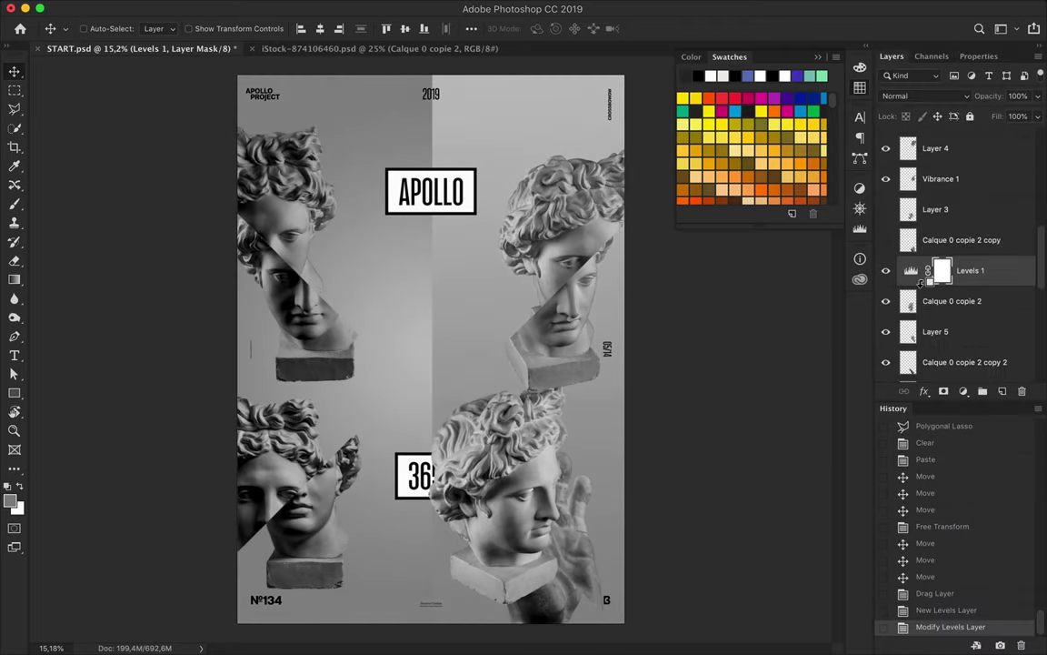
left_click(922, 271, "alt")
double_click(922, 272)
left_click_drag(966, 208, 978, 209)
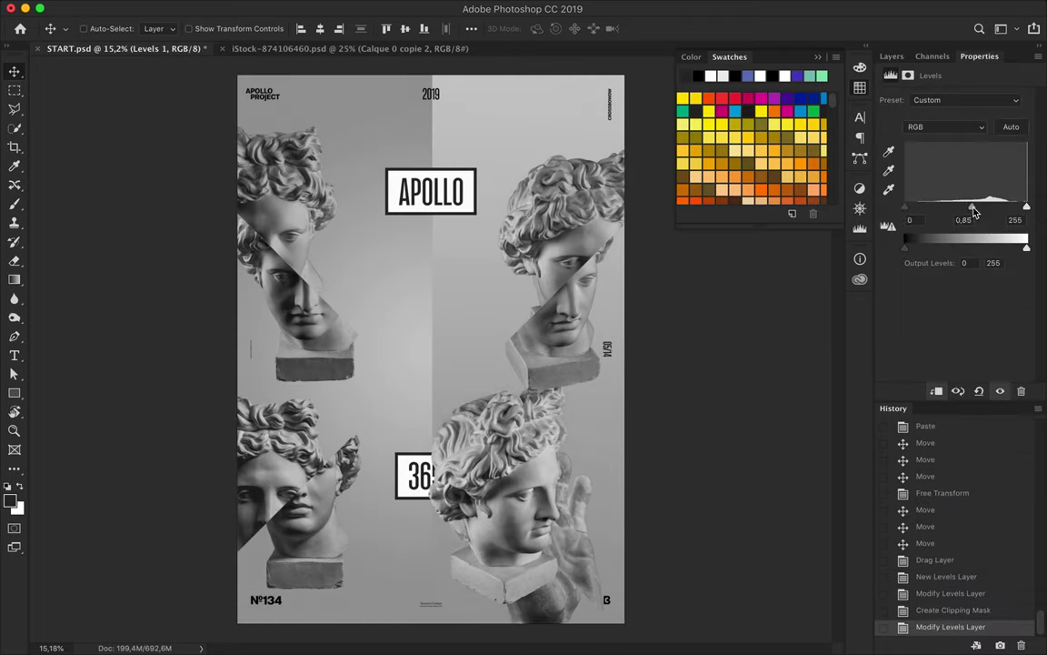
left_click(891, 56)
key("ctrl+e")
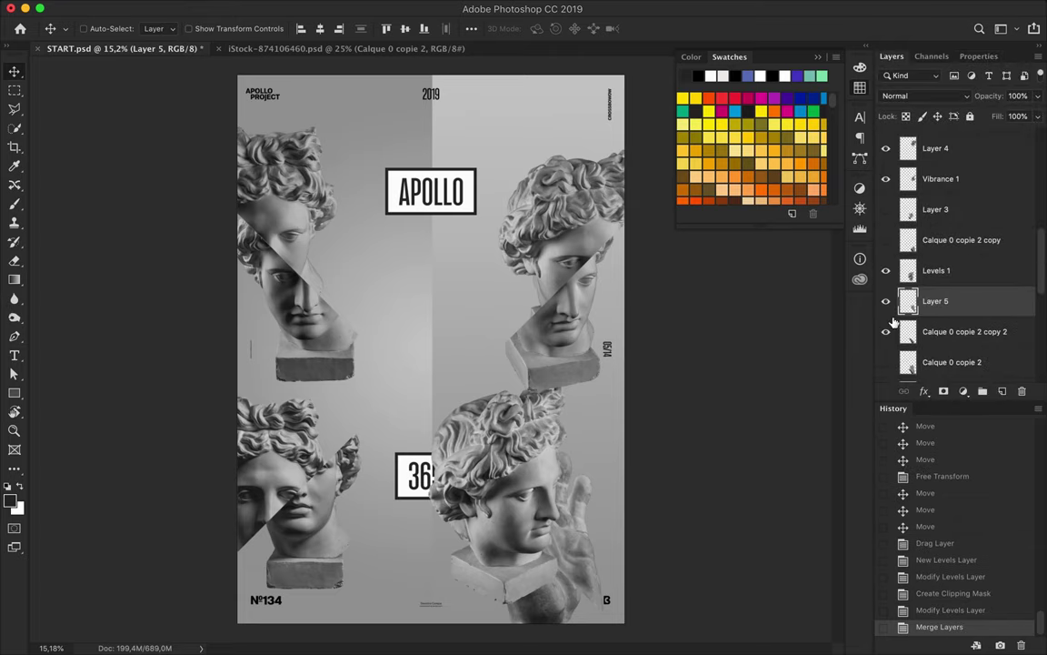
left_click_drag(524, 482, 565, 497)
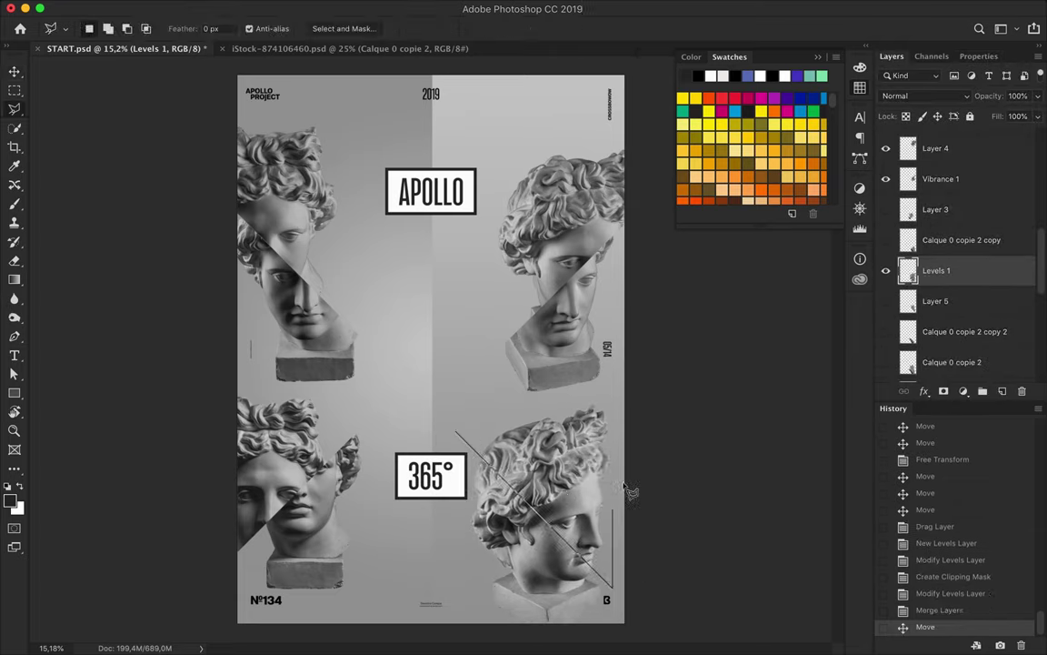
Step: Cut a diagonal slice from the lower-right head onto Layer 6 and offset it
left_click(466, 435)
key("ctrl+x")
key("ctrl+v")
key("v")
mouse_move(573, 466)
left_mouse_down()
mouse_move(540, 438)
mouse_move(563, 460)
mouse_move(517, 516)
mouse_move(555, 545)
left_mouse_up()
Step: Rearrange the lower-right head's face piece and Layer 6 slice
left_click(503, 513, "ctrl")
left_click_drag(504, 514, 546, 436)
mouse_move(552, 556)
left_mouse_down()
mouse_move(538, 459)
mouse_move(579, 488)
mouse_move(521, 435)
mouse_move(558, 521)
mouse_move(571, 462)
mouse_move(578, 479)
left_mouse_up()
left_click(538, 459, "ctrl")
left_click(492, 458, "ctrl+shift")
left_click(576, 475, "ctrl")
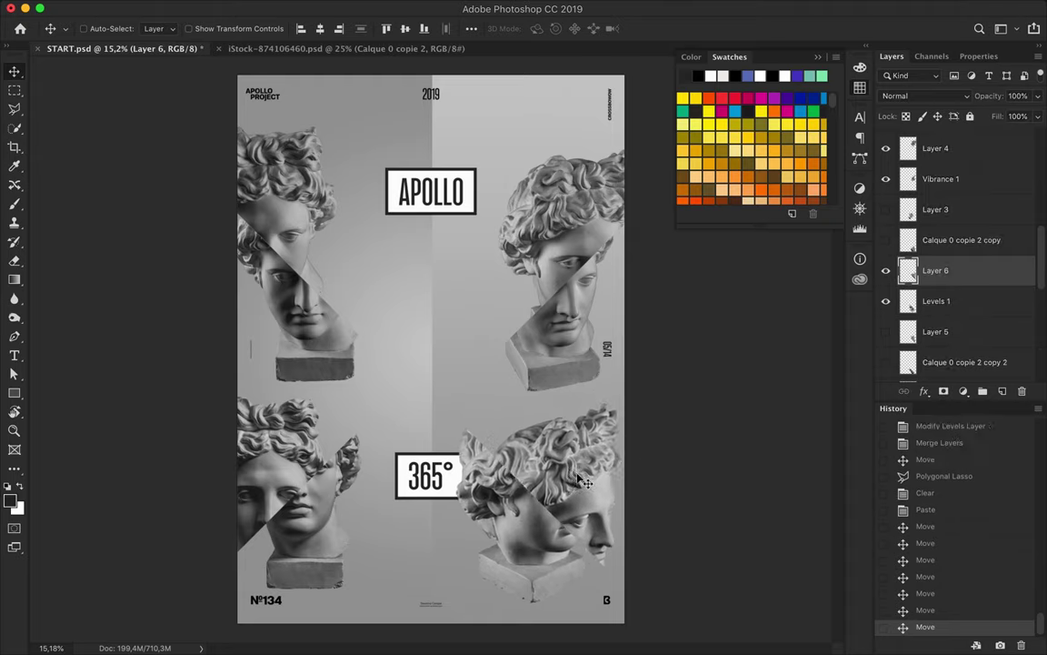
Step: Nudge the lower-left and upper-right head slices and settle the lower-right head's position
left_click(299, 429, "ctrl")
left_click_drag(259, 416, 273, 417)
left_click(563, 258, "ctrl")
left_click_drag(563, 259, 508, 208)
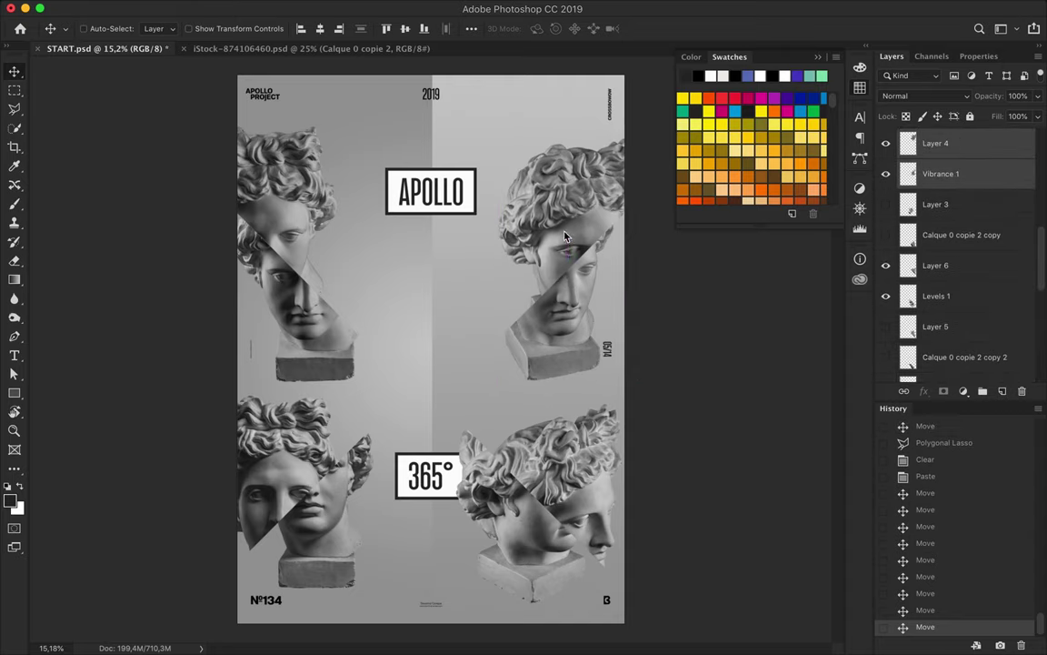
left_click(511, 526, "ctrl")
left_click_drag(511, 527, 524, 545)
left_click_drag(521, 551, 516, 545)
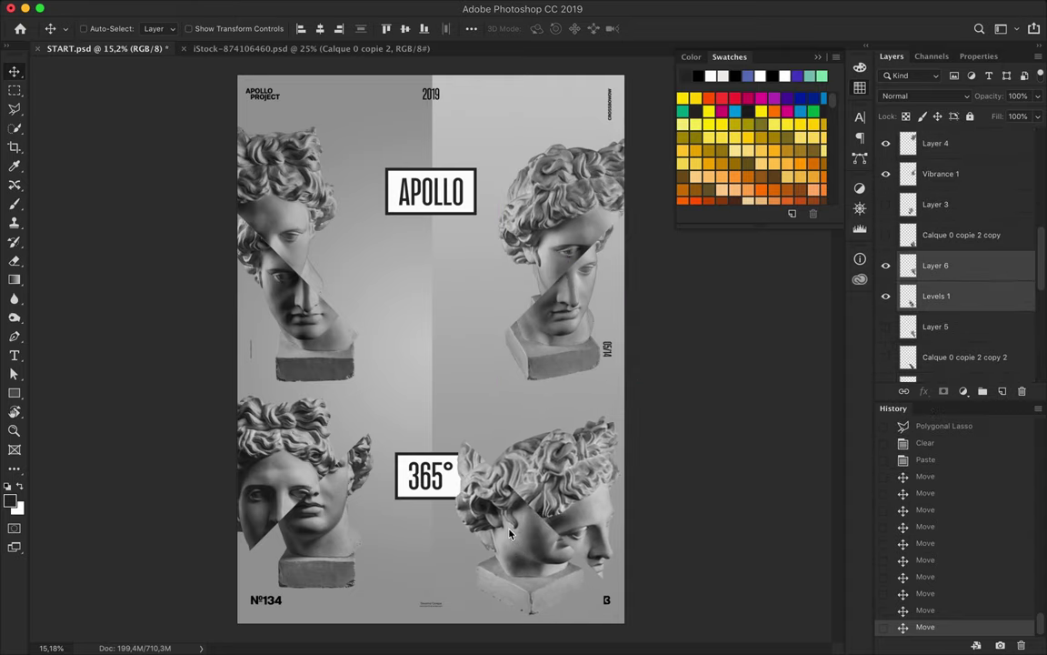
Step: Delete the leftover hand layer and its hidden copies
key("Delete")
left_click(968, 265)
left_click(973, 326, "shift")
key("Delete")
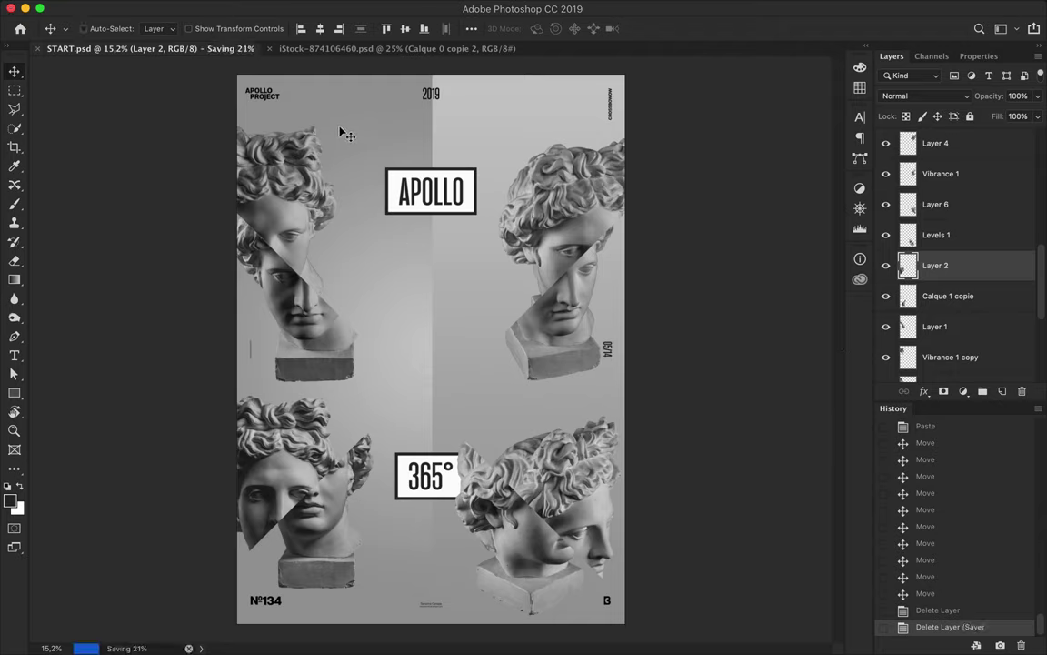
Step: Duplicate the APOLLO text to the left and delete a leftover layer
left_click_drag(433, 189, 334, 197)
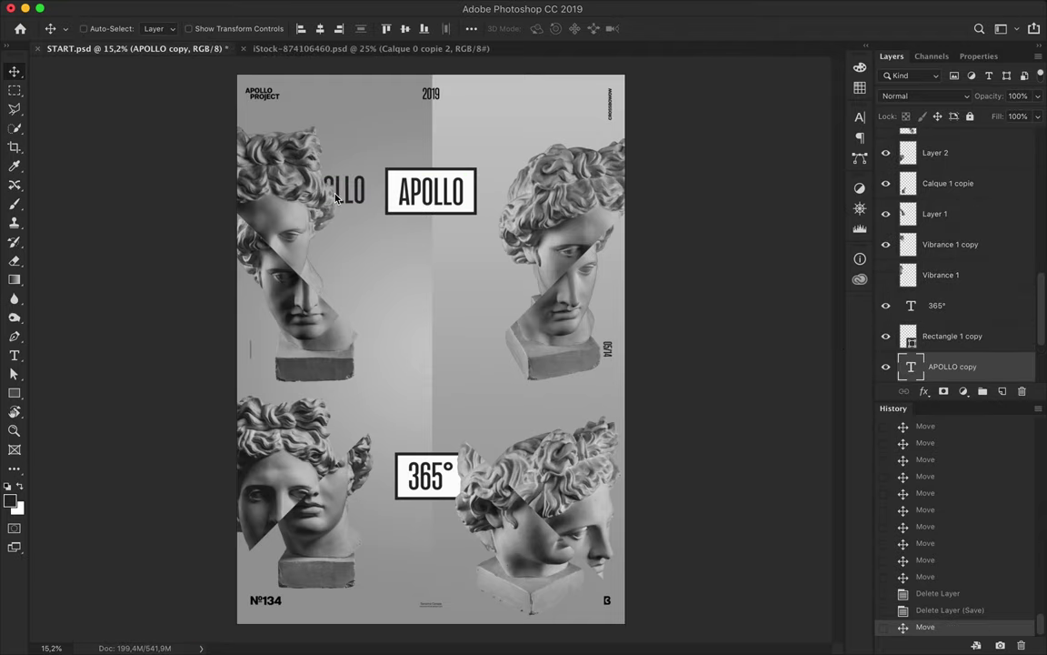
left_click_drag(926, 379, 957, 288)
key("Delete")
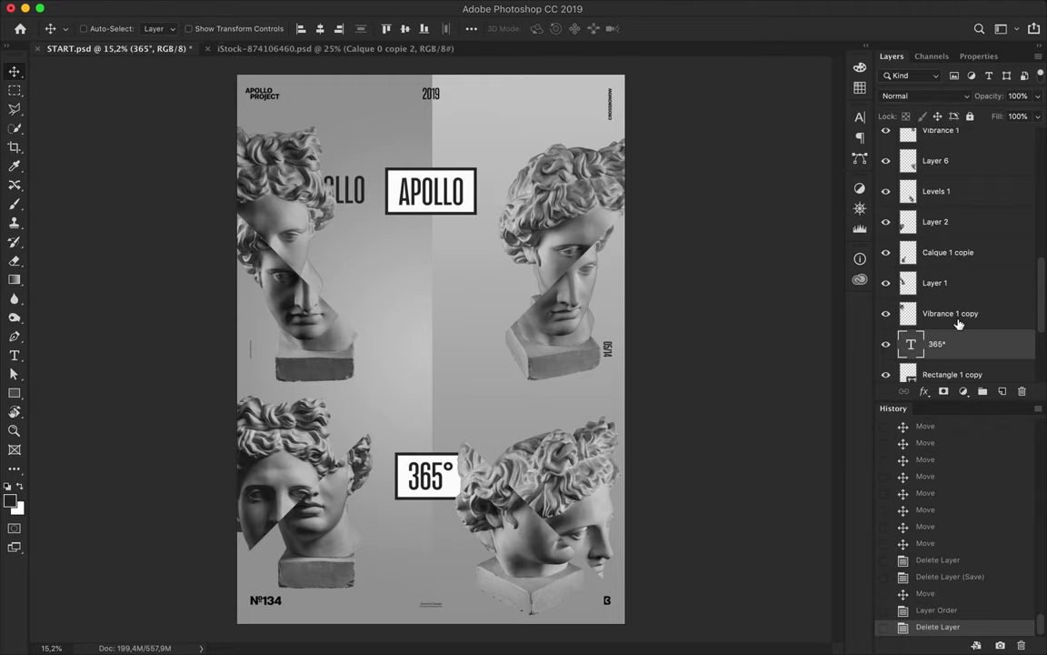
Step: Group the statue layers into a group named Apollo Statue
left_click(982, 391)
double_click(941, 254)
key("Return")
left_click(905, 137)
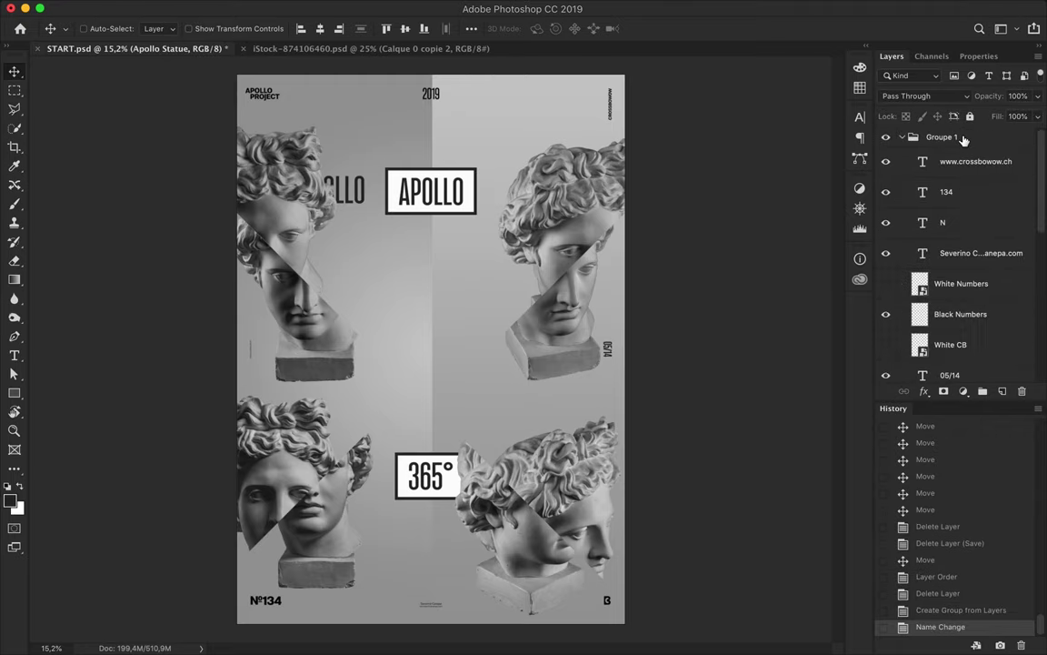
scroll(951, 270, "down", 5)
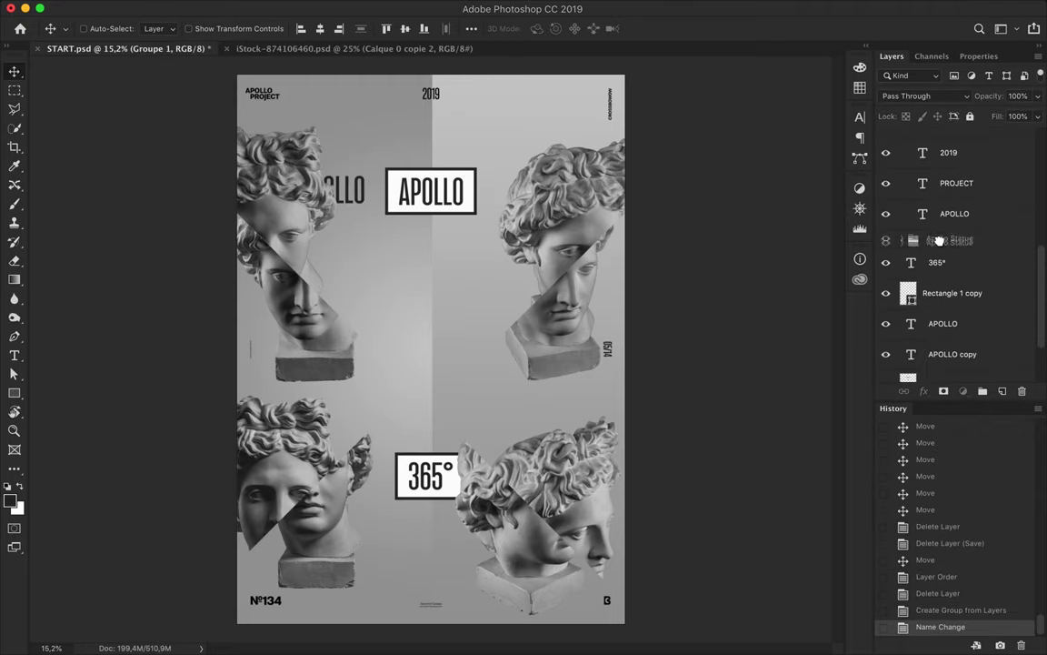
key("alt+bracketleft")
key("alt+bracketleft")
Step: Group the 365° text and box layers as Type, with Rectangle 1 below APOLLO
left_click(951, 277, "shift")
left_click(982, 391)
double_click(940, 172)
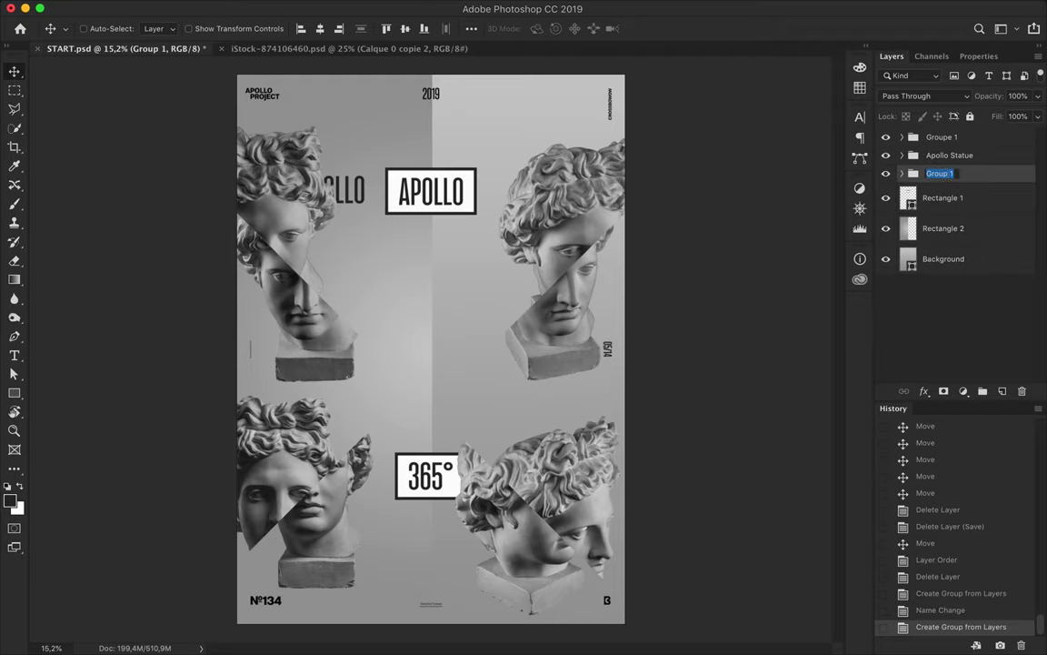
type("Type")
key("Return")
key("alt+bracketleft")
key("ctrl+bracketright")
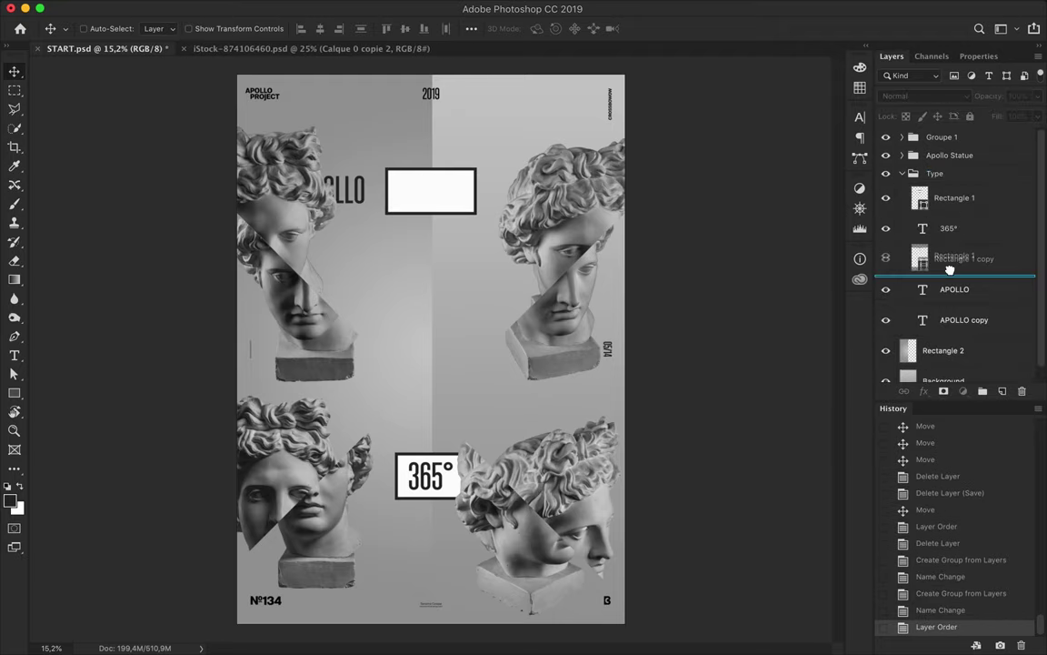
key("ctrl+bracketleft")
Step: Move Type above Apollo Statue, rename Groupe 1 to Layout, and place the APOLLO copy
left_click(935, 172)
key("ctrl+bracketright")
double_click(941, 136)
type("Layout")
key("Return")
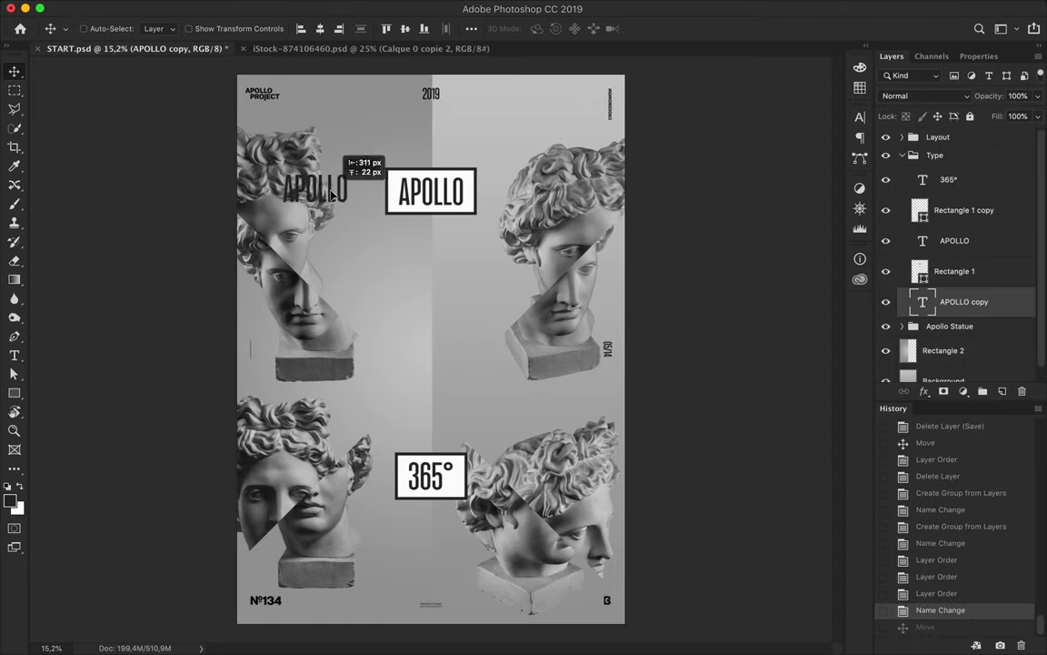
left_click_drag(333, 194, 333, 194)
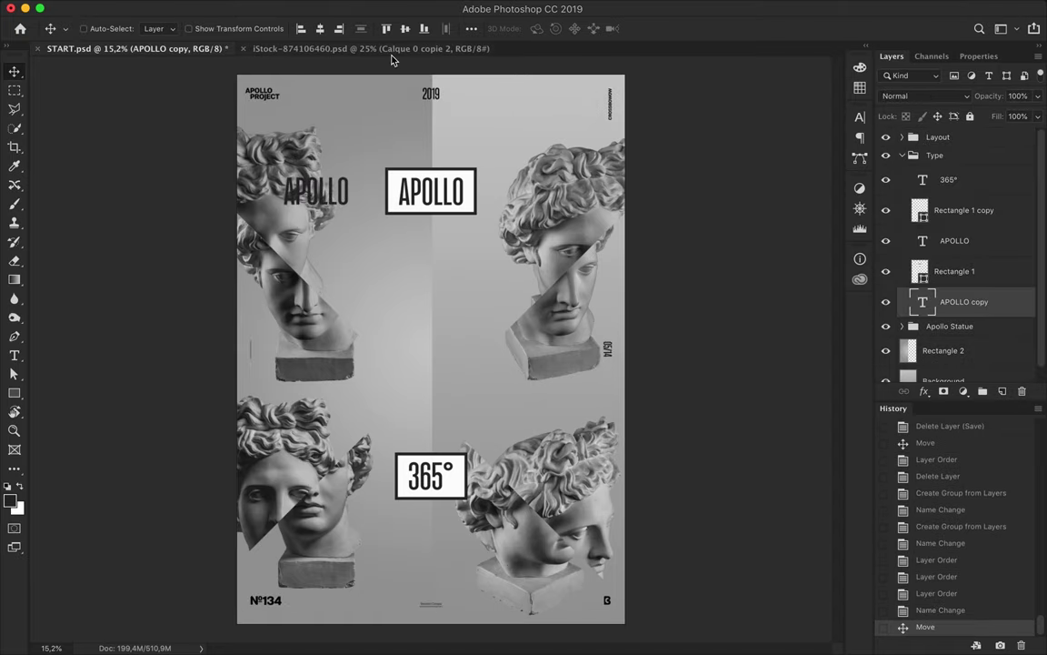
Step: Make the APOLLO copy text white with a Semibold font style
key("Return")
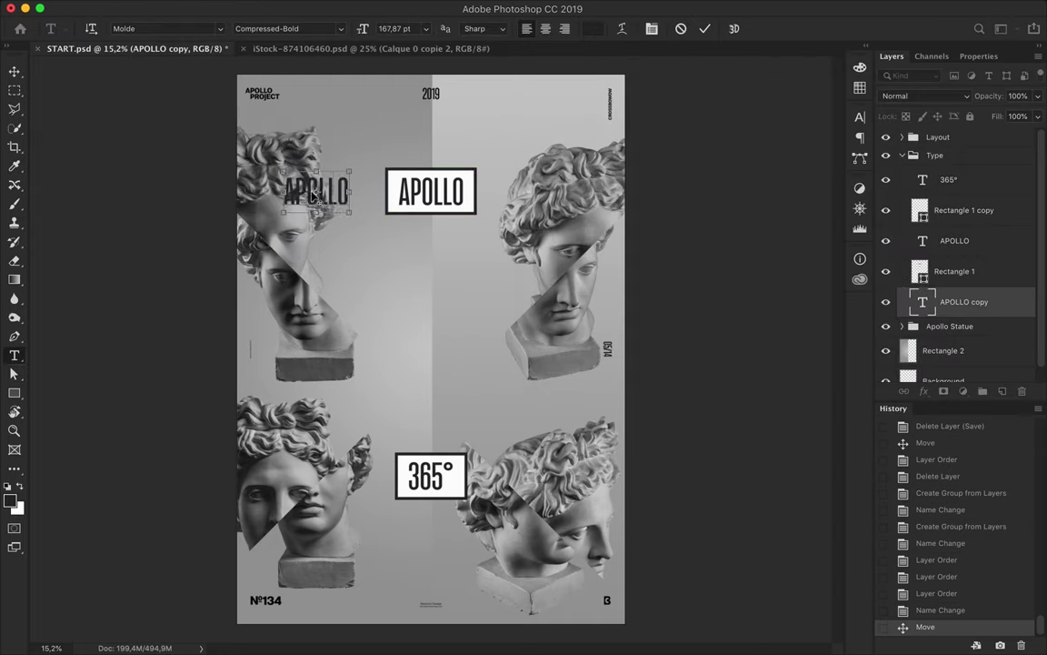
left_click(592, 28)
left_click(887, 108)
left_click(341, 28)
left_click(303, 378)
Step: Set the APOLLO copy text to 79 pt in Medium style and commit it
left_click(860, 118)
left_click(753, 149)
left_click(713, 149)
type("79")
key("Return")
left_click(812, 130)
left_click(805, 98)
key("ctrl+Return")
Step: Place the smaller APOLLO text over the left head on a black-filled box copy
key("v")
left_click_drag(306, 200, 296, 191)
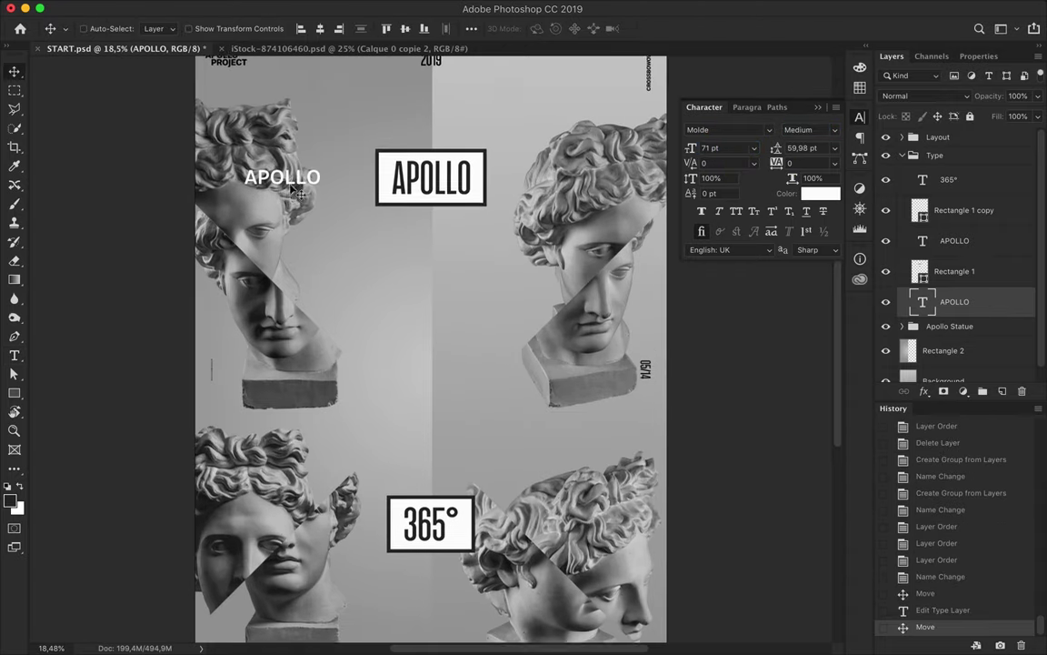
left_click_drag(443, 222, 297, 223)
left_click_drag(955, 273, 955, 316)
key("a")
left_click(217, 28)
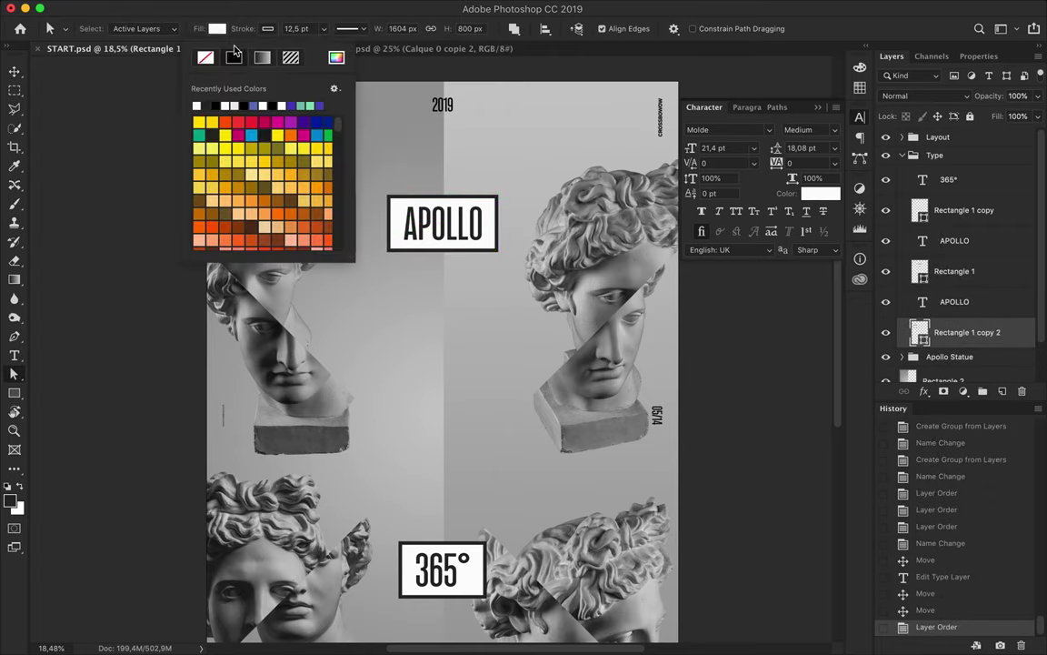
left_click(234, 58)
Step: Position the left APOLLO label and vertically centre it on its black box
key("v")
left_click(955, 301)
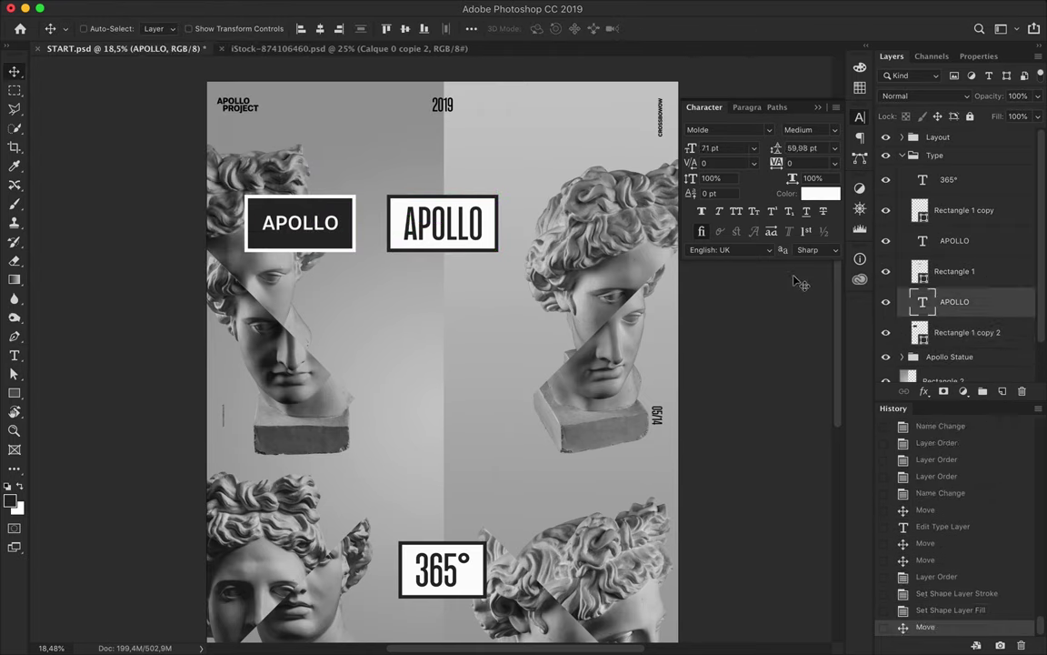
left_click_drag(318, 227, 314, 227)
key("Left")
left_click(967, 332, "shift")
left_click(471, 28)
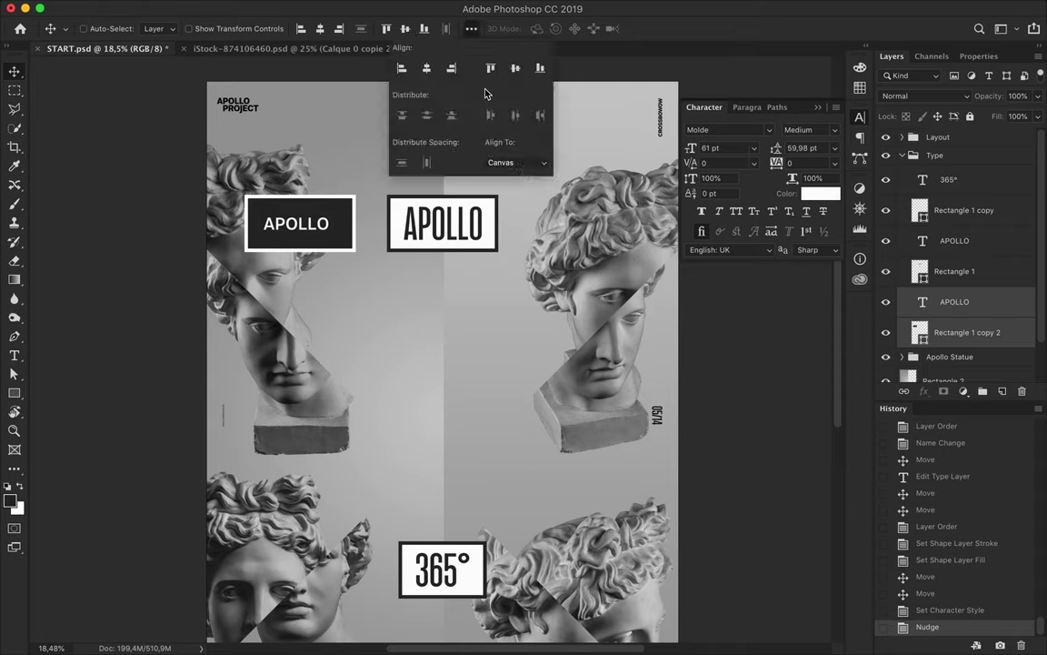
left_click(515, 68)
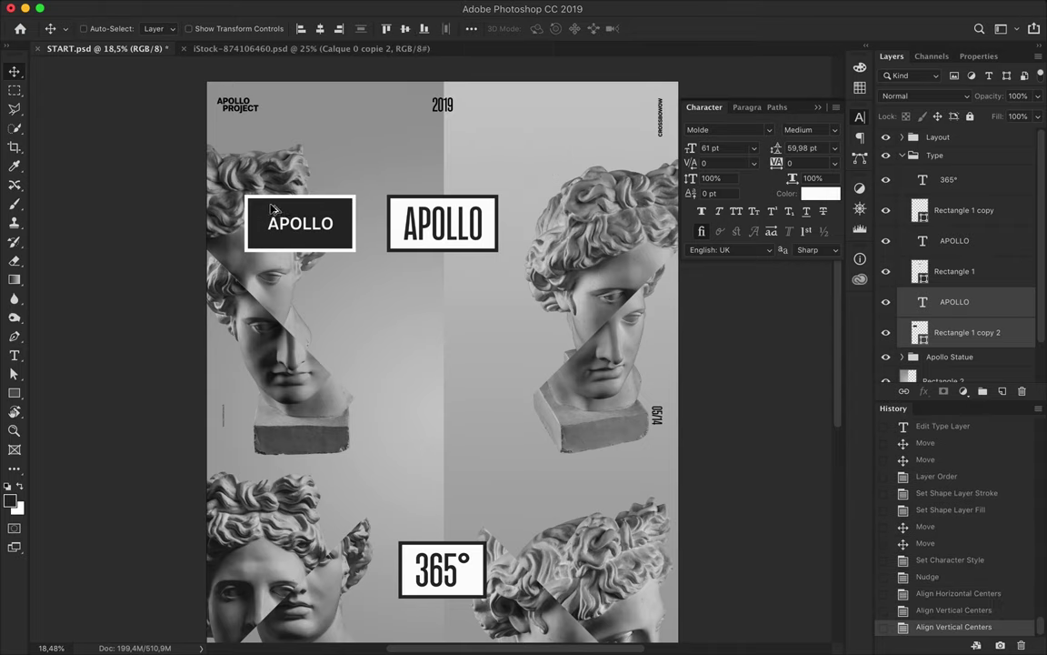
Step: Copy the left APOLLO box to the right and align both boxes using guides
left_click_drag(268, 227, 552, 227)
key("ctrl+semicolon")
scroll(432, 445, "up", 1)
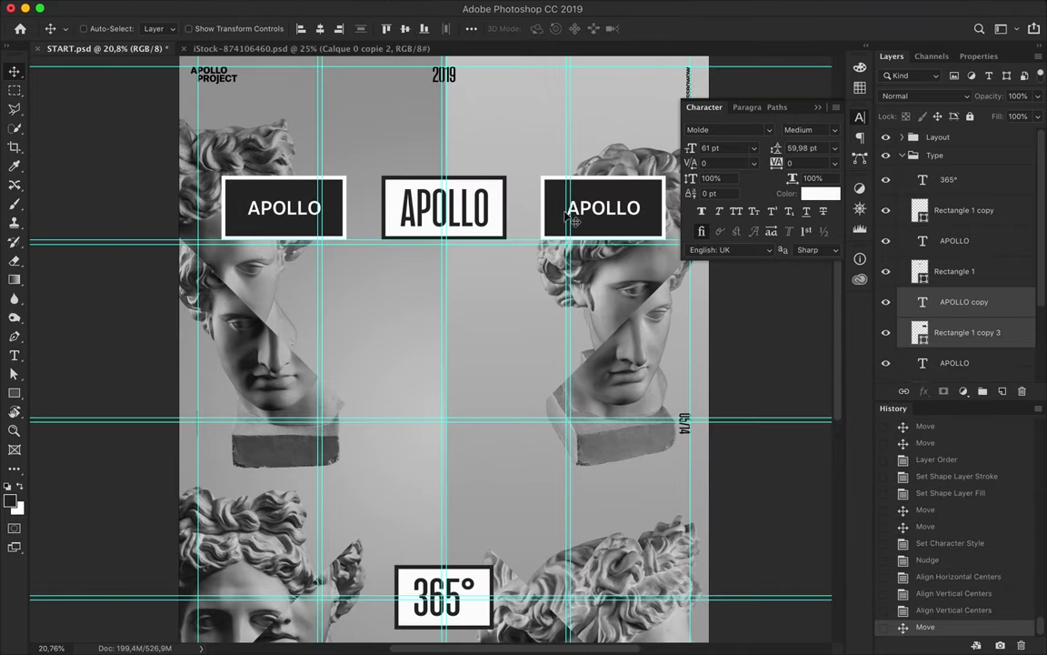
left_click_drag(575, 221, 601, 221)
left_click(239, 228)
left_click_drag(238, 227, 214, 219)
scroll(351, 248, "down", 3)
scroll(351, 227, "up", 2)
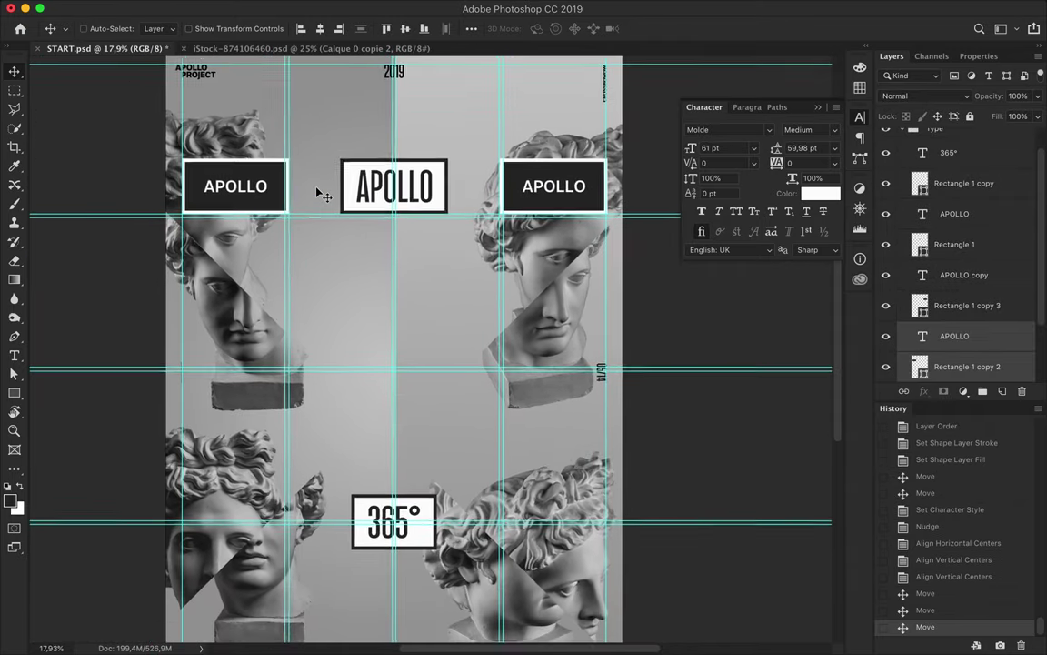
scroll(397, 291, "up", 3)
scroll(909, 161, "up", 1)
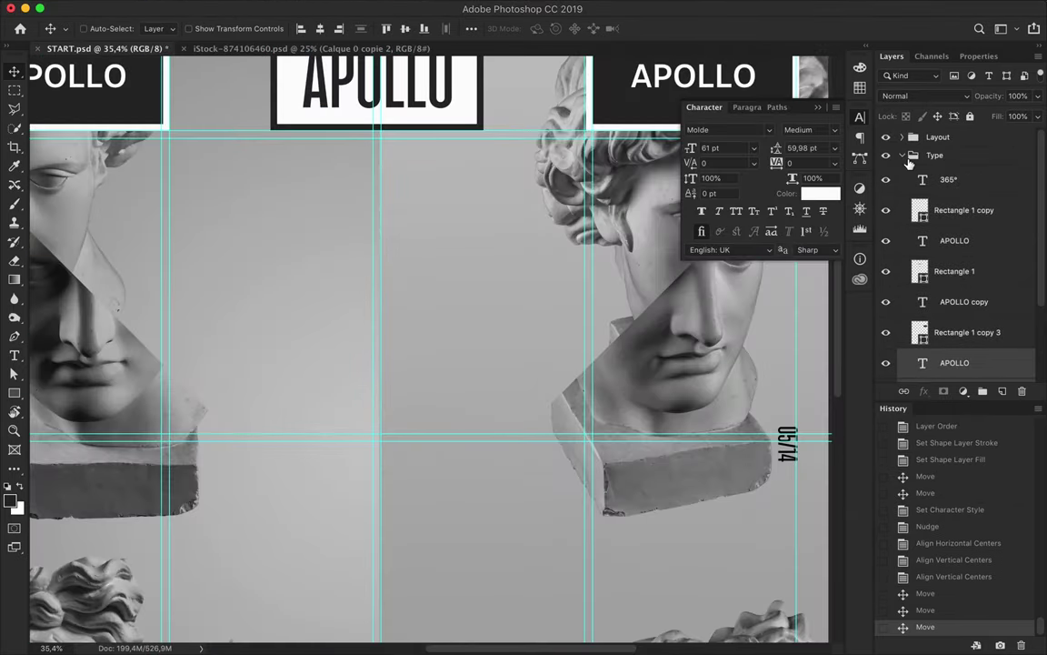
left_click(903, 156)
Step: Draw a no-fill horizontal line on a new layer under the central APOLLO box
right_click(14, 392)
left_click(82, 409)
left_click(161, 28)
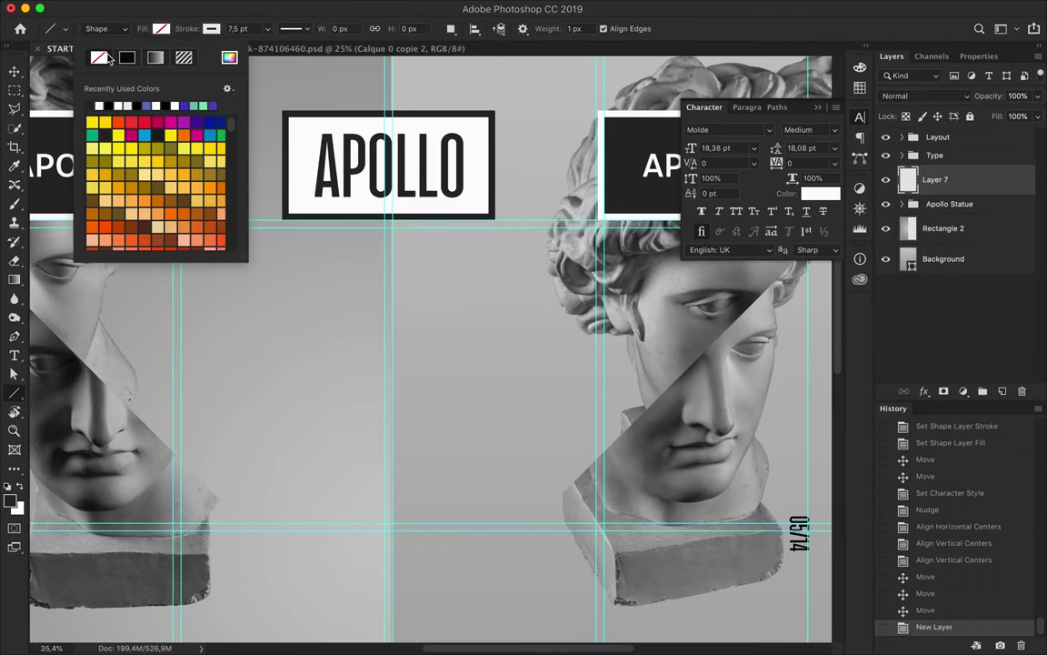
left_click(229, 58)
left_click(860, 87)
left_click(870, 168)
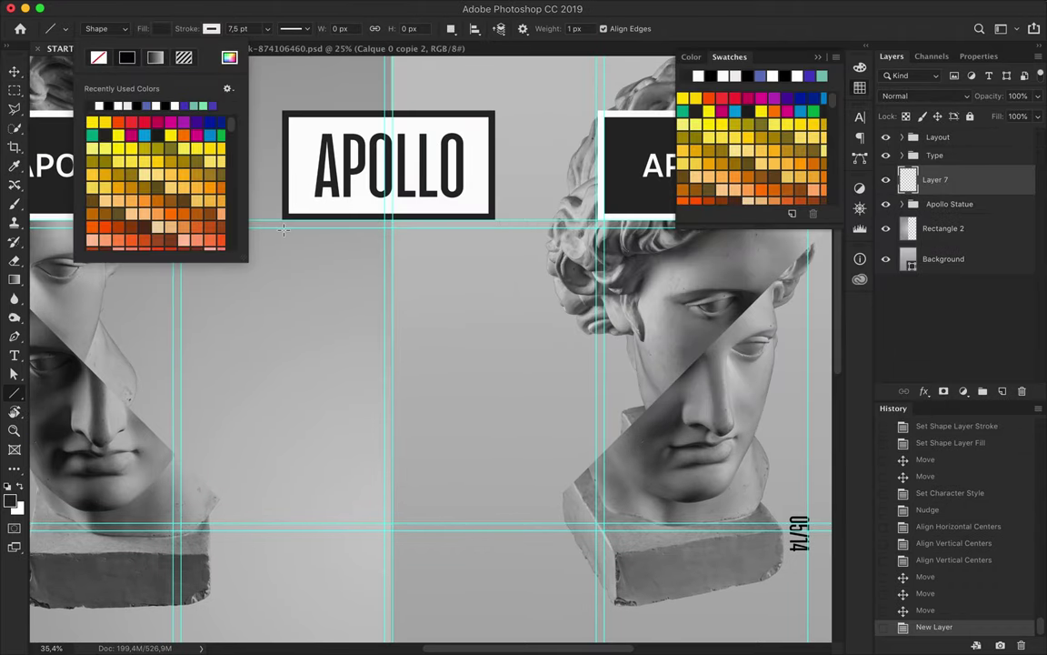
left_click_drag(283, 229, 494, 227)
Step: Give the line a dark stroke colour and set its stroke thickness
left_click(211, 28)
left_click(138, 45)
left_click(161, 28)
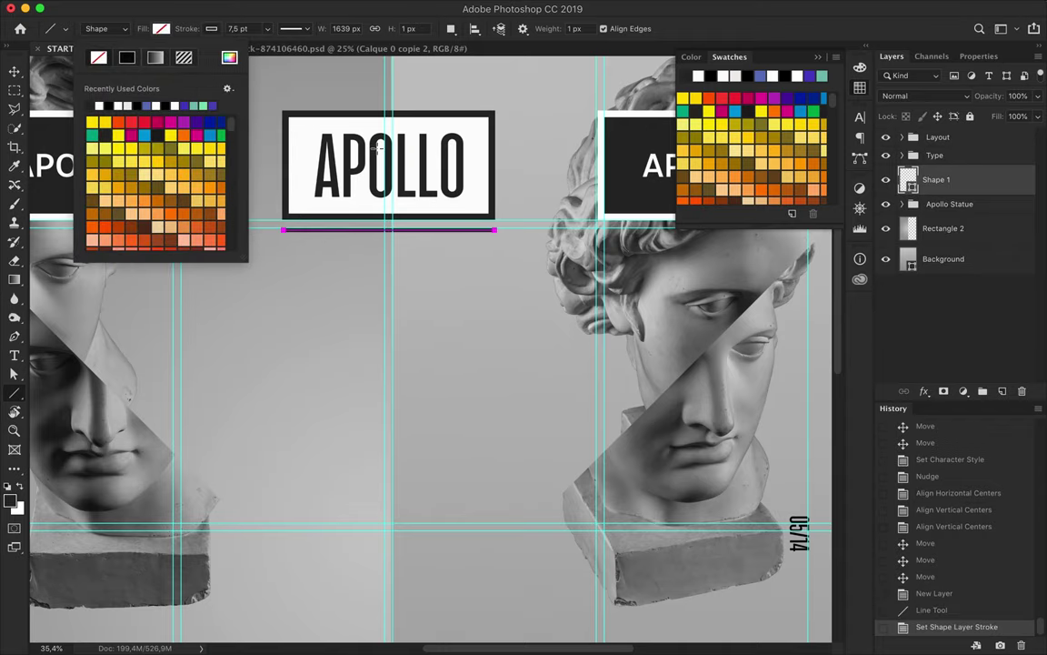
left_click(94, 71)
key("v")
scroll(374, 155, "up", 3)
Step: Try duplicating the line lower, then undo back to the empty layer
left_click_drag(370, 339, 370, 366)
key("a")
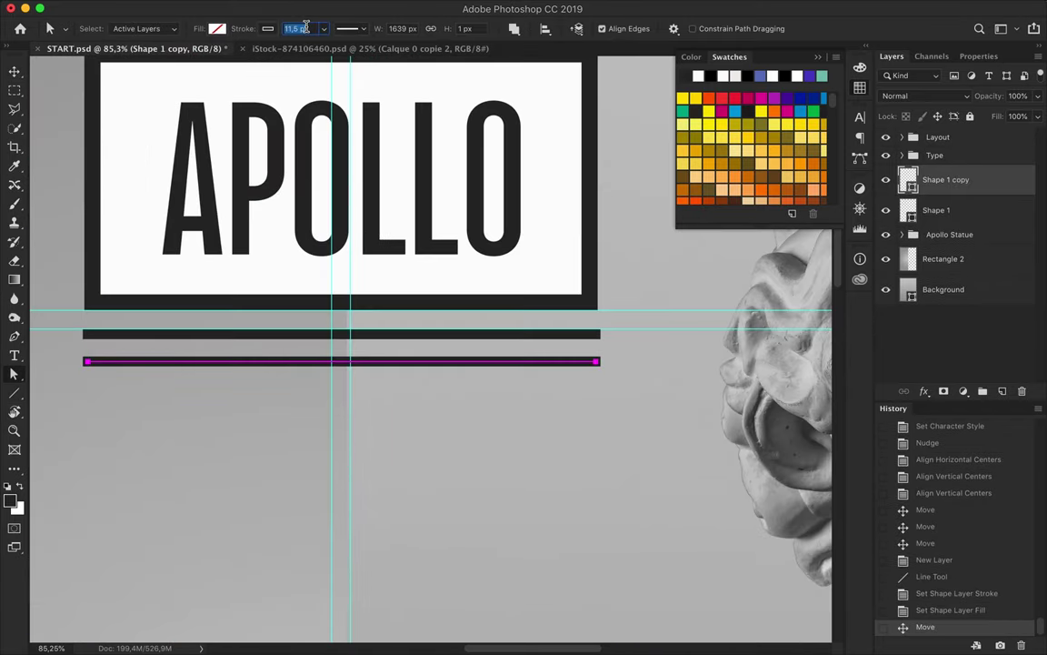
key("Return")
key("v")
key("Delete")
key("ctrl+alt+z")
key("ctrl+alt+z")
key("ctrl+alt+z")
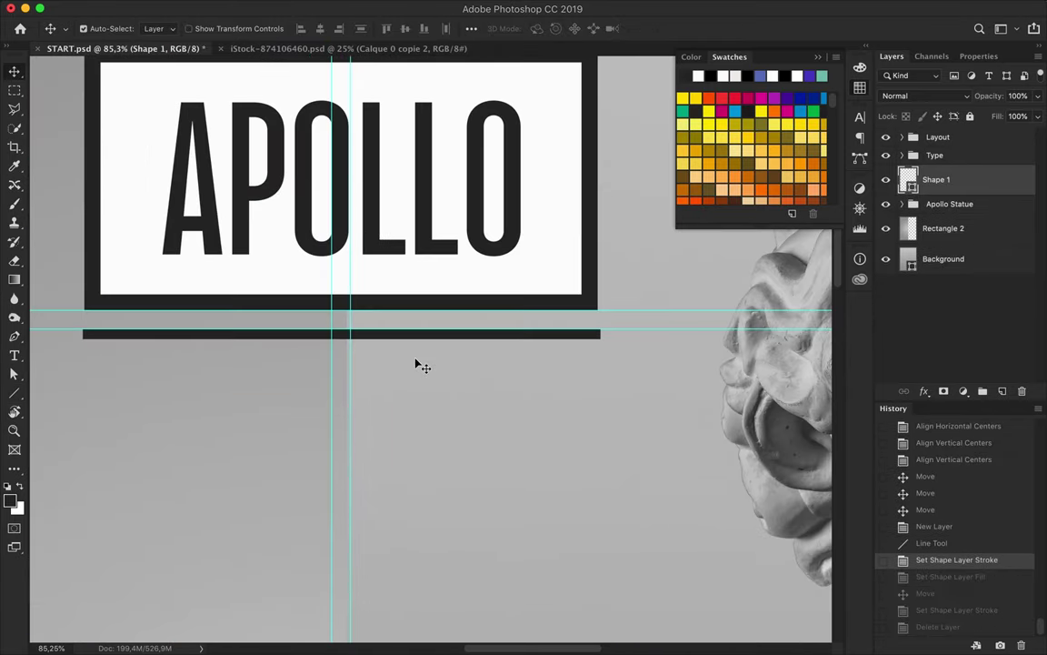
key("ctrl+alt+z")
key("ctrl+alt+z")
Step: Draw a black straight path line and place it just below the APOLLO box
key("p")
left_click(85, 329)
left_click(598, 329)
left_click(161, 28)
left_click(136, 97)
key("v")
mouse_move(430, 329)
left_mouse_down()
mouse_move(430, 357)
mouse_move(381, 385)
mouse_move(381, 401)
left_mouse_up()
Step: Duplicate the line and test a much thicker stroke, then undo the thickening
key("a")
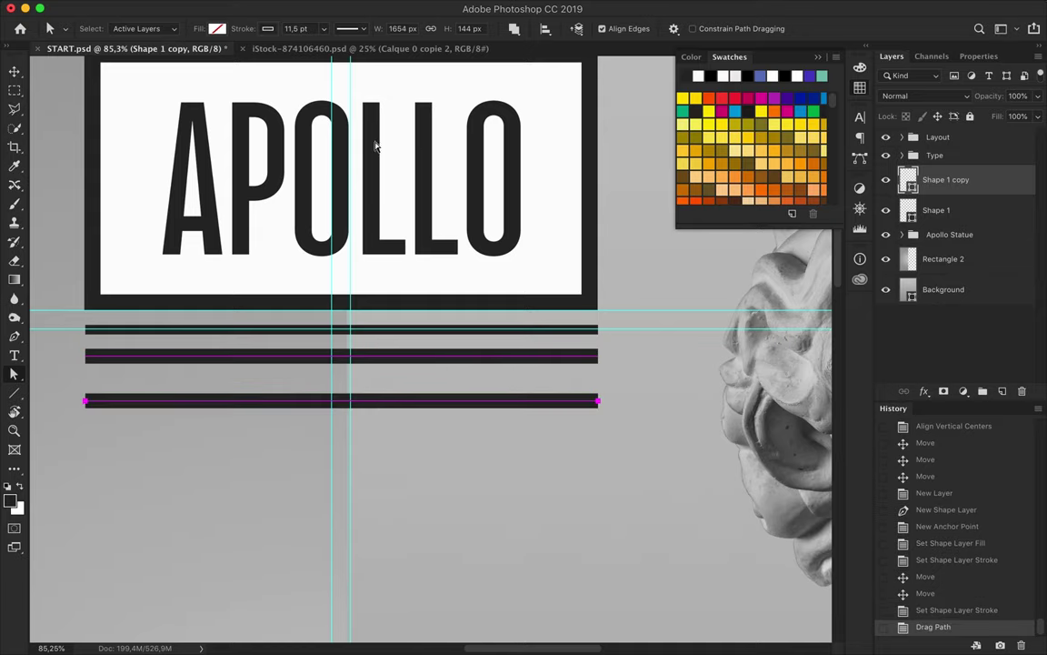
left_click_drag(291, 28, 310, 25)
key("ctrl+z")
key("ctrl+z")
key("v")
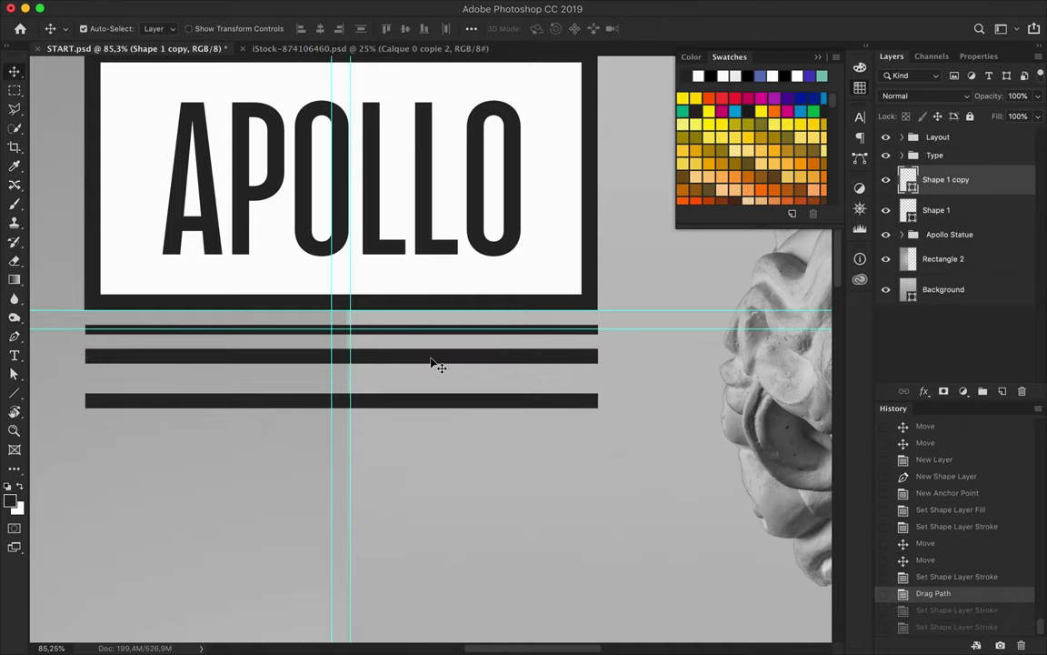
key("ctrl+z")
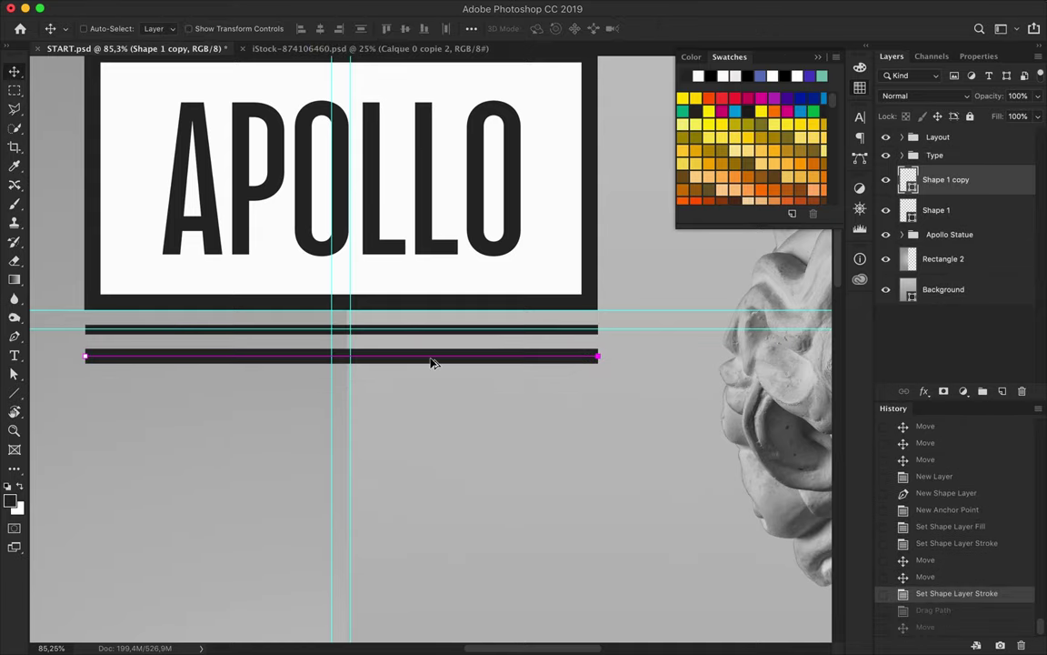
Step: Place a second bar lower and adjust its stroke, then revert to the two-line version
left_click_drag(430, 362, 430, 400)
key("a")
left_click_drag(291, 29, 300, 28)
key("v")
scroll(397, 492, "down", 5)
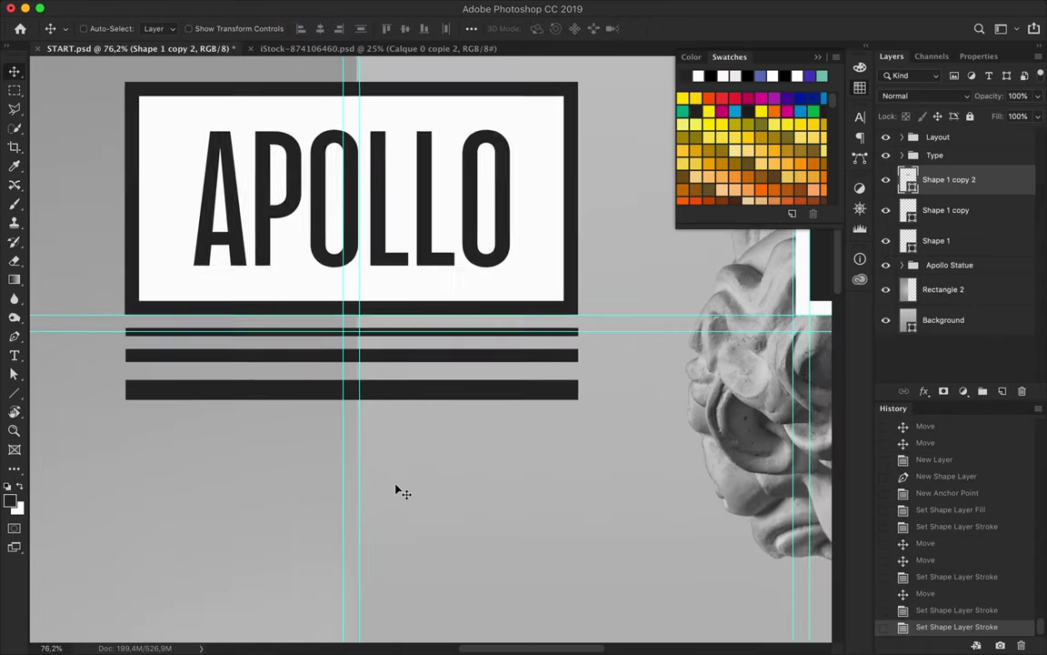
scroll(397, 492, "up", 2)
key("ctrl+z")
key("ctrl+z")
key("ctrl+z")
key("ctrl+z")
key("ctrl+z")
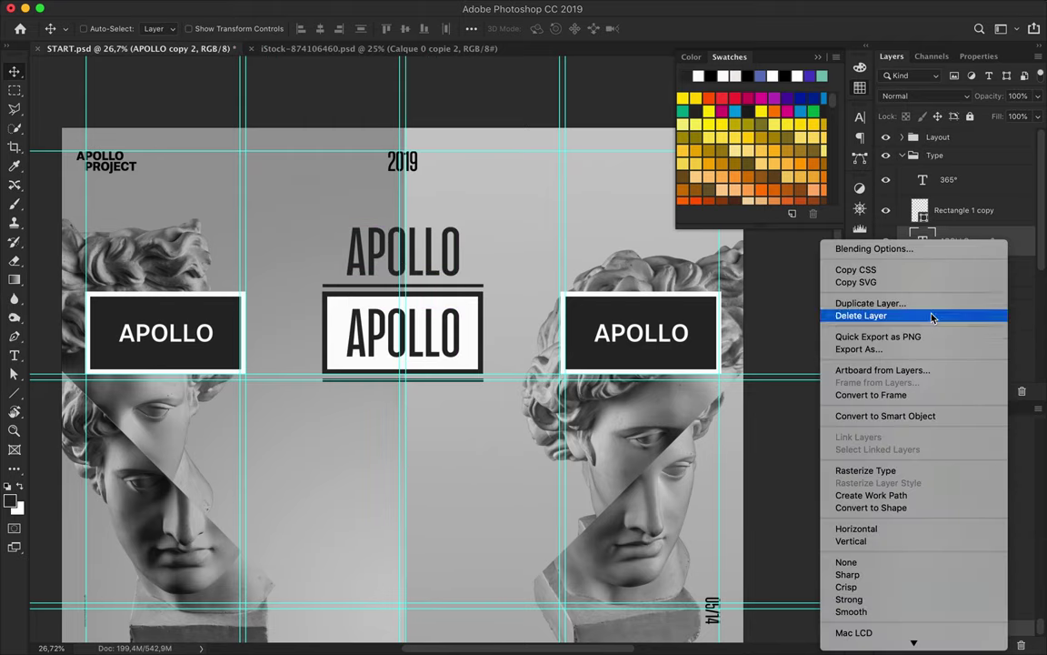
Step: Rasterize the upper APOLLO copy and delete its lower part
right_click(917, 241)
left_click(846, 273)
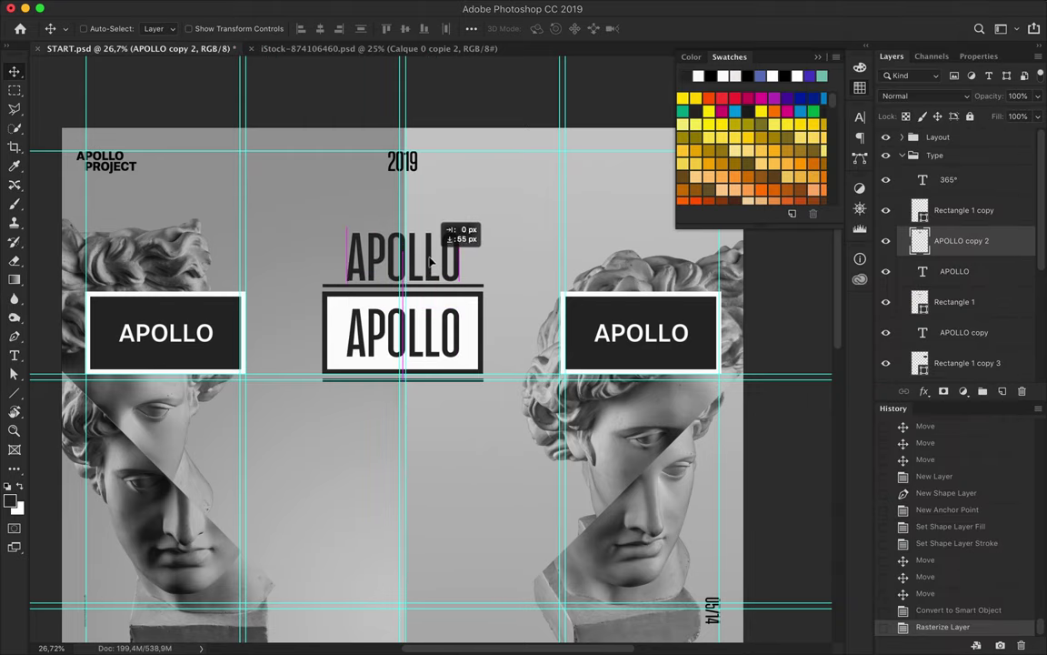
left_click_drag(335, 264, 487, 284)
key("Delete")
key("ctrl+d")
key("v")
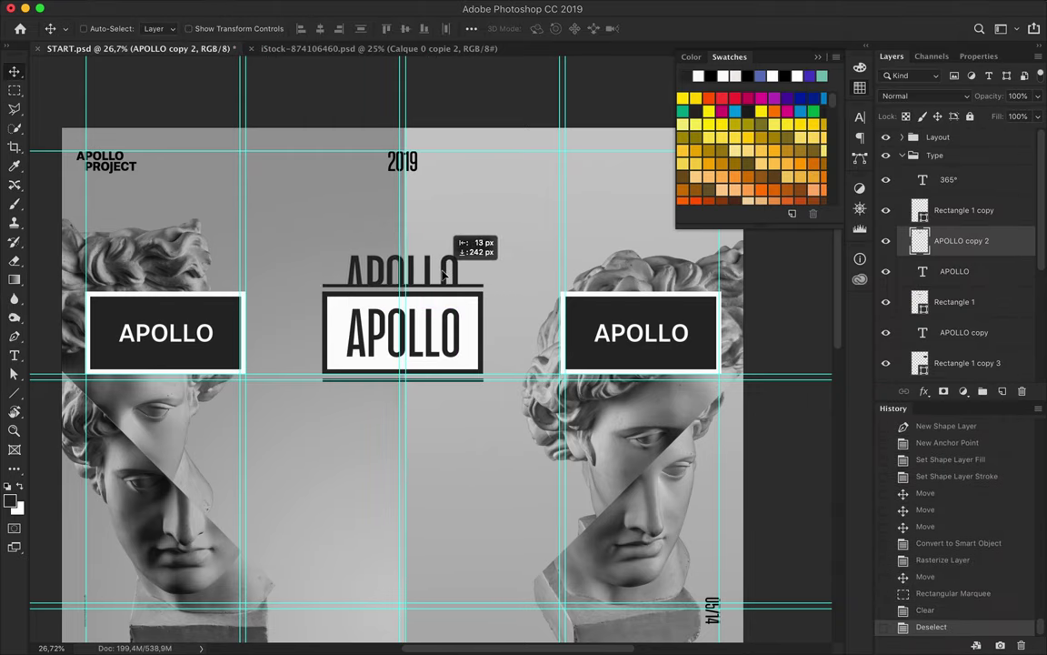
Step: Place an APOLLO copy below the box, rasterize it and delete its top
left_click_drag(454, 332, 455, 458)
right_click(909, 271)
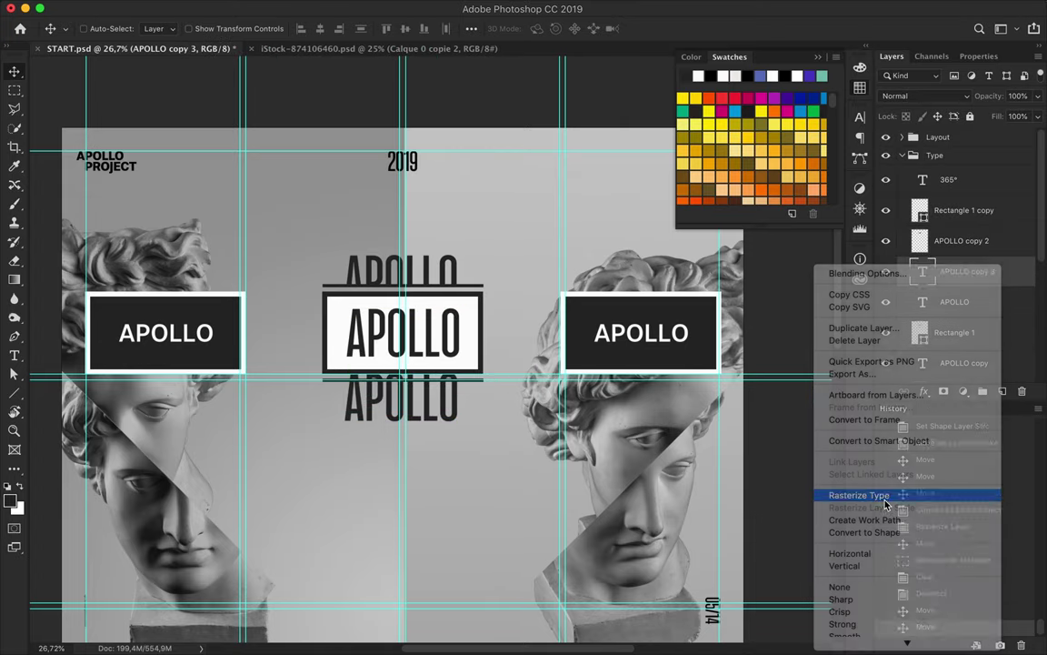
left_click(819, 424)
key("m")
key("Delete")
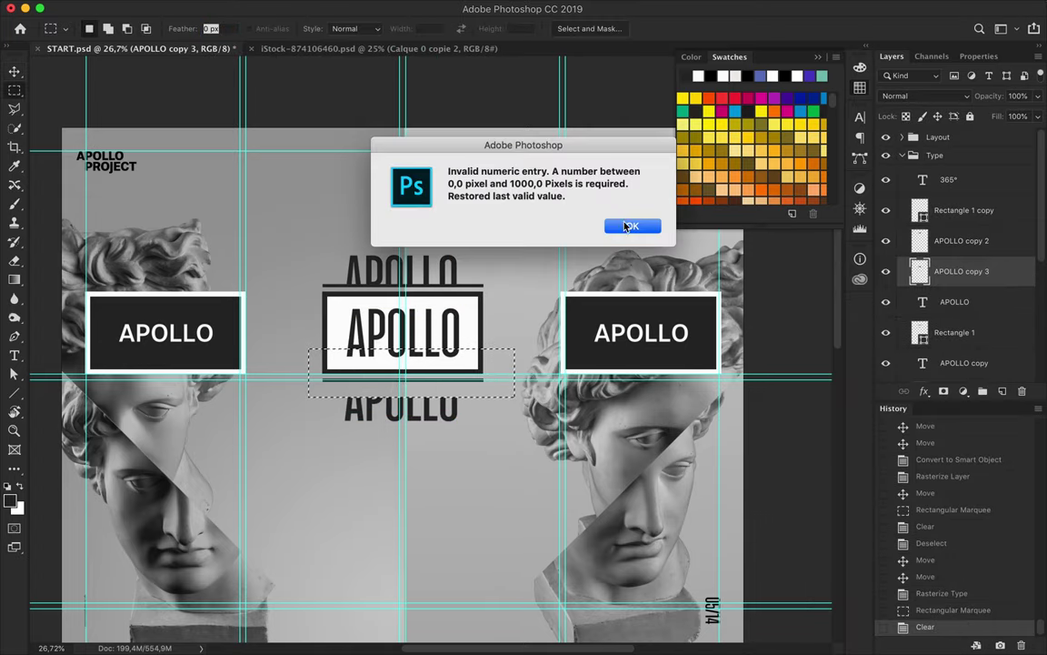
key("Return")
key("ctrl+d")
key("v")
left_click_drag(430, 405, 430, 405)
Step: Copy a strip of the lower APOLLO letters to a new layer and stretch it downward
scroll(430, 405, "up", 3)
scroll(542, 440, "down", 3)
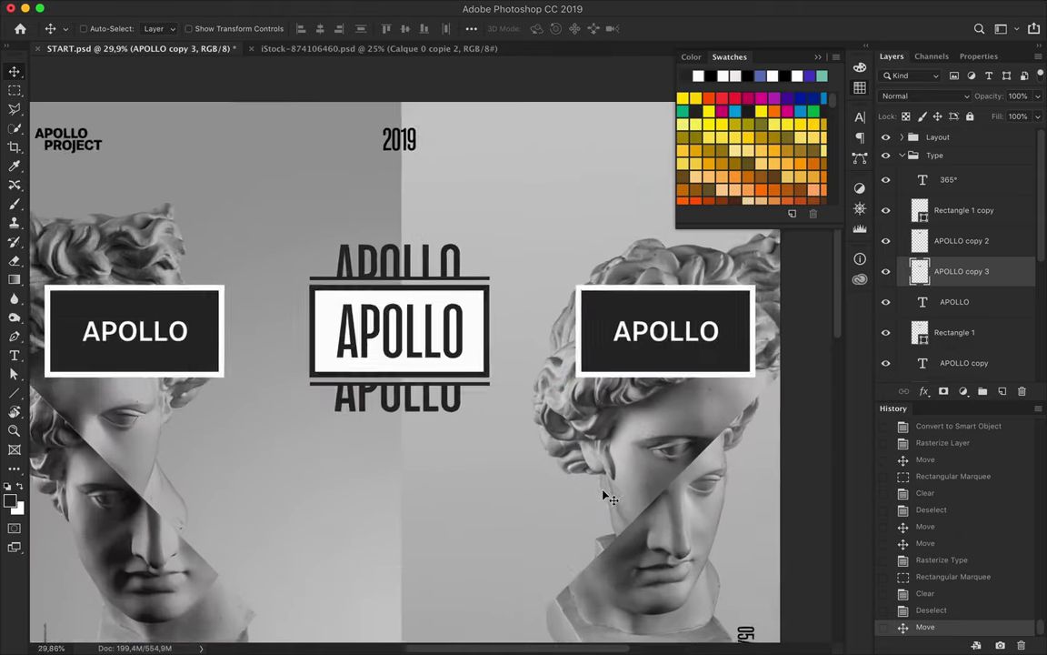
scroll(385, 426, "down", 2)
scroll(384, 426, "up", 2)
key("m")
left_click_drag(316, 224, 468, 246)
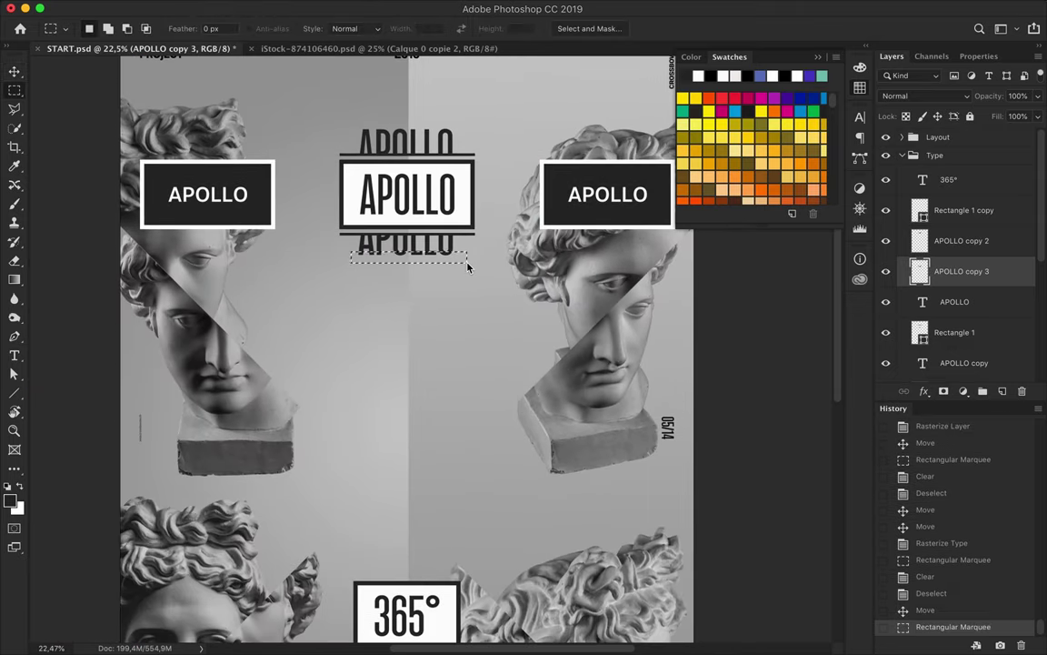
key("ctrl+c")
key("ctrl+v")
key("v")
mouse_move(386, 175)
left_mouse_down()
mouse_move(403, 184)
mouse_move(386, 555)
left_mouse_up()
key("ctrl+t")
key("Return")
Step: Delete the stretched strip, then paste and stretch a new strip into vertical bars
scroll(463, 344, "down", 1)
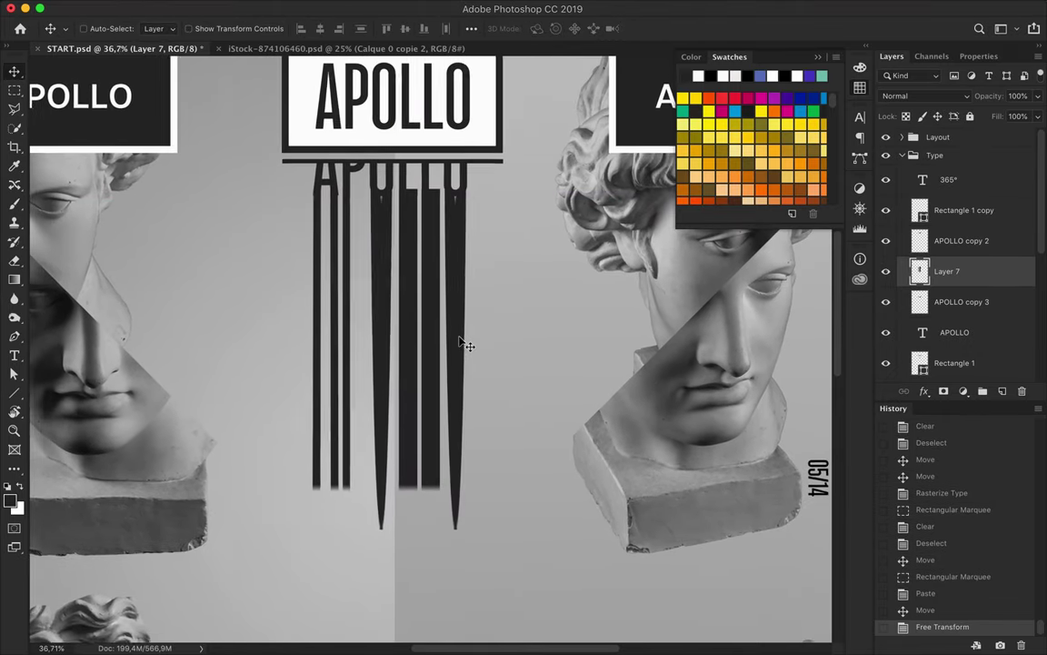
scroll(461, 343, "down", 3)
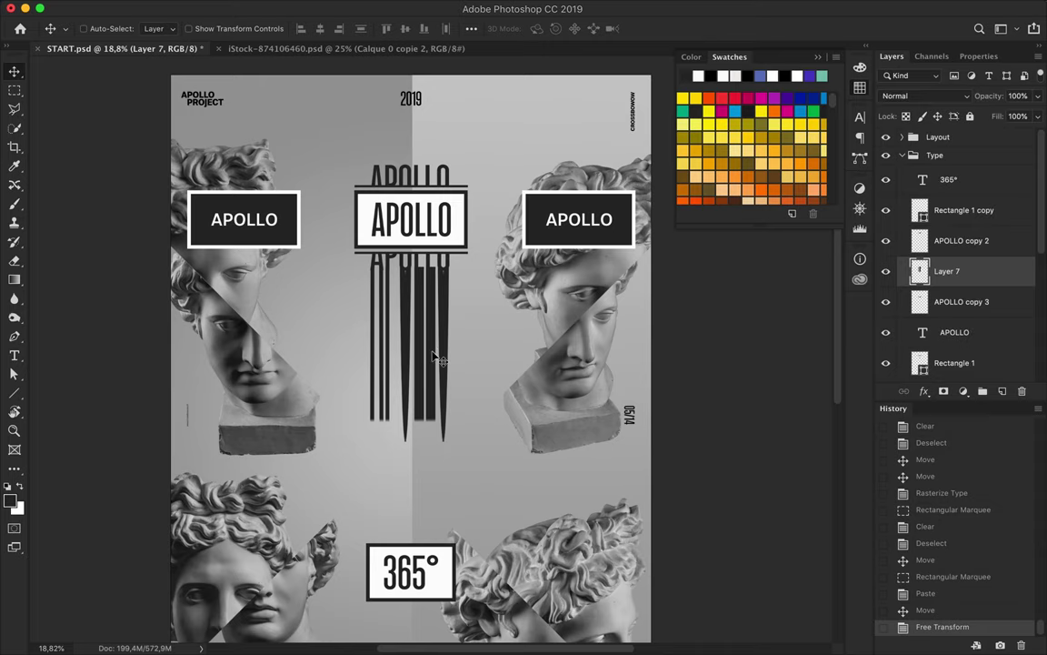
key("Delete")
mouse_move(428, 278)
left_mouse_down()
mouse_move(428, 305)
mouse_move(468, 307)
mouse_move(418, 437)
left_mouse_up()
key("ctrl+v")
key("Return")
key("ctrl+d")
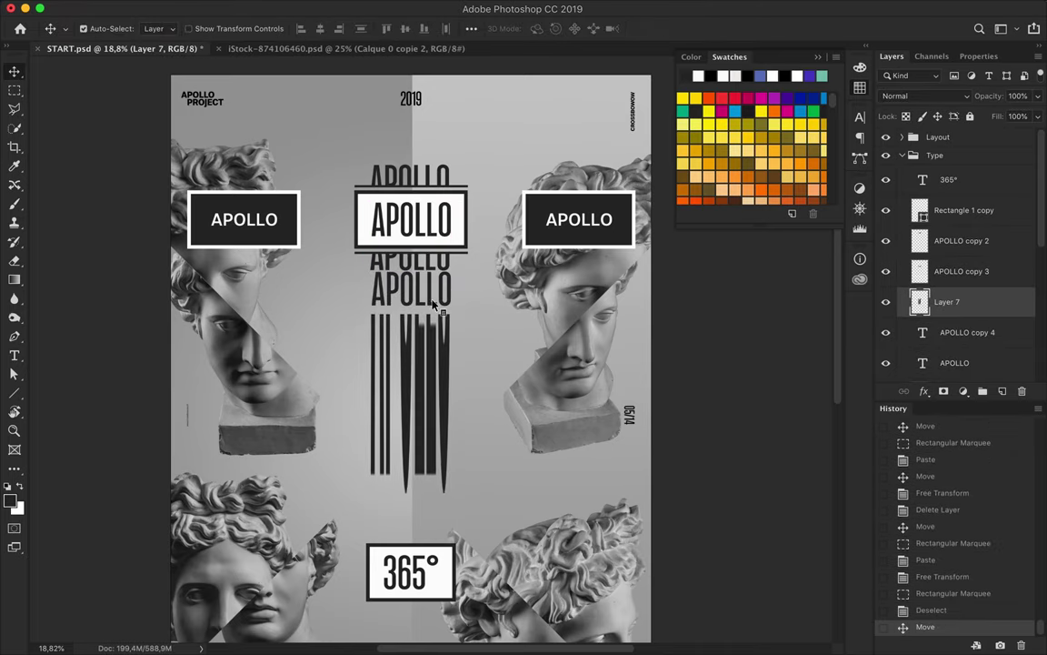
key("Delete")
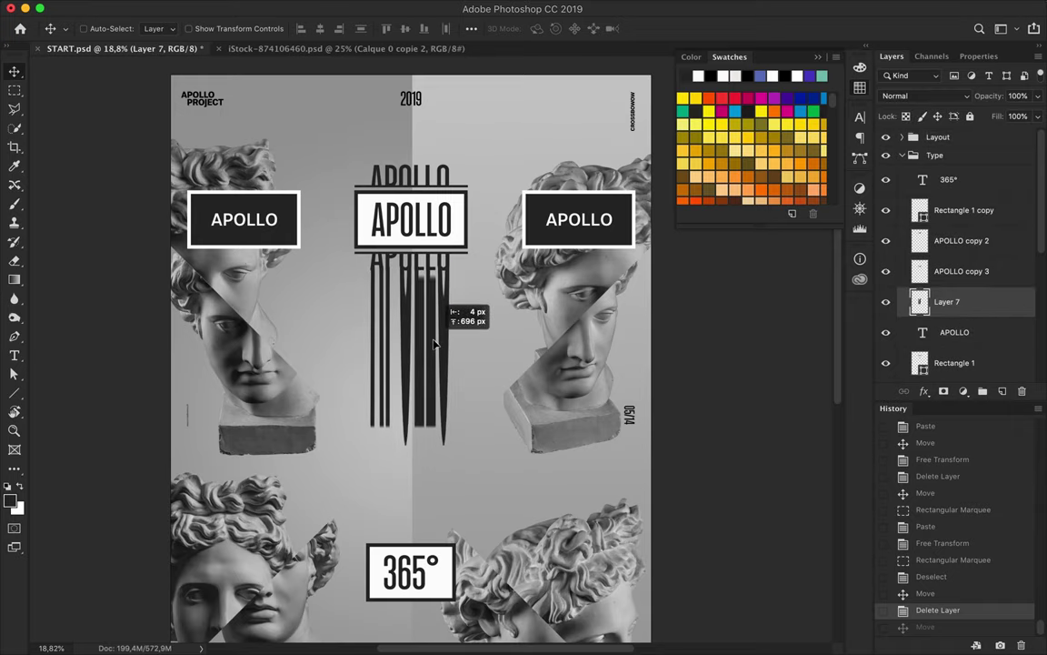
Step: Move the vertical bars under the APOLLO box, review them, then delete the bars layer
mouse_move(432, 329)
left_mouse_down()
mouse_move(435, 346)
mouse_move(462, 363)
left_mouse_up()
scroll(435, 345, "up", 3)
scroll(467, 355, "up", 4)
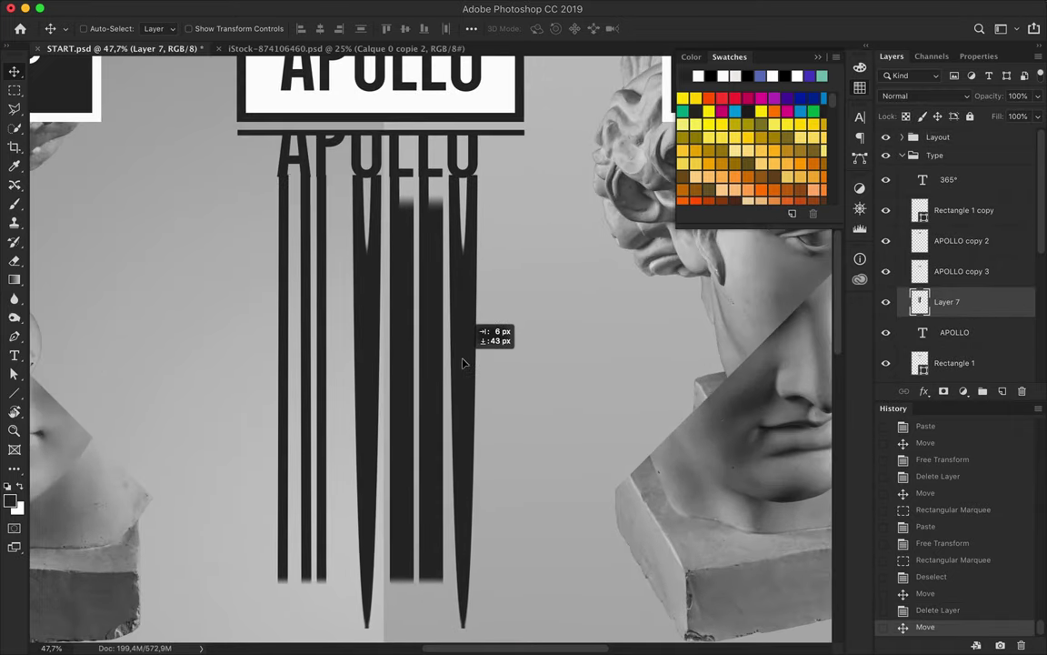
scroll(461, 356, "down", 2)
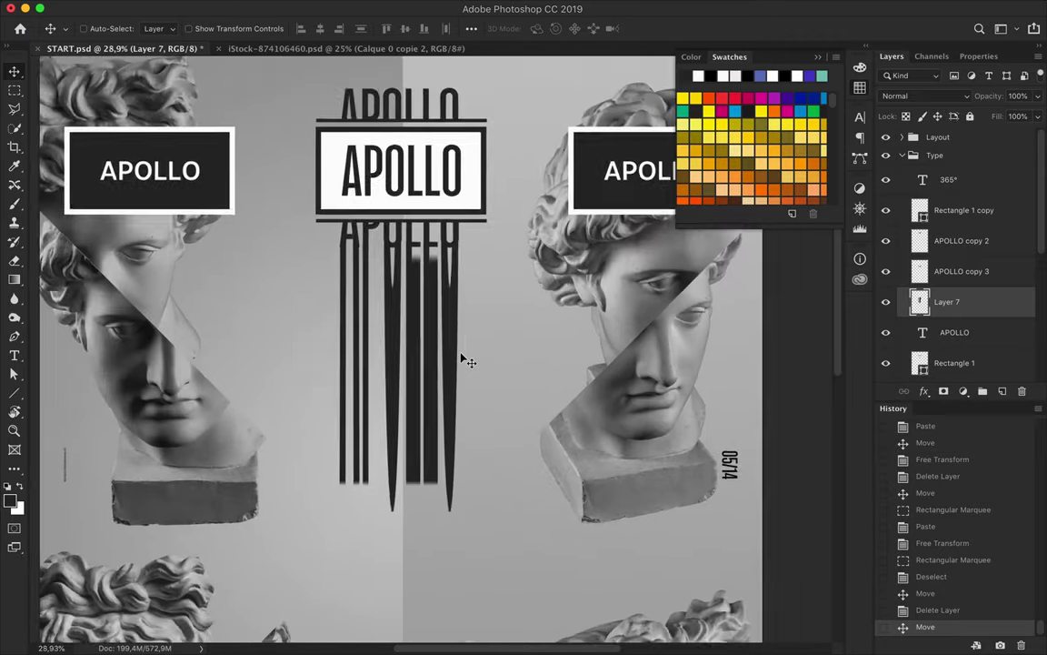
scroll(473, 346, "down", 1)
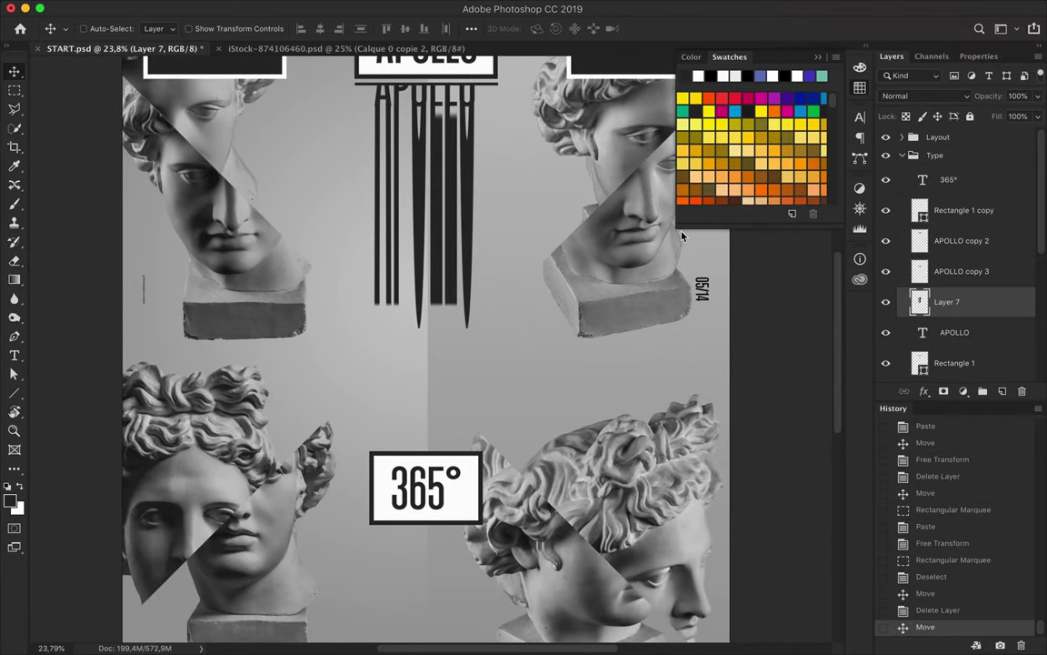
scroll(682, 235, "down", 1)
key("Delete")
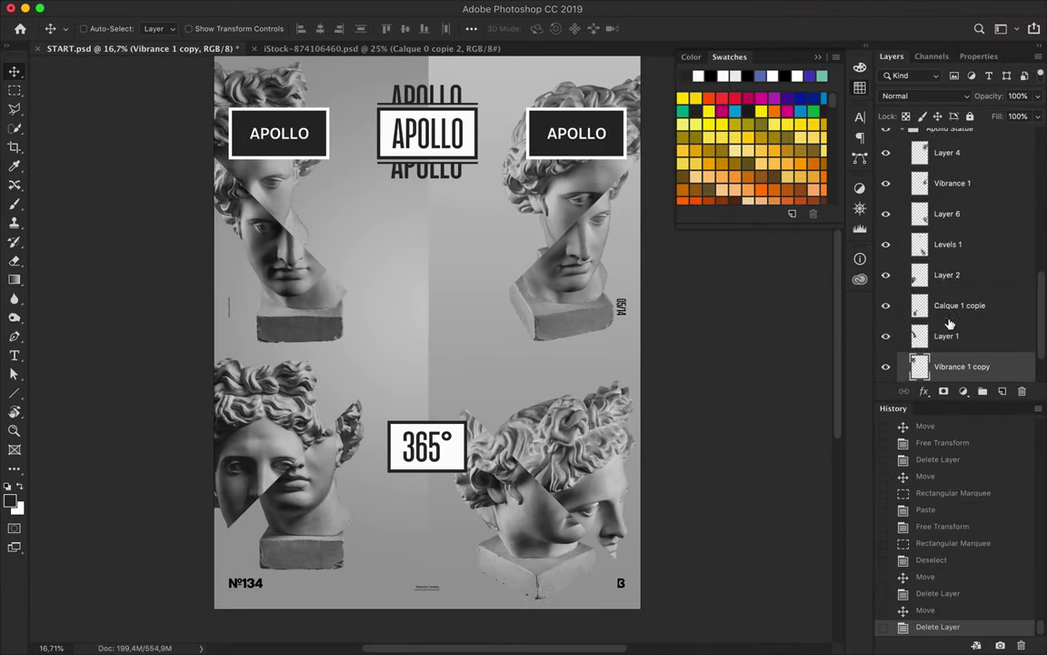
Step: Reorder the vibrance copy, apply Mosaic, and place the pixel blocks near the left APOLLO box
left_click_drag(948, 324, 948, 373)
left_click(360, 9)
left_click(602, 306)
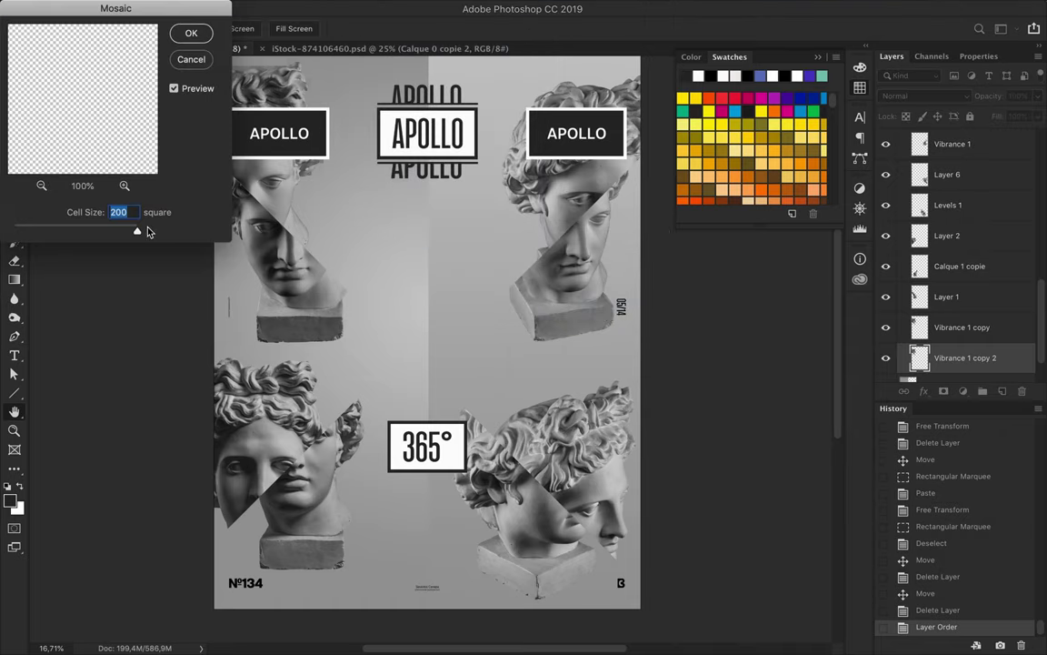
left_click(191, 34)
left_click_drag(286, 163, 318, 152)
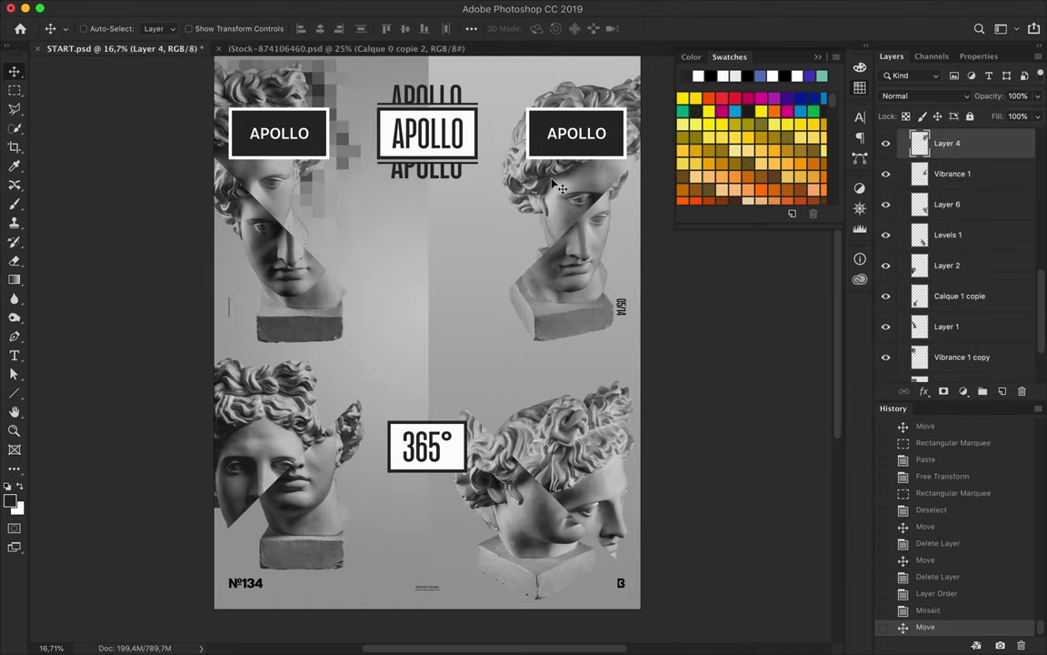
Step: Duplicate the pixel-block layer, reapply Mosaic, and offset the copied blocks
key("ctrl+j")
left_click(427, 9)
left_click(444, 29)
mouse_move(487, 156)
left_mouse_down()
mouse_move(501, 134)
mouse_move(458, 115)
left_mouse_up()
Step: Duplicate the Calque 1 copie head layer and apply Mosaic to the copy
scroll(501, 133, "up", 1)
left_click(316, 487, "ctrl")
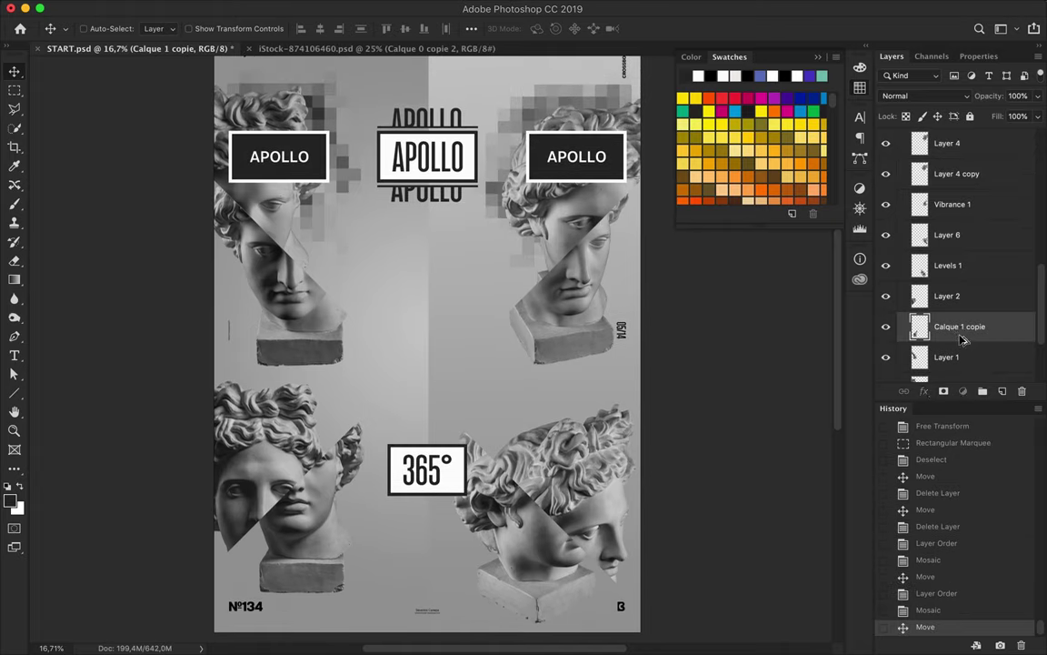
key("ctrl+j")
left_click(346, 8)
left_click(364, 25)
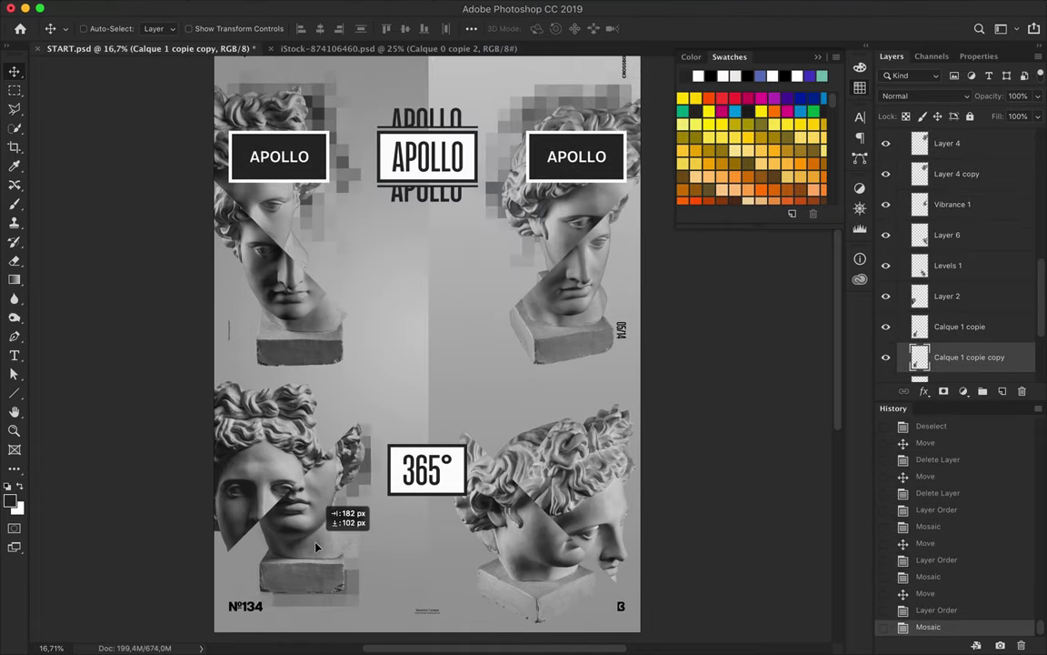
Step: Duplicate Levels 1, mosaic the copy, and shift it slightly up and left
left_click(481, 474, "ctrl")
key("ctrl+j")
left_click(366, 8)
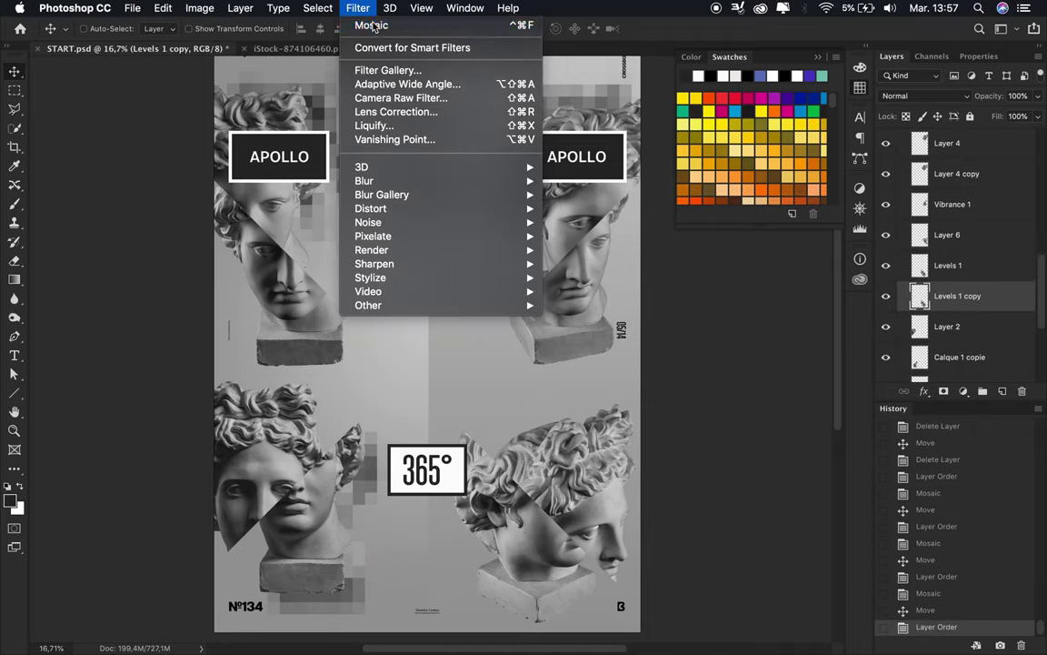
left_click(382, 26)
left_click_drag(497, 535, 491, 525)
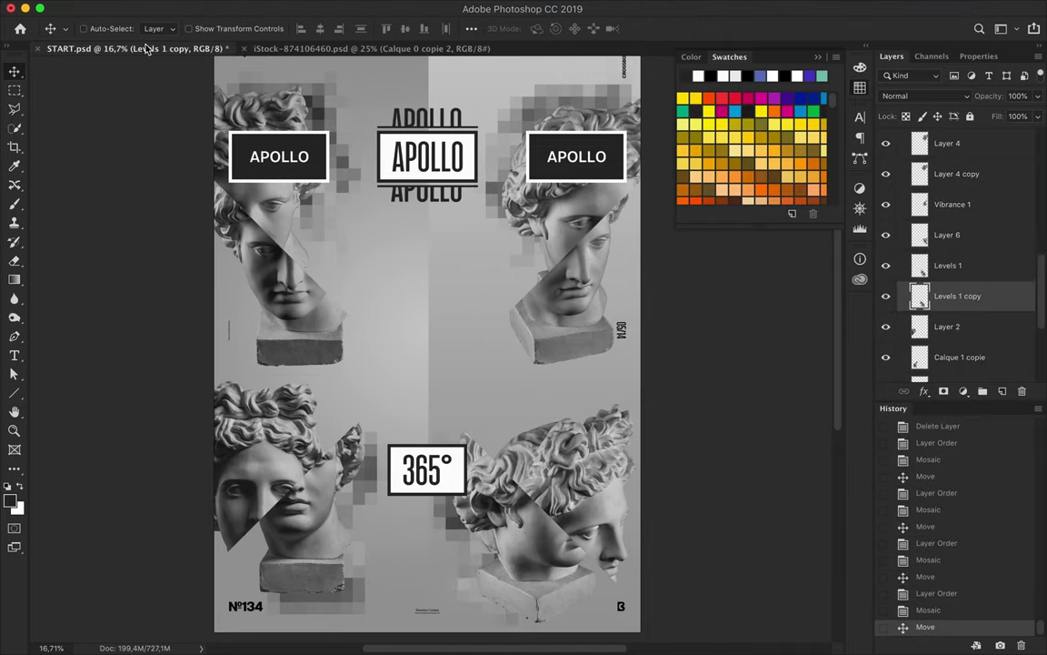
Step: Choose the orange-to-purple gradient and test it across the poster, then undo the test
left_click(163, 8)
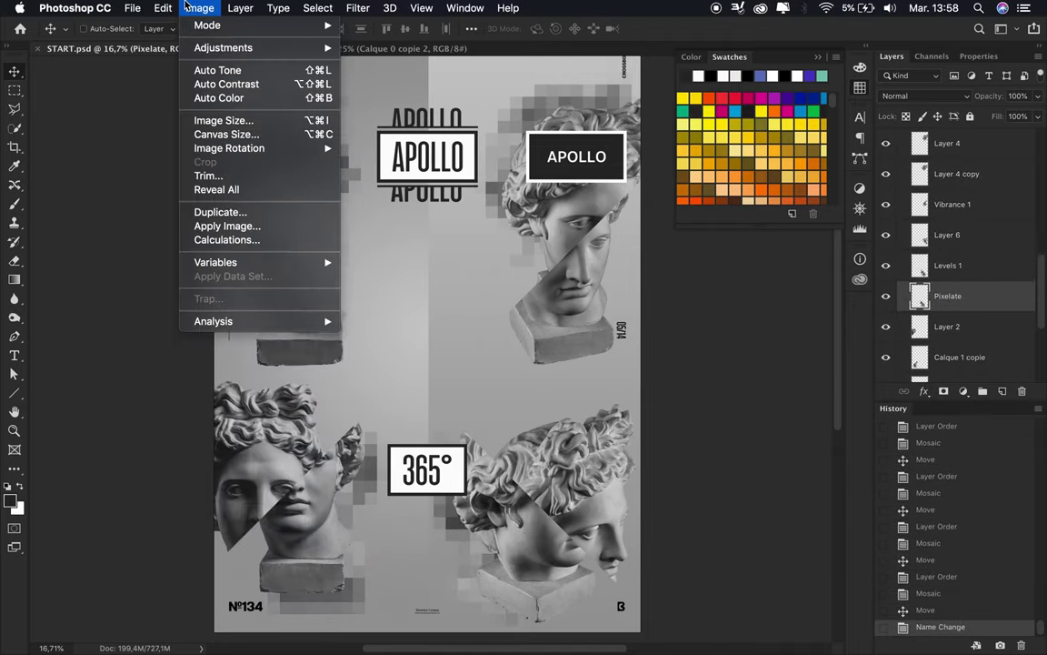
double_click(879, 164)
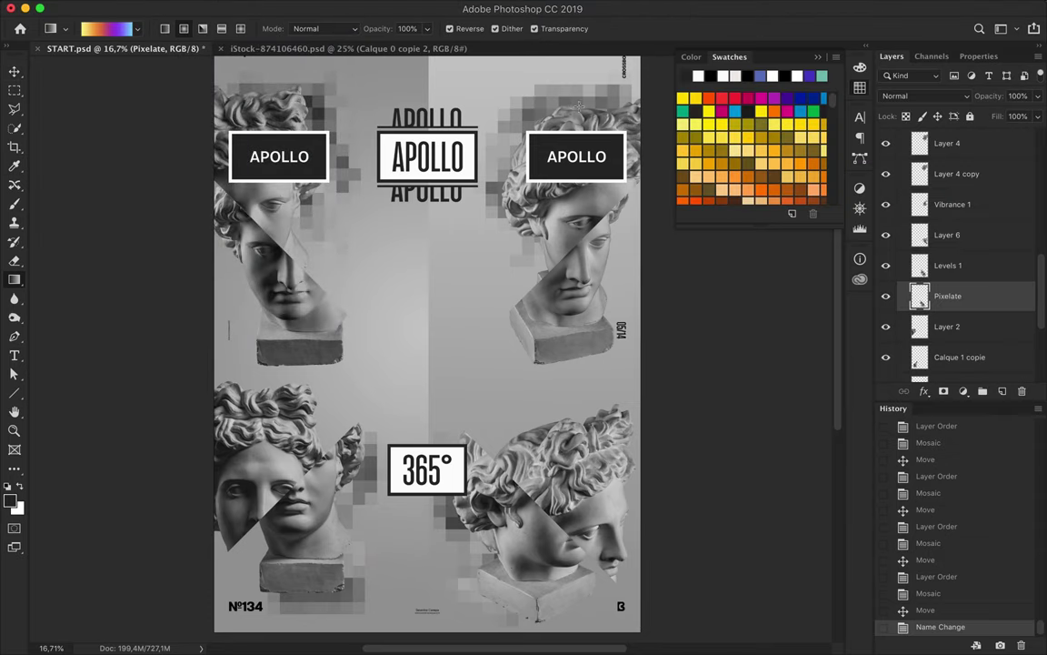
left_click_drag(567, 298, 557, 281)
key("ctrl+z")
Step: Try clipping the gradient layer above Levels 1, then revert to the pre-gradient state
key("ctrl+alt+g")
left_click_drag(948, 296, 952, 258)
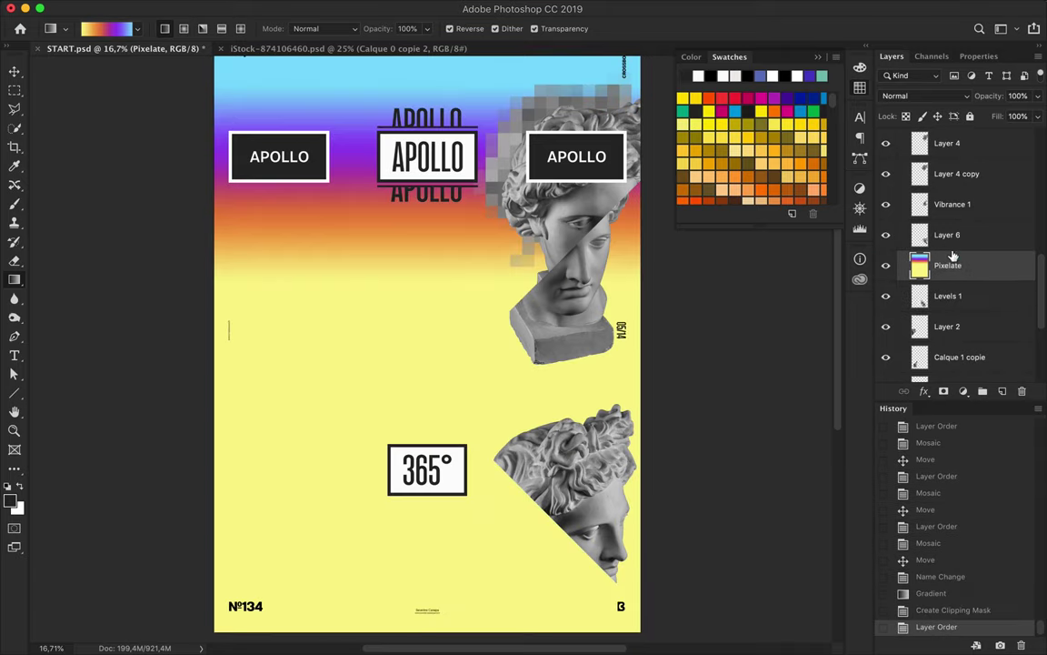
key("ctrl+alt+g")
key("ctrl+alt+g")
left_click(940, 543)
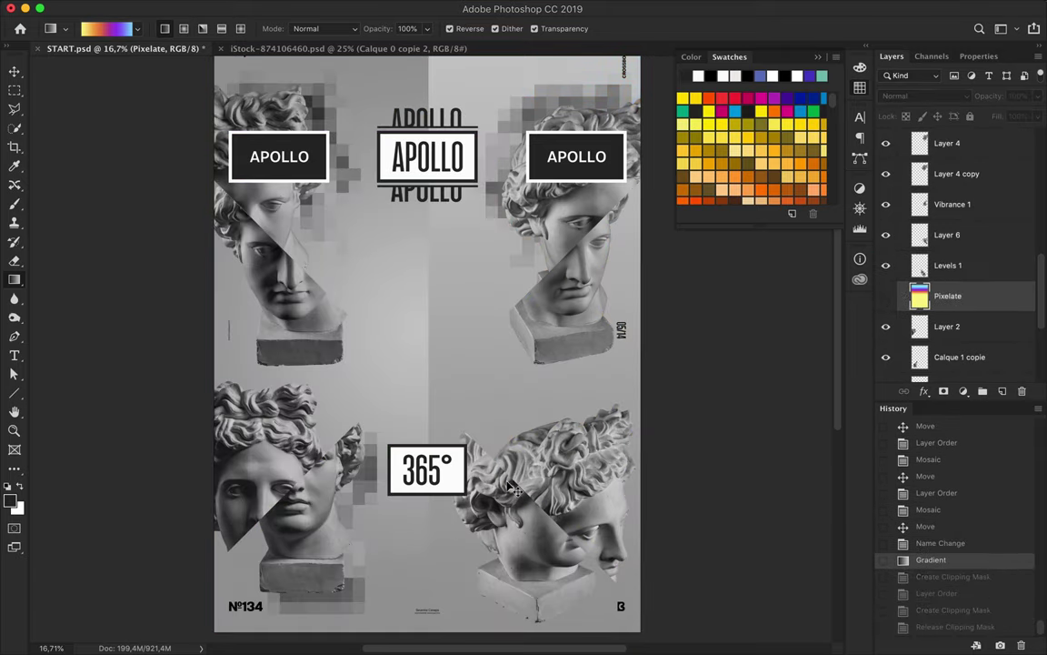
Step: Fill new Layer 7 with a gradient clipped to Pixelate in Lighten mode, and copy it onto the Calque 1 copie copy blocks
key("ctrl+shift+alt+n")
key("v")
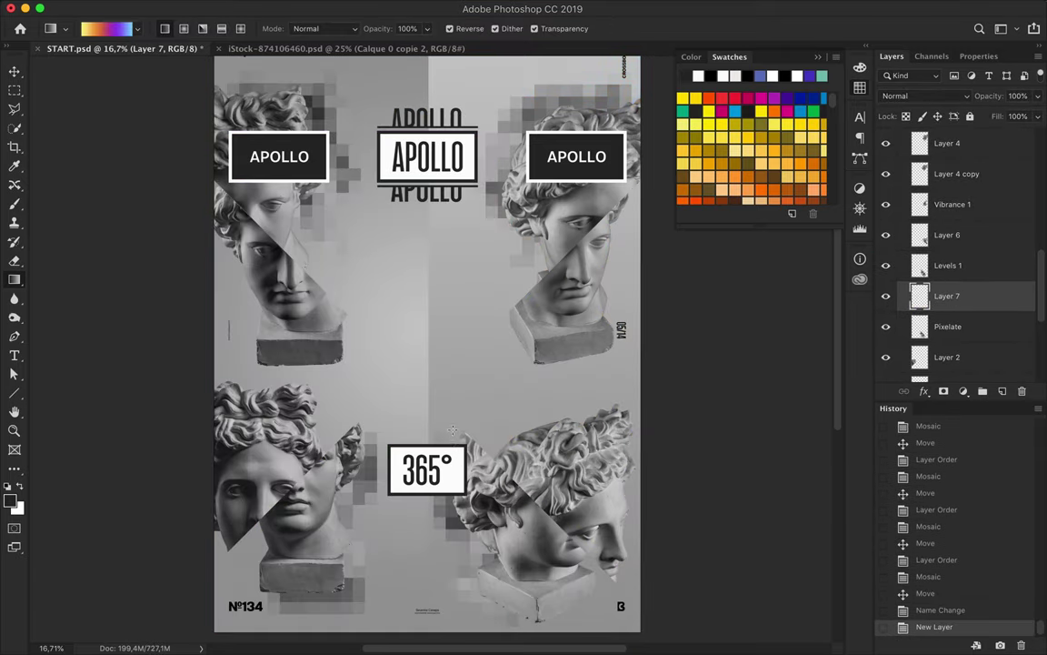
left_click_drag(452, 430, 452, 632)
key("ctrl+alt+g")
left_click(925, 95)
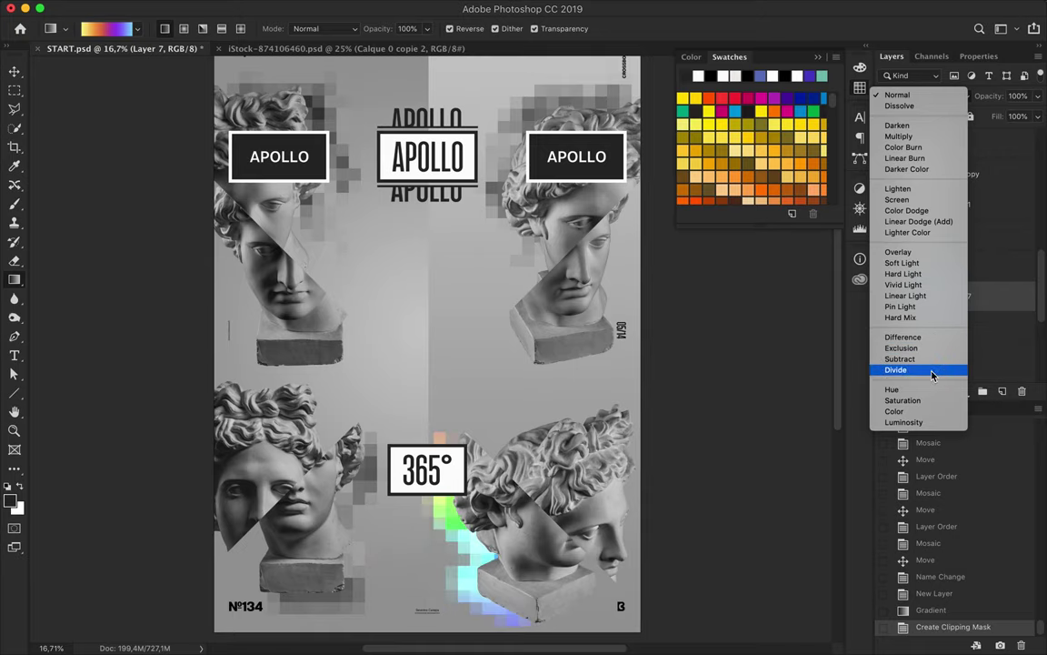
left_click(904, 188)
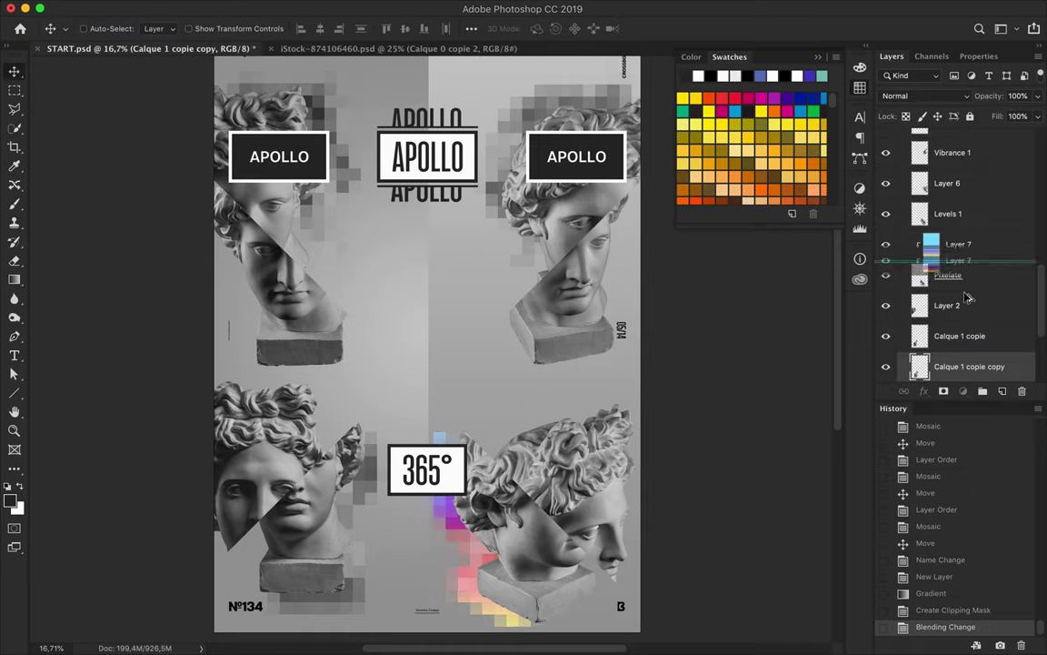
left_click_drag(963, 359, 964, 319)
key("ctrl+alt+g")
Step: Add Layer 8 with a clipped Lighten gradient and clip a copy to Layer 4 copy in the Apollo Statue group
key("ctrl+shift+alt+n")
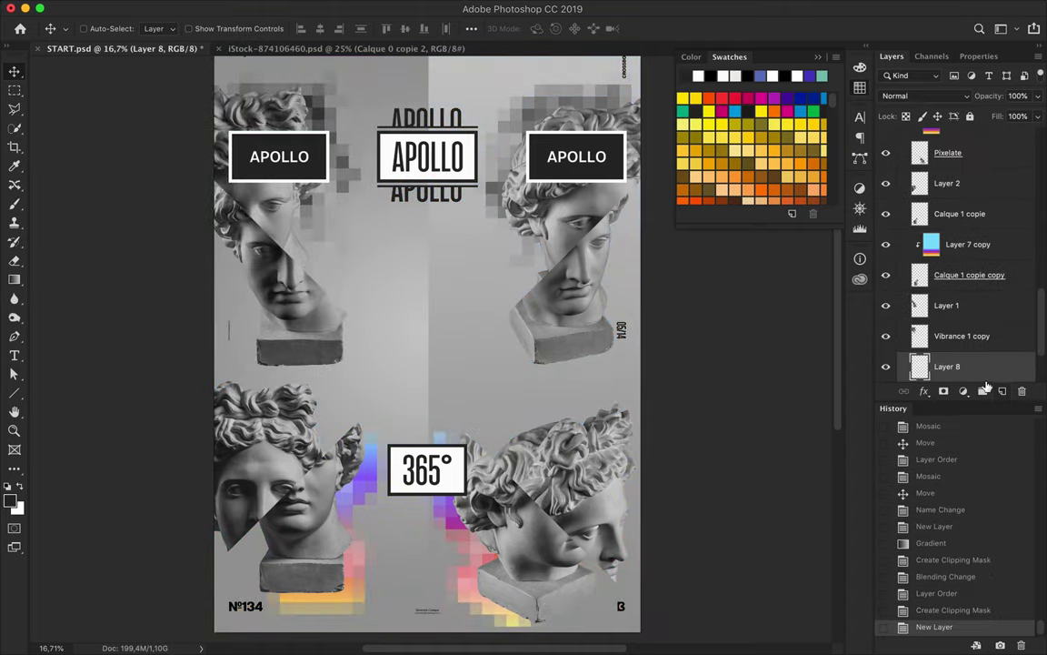
left_click_drag(307, 213, 307, 400)
scroll(955, 273, "down", 1)
key("ctrl+alt+g")
left_click(926, 96)
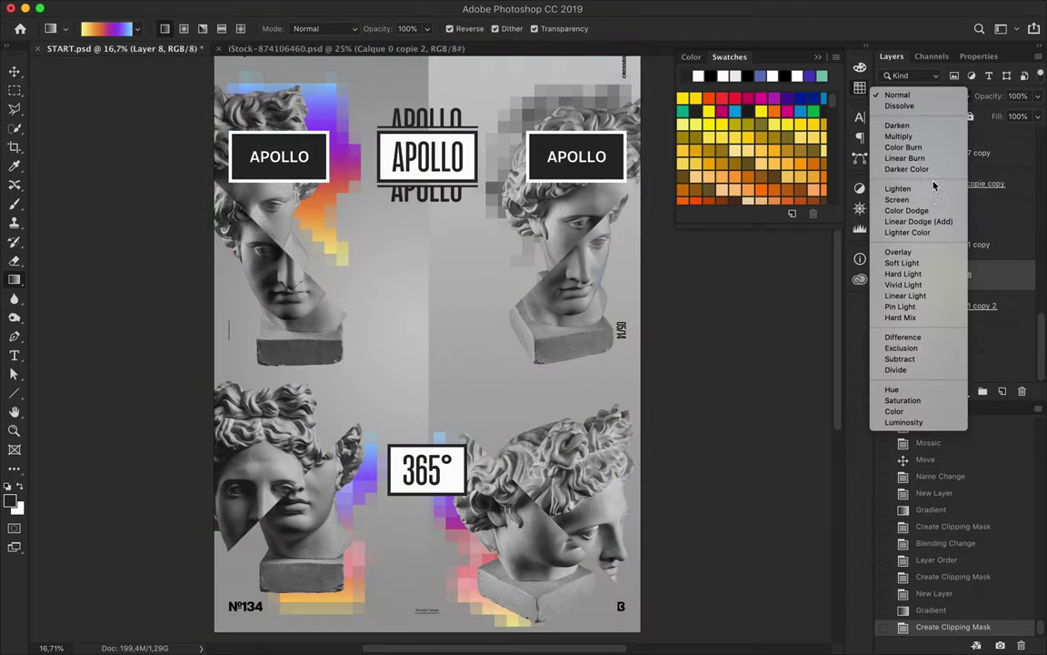
left_click(819, 187)
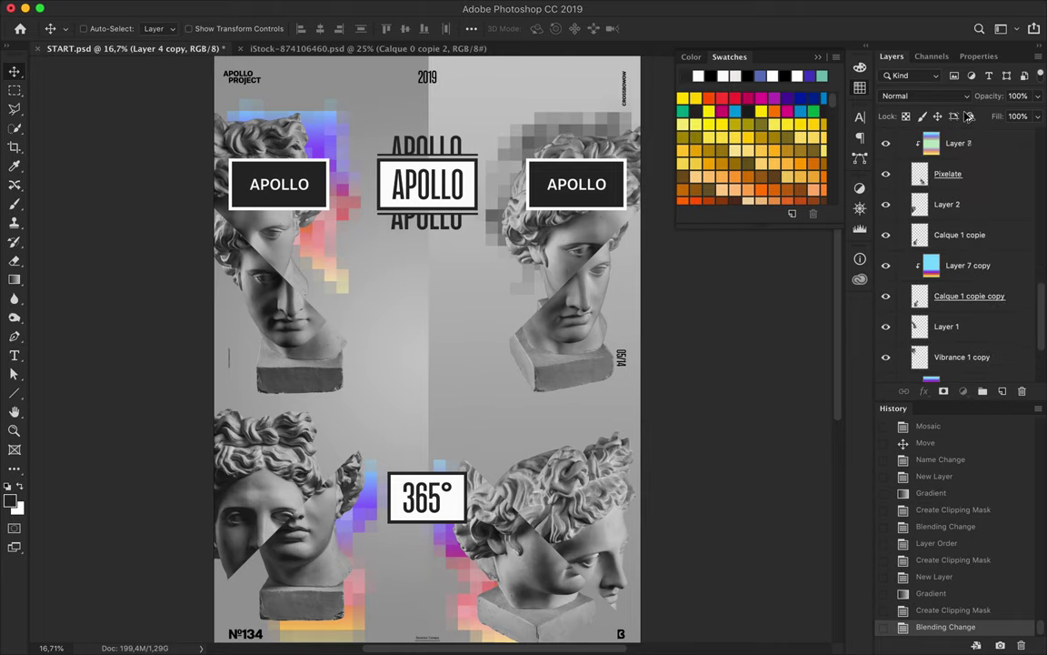
left_click_drag(959, 275, 964, 218)
key("ctrl+alt+g")
scroll(701, 286, "up", 3)
scroll(701, 285, "up", 2)
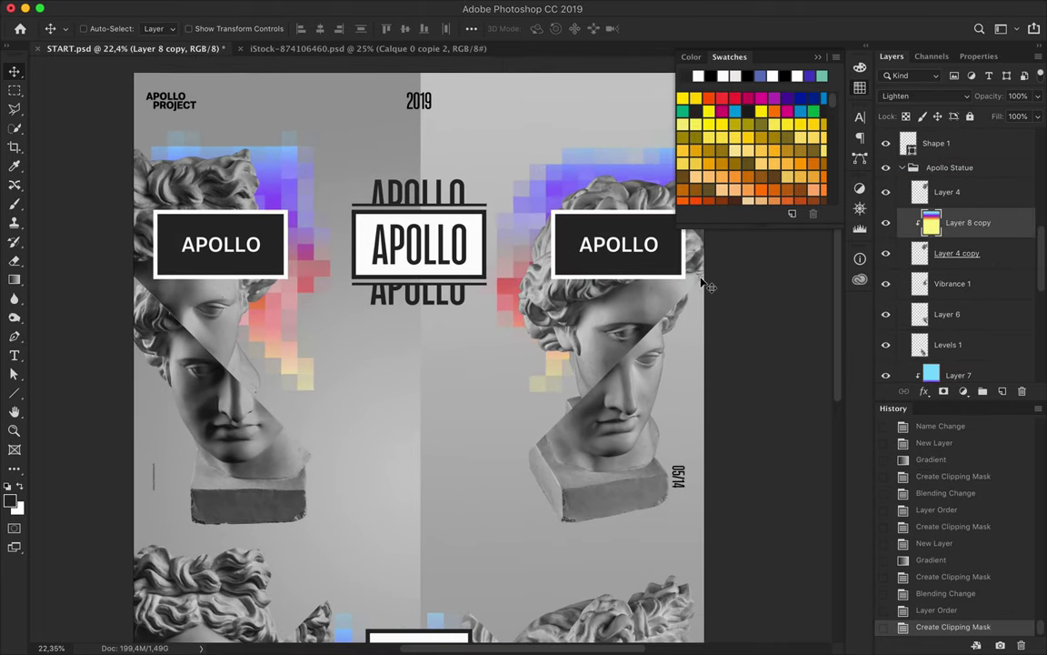
Step: Sample the gradient block colours with the Eyedropper to save as swatches
scroll(519, 343, "down", 3)
scroll(491, 373, "down", 3)
key("i")
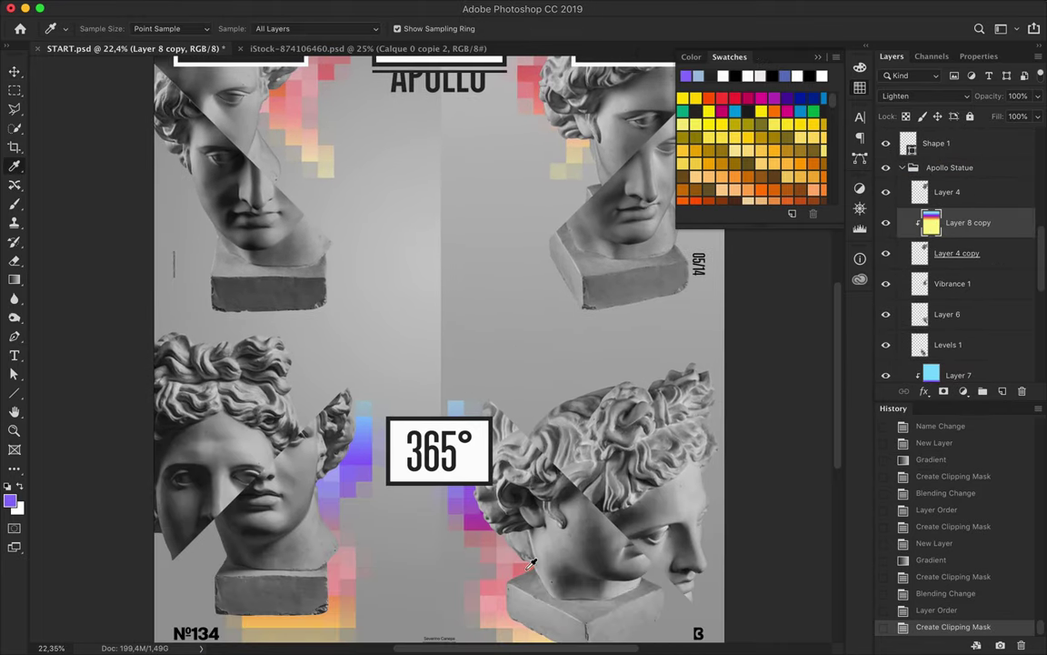
scroll(509, 555, "down", 1)
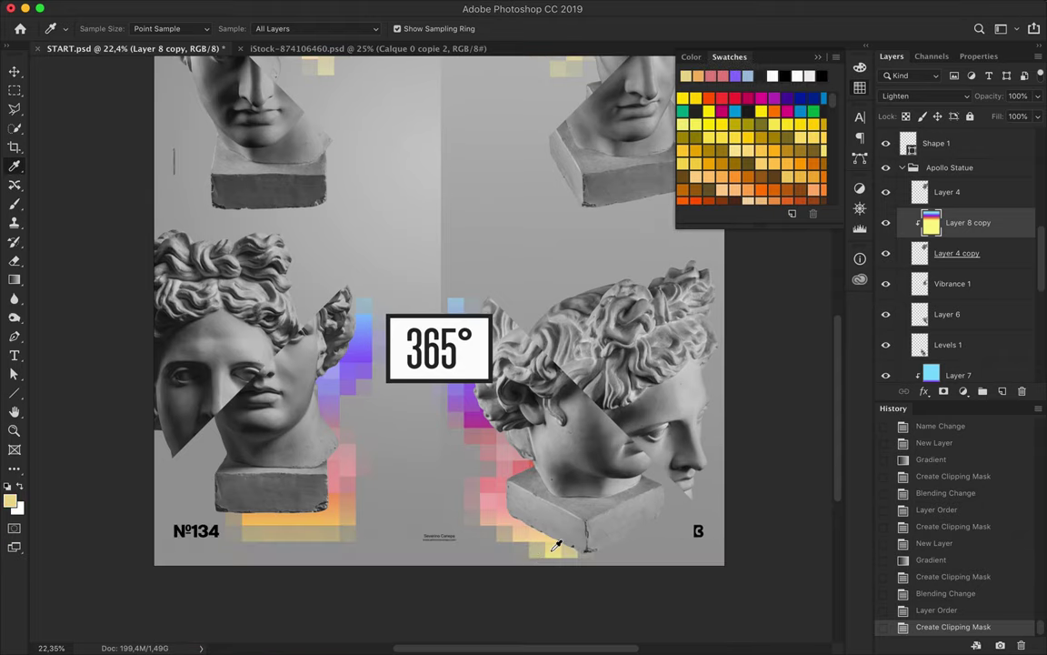
key("v")
scroll(546, 409, "up", 3)
scroll(566, 380, "down", 2)
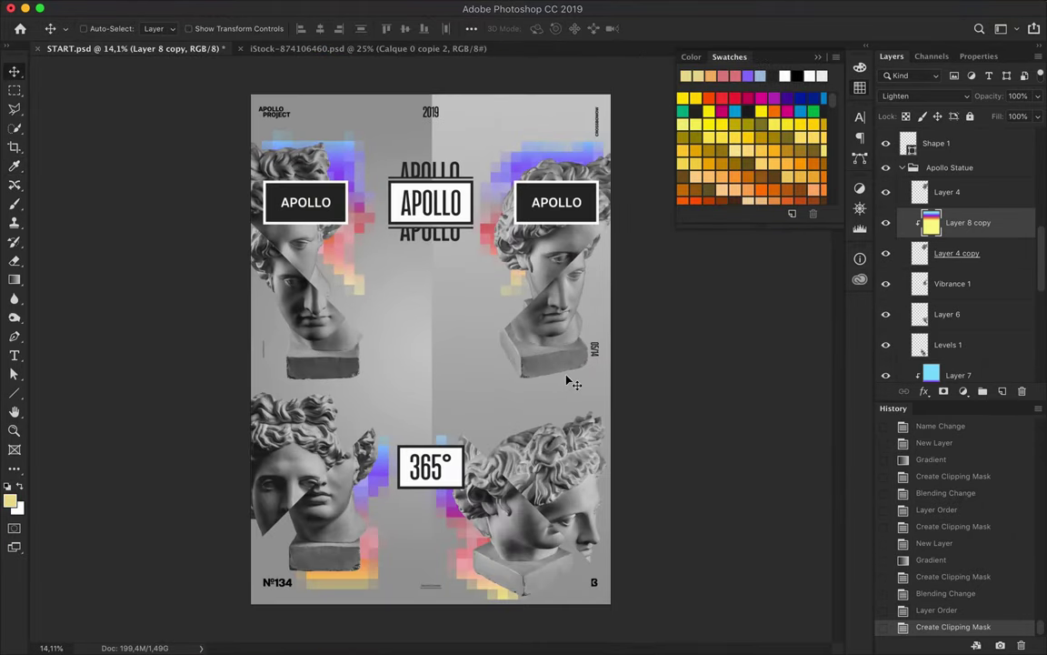
scroll(345, 158, "up", 2)
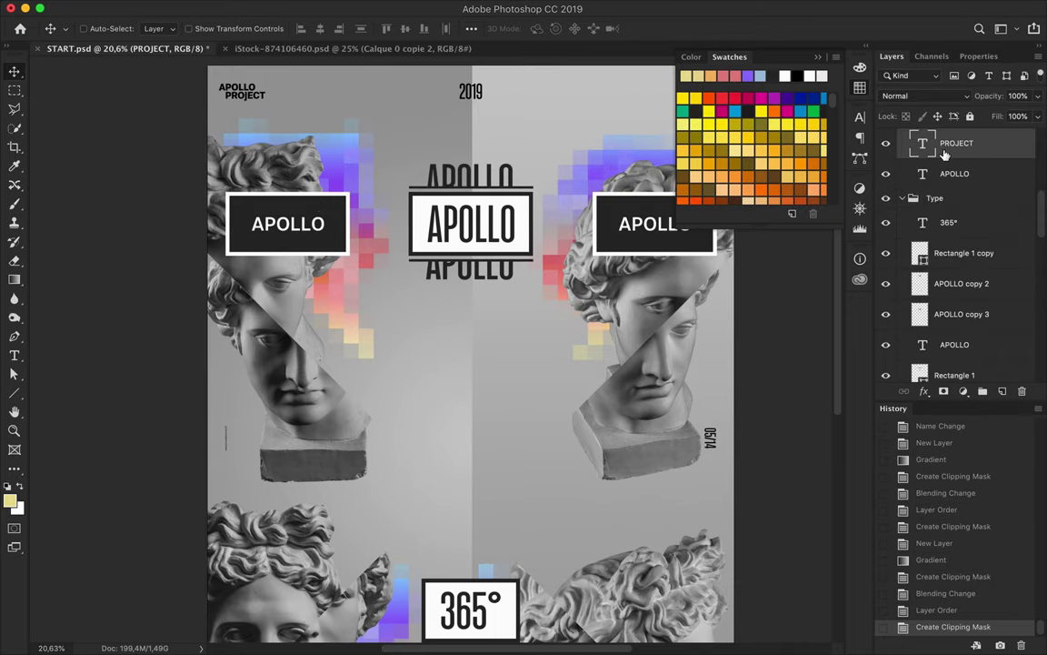
Step: Open and dismiss the colour picker for the selected text
key("t")
left_click(592, 28)
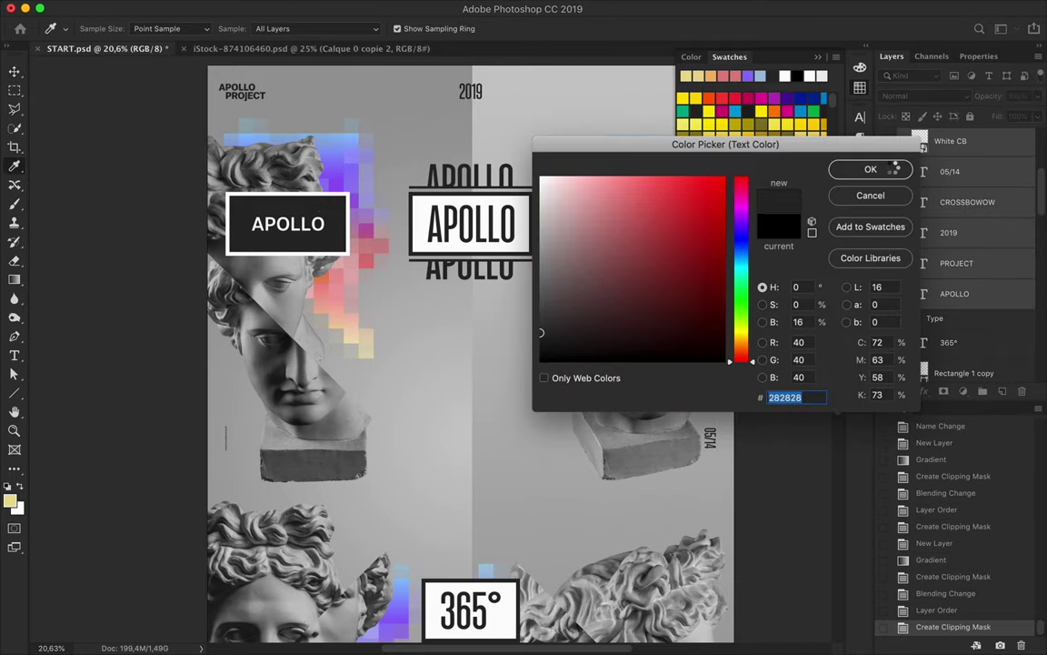
left_click(870, 170)
Step: Brush-retouch the Black Numbers layer, then zoom out to the whole poster
scroll(954, 213, "up", 2)
left_click(961, 214)
scroll(535, 335, "down", 3)
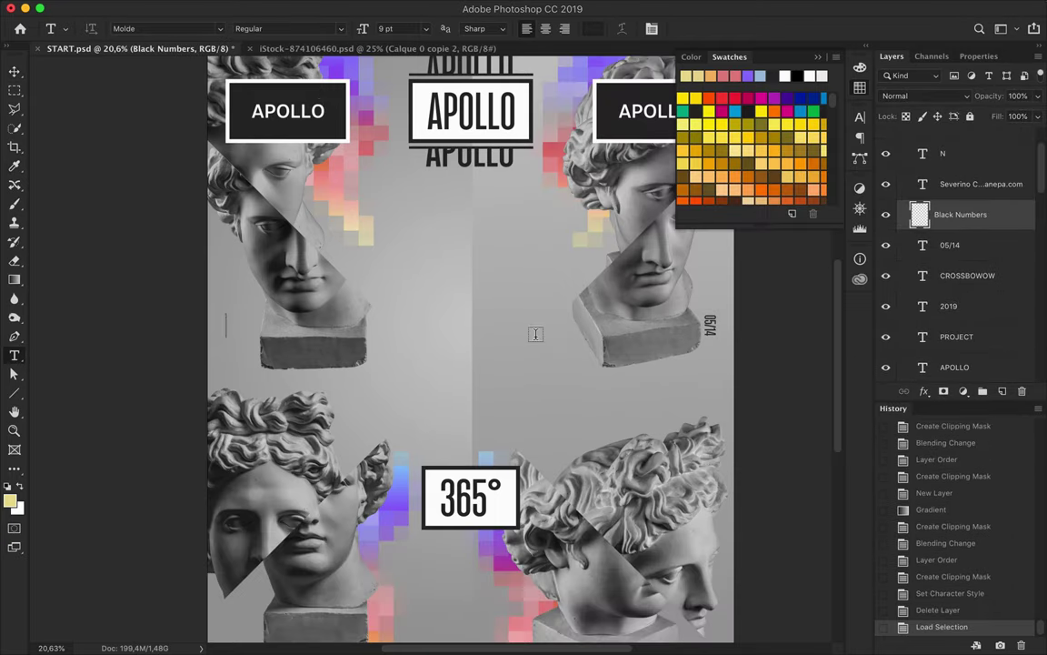
scroll(491, 300, "down", 5)
key("b")
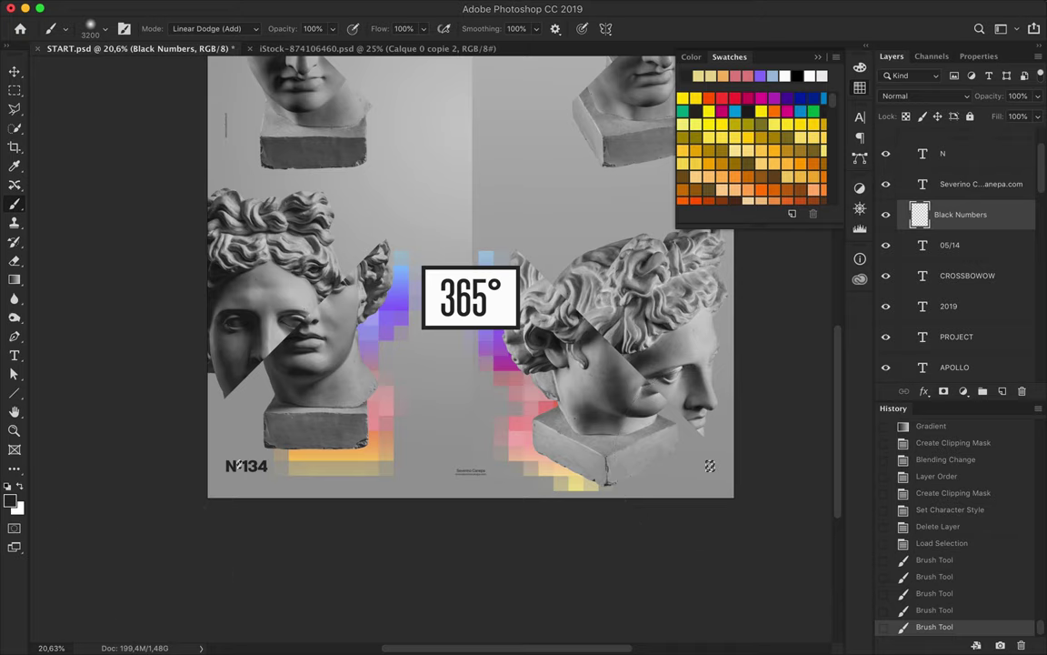
key("v")
key("super+0")
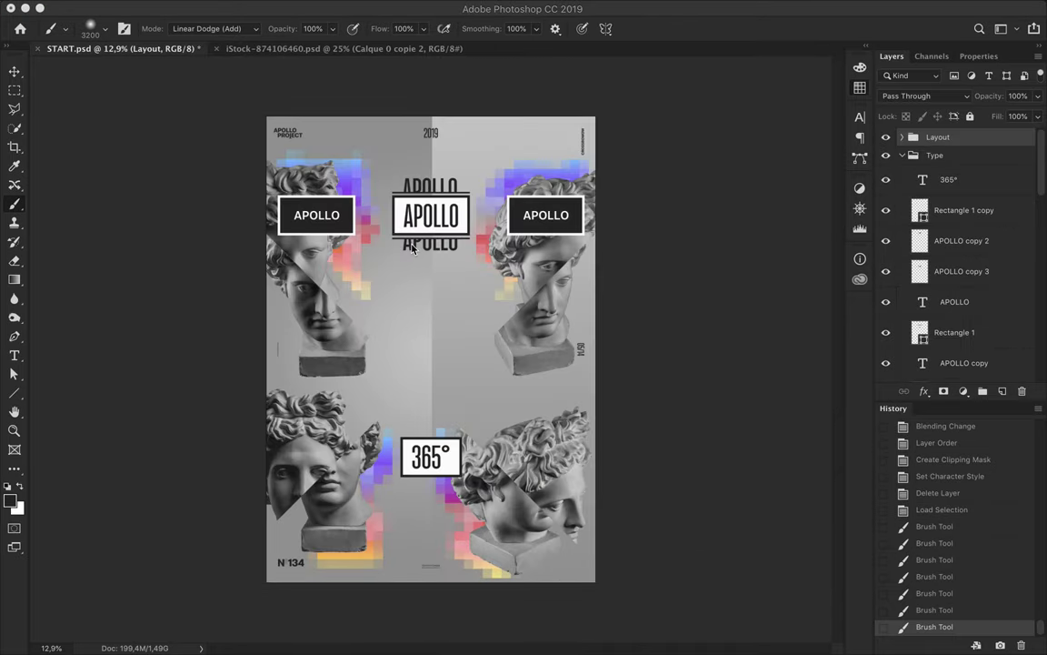
Step: Lower the top edge and raise the bottom edge of the left APOLLO box
scroll(379, 269, "up", 3)
scroll(227, 208, "up", 5)
left_click(227, 207)
key("a")
left_click(187, 200)
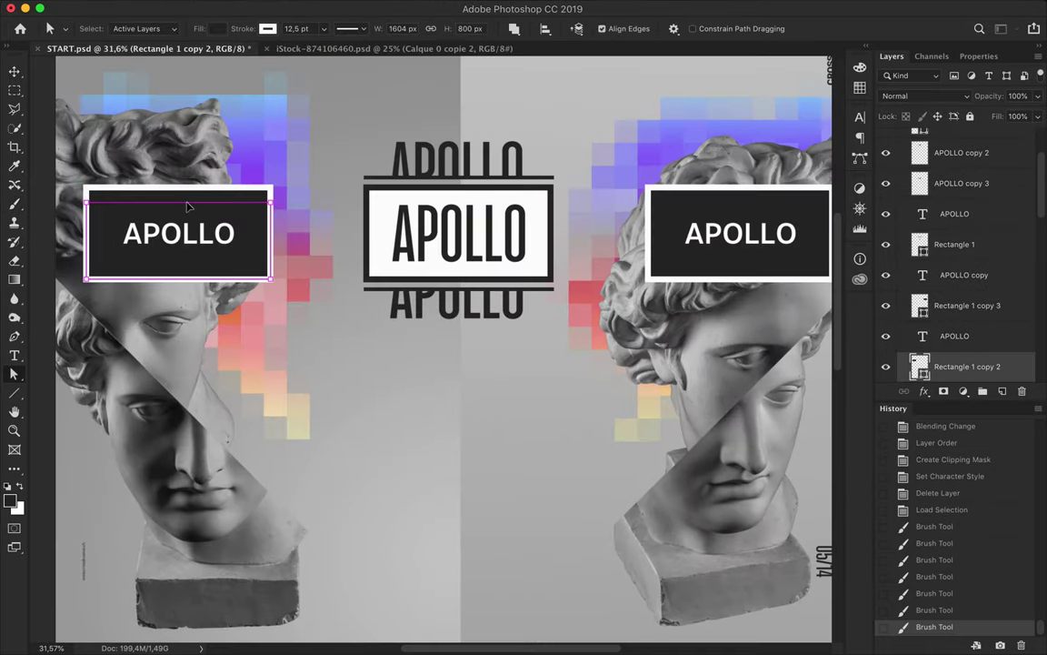
left_click_drag(186, 191, 186, 207)
left_click_drag(178, 267, 178, 254)
Step: Select the APOLLO text with its box and centre them horizontally relative to the selection
key("v")
left_click(472, 28)
left_click(427, 68)
key("ctrl+z")
left_click(513, 162)
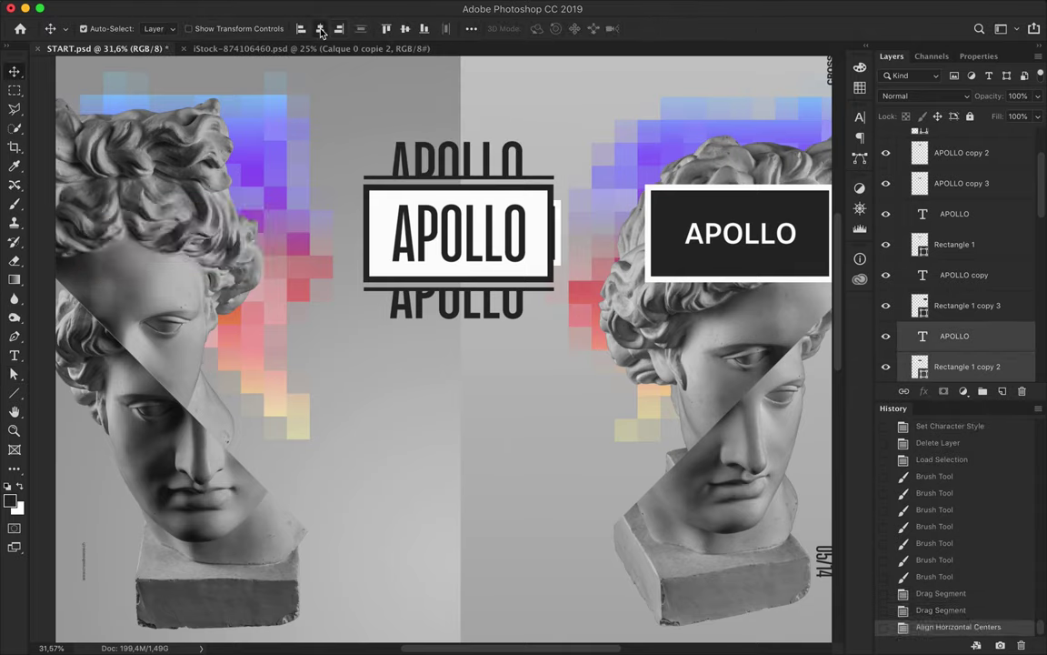
left_click(472, 28)
scroll(950, 196, "down", 5)
scroll(950, 196, "up", 5)
left_click(471, 28)
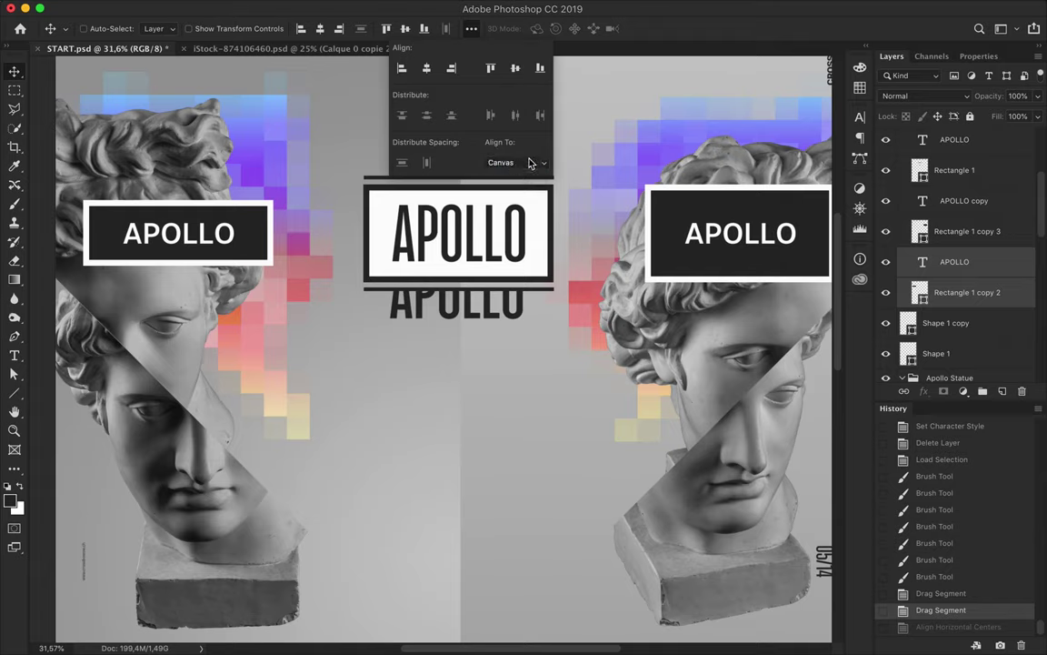
left_click(426, 68)
Step: Try moving and vertically centring the left APOLLO box, then undo those edits
left_click_drag(556, 235, 258, 235)
left_click(405, 28)
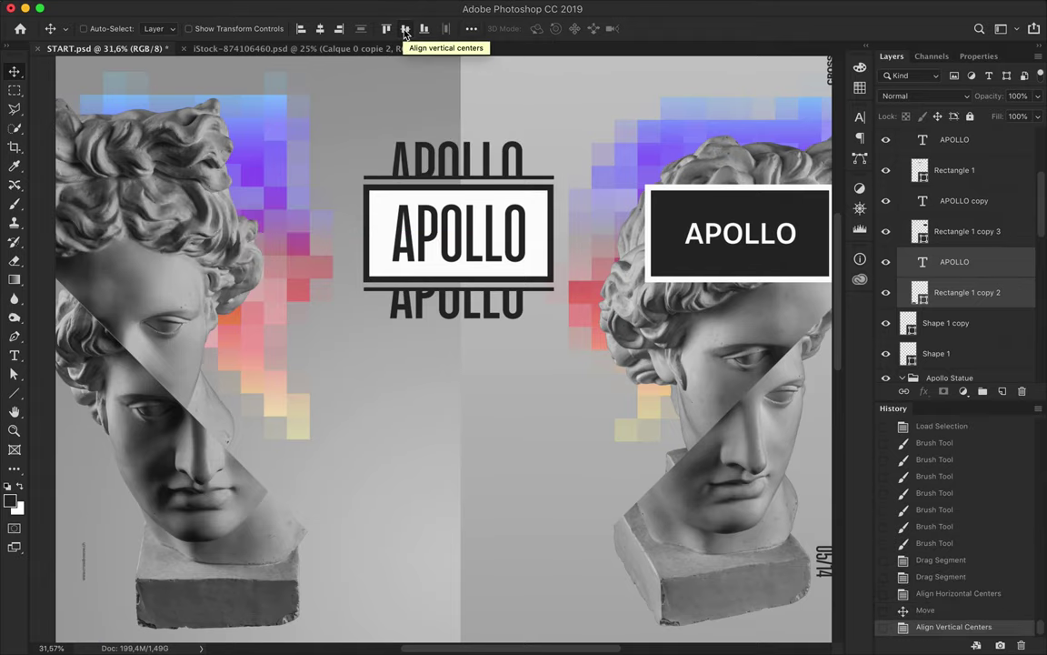
key("ctrl+z")
left_click(472, 28)
left_click(513, 162)
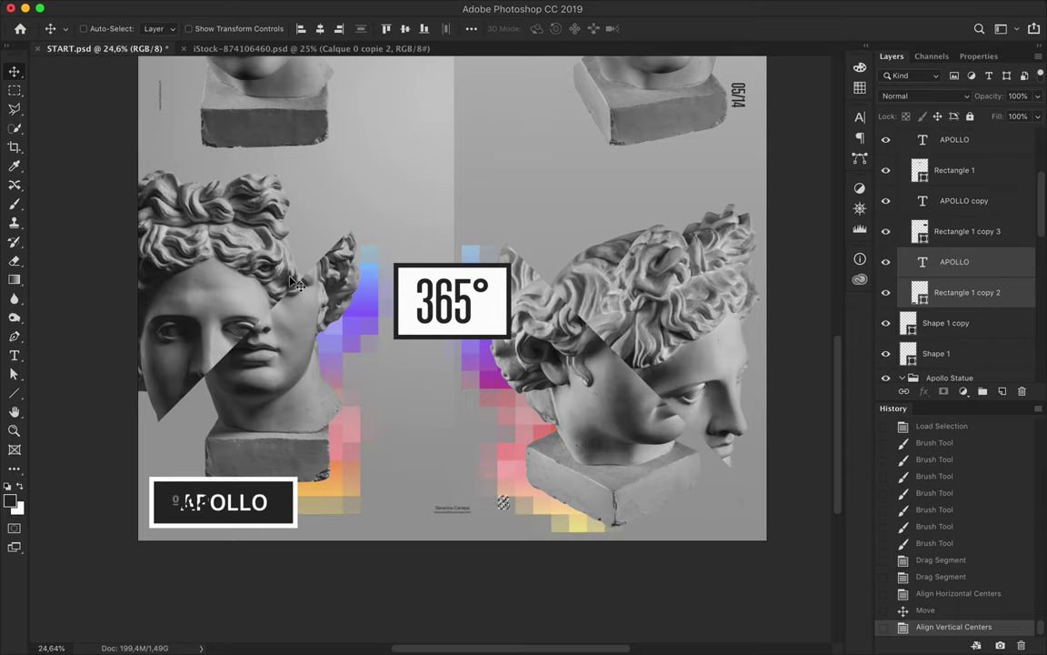
left_click_drag(260, 508, 261, 202)
key("ctrl+z")
key("ctrl+z")
key("ctrl+z")
key("ctrl+z")
key("ctrl+z")
key("ctrl+z")
Step: Paint over the corner numbers on Black Numbers with the brush set to Normal
scroll(945, 227, "up", 5)
left_click(960, 284)
left_click(718, 486)
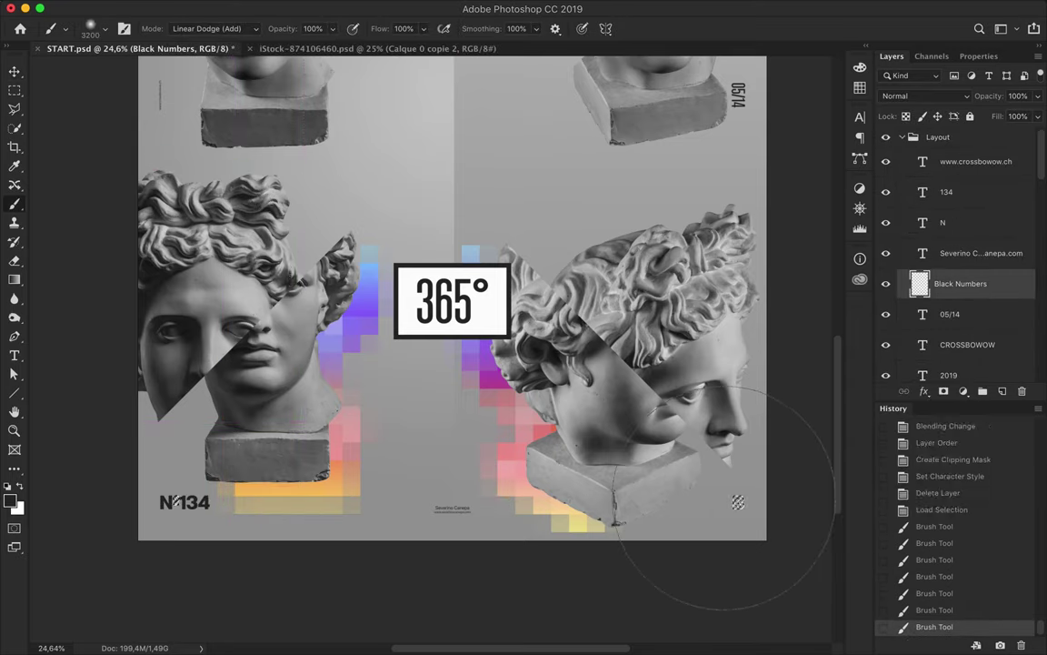
left_click(216, 28)
left_click(191, 8)
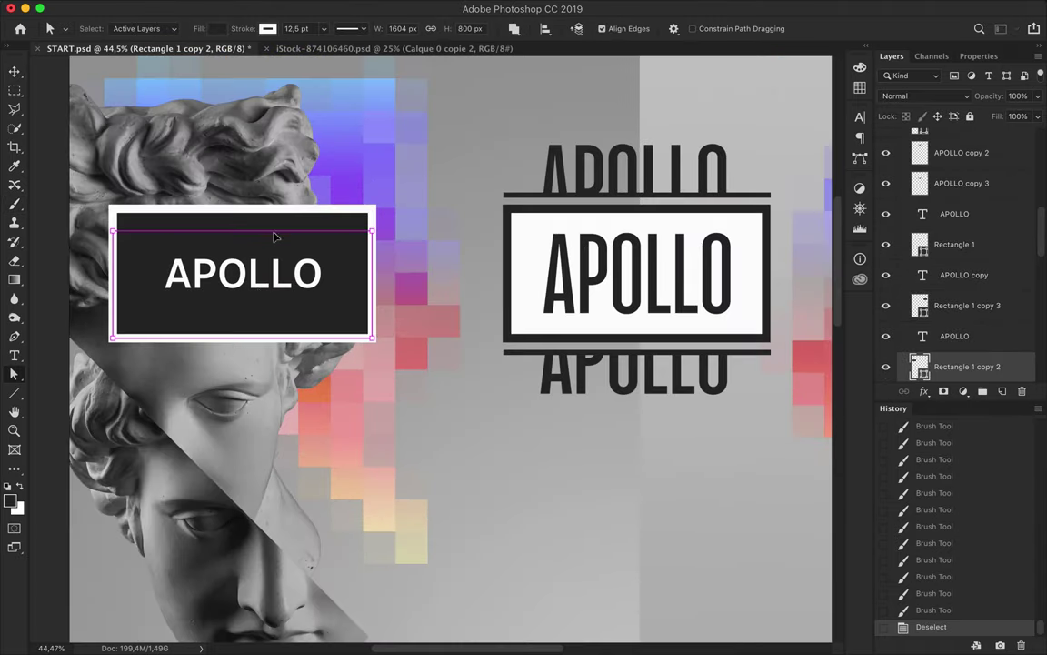
Step: Centre the APOLLO text horizontally within its dark box
key("v")
left_click(470, 28)
left_click(533, 161)
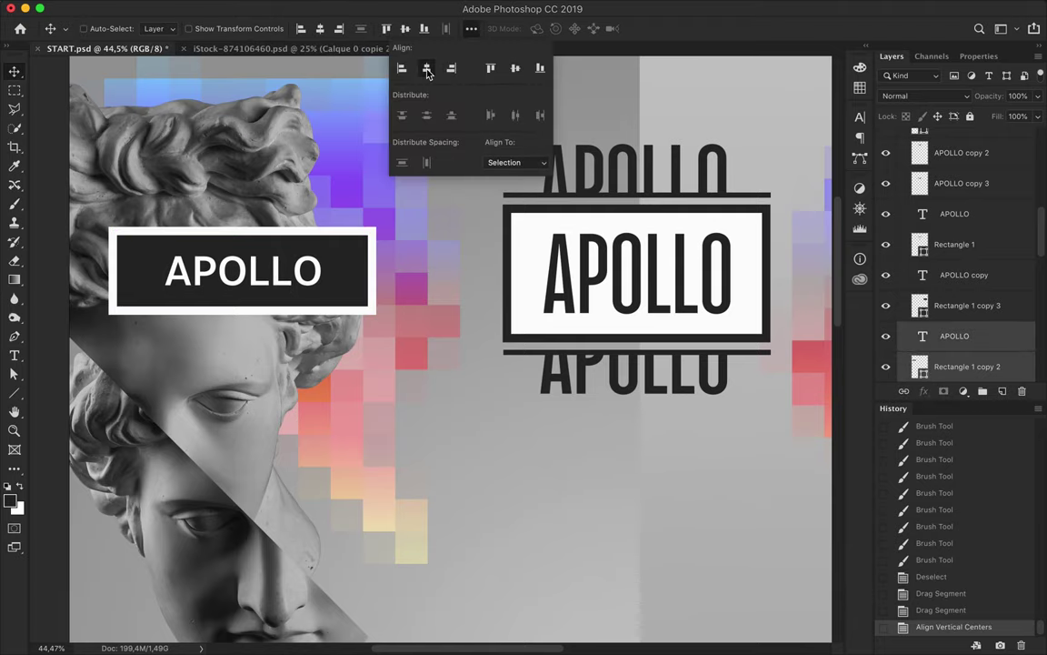
left_click(427, 70)
Step: Delete the two spare label layers and move the label copy onto the right head
left_click(190, 323)
left_click(70, 300, "ctrl")
key("Delete")
key("super+minus")
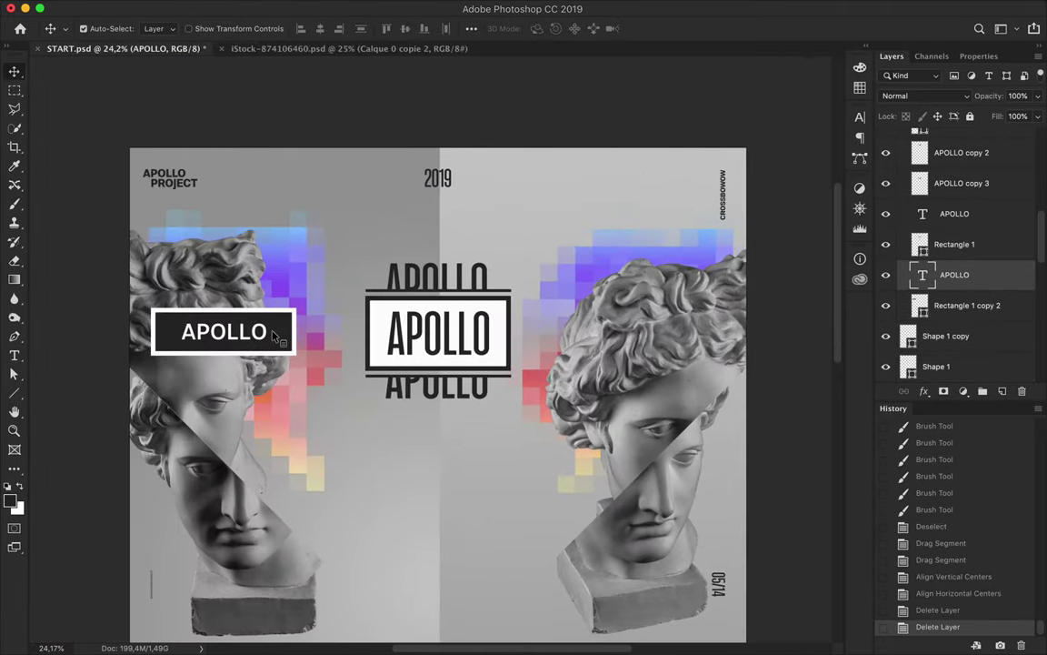
left_click_drag(223, 330, 688, 336)
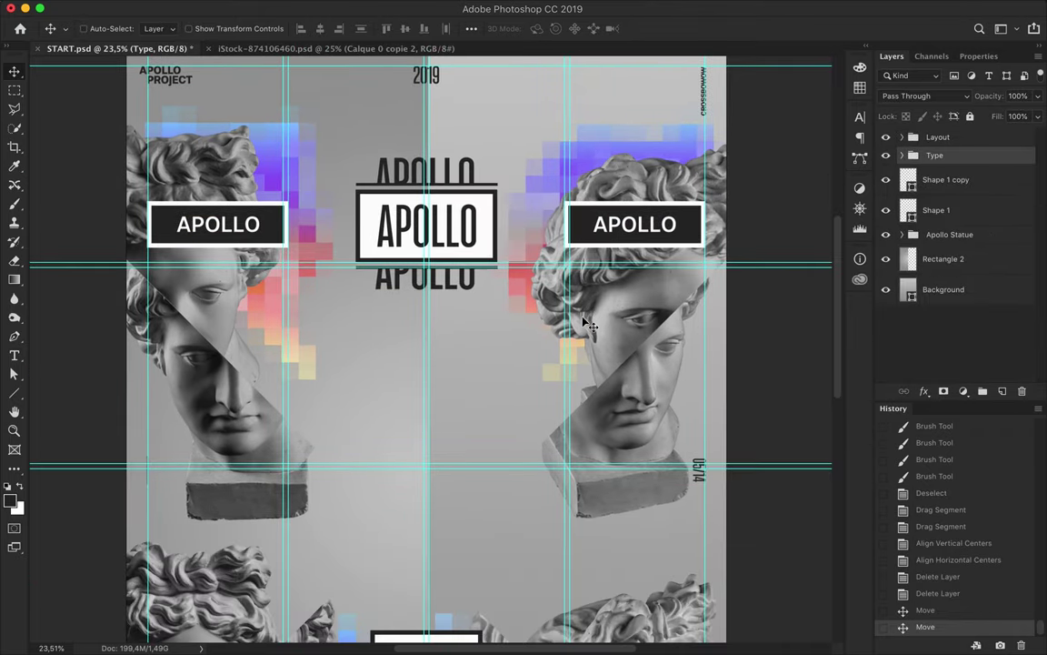
Step: Merge the duplicated gradient copy with its vibrance layer and delete the merged extra layer
scroll(583, 323, "left", 3)
scroll(582, 323, "down", 2)
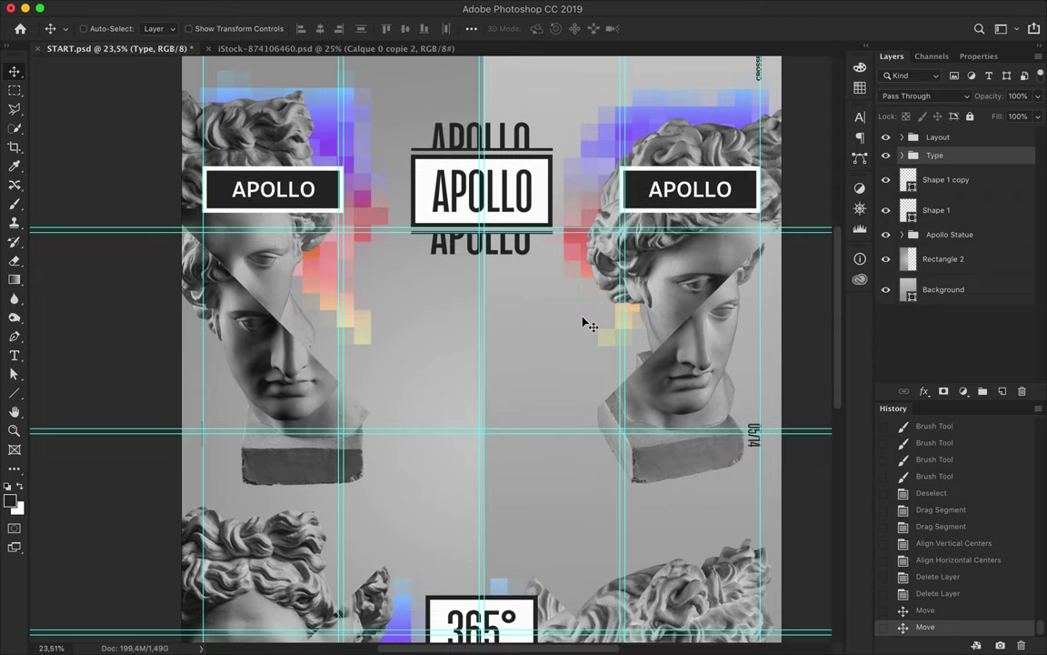
scroll(491, 185, "up", 3)
mouse_move(355, 268)
left_mouse_down()
mouse_move(592, 329)
mouse_move(570, 296)
mouse_move(561, 233)
left_mouse_up()
scroll(561, 234, "down", 2)
scroll(556, 233, "down", 2)
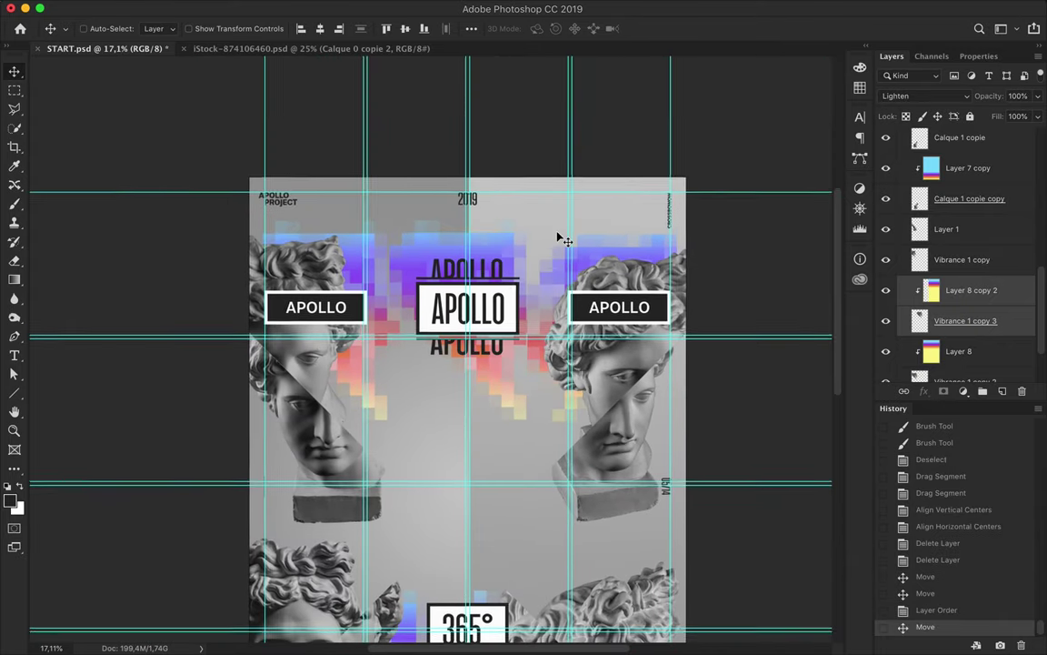
key("ctrl+e")
scroll(456, 318, "up", 1)
key("Delete")
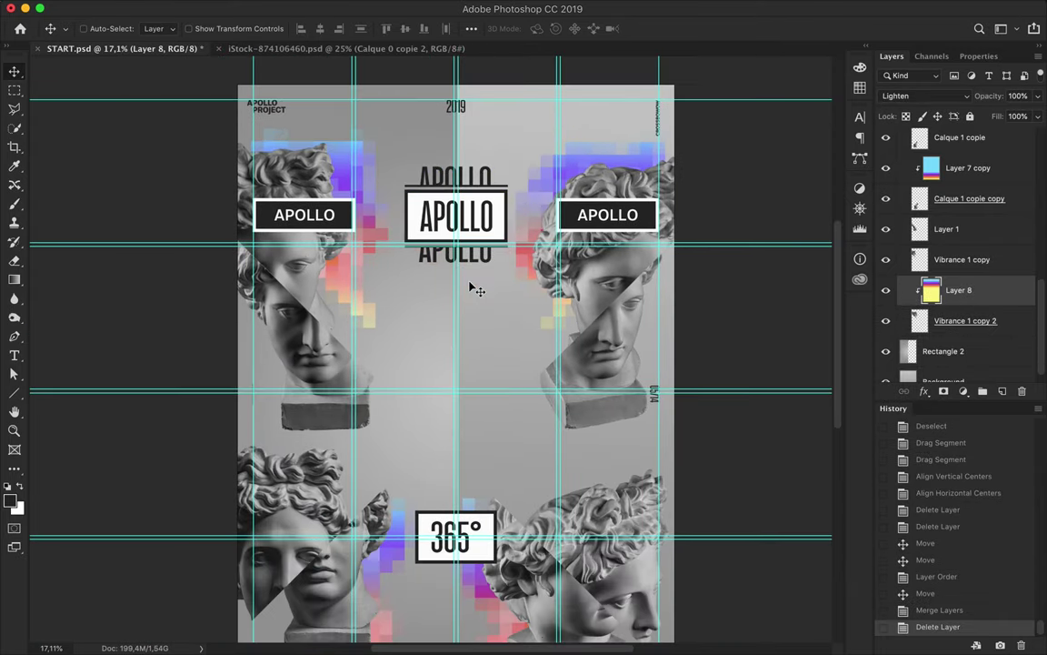
scroll(475, 288, "up", 2)
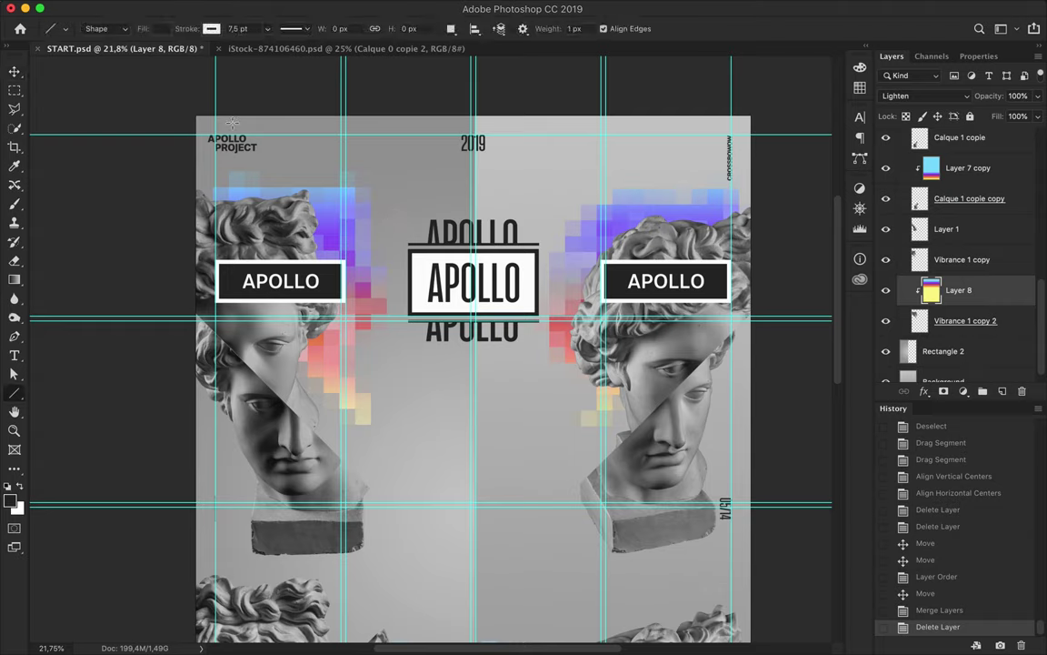
Step: Draw a rectangle across the top of the poster with the Rectangle Tool
right_click(14, 392)
left_click(73, 436)
left_click_drag(187, 107, 530, 162)
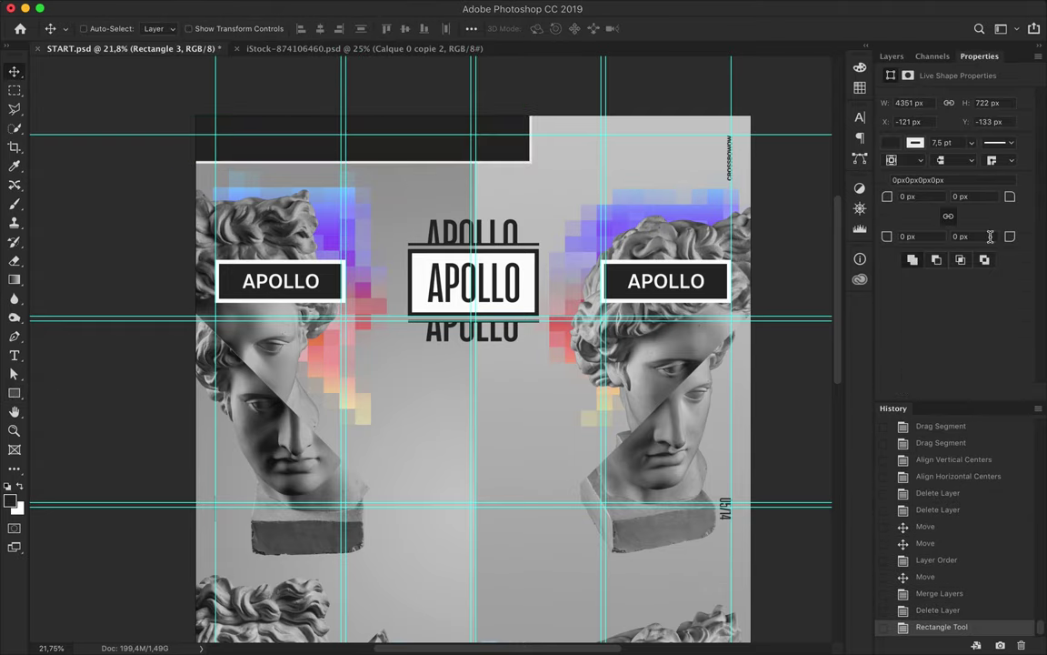
Step: Give the rectangle a light-blue-to-purple gradient fill and set the gradient angle
left_click(267, 28)
left_click(211, 57)
left_click(180, 224)
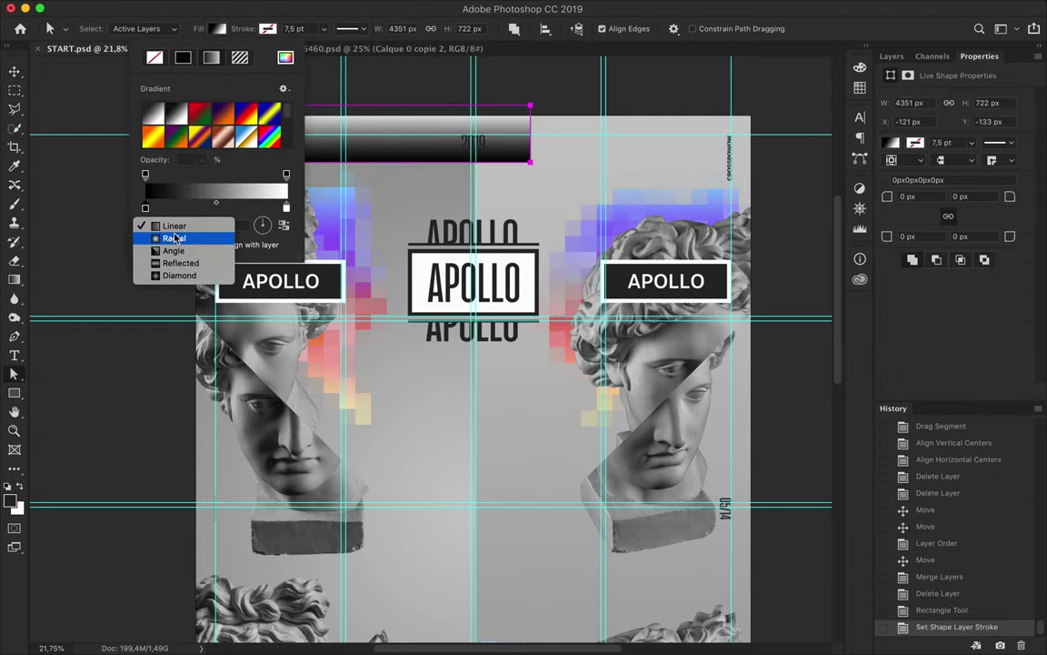
double_click(145, 208)
left_click(859, 88)
left_click(773, 75)
left_click(870, 169)
double_click(286, 208)
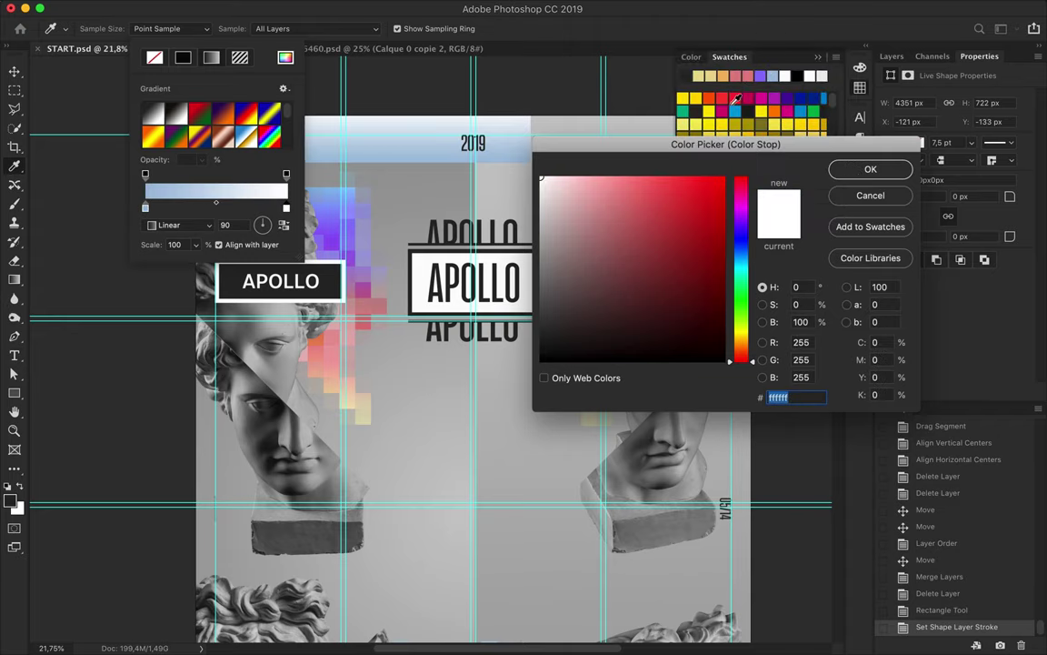
left_click(760, 75)
left_click(870, 169)
left_click(264, 226)
Step: Widen the gradient bar to the right with Free Transform
key("v")
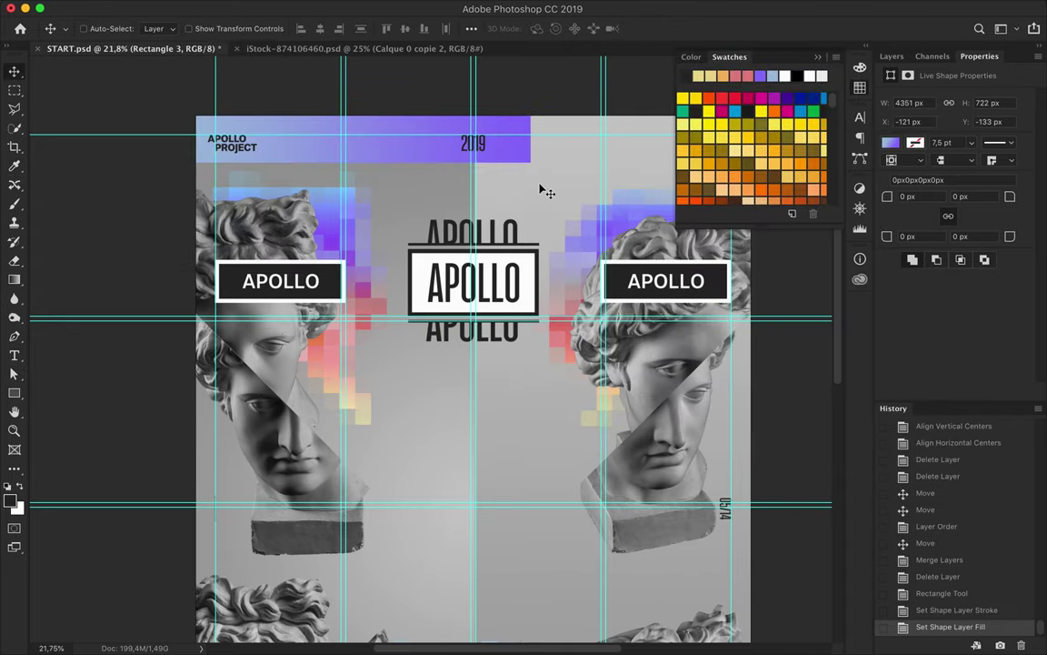
scroll(511, 121, "down", 3)
key("ctrl+t")
scroll(509, 114, "up", 4)
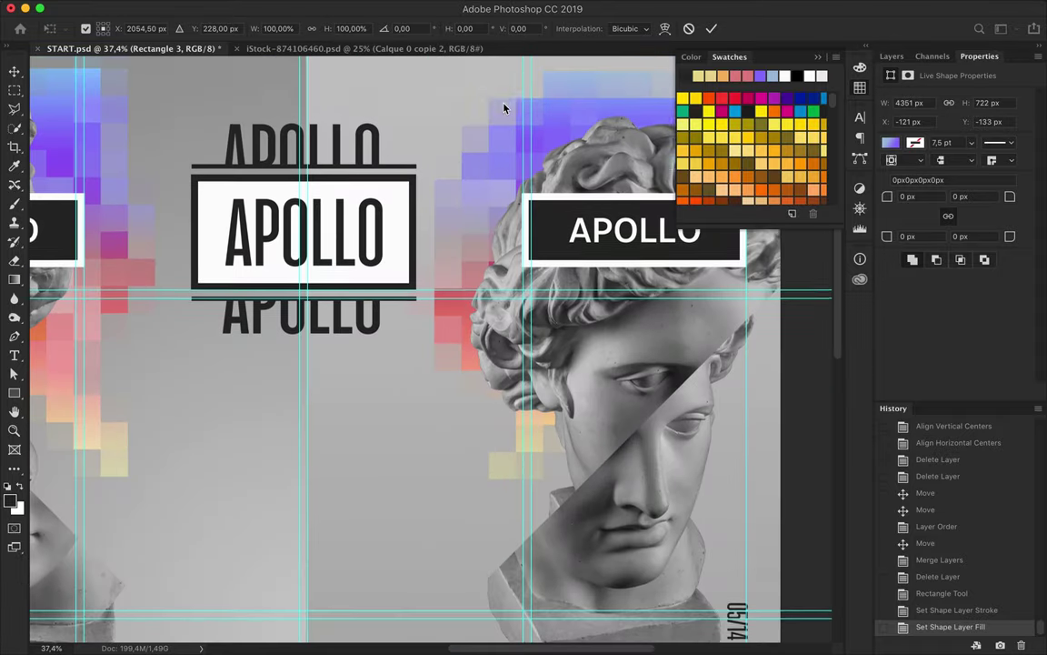
left_click_drag(393, 61, 513, 61)
key("Return")
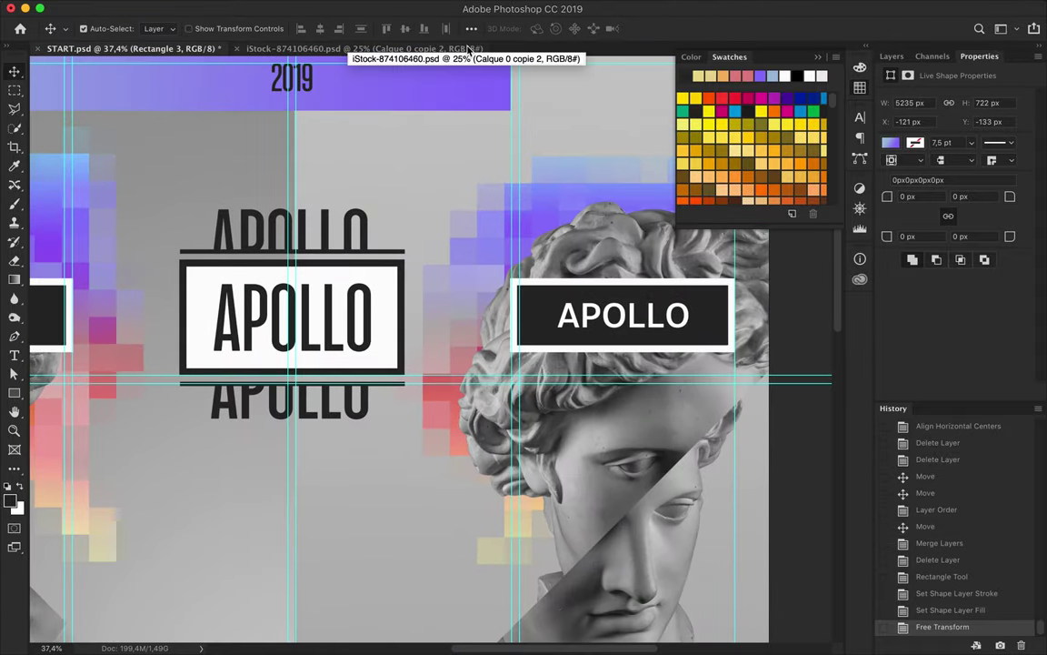
scroll(464, 96, "down", 4)
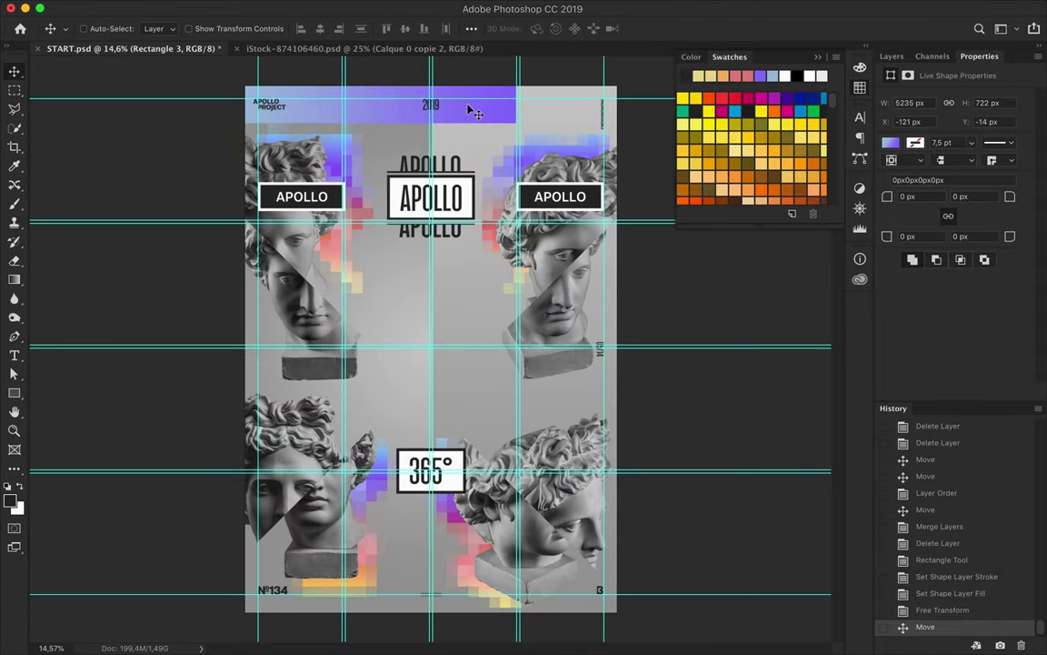
scroll(475, 111, "down", 1)
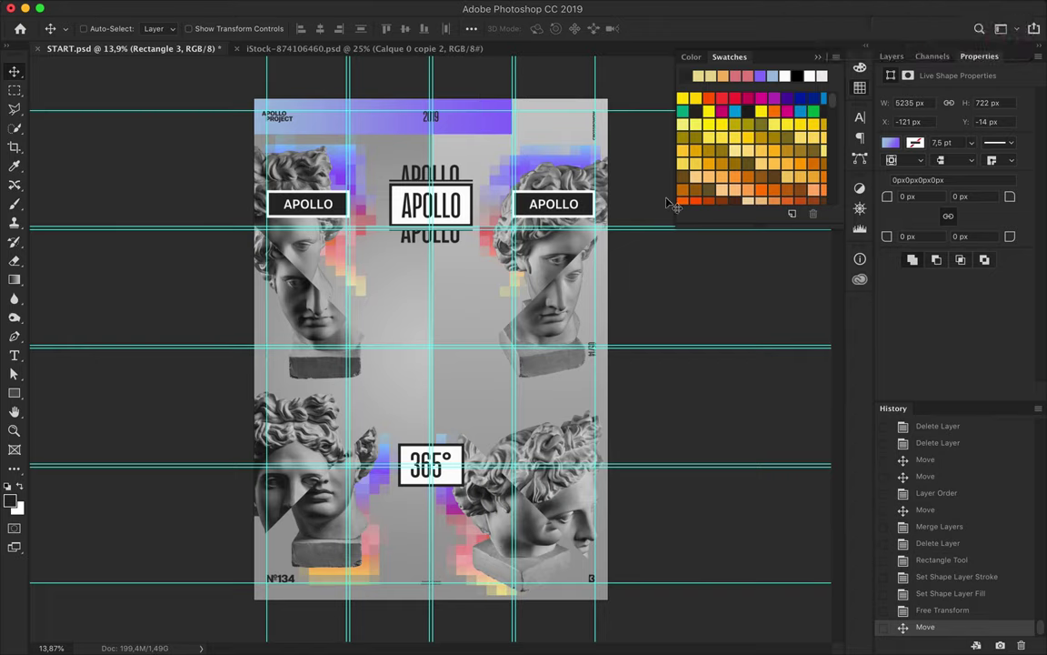
left_click(429, 118)
Step: Set the 2019 and APOLLO PROJECT header text colour to white (FCFCFC)
key("a")
left_click(589, 27)
key("Return")
key("v")
double_click(281, 117)
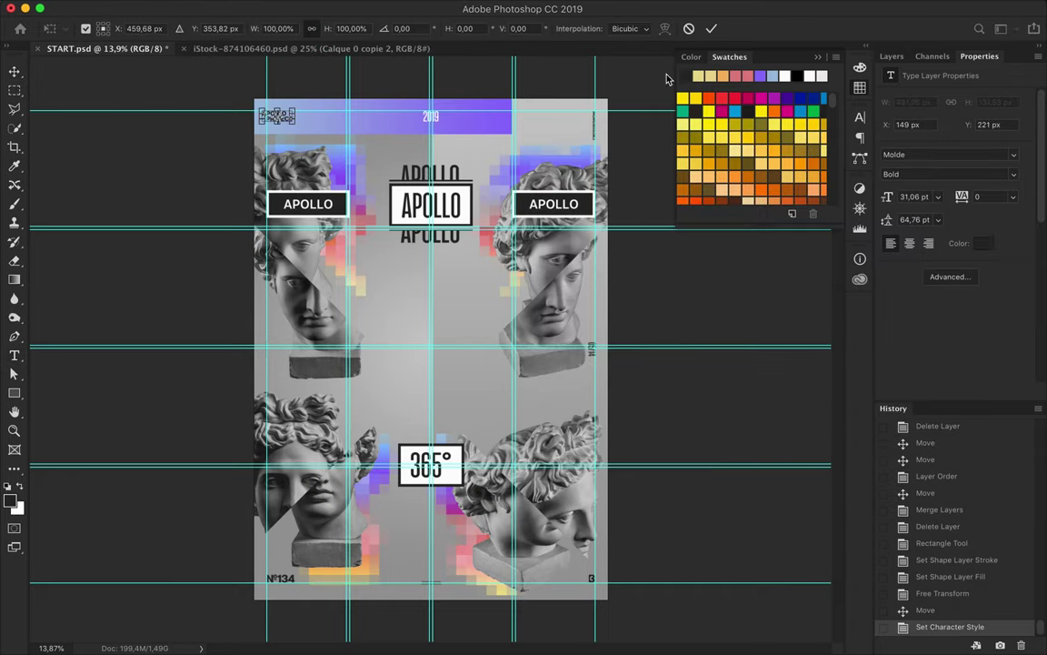
left_click(589, 27)
type("FCFCFC")
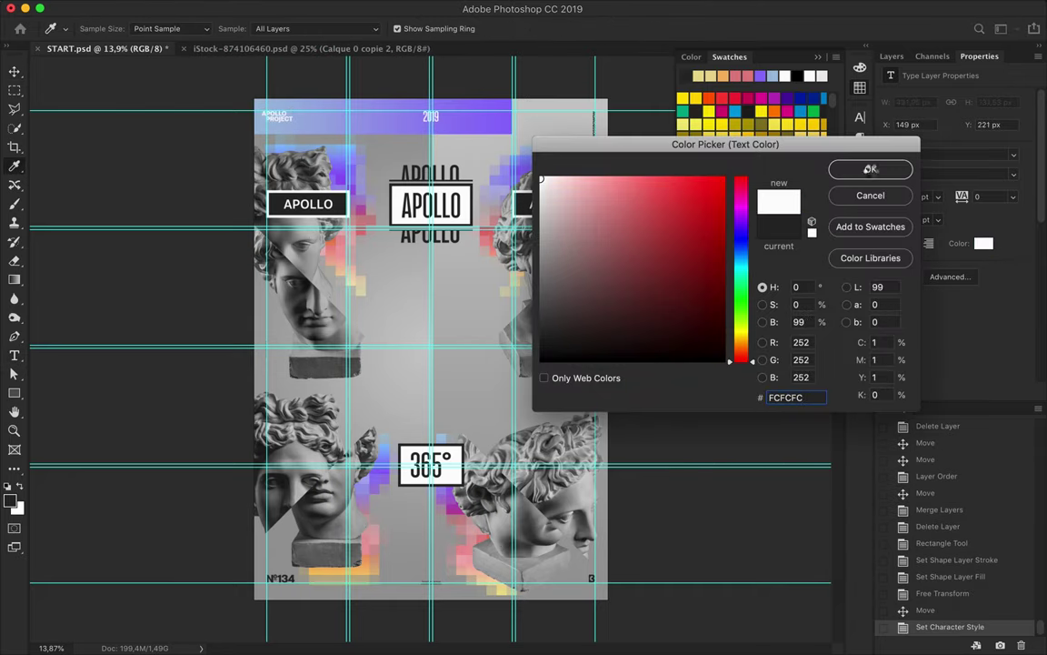
key("Return")
Step: Alt-drag a copy of the gradient bar down toward the poster's left side
scroll(647, 218, "down", 2)
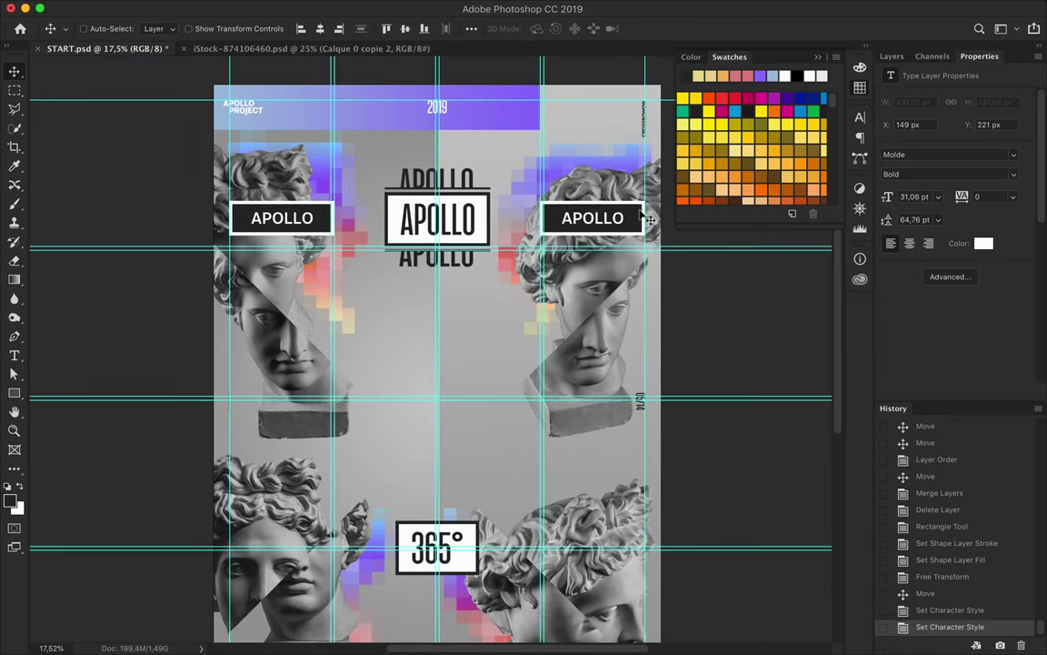
mouse_move(488, 95)
left_mouse_down()
mouse_move(525, 136)
mouse_move(285, 128)
mouse_move(254, 445)
left_mouse_up()
key("ctrl+t")
Step: Commit the bar copy as a tall left-side strip and save its purple gradient as a preset
key("Return")
key("g")
key("a")
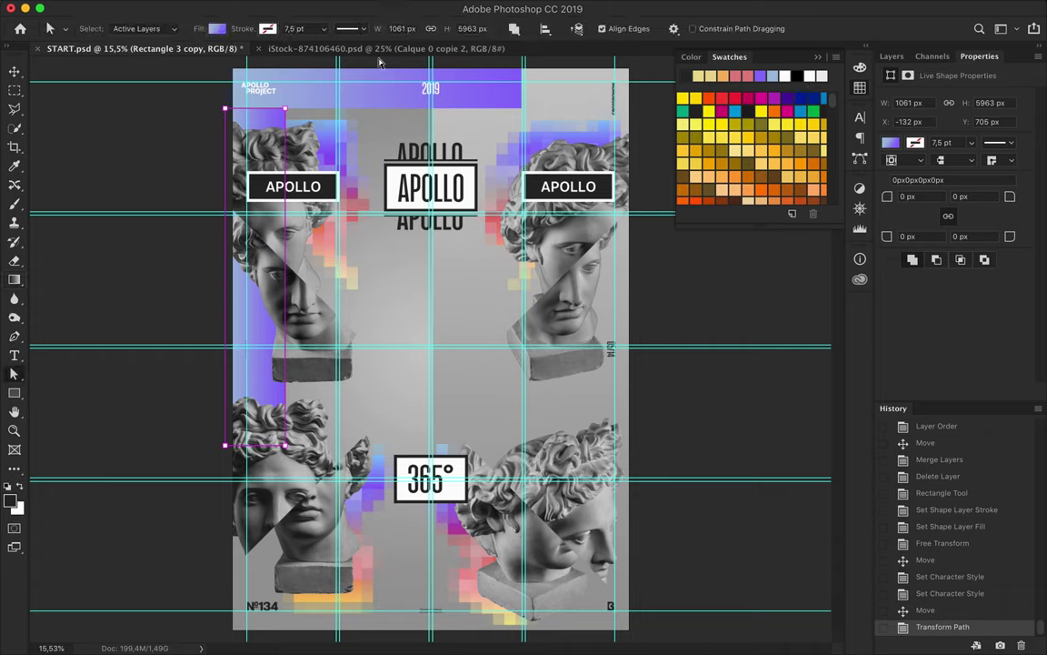
left_click(216, 28)
left_click(284, 225)
key("Return")
Step: Change the strip's two gradient stops to yellow and pink and apply the fill
double_click(285, 208)
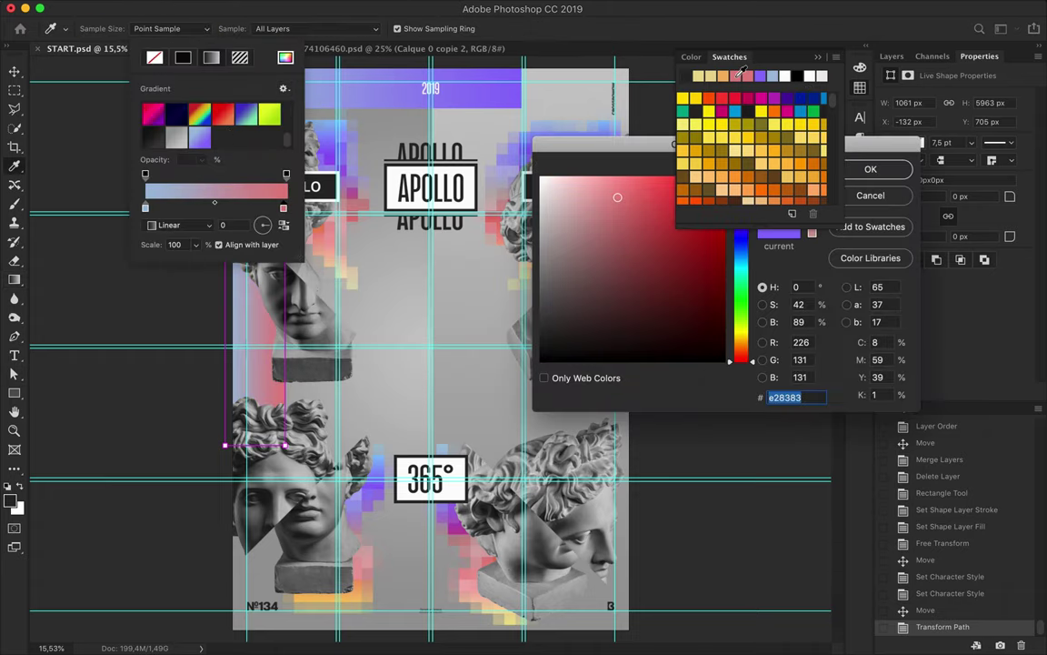
key("Return")
double_click(145, 207)
type("88")
key("Return")
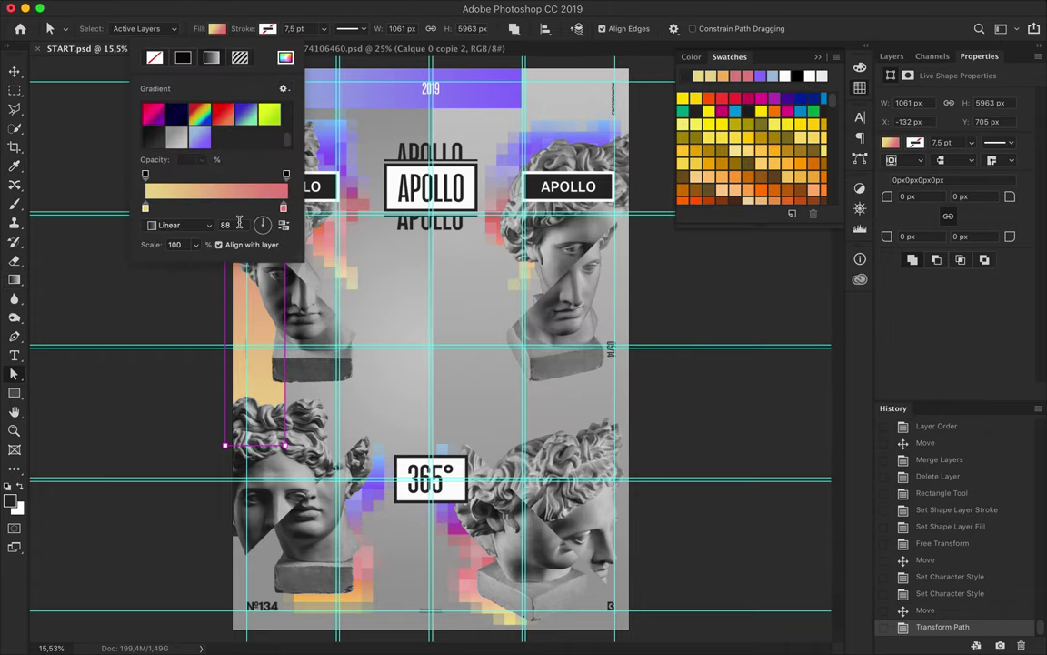
key("Return")
Step: Move the strip's layer lower in the stack so it sits behind the statue heads
key("v")
key("ctrl+0")
left_click(892, 56)
left_click_drag(964, 213, 960, 318)
Step: Widen the strip rightward and duplicate the top purple bar into a taller mid-poster block
key("ctrl+t")
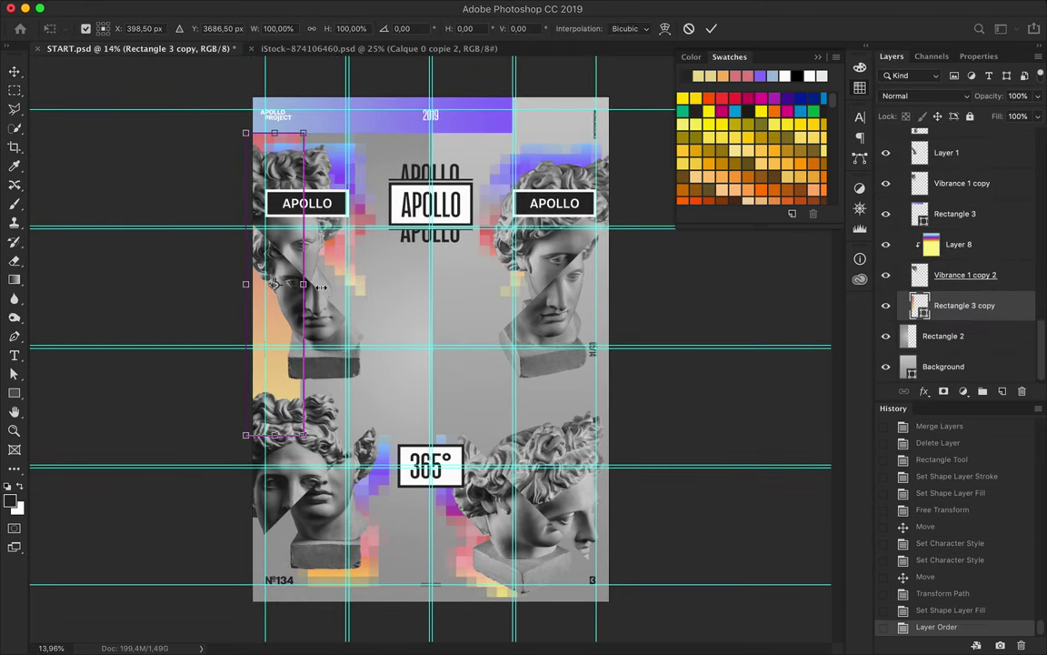
left_click_drag(272, 283, 431, 284)
key("Return")
left_click_drag(389, 125, 573, 369)
key("ctrl+t")
left_click_drag(698, 364, 609, 363)
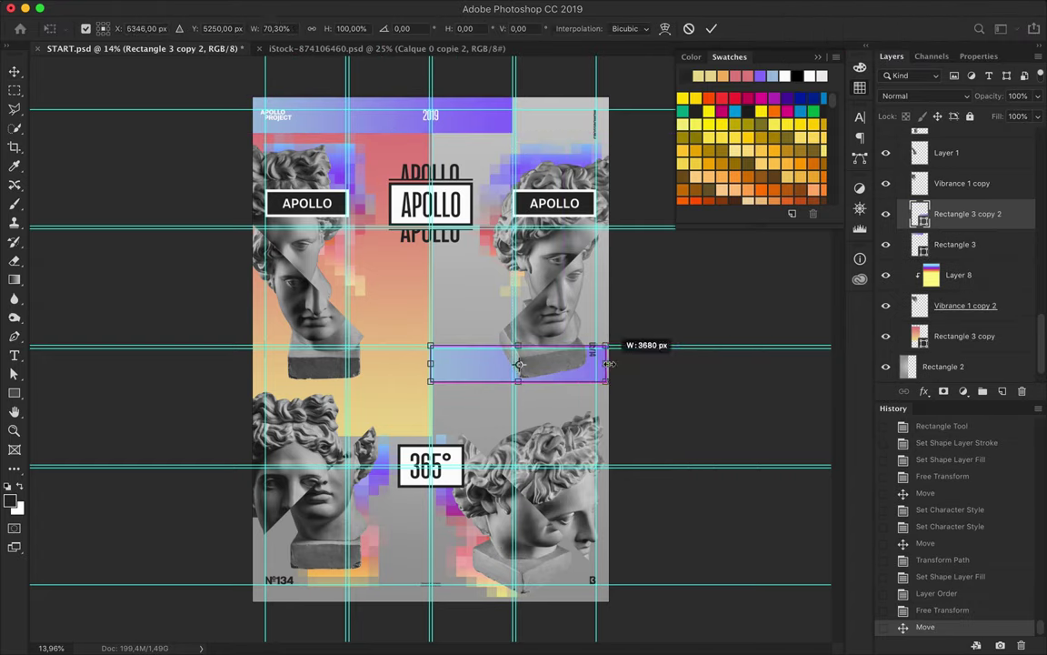
left_click_drag(521, 384, 538, 603)
key("Return")
Step: Move the purple block to the lower right and shorten the orange block from below
left_click(925, 96)
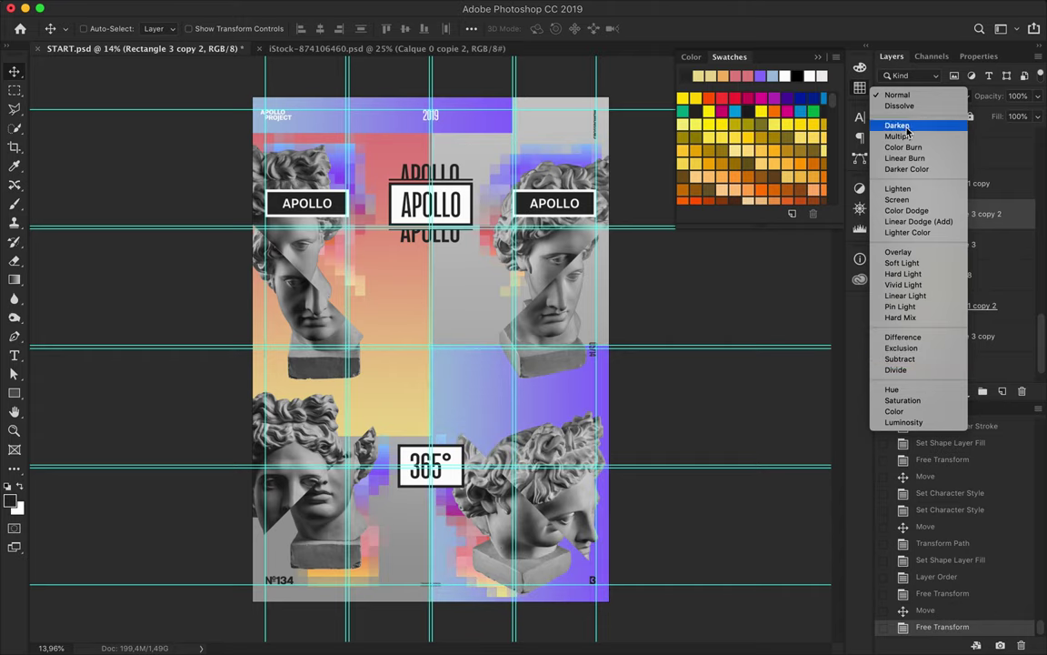
key("Escape")
key("ctrl+t")
left_click_drag(470, 309, 469, 417)
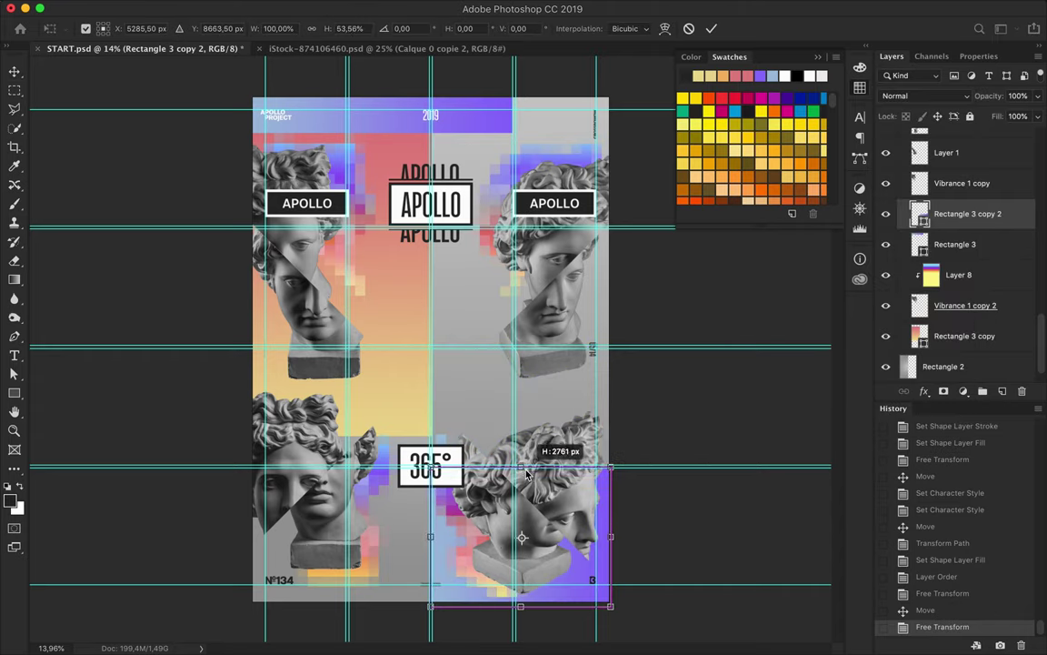
key("Return")
key("ctrl+t")
left_click_drag(338, 437, 340, 259)
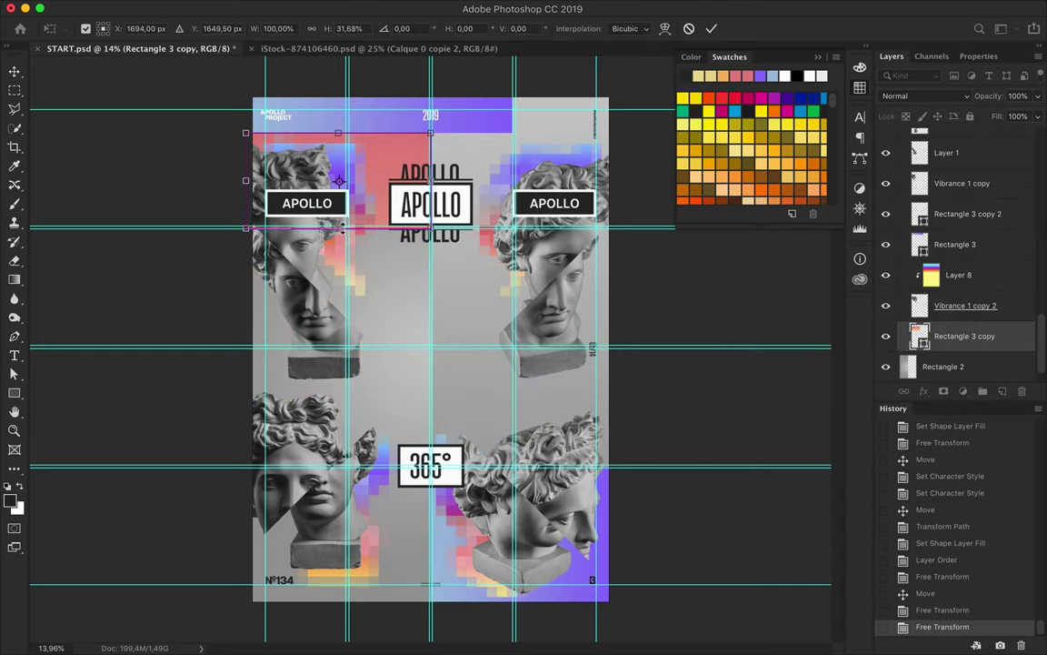
key("Return")
Step: Stretch the top purple bar to the poster's full width
left_click(500, 117, "ctrl")
key("ctrl+t")
left_click_drag(512, 116, 608, 115)
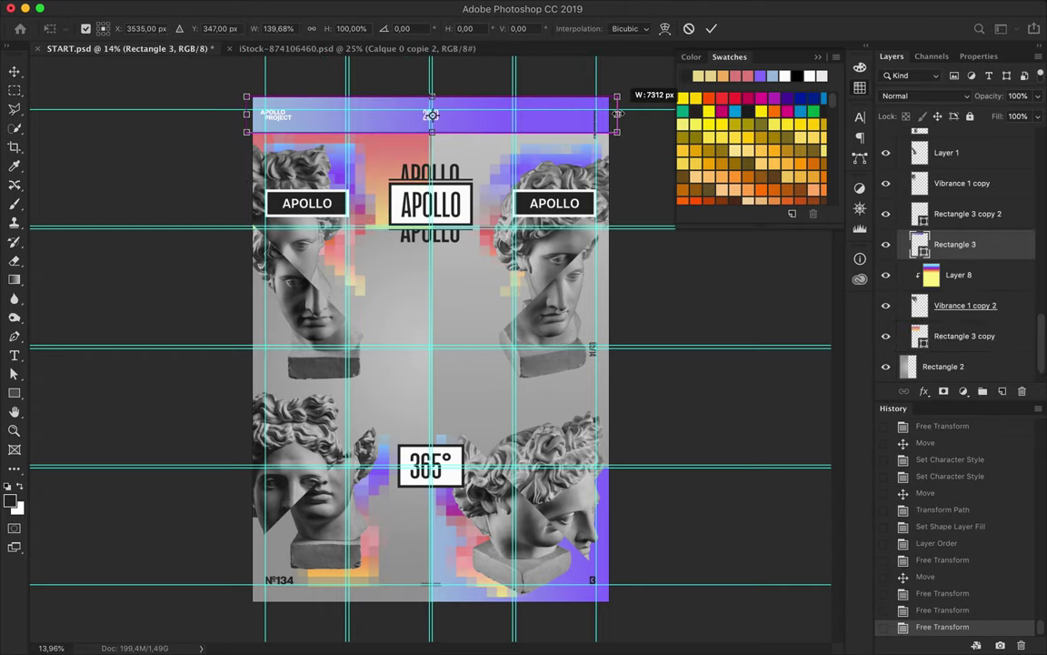
key("Return")
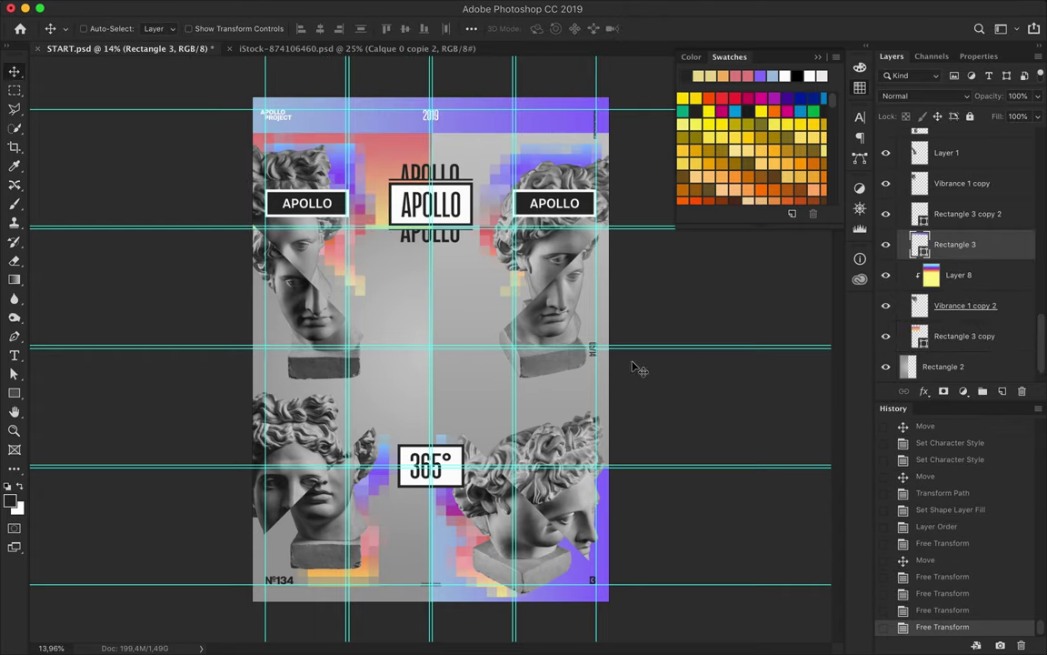
Step: Make trial right- and left-edge strip copies of the top bar, then delete both
left_click_drag(380, 152, 585, 154)
key("ctrl+t")
left_click_drag(455, 180, 602, 178)
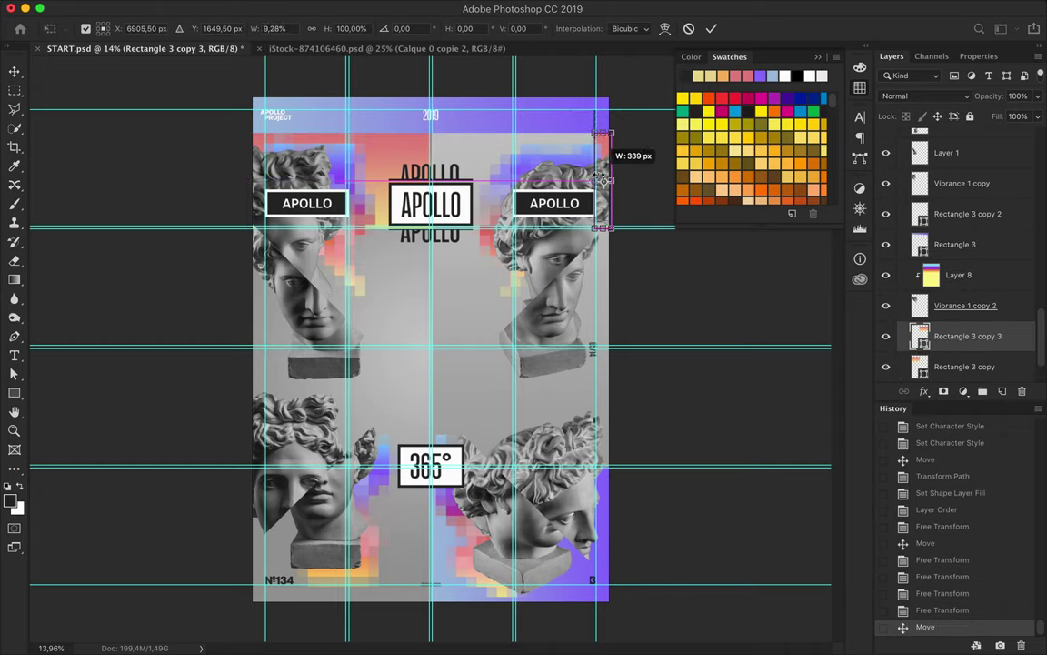
key("Return")
left_click_drag(479, 233, 262, 296)
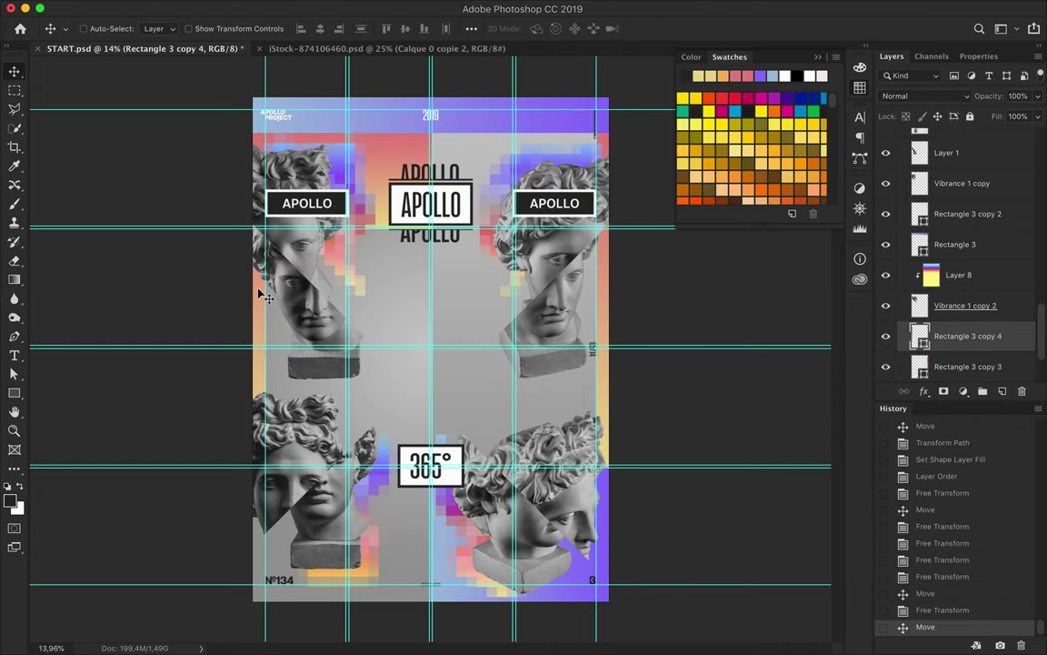
key("BackSpace")
key("BackSpace")
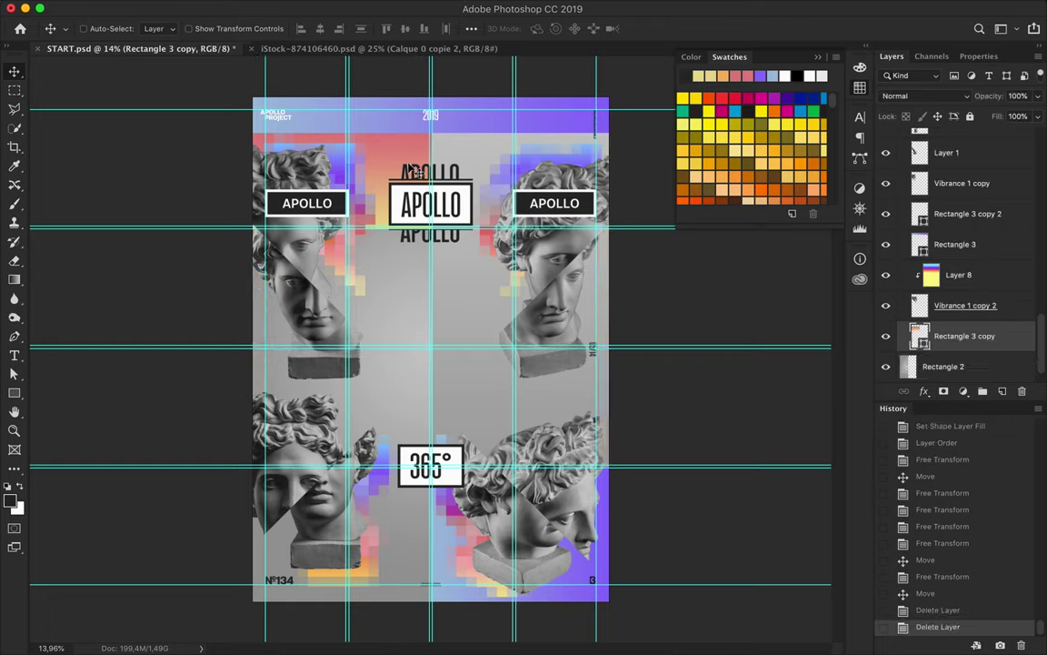
Step: Place one gradient strip beneath the other and resize the top colour strip
left_click_drag(955, 243, 964, 350)
key("ctrl+t")
left_click_drag(428, 100, 344, 121)
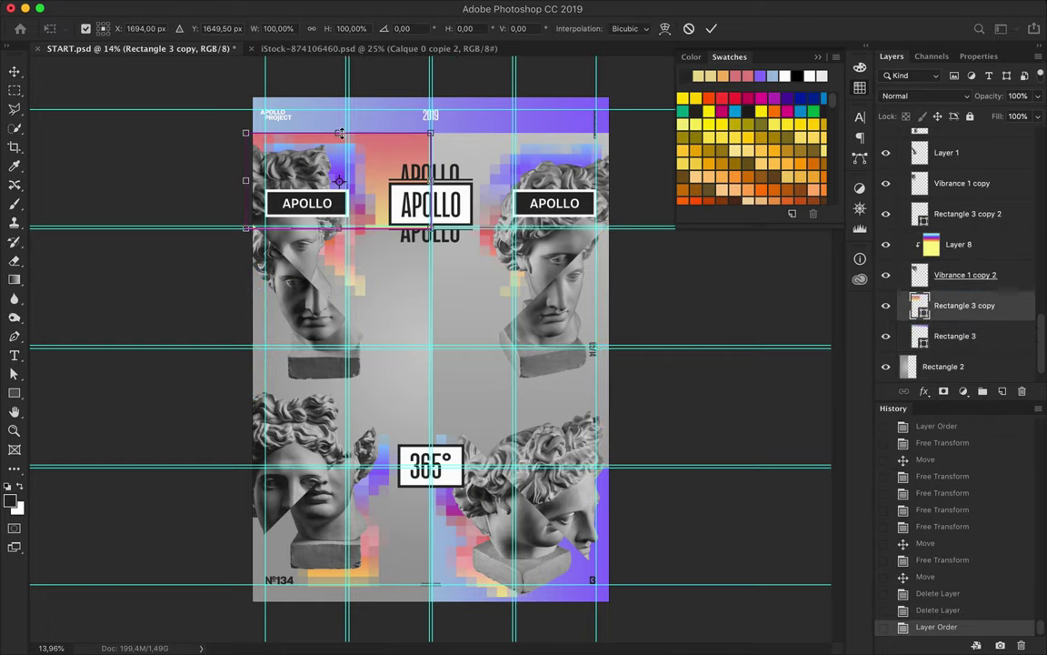
key("Return")
Step: Alt-drag a copy of the top strip down to the poster's bottom edge and scale it
mouse_move(411, 139)
left_mouse_down()
mouse_move(411, 600)
mouse_move(361, 551)
left_mouse_up()
key("ctrl+minus")
key("ctrl+t")
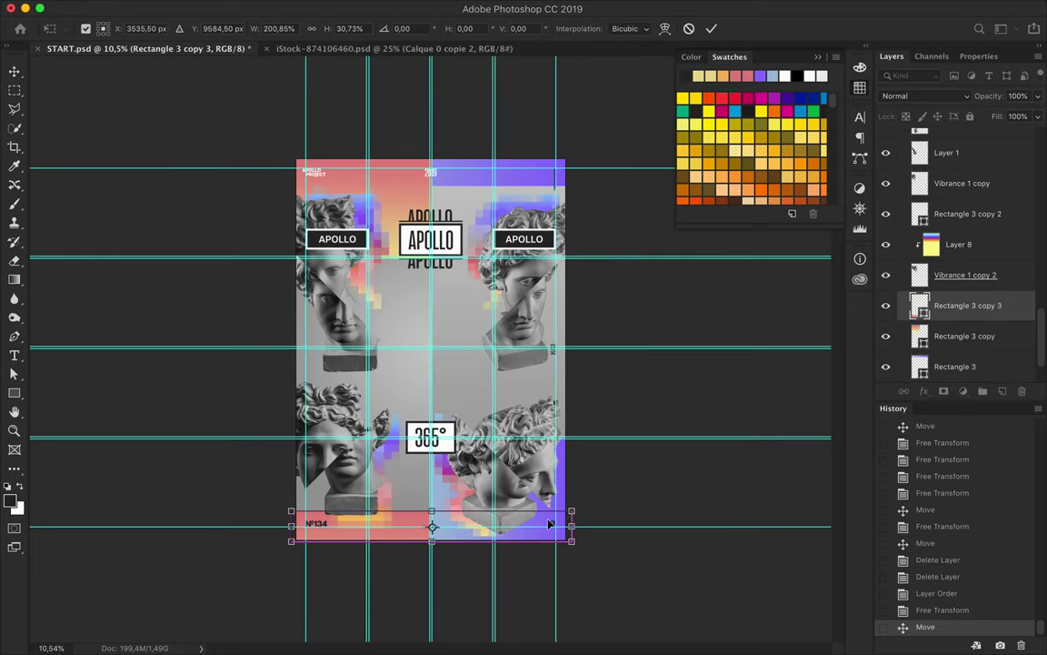
key("Return")
scroll(955, 273, "down", 3)
scroll(954, 273, "up", 4)
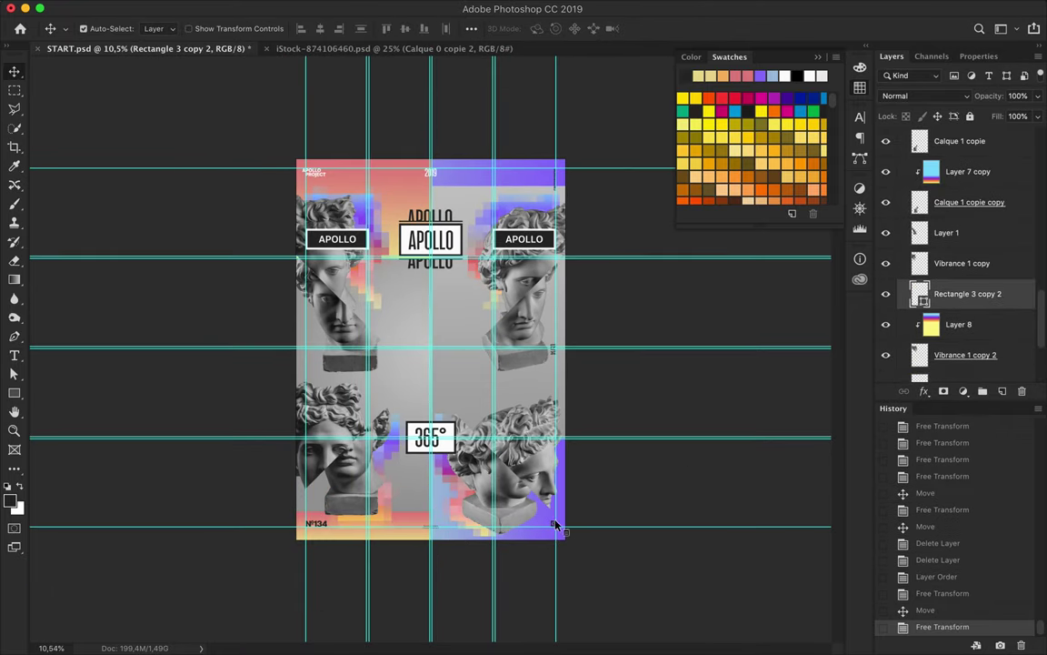
Step: Restack the colour strips so the bottom strip sits lower in the layer order
key("ctrl+bracketleft")
key("ctrl+bracketleft")
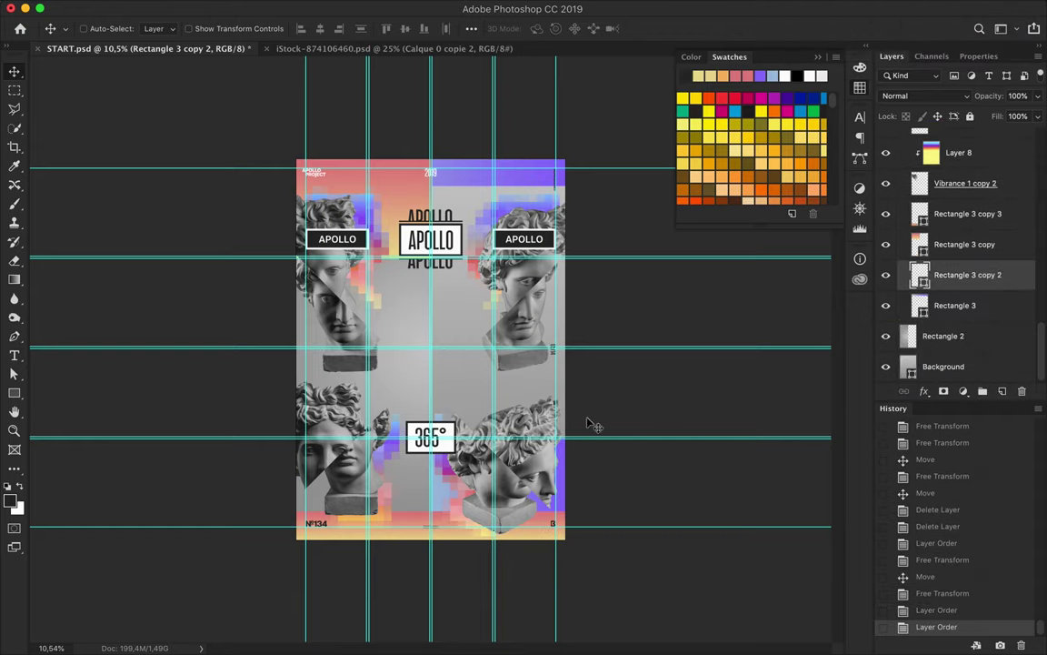
left_click(418, 538, "ctrl")
left_click_drag(944, 288, 944, 282)
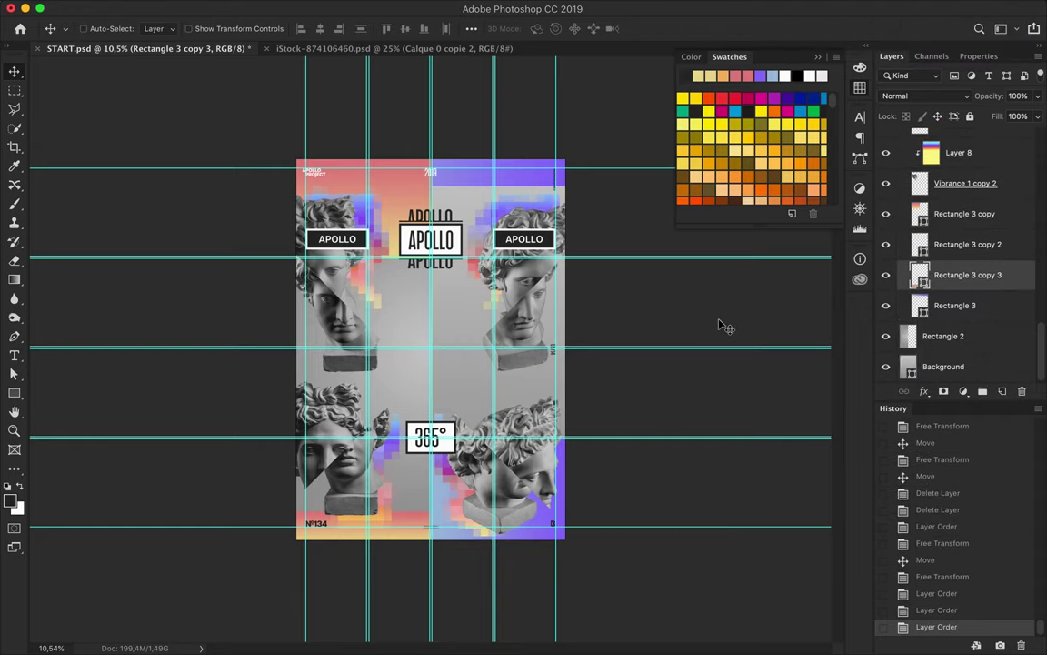
scroll(653, 291, "up", 2)
scroll(653, 291, "up", 2)
Step: Increase the outline thickness of the left and right APOLLO boxes
left_click(291, 182, "ctrl")
key("a")
left_click(315, 28)
key("Up")
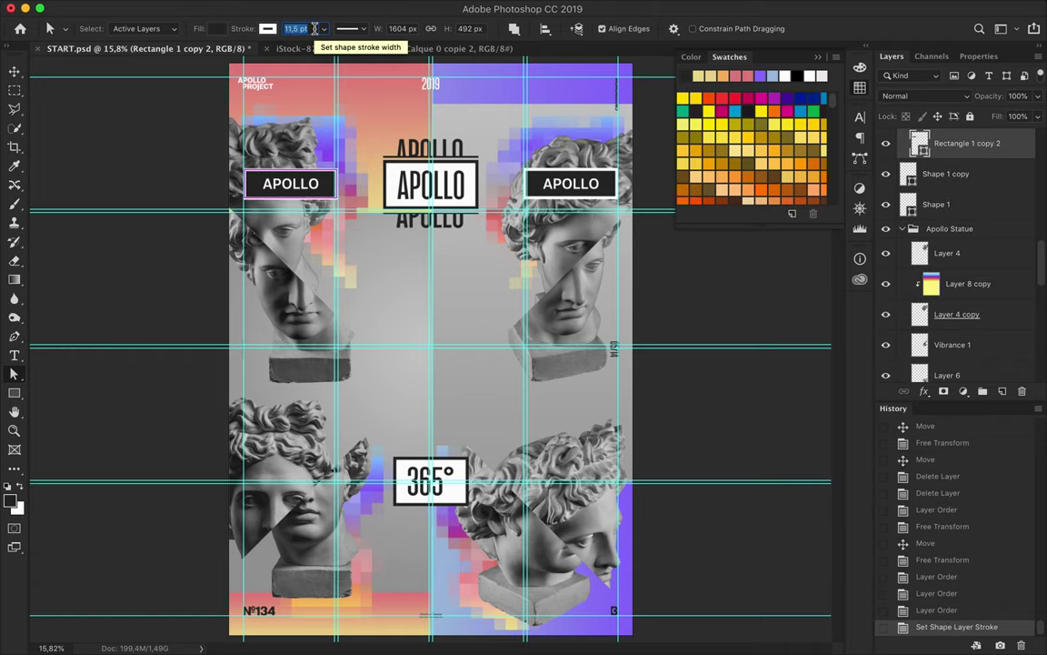
left_click(571, 183, "ctrl")
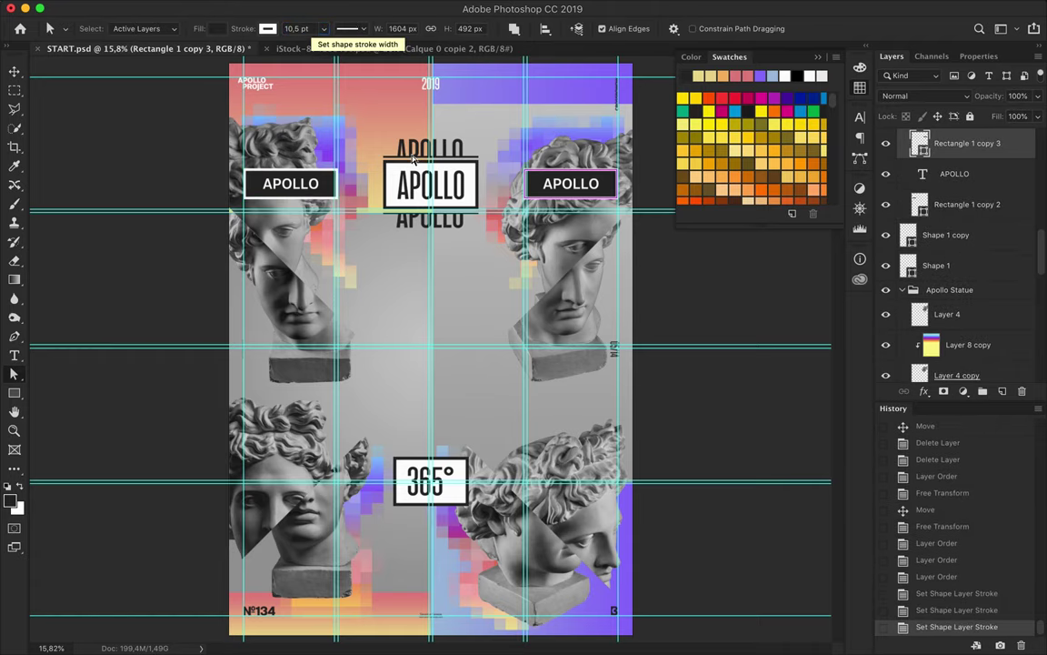
key("v")
scroll(431, 170, "up", 2, "alt")
Step: Duplicate the centre APOLLO box and stretch the copy taller
left_click(489, 197, "ctrl")
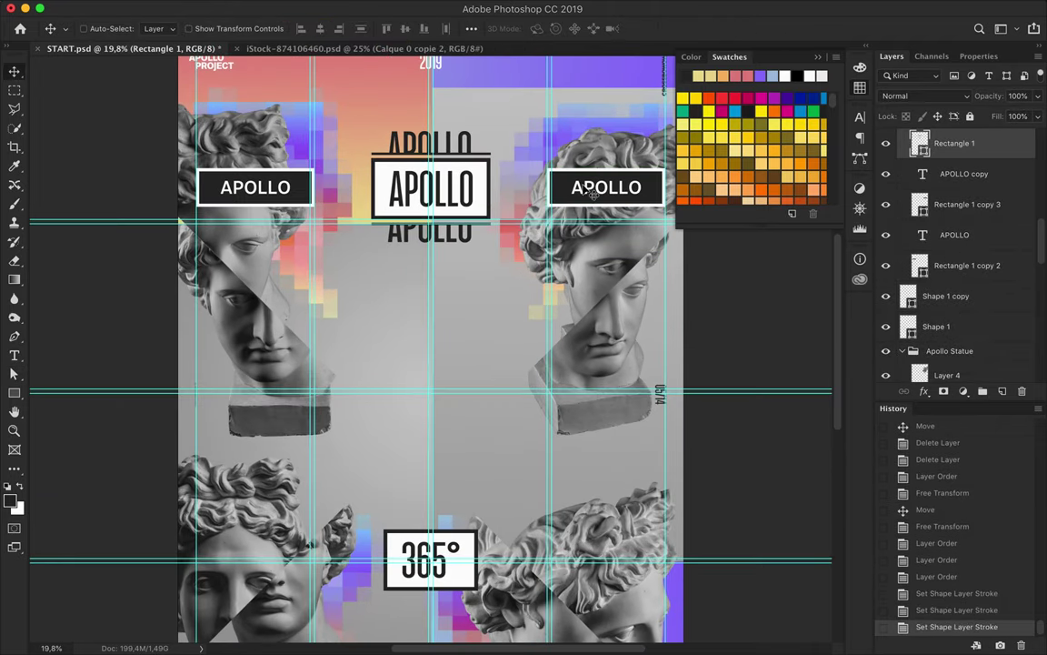
left_click_drag(592, 192, 480, 181)
key("Up")
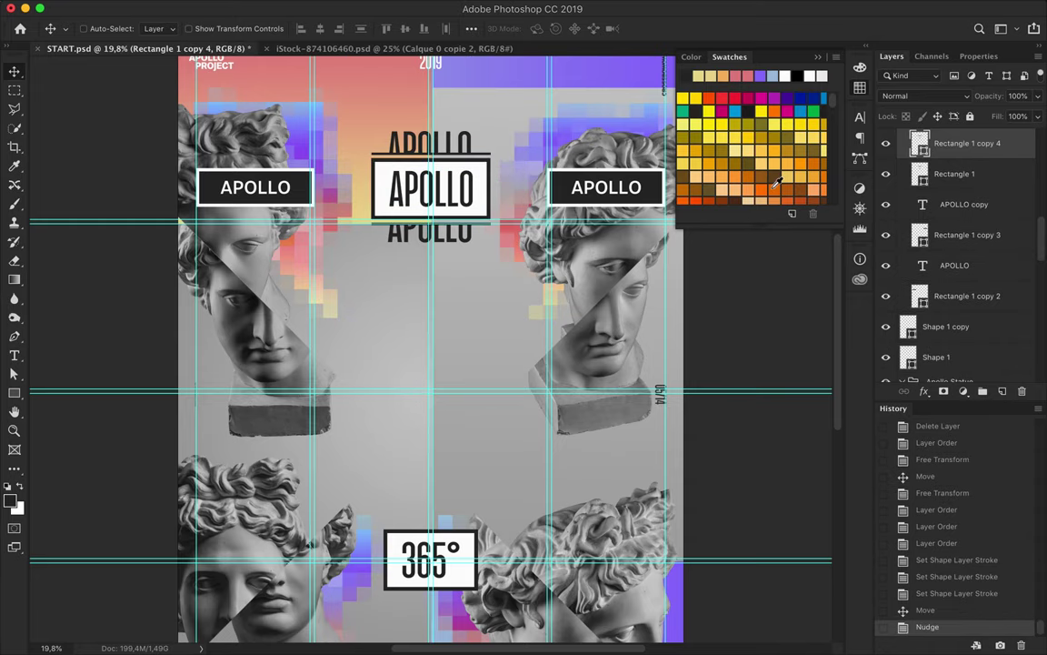
key("ctrl+t")
left_click_drag(431, 156, 427, 124)
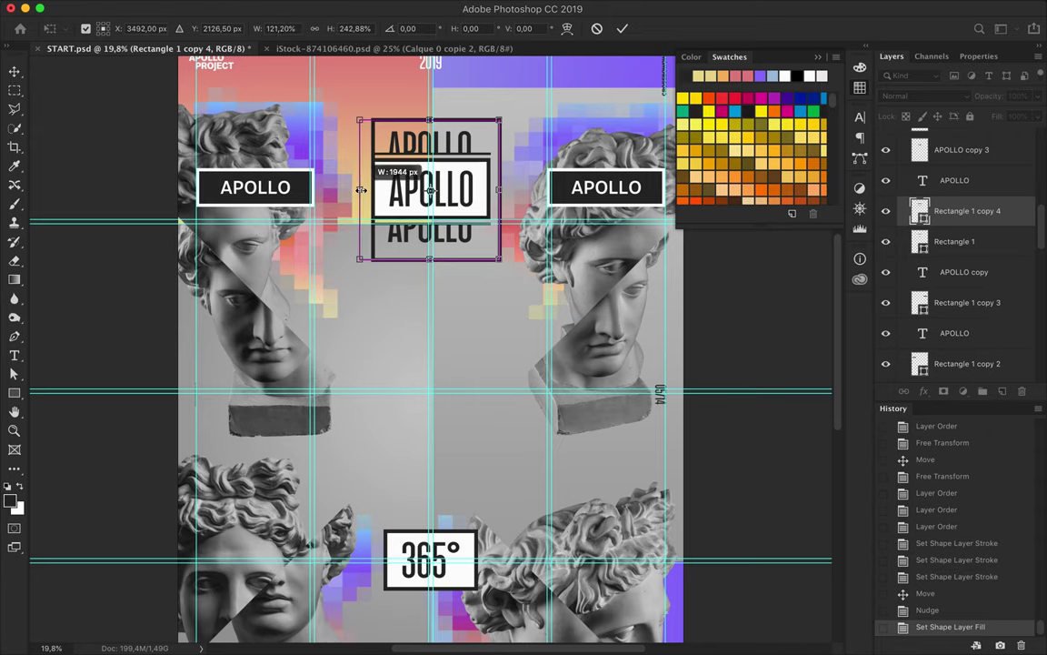
key("Return")
key("ctrl+minus")
key("ctrl+z")
key("ctrl+shift+z")
key("ctrl+t")
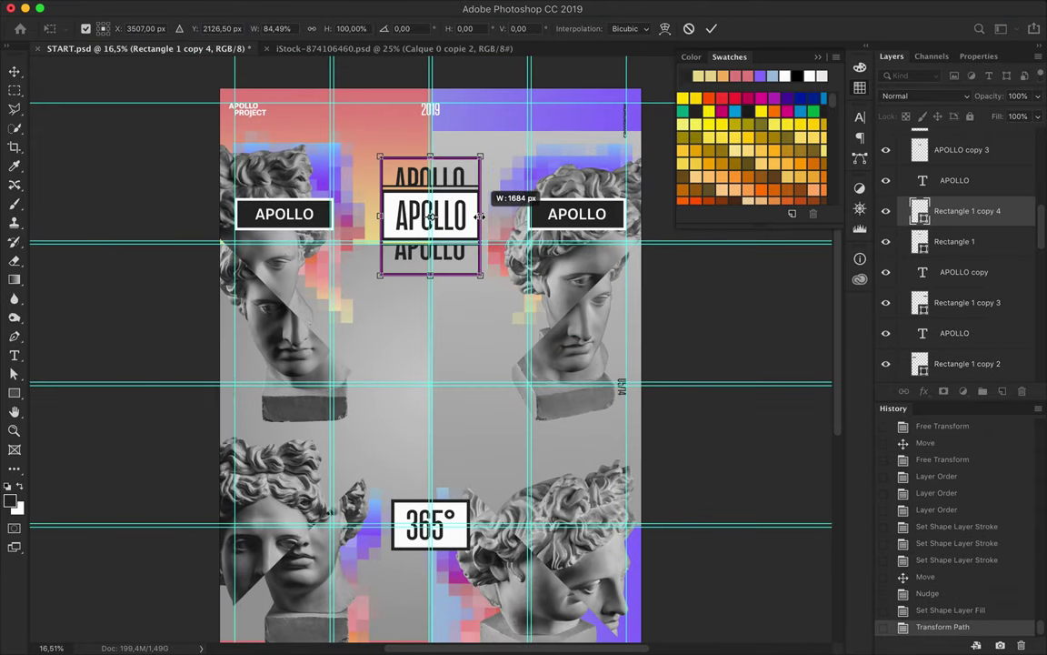
key("Return")
Step: Try a thicker outline on the copied centre box, then delete the copy
key("ctrl+plus")
left_click(300, 28)
key("Up")
key("Up")
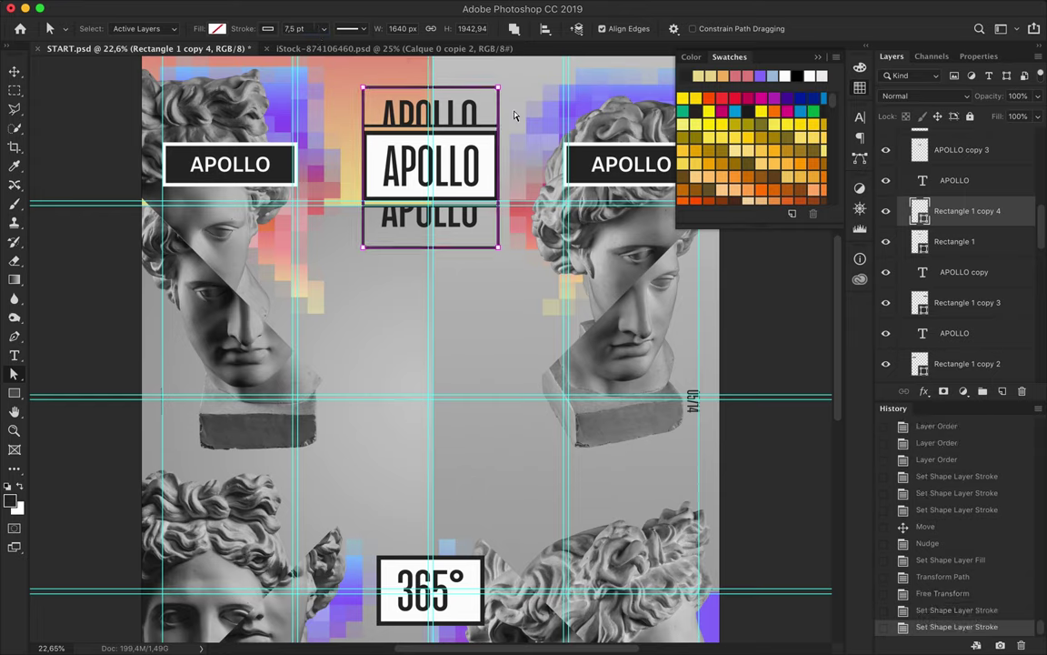
left_click(293, 28)
key("Up")
key("Up")
key("v")
key("BackSpace")
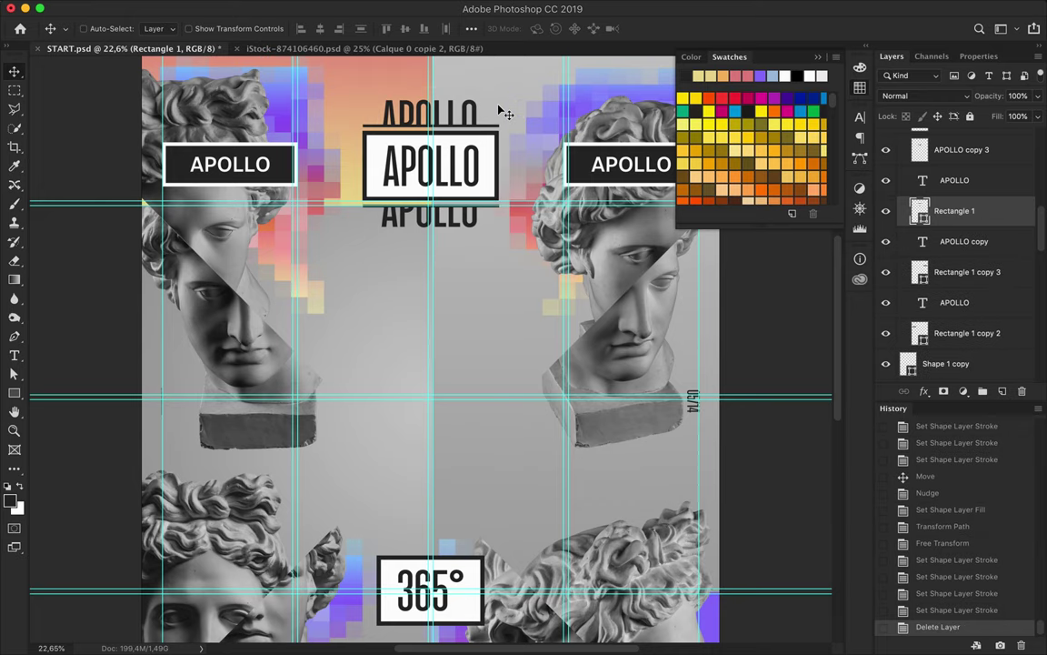
key("ctrl+0")
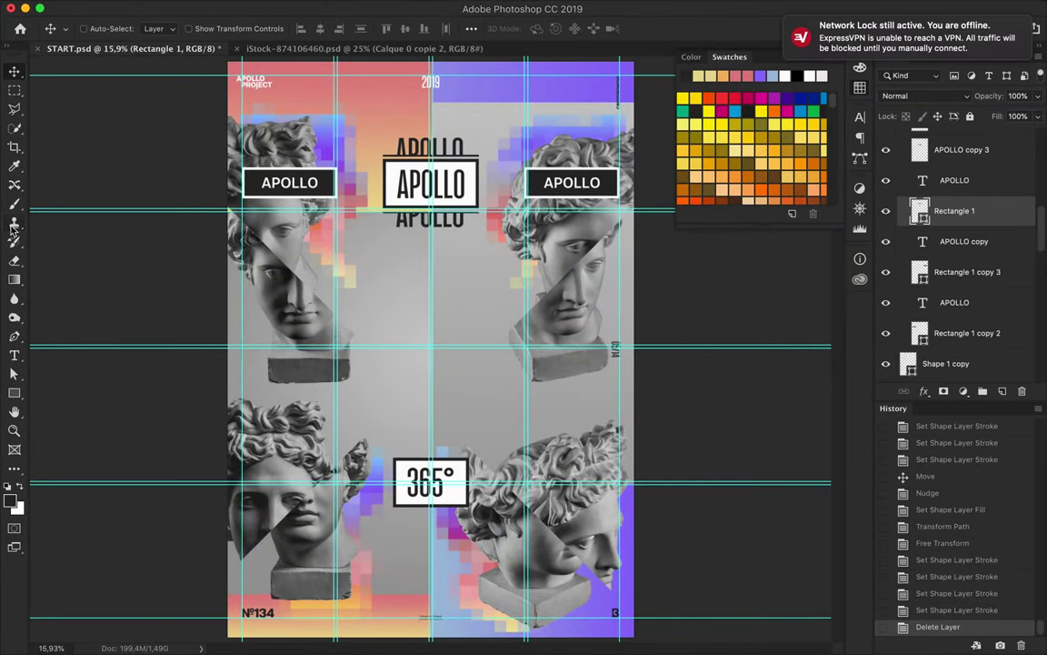
Step: Draw a trial white rectangle in the poster centre and remove its outline
key("u")
left_click_drag(527, 484, 527, 484)
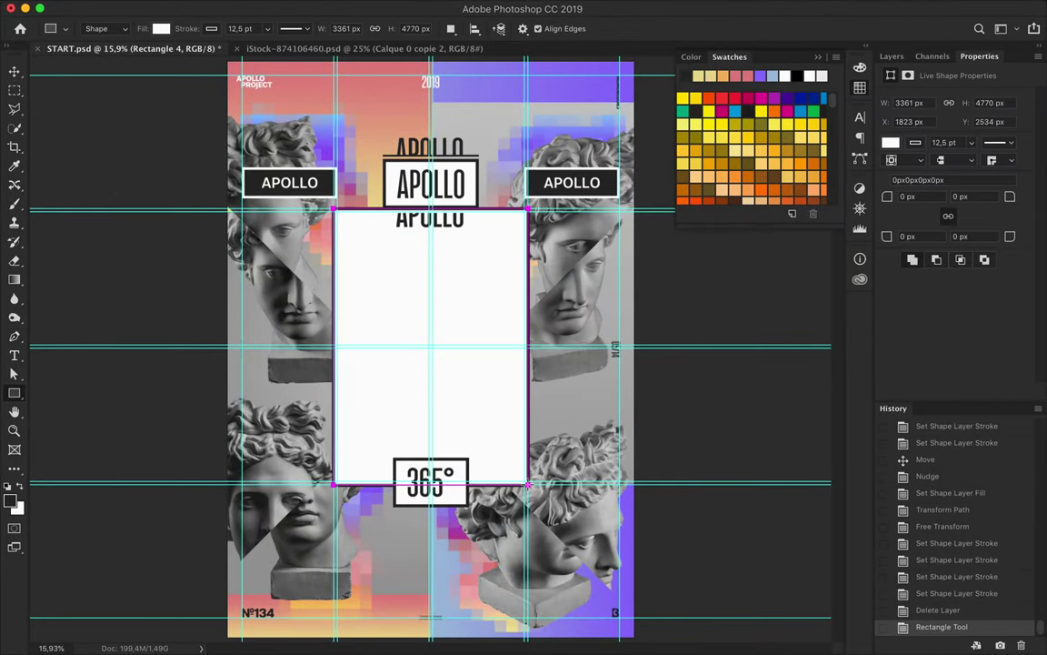
key("a")
key("Escape")
key("v")
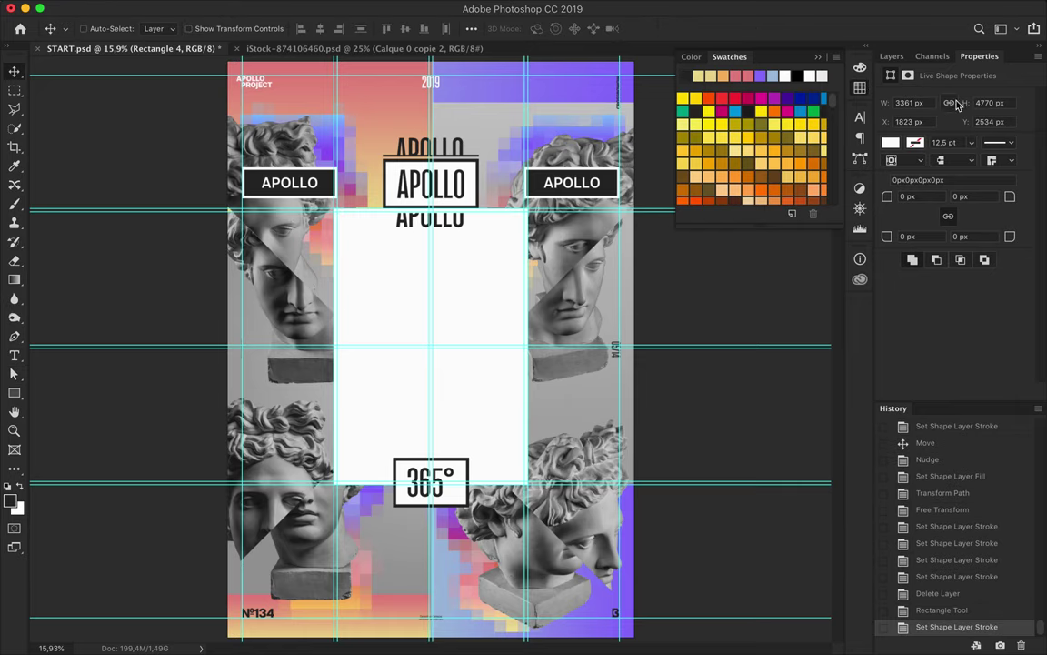
Step: Delete the white rectangle, leaving blend mode unchanged, and save the document
left_click(891, 57)
left_click(918, 96)
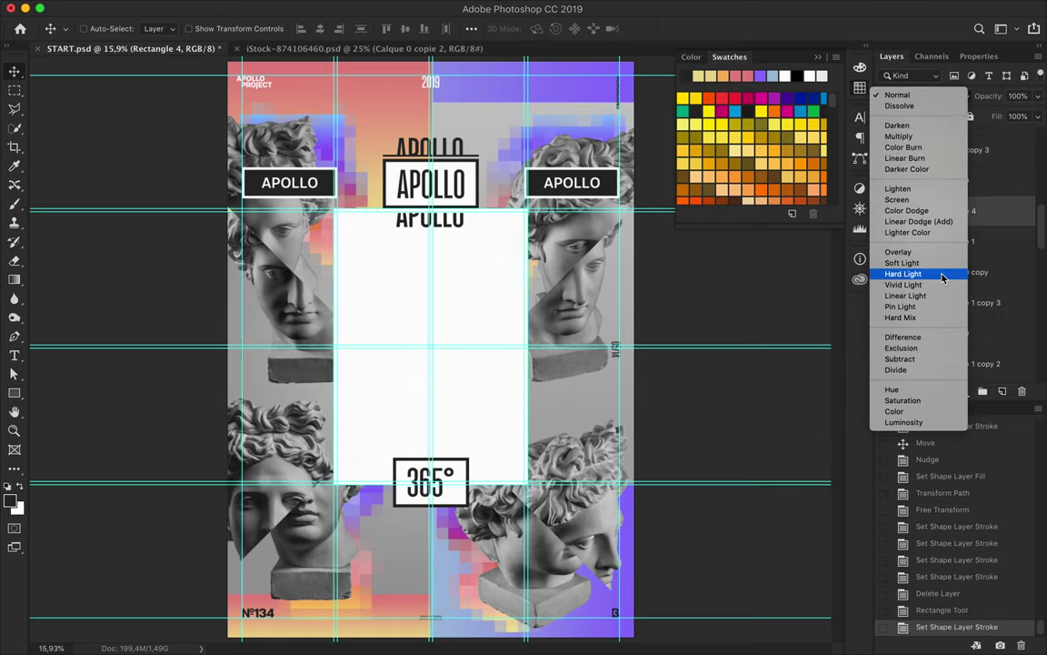
key("Escape")
key("BackSpace")
key("super+s")
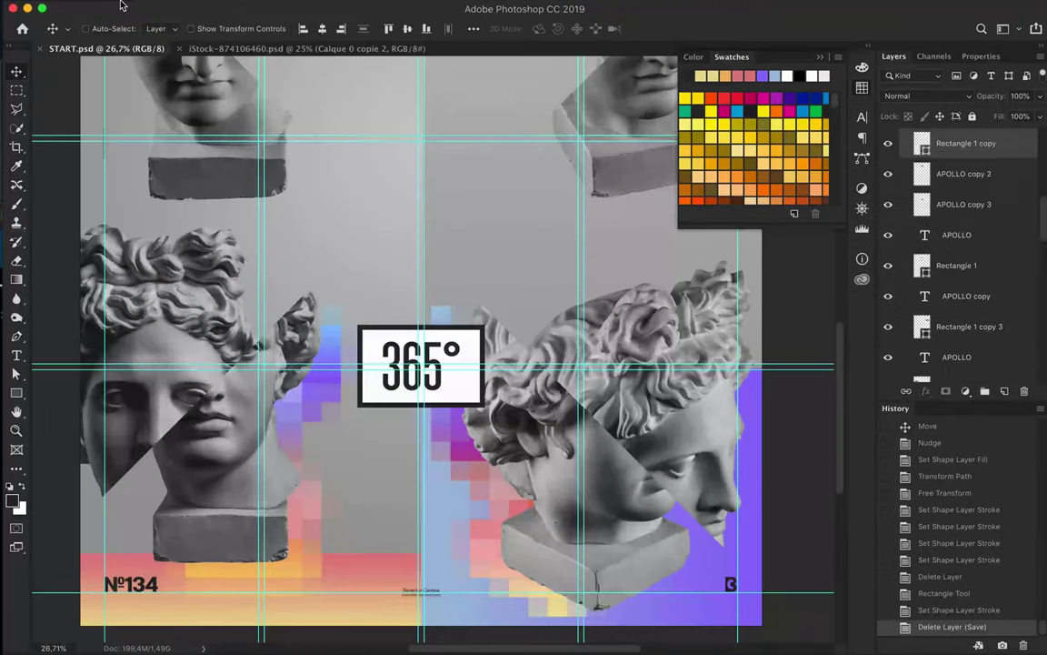
Step: Move the 365° box down near the bottom of the poster
left_click_drag(455, 386, 455, 416)
scroll(455, 416, "down", 3)
mouse_move(455, 509)
left_mouse_down()
mouse_move(461, 566)
mouse_move(449, 542)
left_mouse_up()
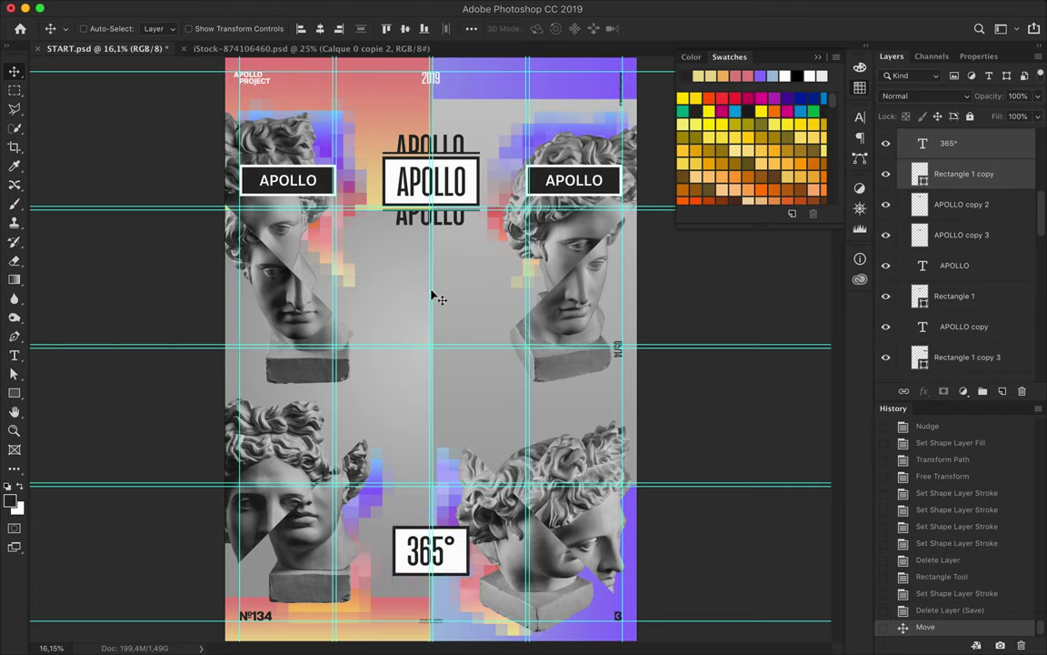
key("ctrl+alt+shift+n")
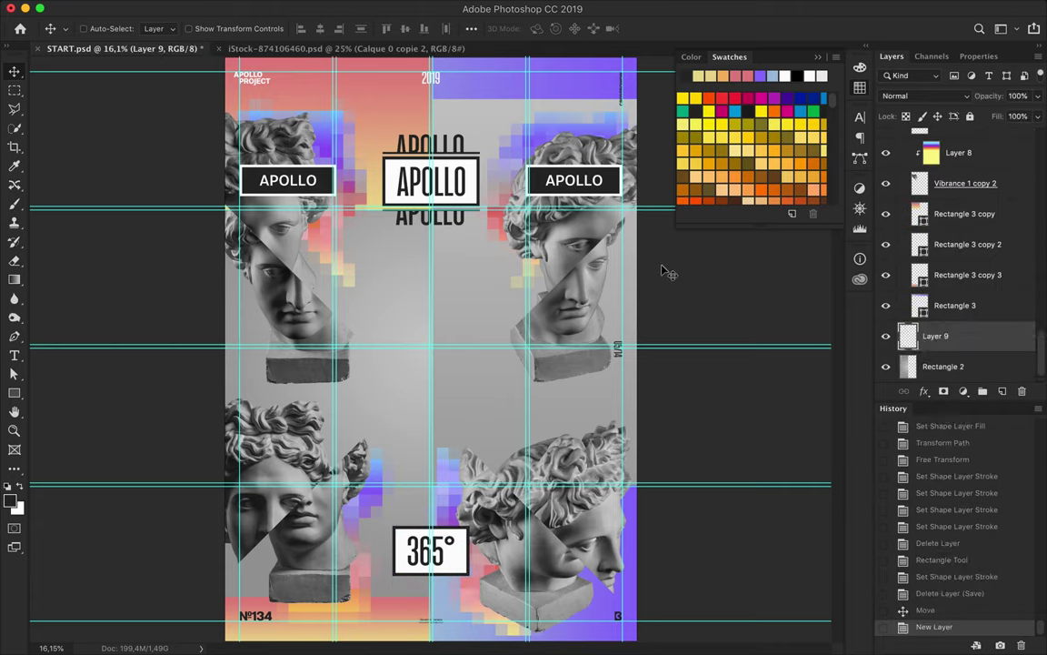
Step: Set up a gradient with dark colour stops in the Gradient Editor
left_click(137, 28)
scroll(146, 150, "down", 2)
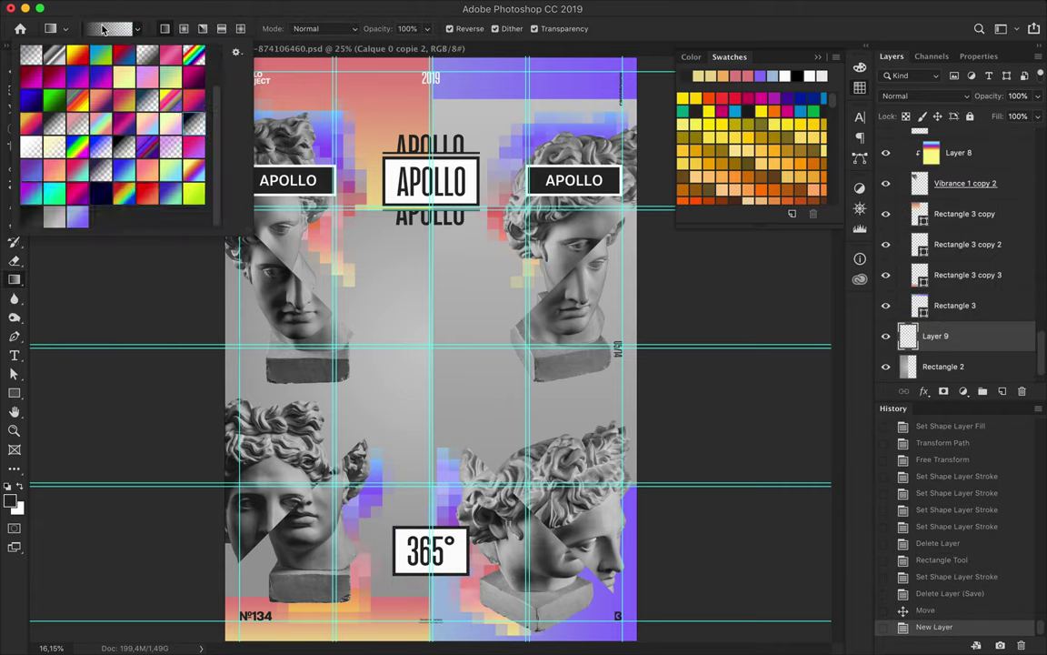
left_click(103, 30)
double_click(684, 325)
left_click(870, 169)
double_click(1005, 325)
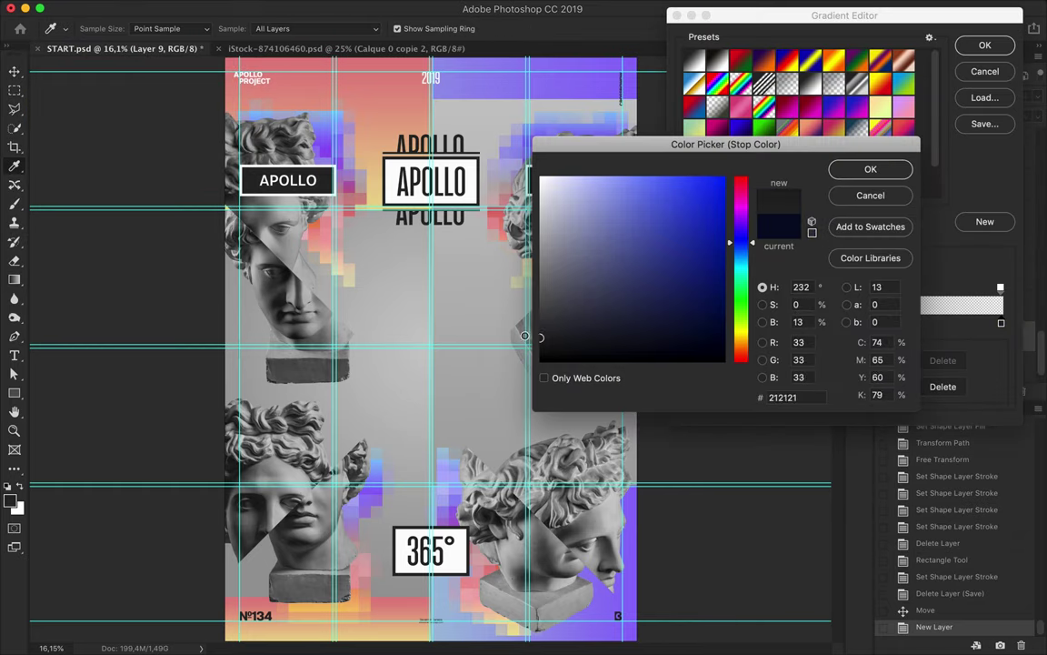
key("Return")
key("Return")
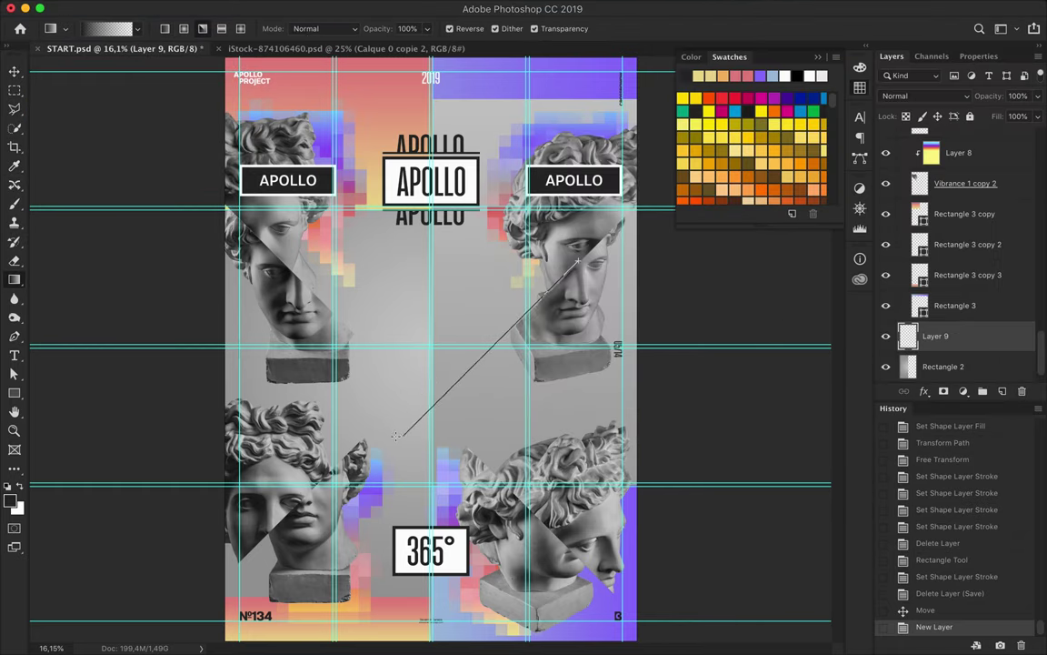
Step: Draw the dark gradient diagonally across the poster and lower its Fill to 5%
left_click_drag(396, 436, 396, 436)
key("ctrl+minus")
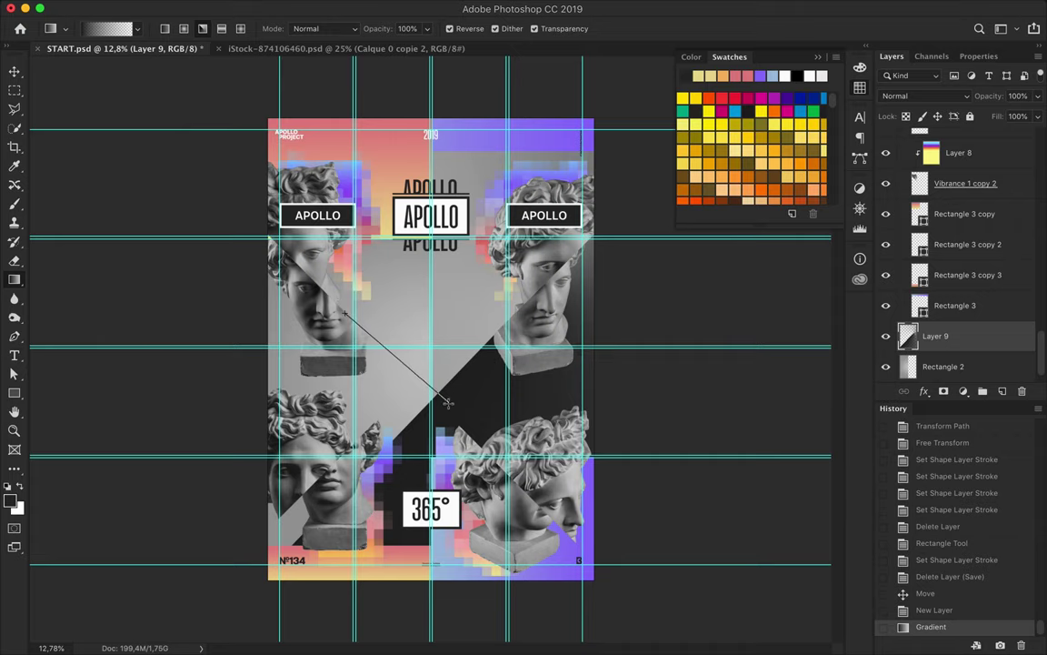
left_click_drag(446, 411, 446, 411)
key("ctrl+0")
key("v")
left_click(924, 96)
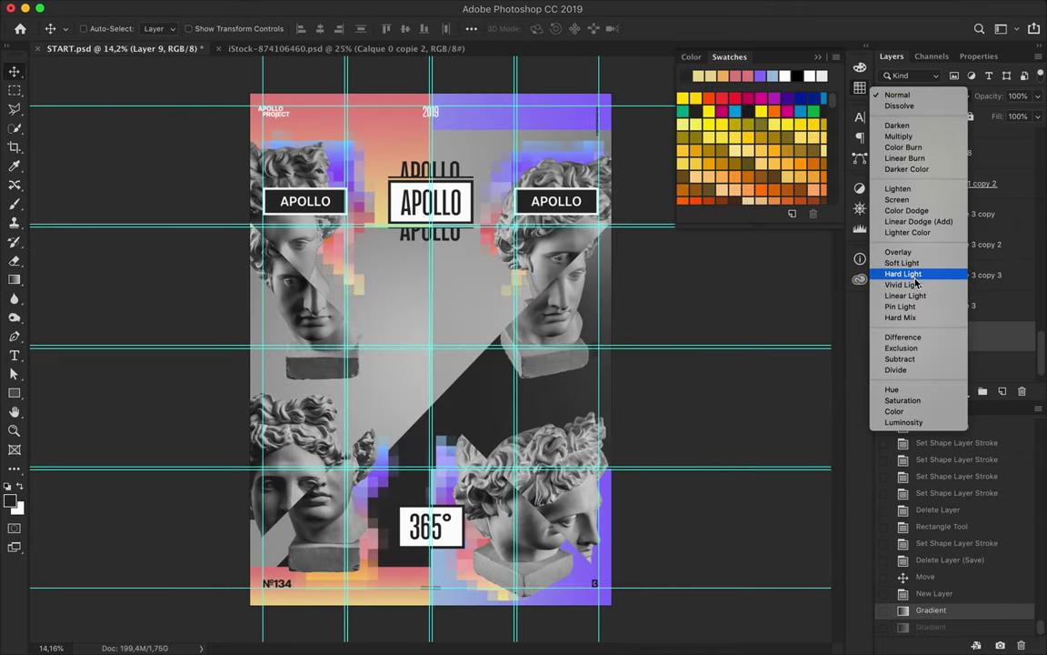
key("Escape")
left_click(1038, 116)
left_click_drag(1037, 134, 979, 137)
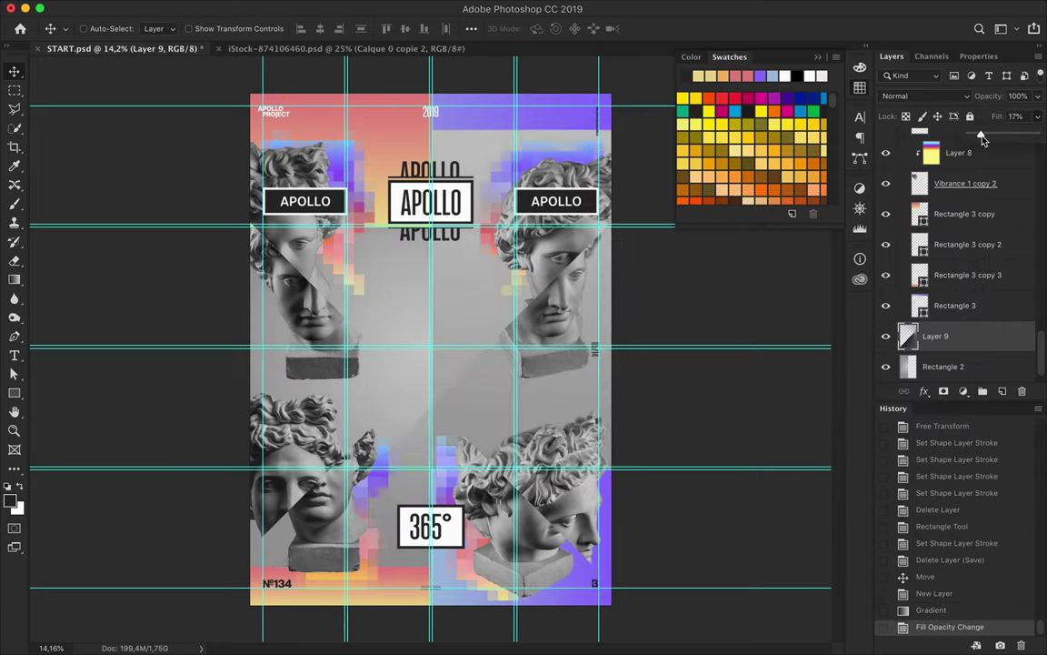
Step: Add a trial second diagonal gradient layer, fade it, then delete it
key("ctrl+shift+alt+n")
key("g")
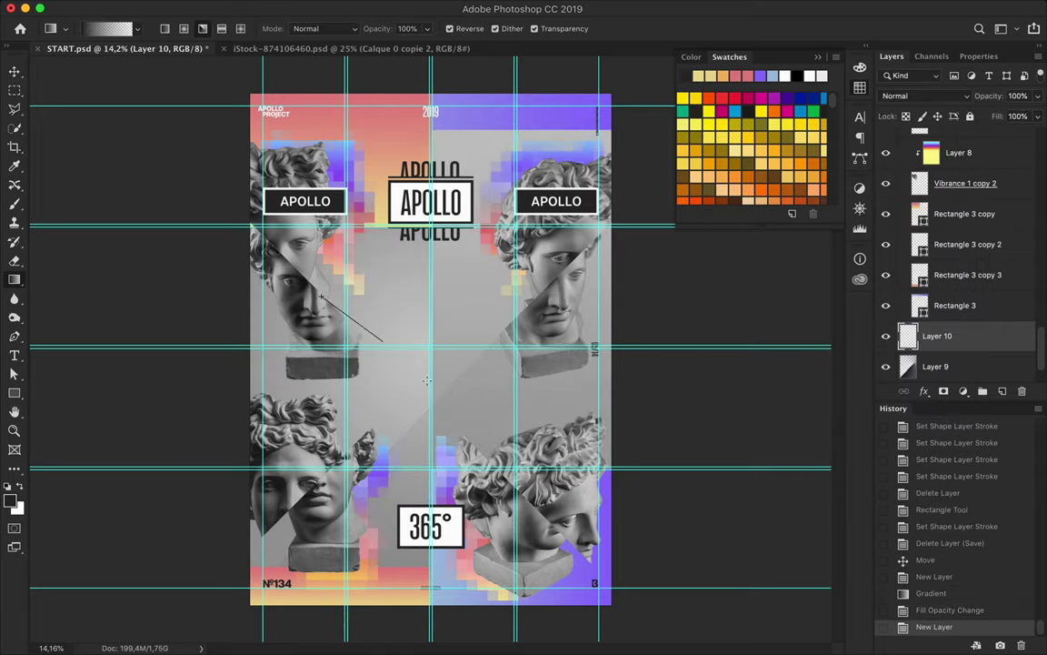
left_click_drag(289, 266, 496, 429)
left_click_drag(977, 137, 974, 136)
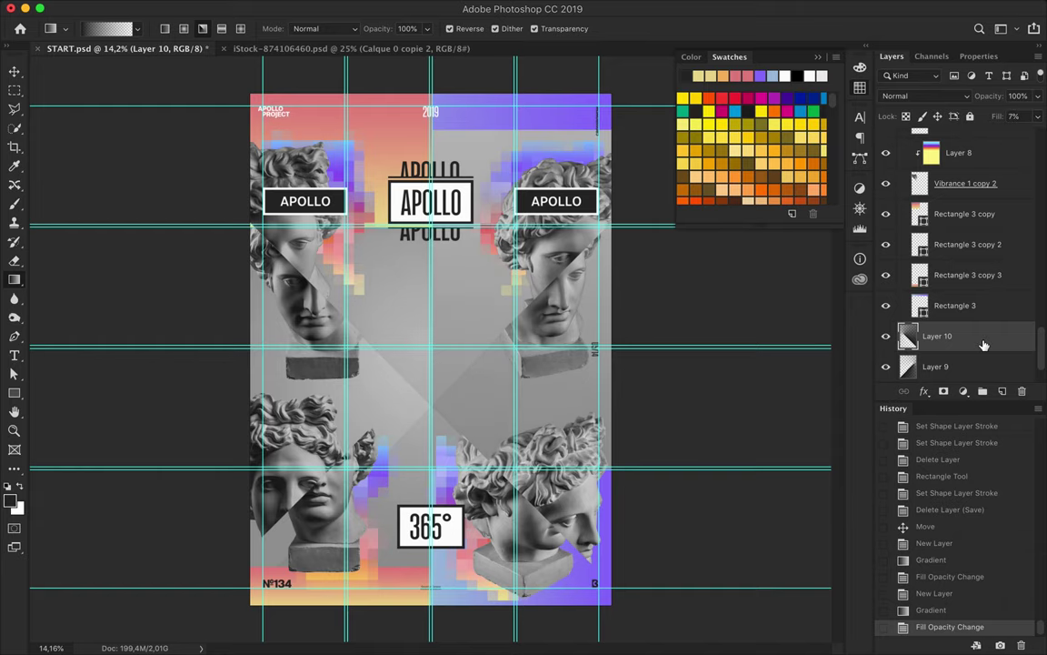
key("v")
key("BackSpace")
key("ctrl+plus")
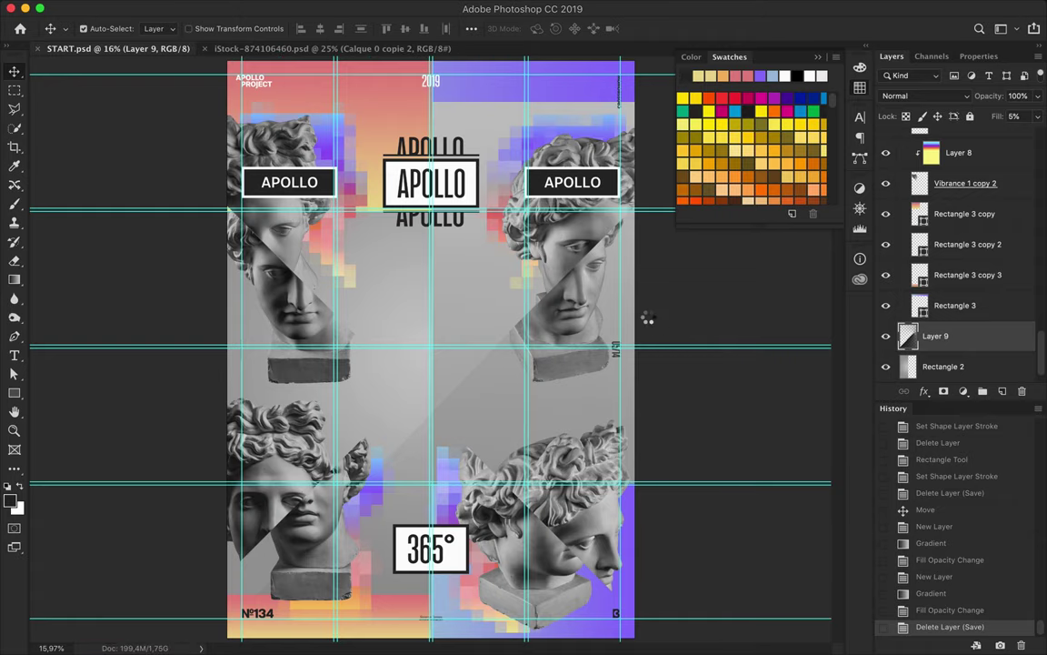
Step: Save the poster as a new Photoshop file with Save As
key("Escape")
key("ctrl+shift+s")
key("Return")
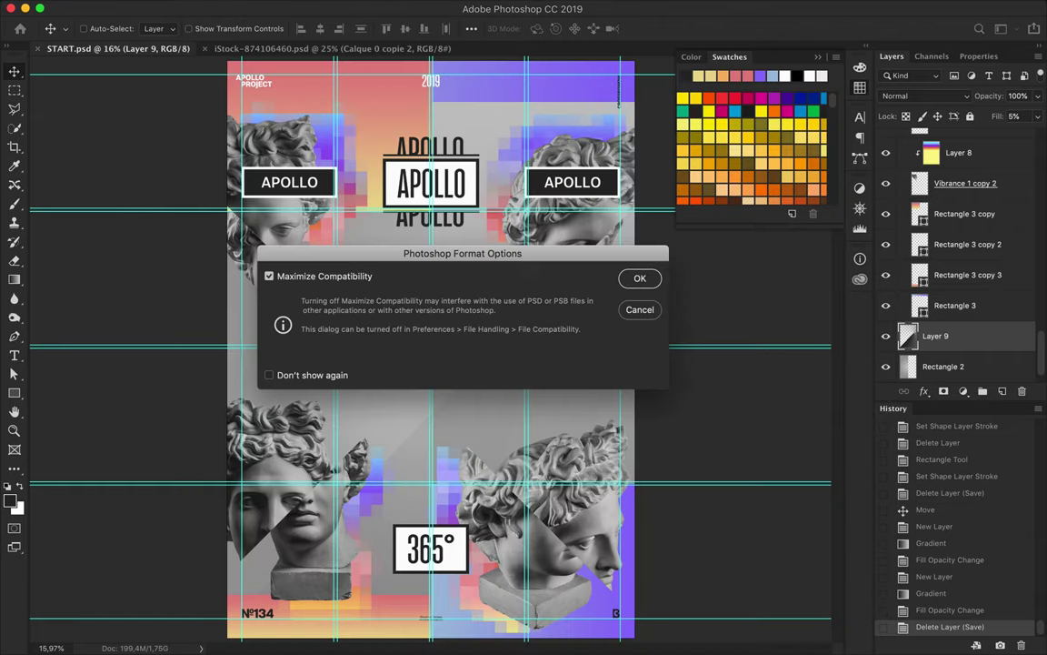
Step: Save the copy as START-2.psd, then preview it full screen on black with guides hidden
left_click(641, 283)
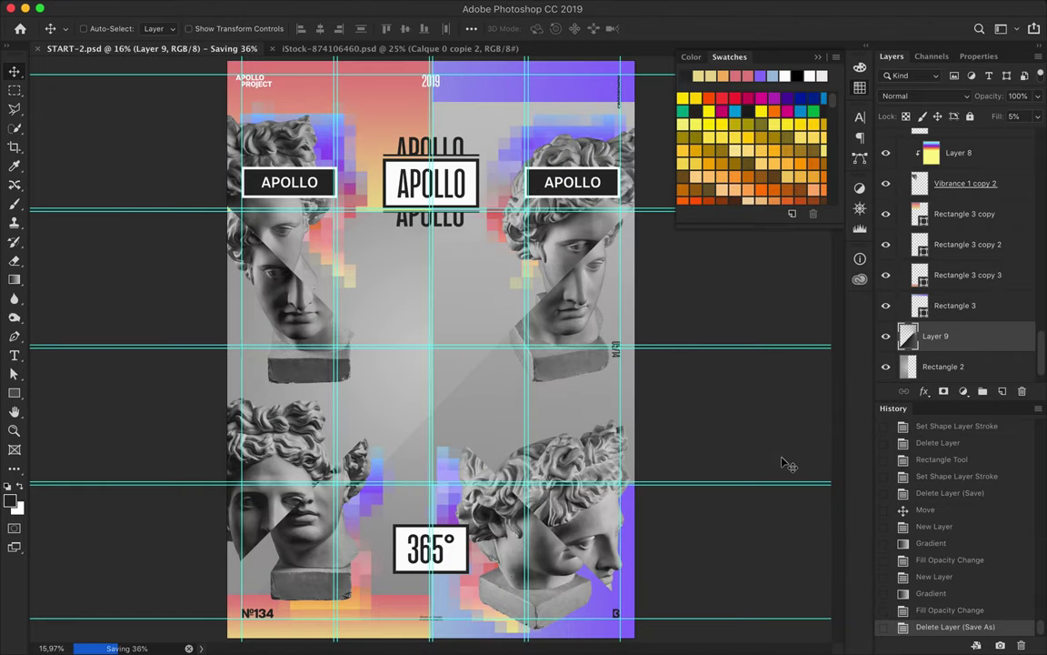
key("f")
key("f")
key("ctrl+semicolon")
right_click(751, 311)
left_click(771, 329)
right_click(783, 298)
left_click(785, 329)
right_click(807, 393)
left_click(810, 393)
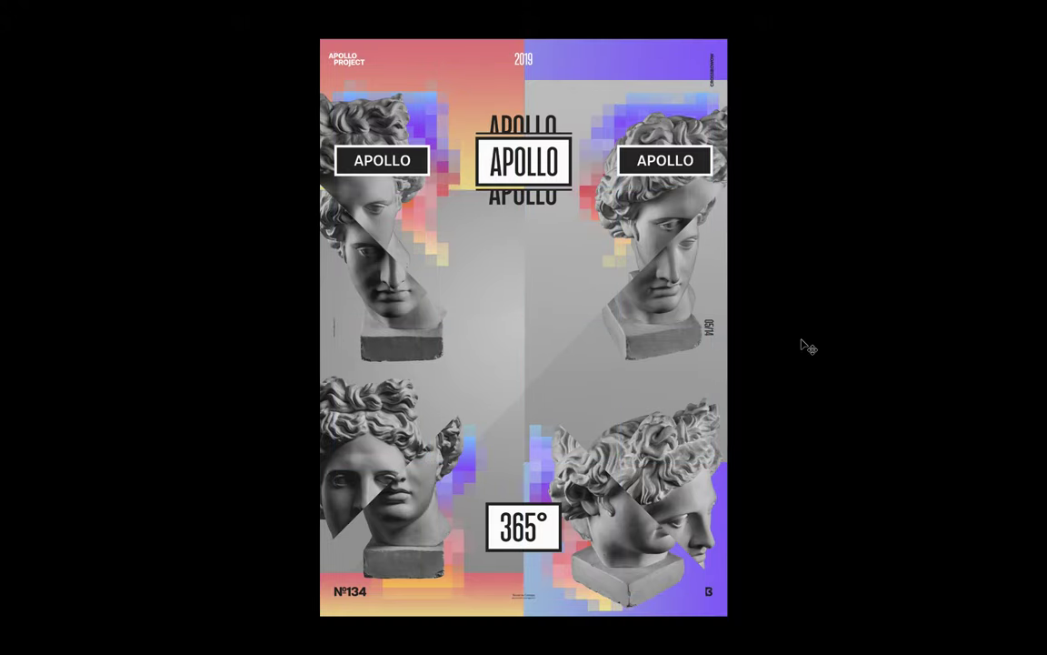
Step: Move the top-left and top-right busts down toward the poster centre
key("f")
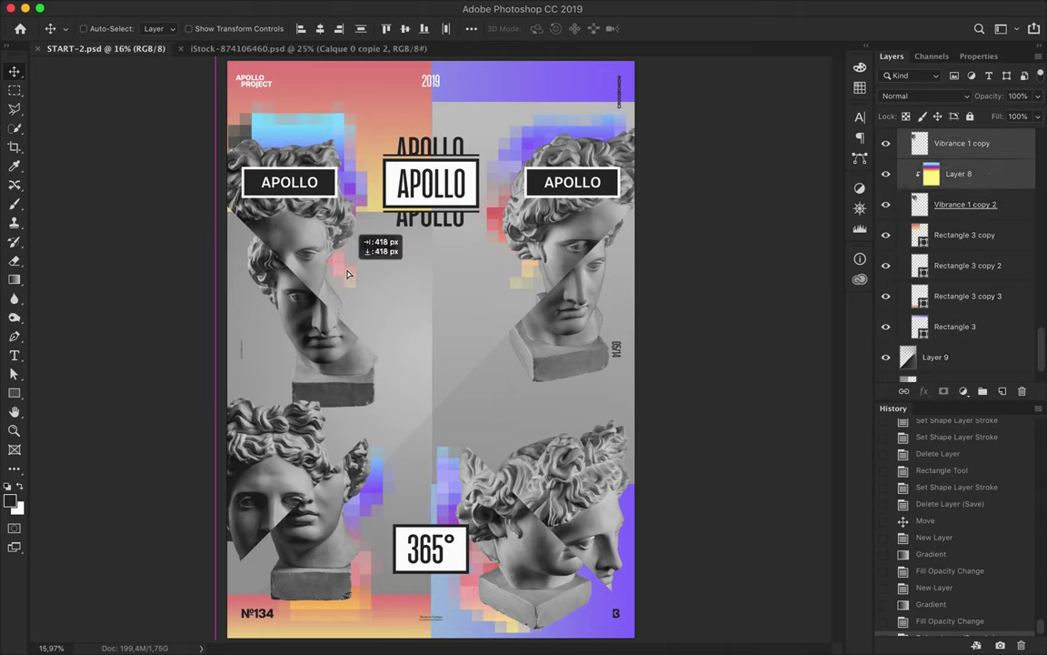
left_click(986, 233, "shift")
left_click_drag(334, 285, 420, 367)
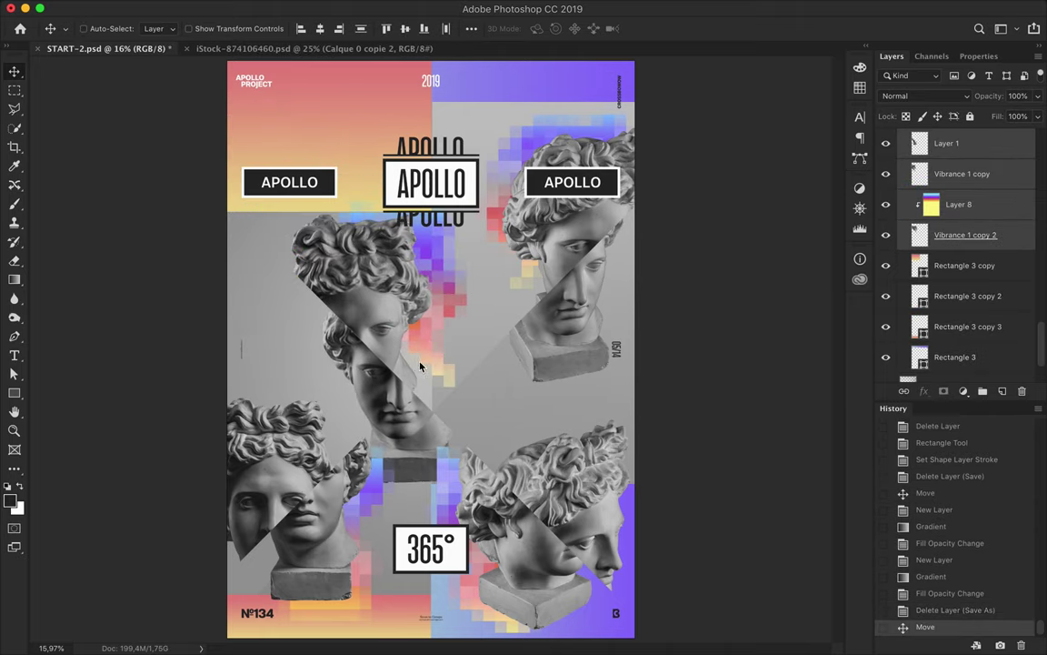
left_click(531, 218, "ctrl")
mouse_move(552, 250)
left_mouse_down()
mouse_move(486, 305)
mouse_move(496, 264)
left_mouse_up()
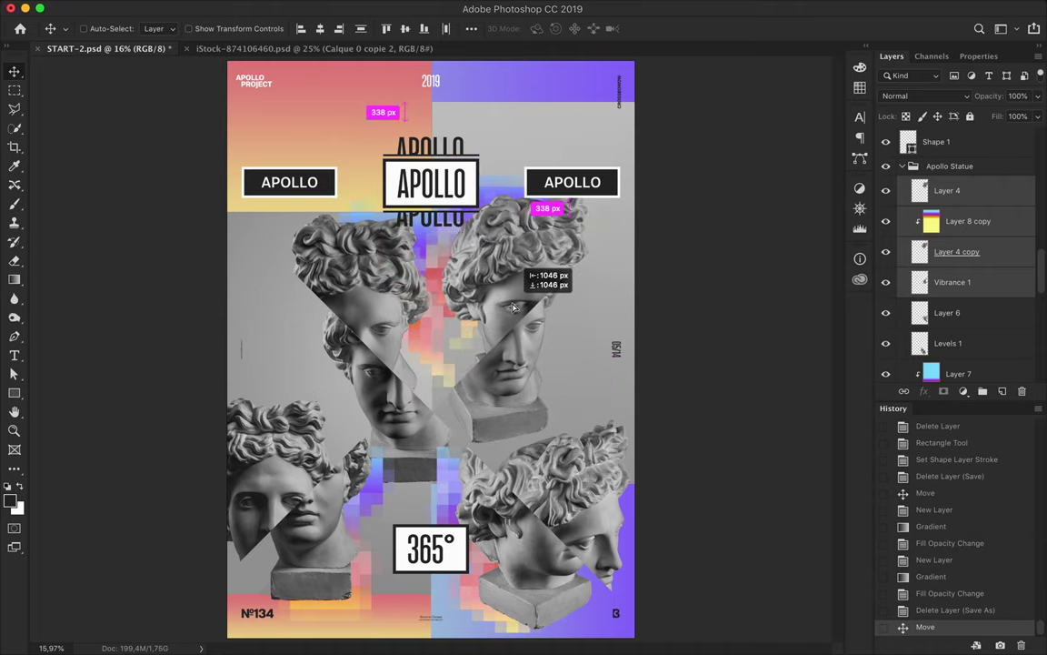
Step: Select the bottom-left bust's layers (Layer 2 to Calque 1 copie copy), then move both bottom busts toward the centre
left_click(302, 491)
scroll(964, 273, "down", 3)
left_click(964, 259)
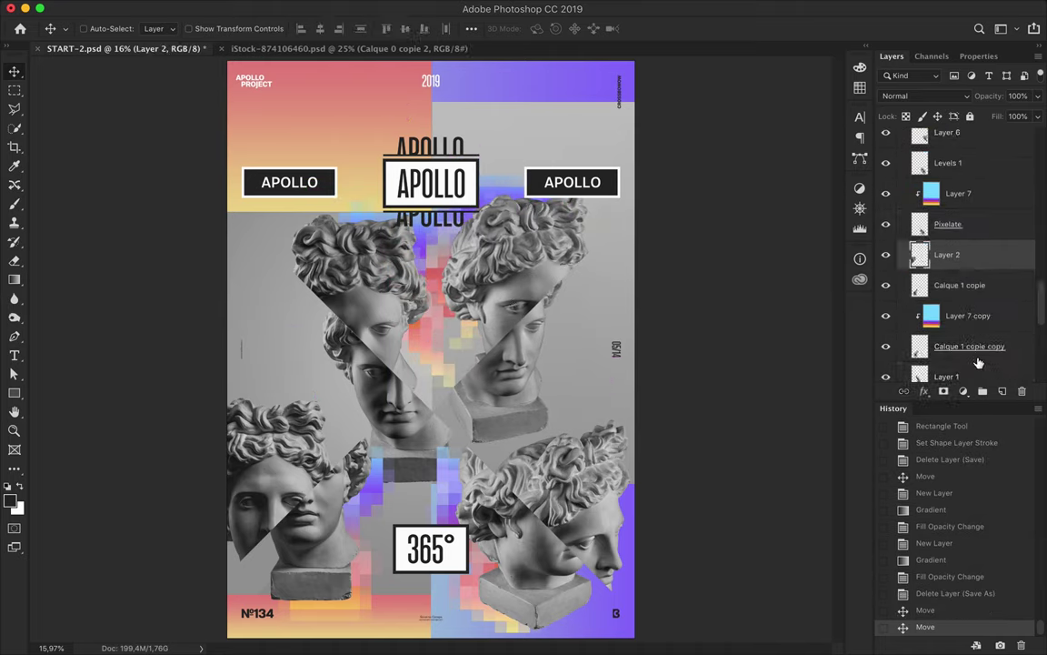
scroll(978, 327, "down", 1)
left_click(977, 327, "shift")
left_click_drag(297, 488, 346, 455)
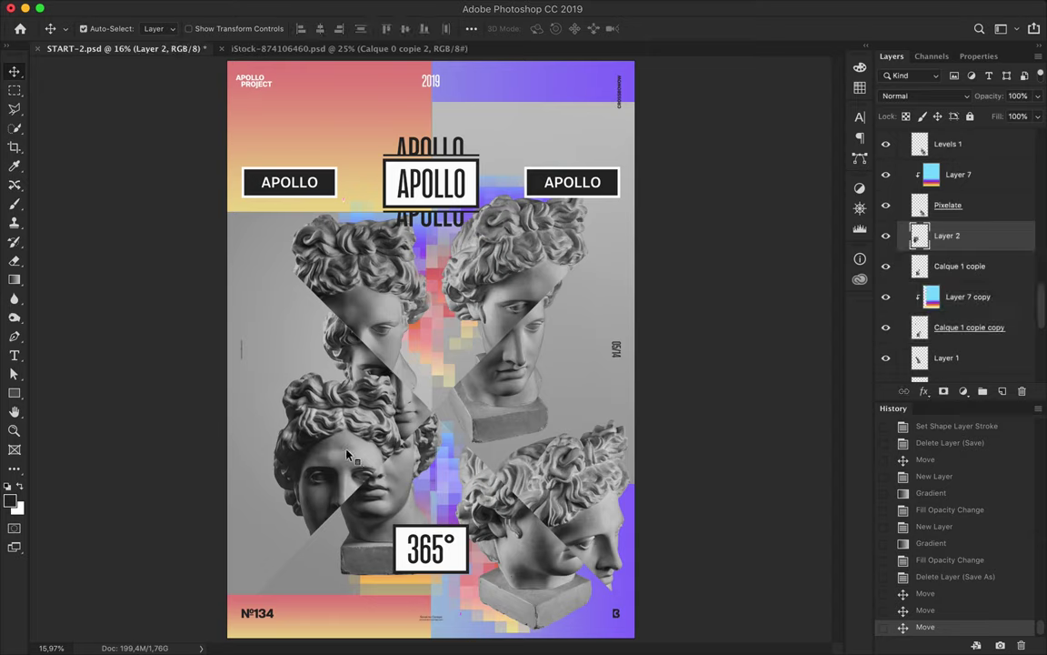
left_click_drag(948, 238, 958, 362)
scroll(982, 148, "up", 1)
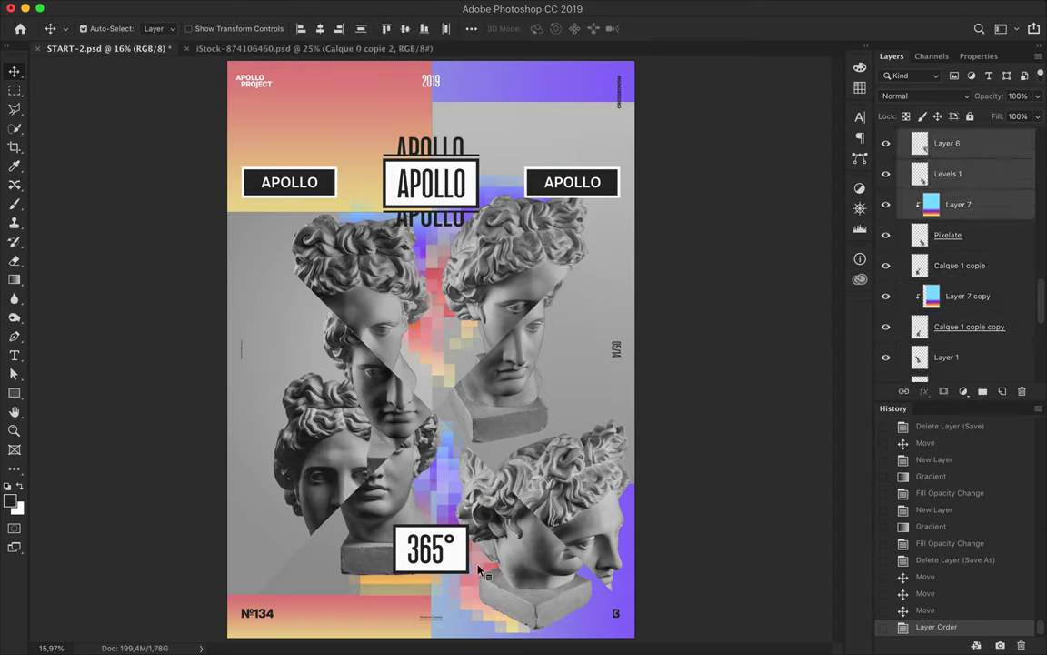
left_click_drag(582, 473, 536, 427)
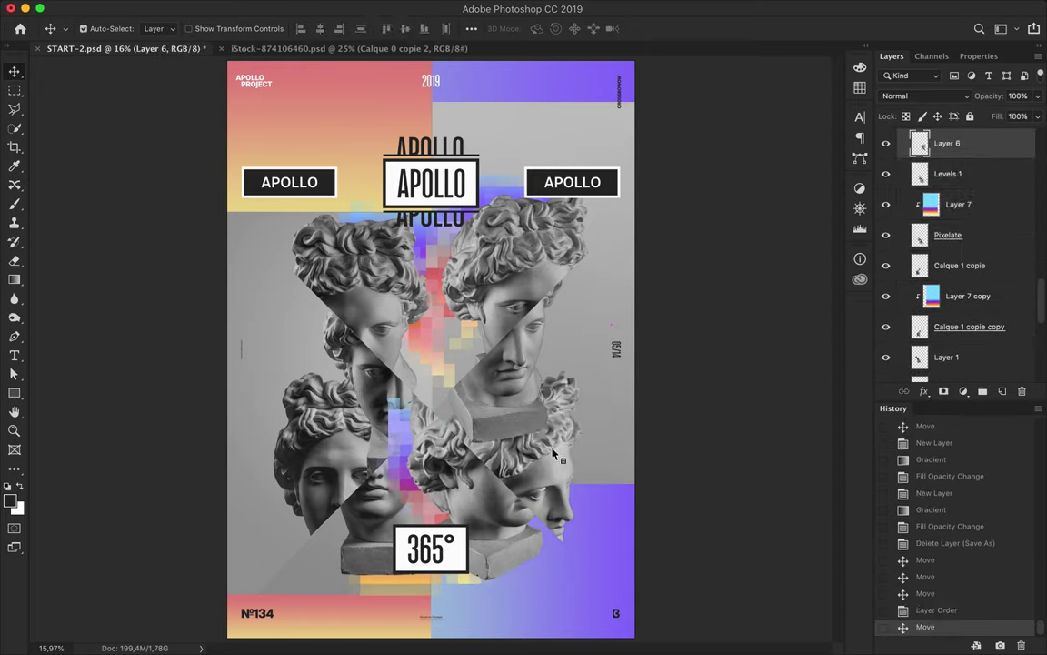
Step: Put Layer 6 in the Apollo Statue group, restack Vibrance 1 copy above Layer 2, and shift Layer 8's pixel block
left_click_drag(931, 137, 931, 145)
left_click_drag(300, 414, 268, 400)
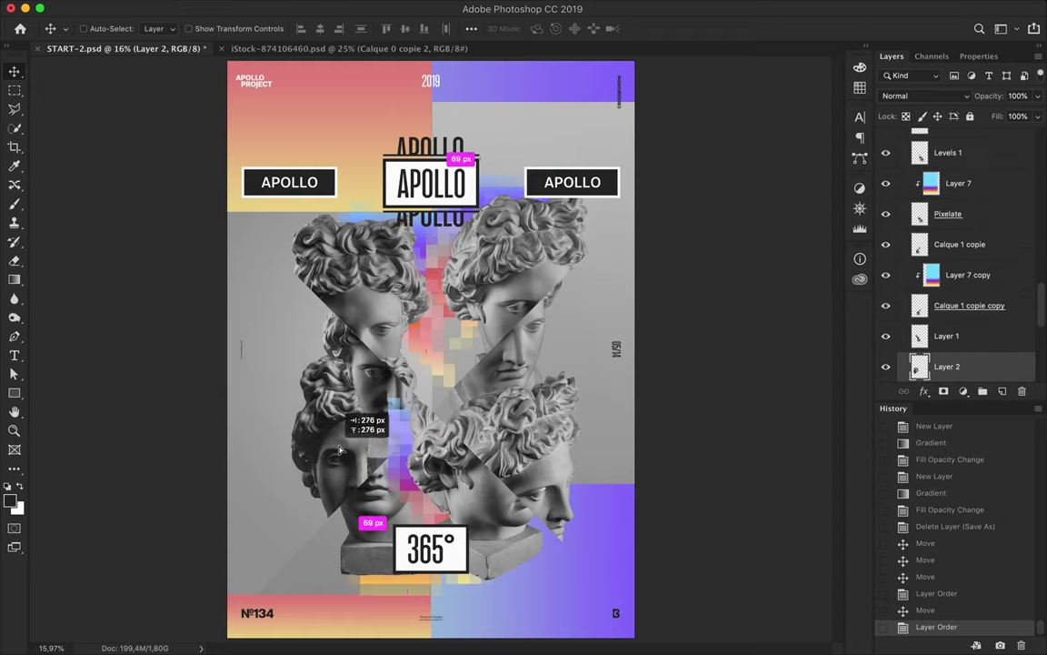
left_click(946, 364)
left_click_drag(945, 364, 945, 323)
left_click_drag(359, 264, 373, 273)
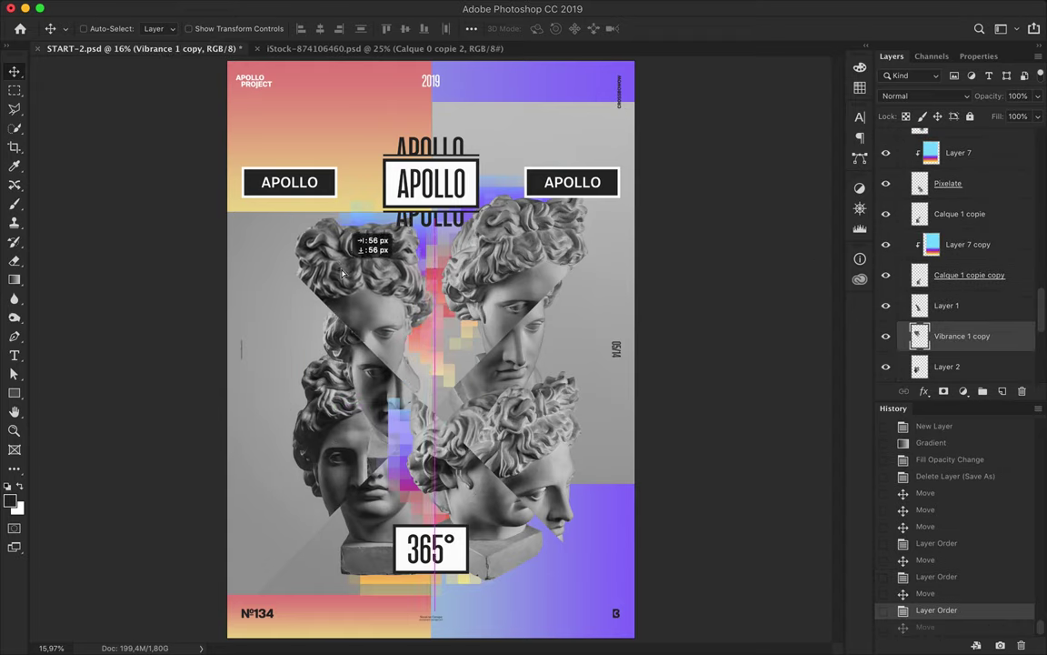
left_click_drag(514, 353, 473, 338)
left_click_drag(945, 146, 958, 275)
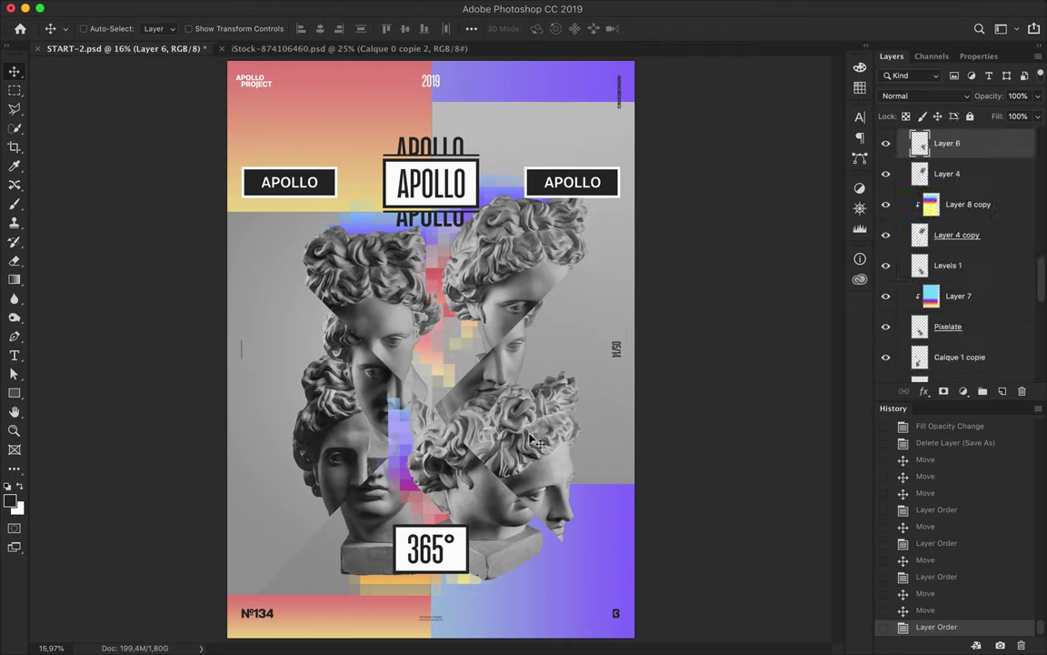
left_click_drag(518, 352, 530, 364)
mouse_move(379, 308)
left_mouse_down()
mouse_move(407, 291)
mouse_move(350, 269)
left_mouse_up()
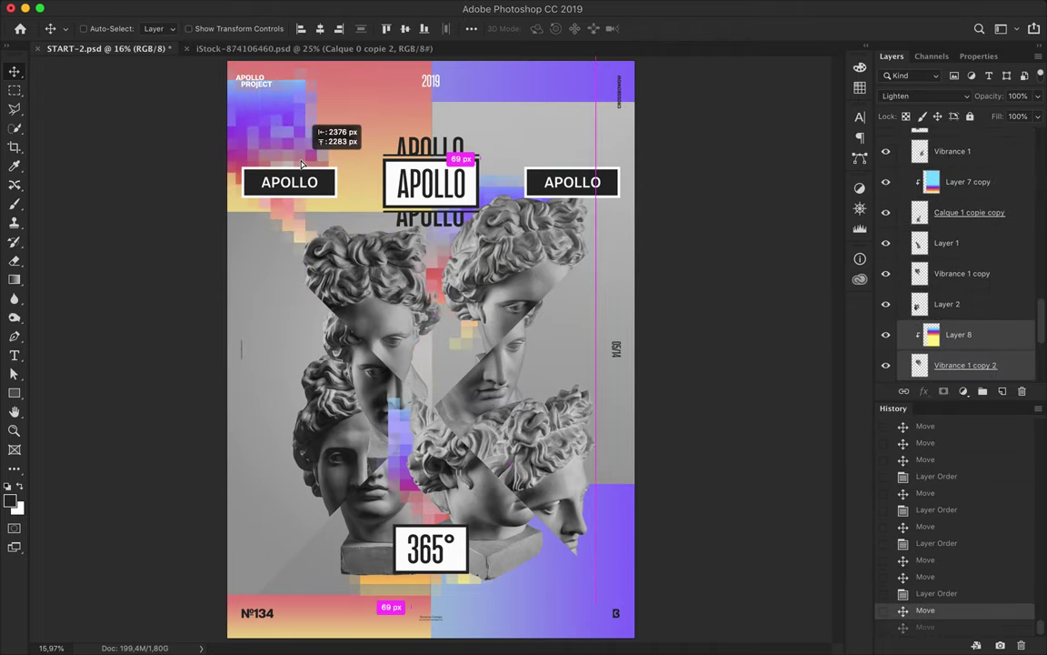
Step: Restack Layer 8 copy and Layer 4 copy above Layer 2, shift the Layer 6 head, and reposition the Layer 7 colour block
scroll(541, 403, "down", 3)
scroll(616, 411, "up", 3)
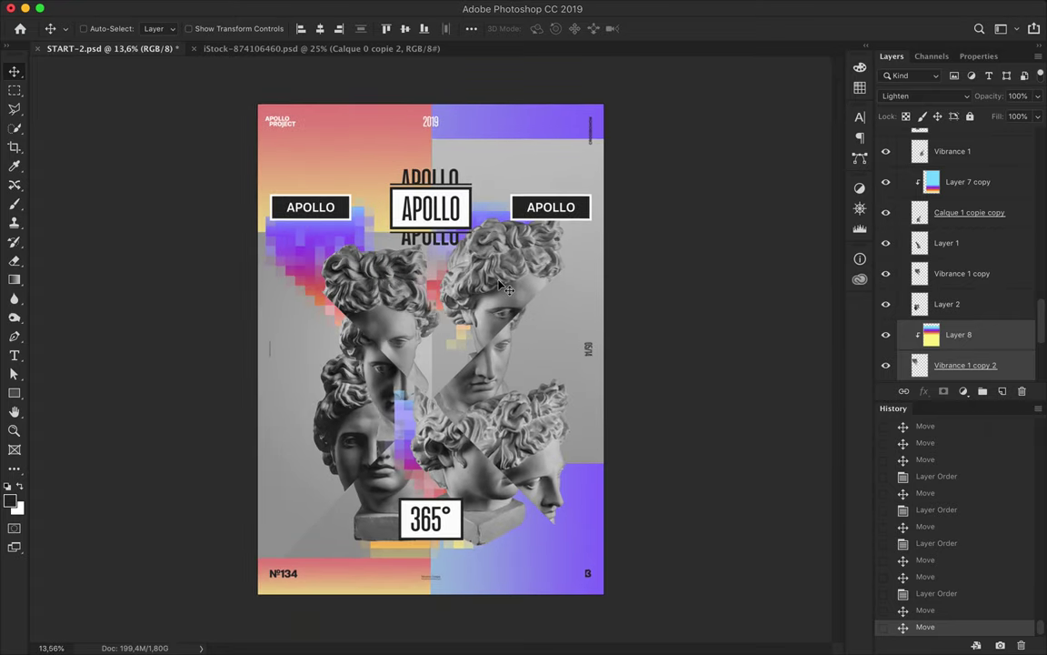
left_click_drag(454, 257, 427, 300)
mouse_move(955, 272)
left_mouse_down()
mouse_move(943, 265)
mouse_move(953, 345)
left_mouse_up()
left_click_drag(955, 171, 955, 318)
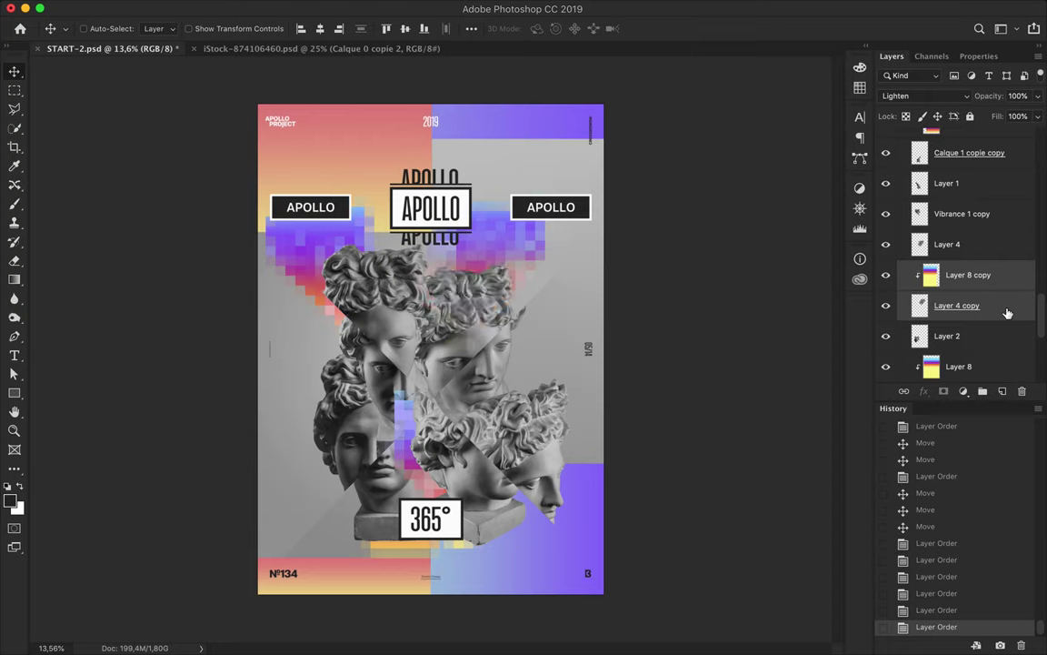
left_click_drag(466, 238, 556, 240)
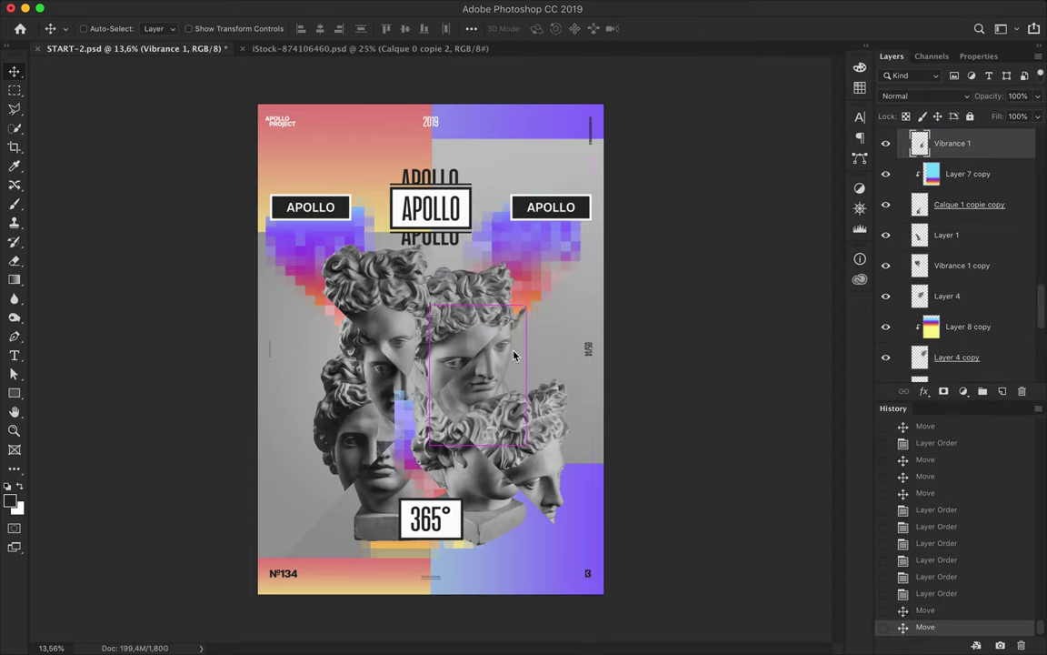
left_click_drag(488, 373, 514, 429)
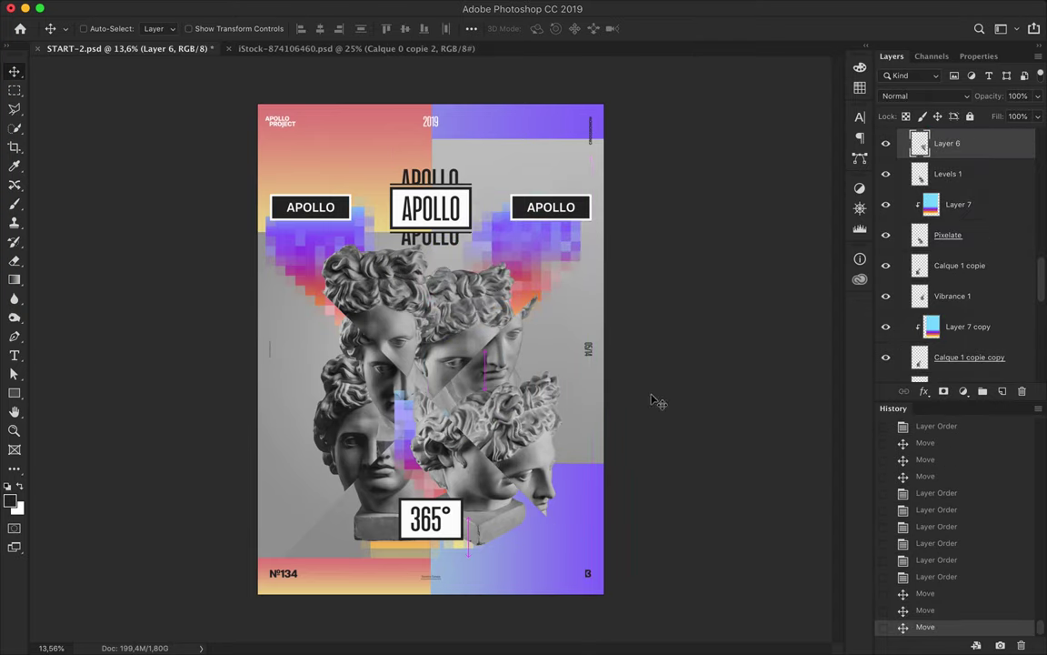
mouse_move(410, 404)
left_mouse_down()
mouse_move(422, 472)
mouse_move(349, 550)
left_mouse_up()
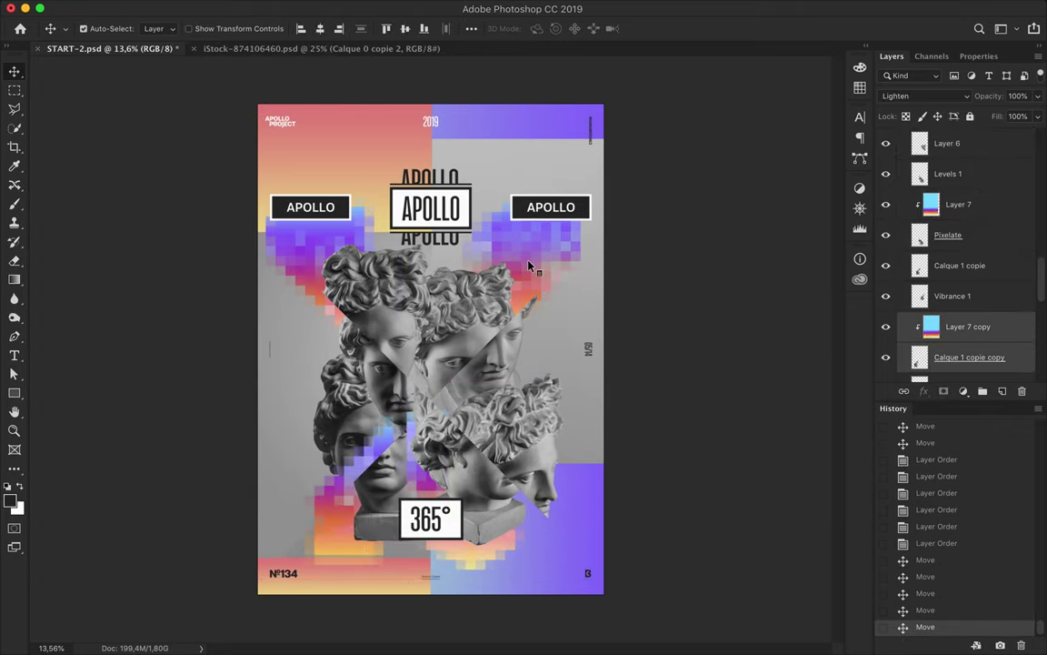
Step: Reorder the selected layers and place a colour block, then try moving the Apollo Statue group and undo it
left_click_drag(936, 351, 936, 272)
left_click_drag(919, 329, 918, 300)
left_click_drag(918, 351, 951, 181)
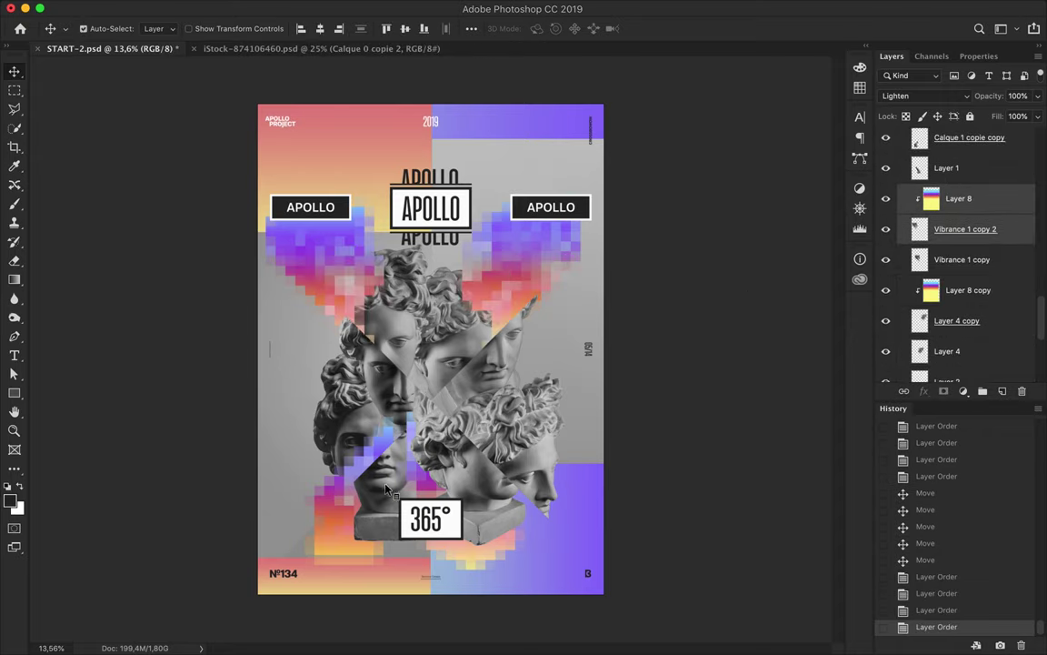
left_click_drag(386, 490, 393, 384)
left_click(393, 384)
scroll(400, 381, "up", 3)
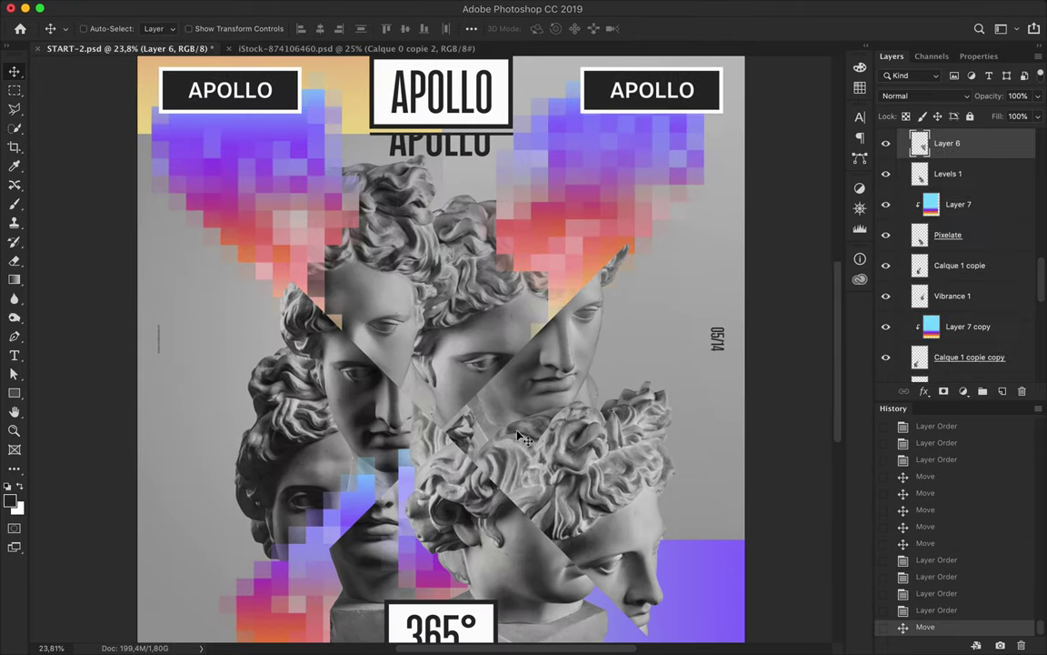
scroll(518, 437, "down", 2)
scroll(922, 205, "down", 5)
left_click(949, 281)
left_click_drag(500, 369, 518, 391)
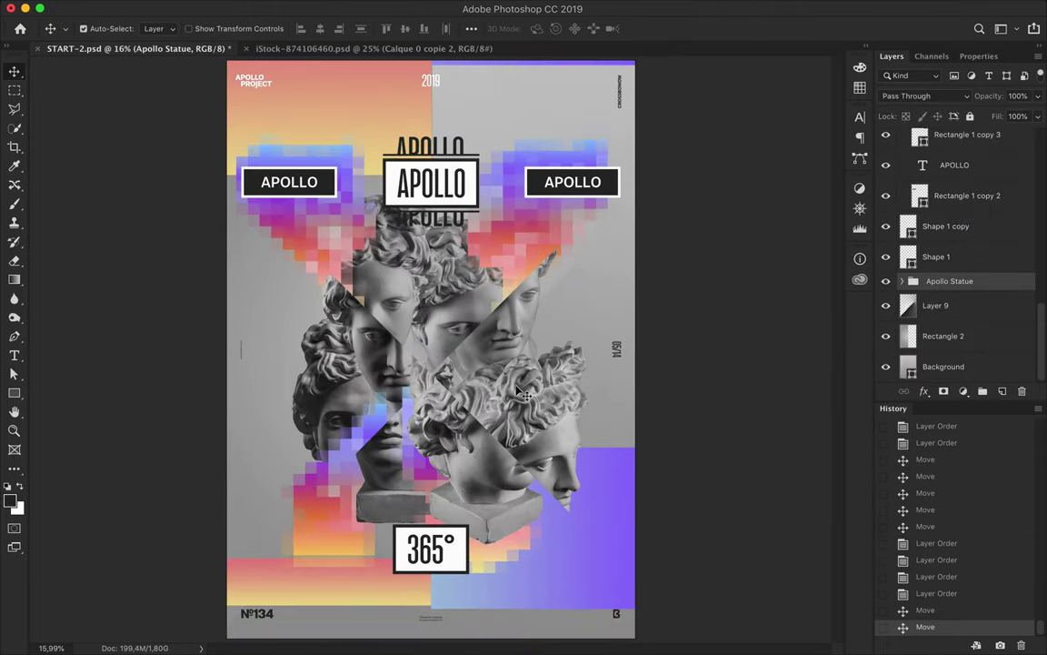
key("ctrl+z")
Step: Move the Rectangle 3 pixel rectangles and the Apollo Statue cluster up on the poster
left_click_drag(909, 285, 945, 260)
scroll(946, 261, "up", 5)
scroll(947, 261, "up", 3)
left_click(902, 235)
left_click_drag(488, 464, 488, 442)
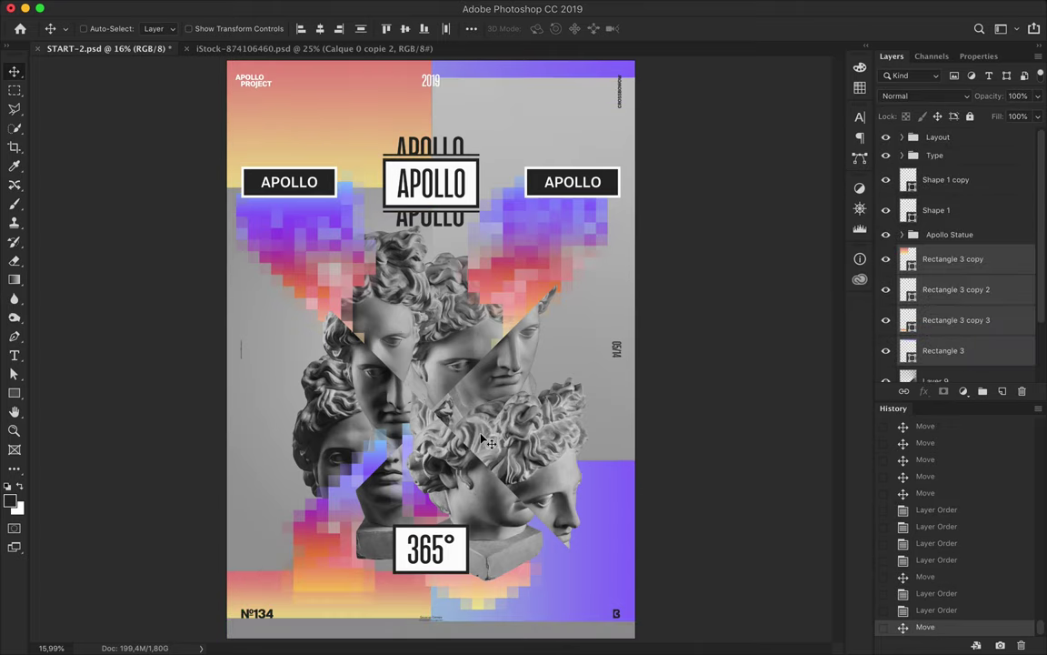
left_click(949, 235)
left_click_drag(543, 356, 543, 334)
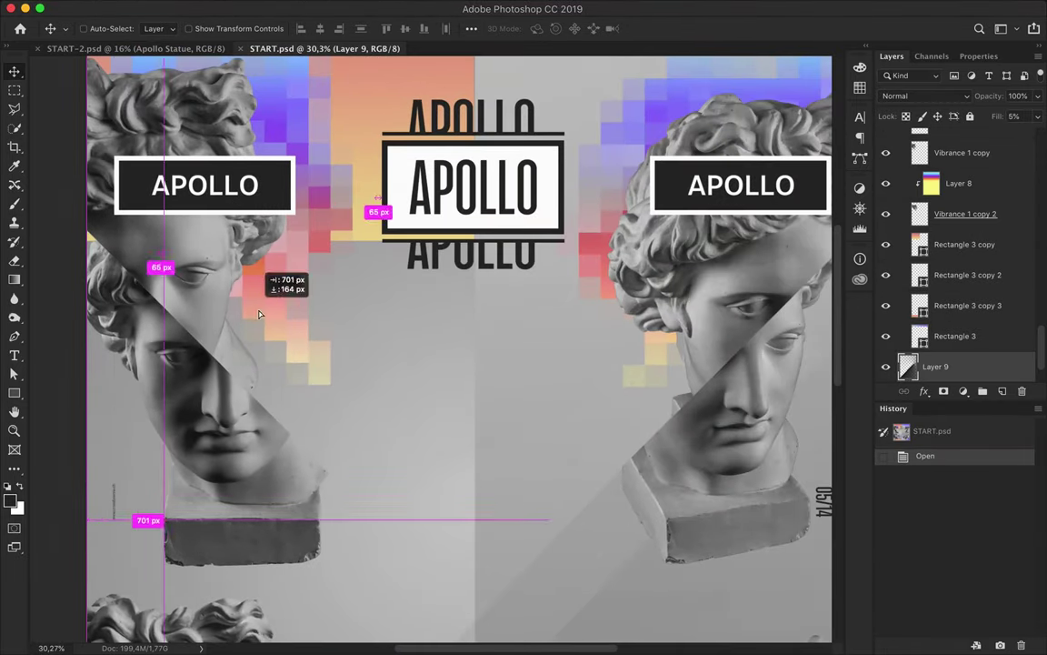
Step: Add offset duplicates of face slices on the top-left and lower-left statues
left_click_drag(259, 314, 254, 309)
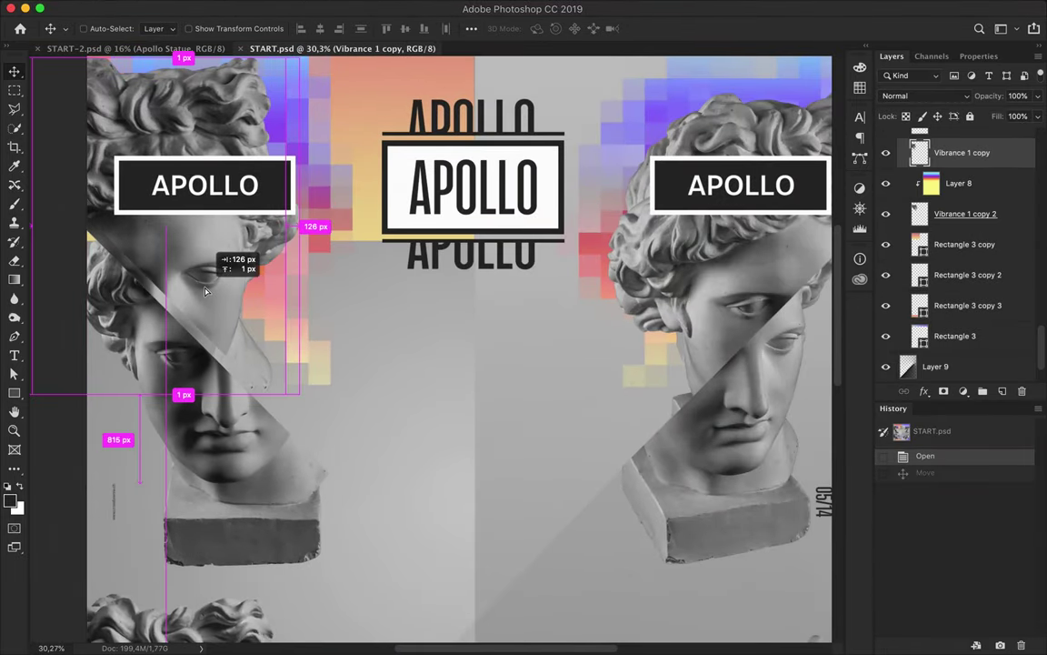
left_click_drag(210, 273, 219, 282)
scroll(387, 364, "down", 2)
scroll(388, 364, "down", 3)
mouse_move(287, 401)
left_mouse_down()
mouse_move(300, 405)
mouse_move(304, 459)
mouse_move(351, 470)
mouse_move(342, 478)
mouse_move(273, 381)
left_mouse_up()
key("ctrl+alt+z")
key("ctrl+alt+z")
key("ctrl+shift+z")
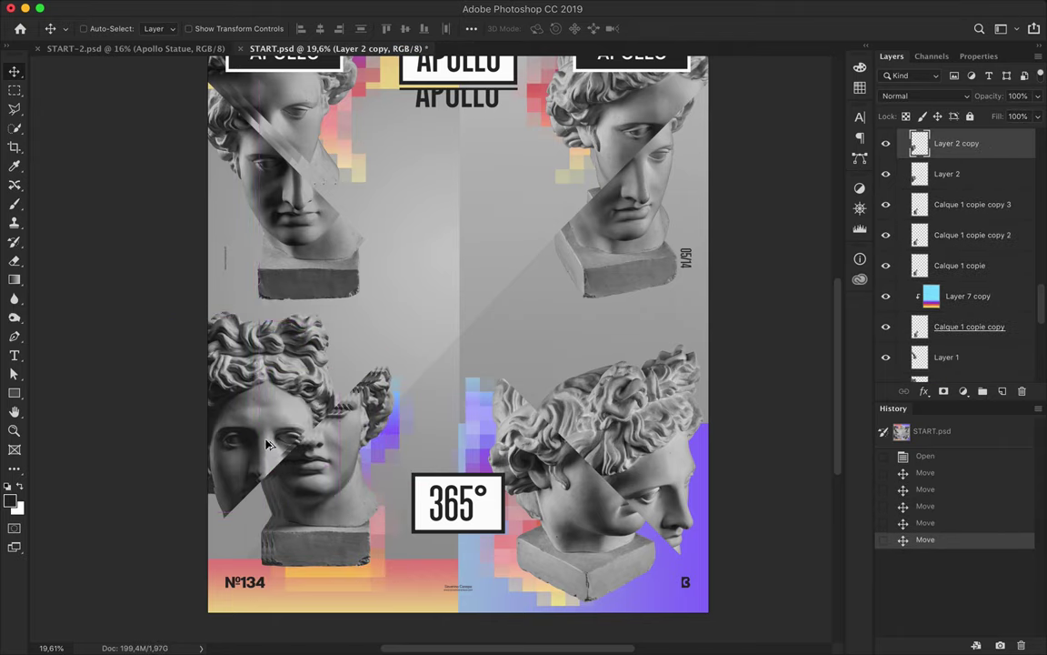
Step: Add offset slice duplicates on the lower-right and upper-left statues, then show the guides
mouse_move(564, 482)
left_mouse_down()
mouse_move(615, 443)
mouse_move(555, 400)
mouse_move(509, 427)
mouse_move(582, 382)
left_mouse_up()
scroll(602, 363, "up", 3)
mouse_move(309, 291)
left_mouse_down()
mouse_move(304, 243)
mouse_move(292, 252)
left_mouse_up()
mouse_move(640, 285)
left_mouse_down()
mouse_move(549, 175)
mouse_move(609, 204)
left_mouse_up()
scroll(561, 444, "down", 1)
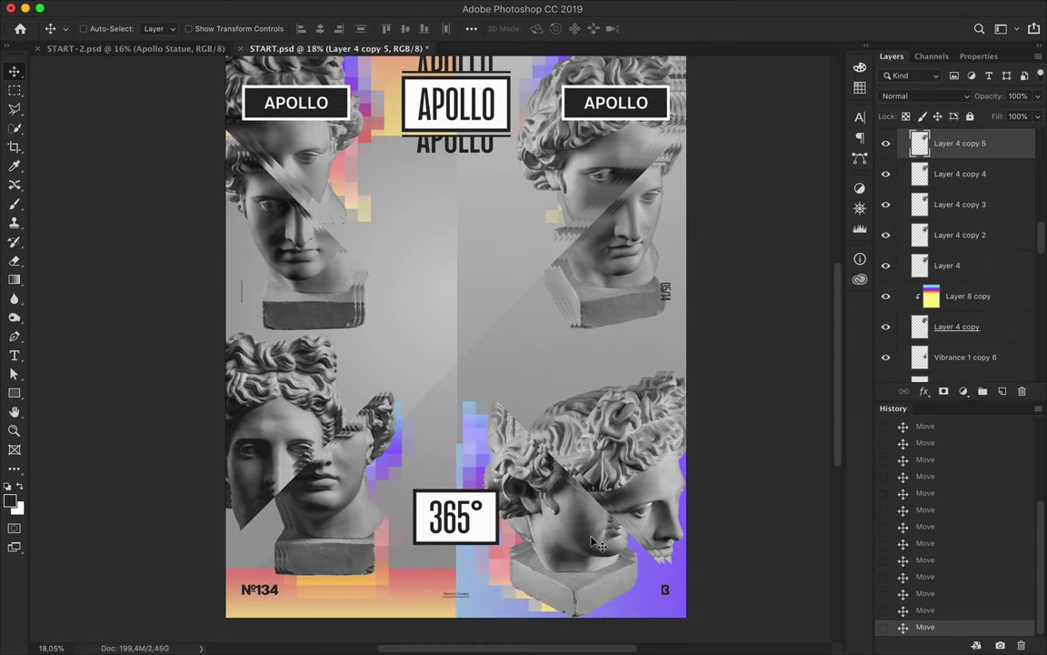
mouse_move(612, 519)
left_mouse_down()
mouse_move(582, 549)
mouse_move(524, 496)
left_mouse_up()
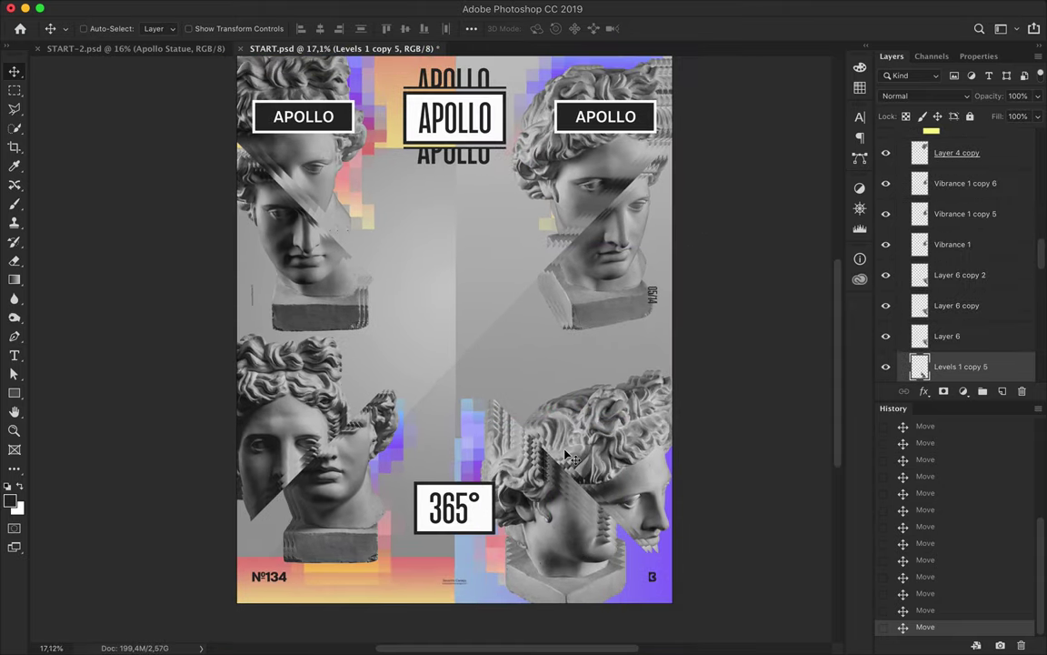
scroll(502, 382, "up", 3)
scroll(508, 377, "up", 3)
scroll(511, 382, "down", 2)
scroll(463, 345, "down", 2)
scroll(319, 200, "up", 2)
scroll(318, 195, "up", 1)
key("ctrl+semicolon")
scroll(396, 200, "up", 3)
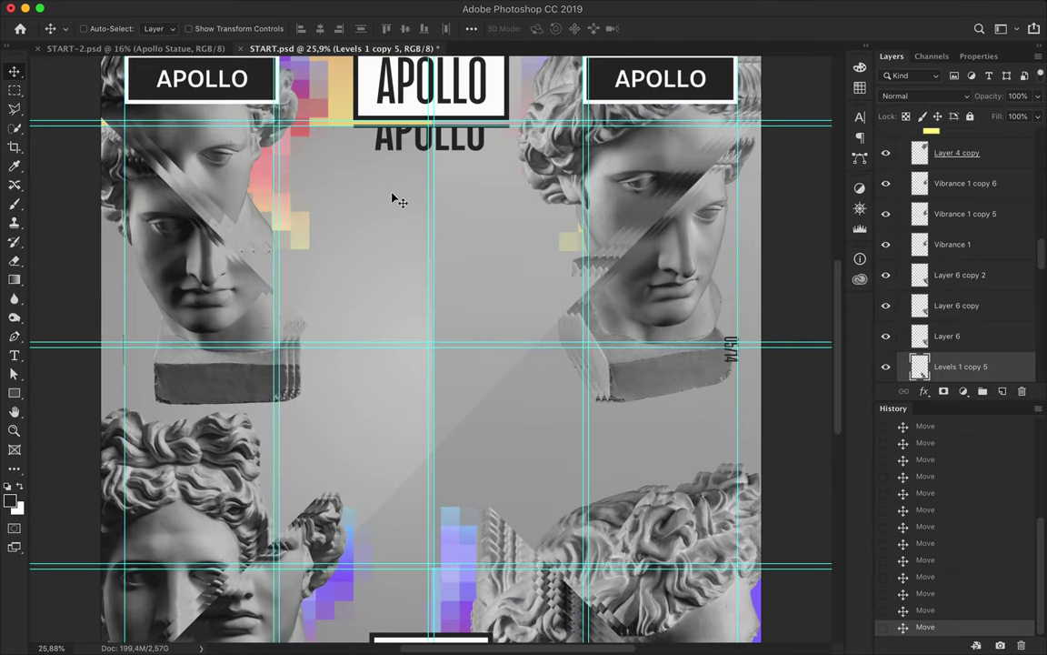
Step: Expand the Layout group and move a slice of the left head upward
scroll(955, 255, "up", 5)
left_click(937, 137)
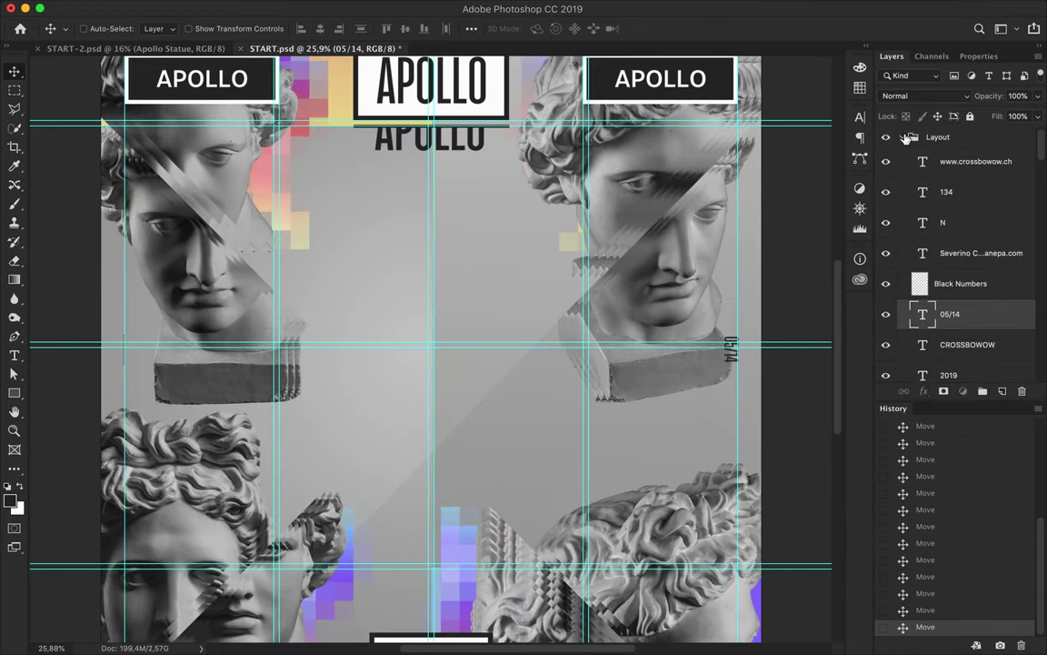
scroll(273, 409, "down", 3)
scroll(202, 474, "down", 3)
scroll(202, 455, "up", 5)
scroll(191, 382, "up", 1)
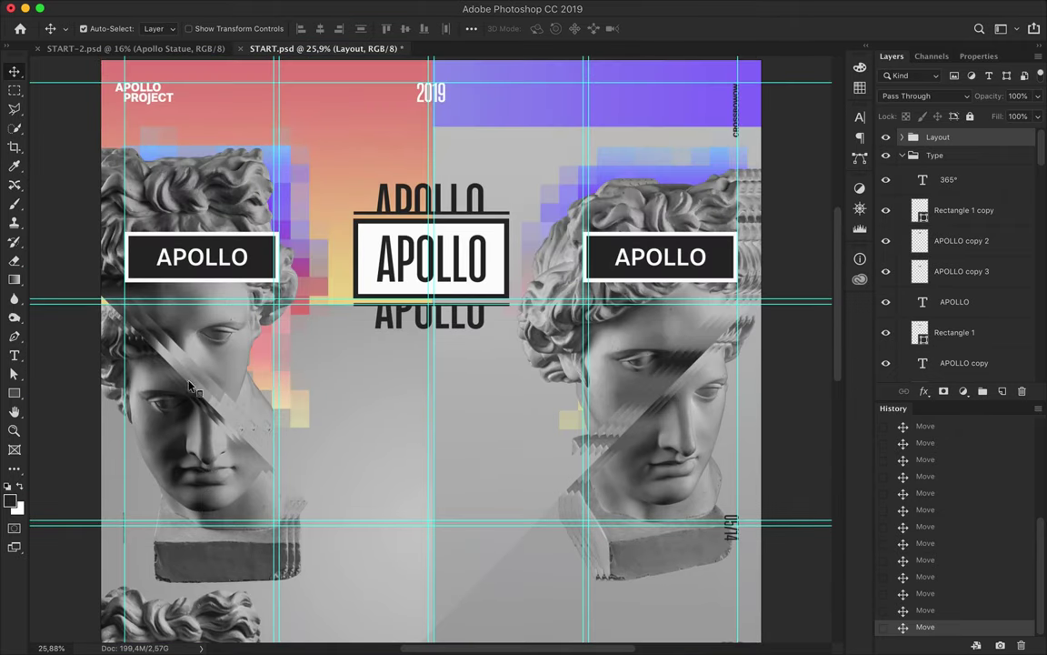
left_click(186, 366, "ctrl")
left_click_drag(205, 345, 214, 314)
scroll(378, 345, "down", 2)
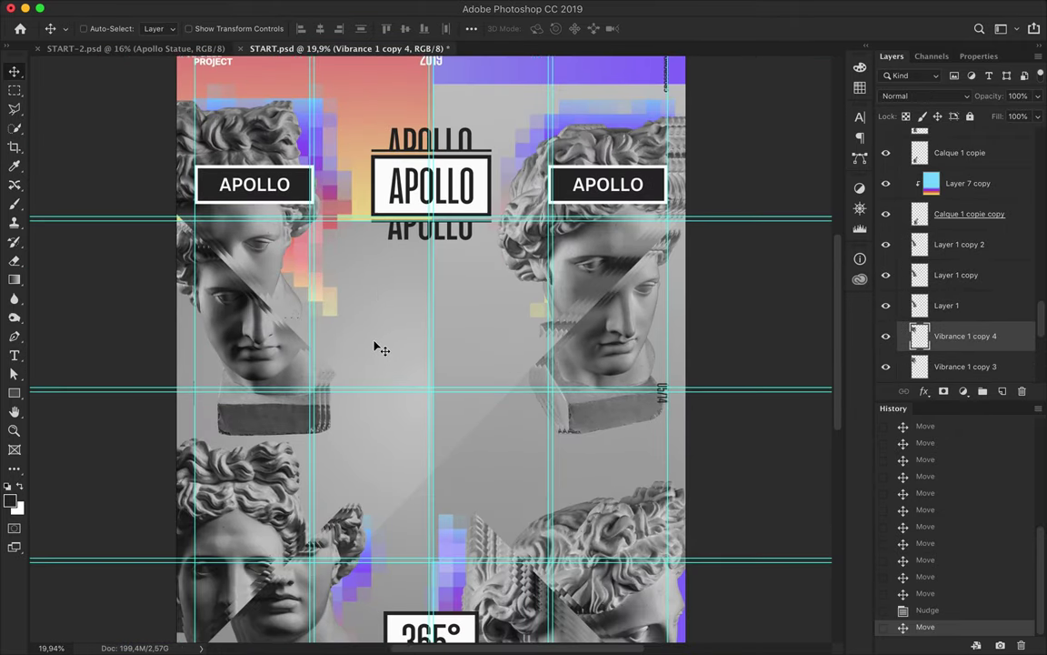
scroll(375, 342, "down", 3)
scroll(374, 341, "up", 3)
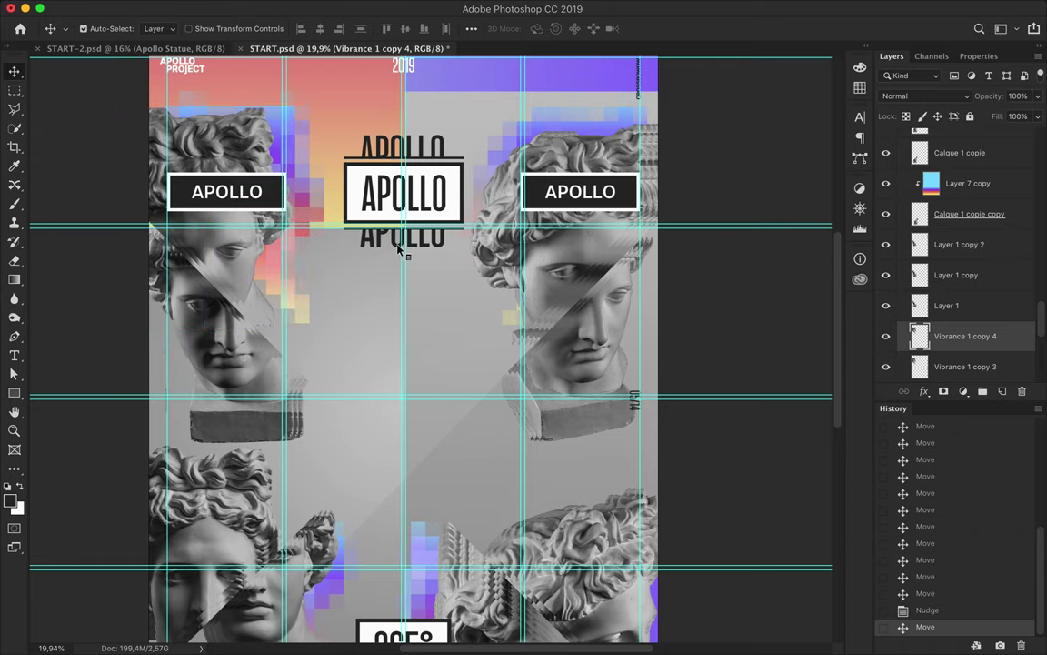
Step: Select the top APOLLO label, undo the last move, and restack a pixel-block layer
left_click(397, 248)
scroll(470, 386, "down", 2)
scroll(467, 381, "down", 1)
key("ctrl+z")
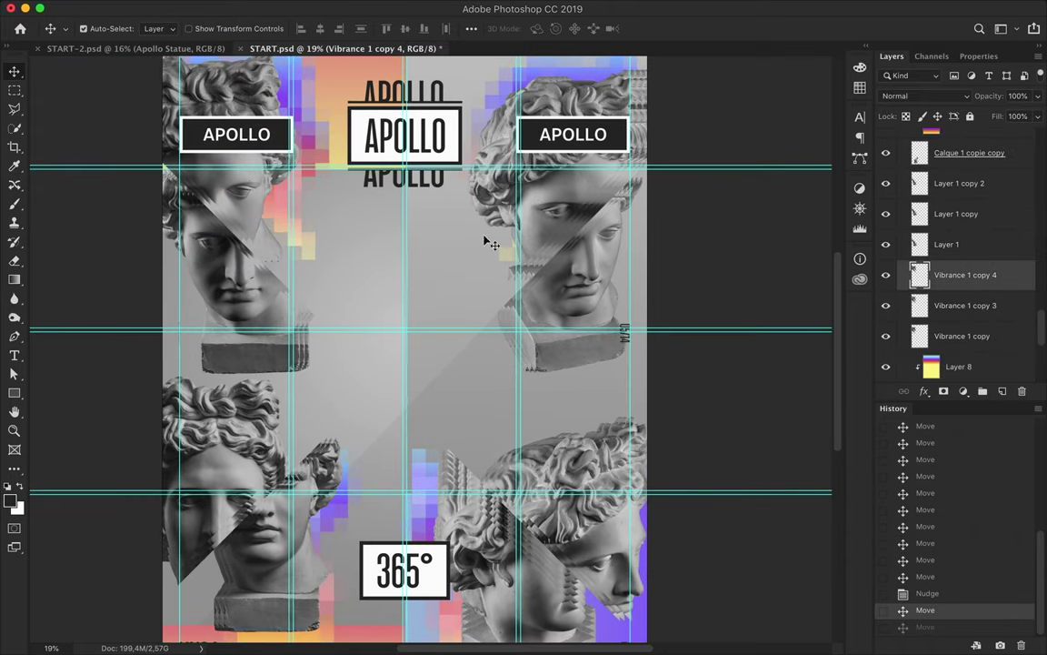
scroll(958, 273, "down", 3)
left_click(955, 206, "shift")
mouse_move(946, 205)
left_mouse_down()
mouse_move(276, 214)
mouse_move(348, 270)
left_mouse_up()
Step: Move the Layer 7 copy pixel block lower and the purple pixel block up and right
left_click(918, 607)
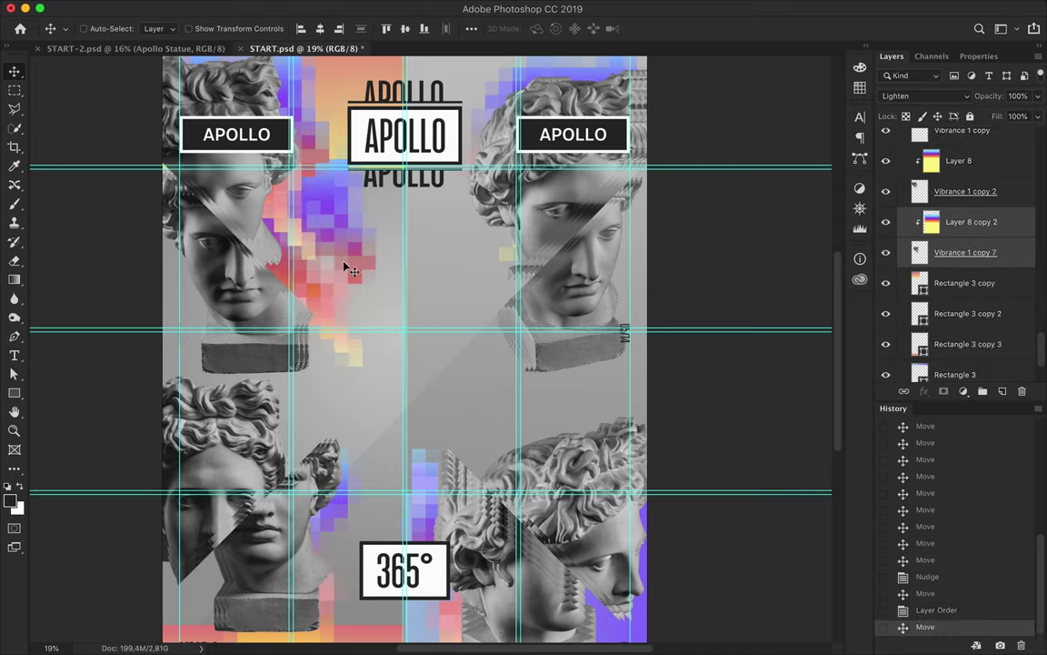
left_click_drag(348, 269, 427, 437)
scroll(1008, 274, "up", 3)
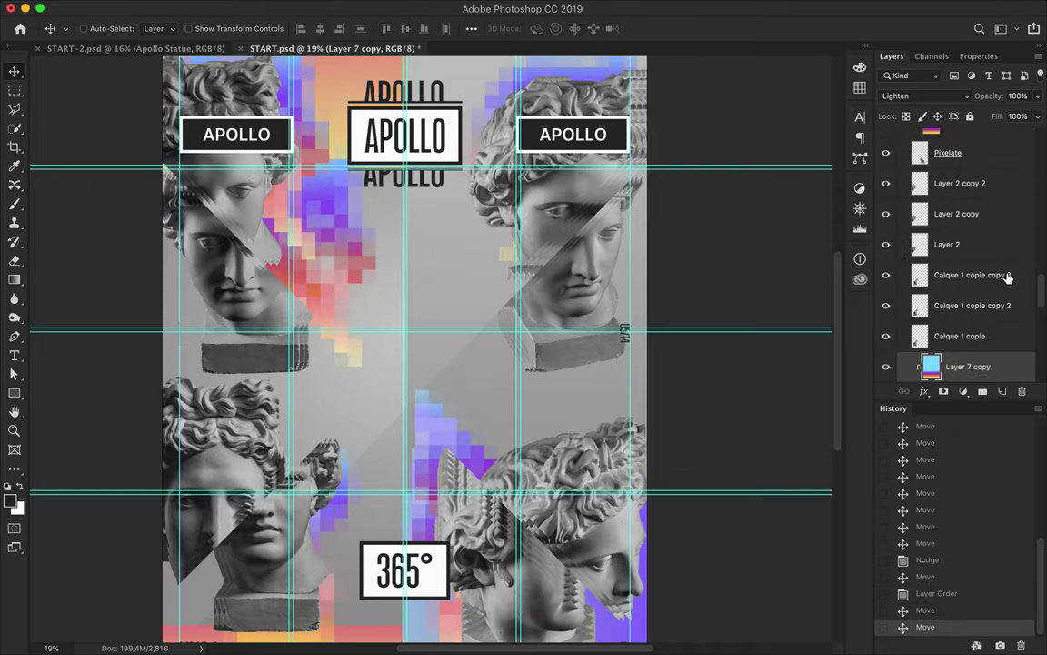
scroll(1007, 275, "down", 2)
left_click_drag(318, 436, 379, 439)
scroll(936, 137, "down", 3)
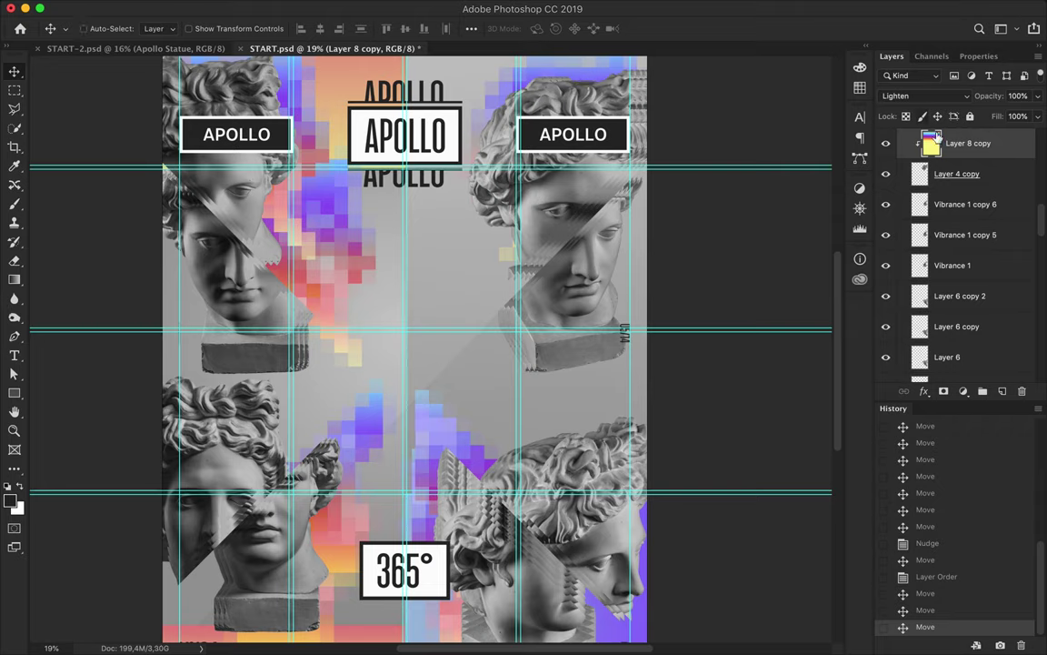
Step: Duplicate the pixel blocks to a new spot, hide the guides, and step back through History
left_click_drag(427, 236, 549, 82)
scroll(484, 259, "down", 2)
key("ctrl+semicolon")
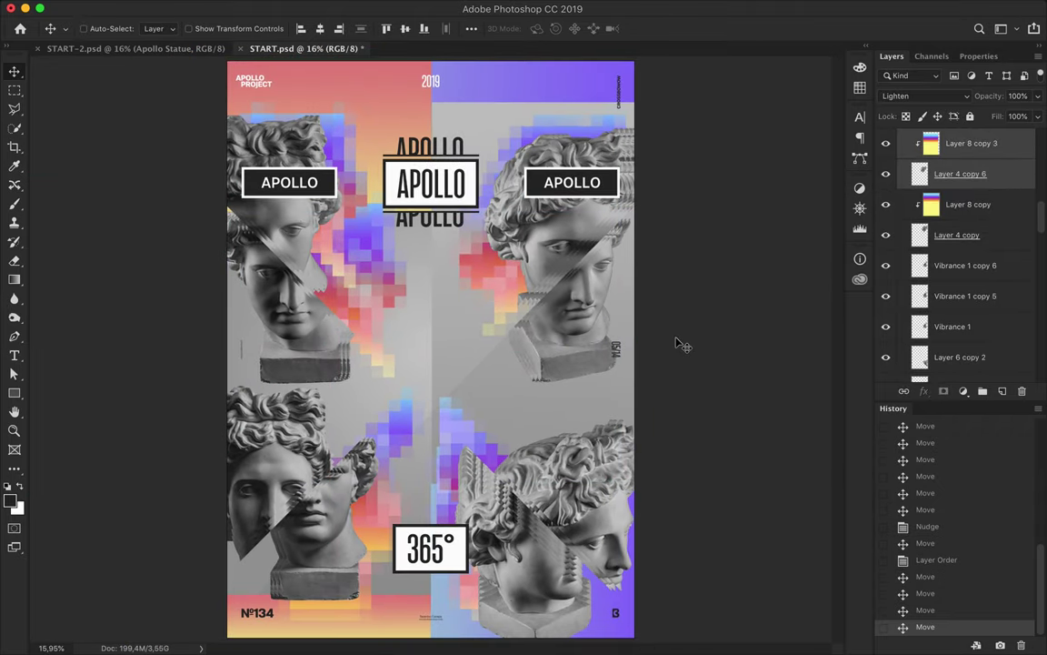
left_click(966, 509)
left_click(954, 559)
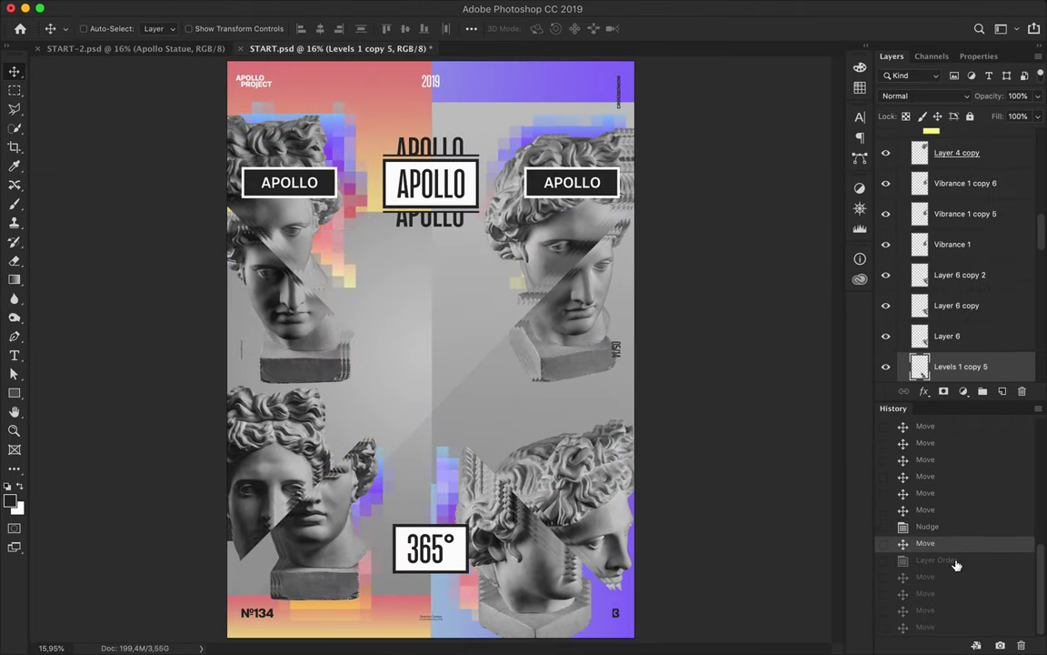
left_click(952, 527)
Step: Duplicate the faint diagonal light layer and free-transform the Rectangle 3 band
left_click(479, 392, "ctrl")
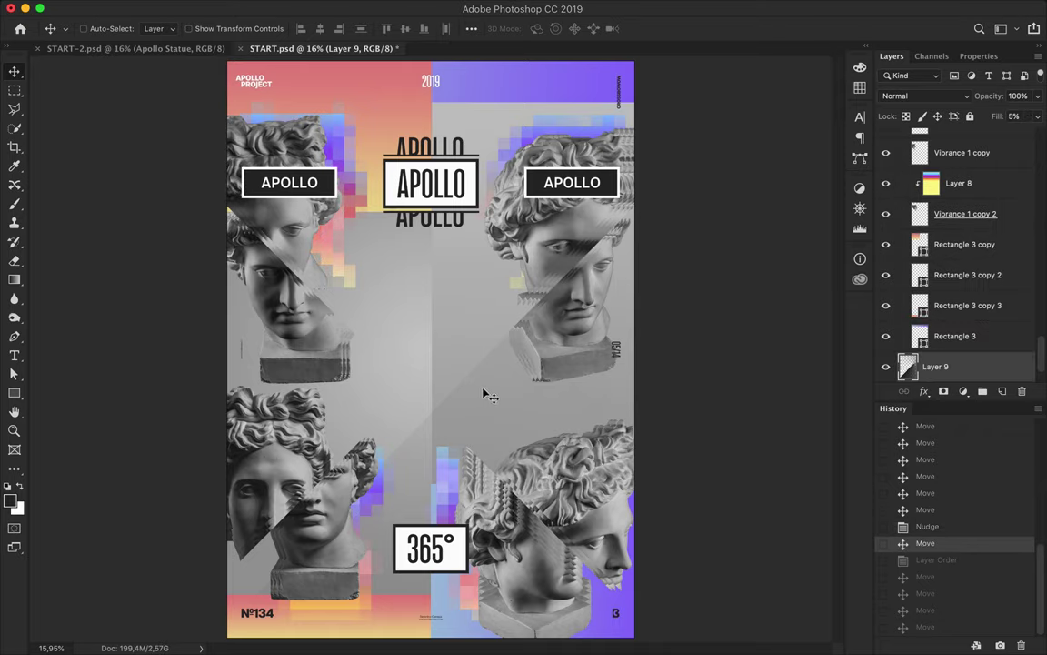
left_click_drag(479, 389, 484, 393)
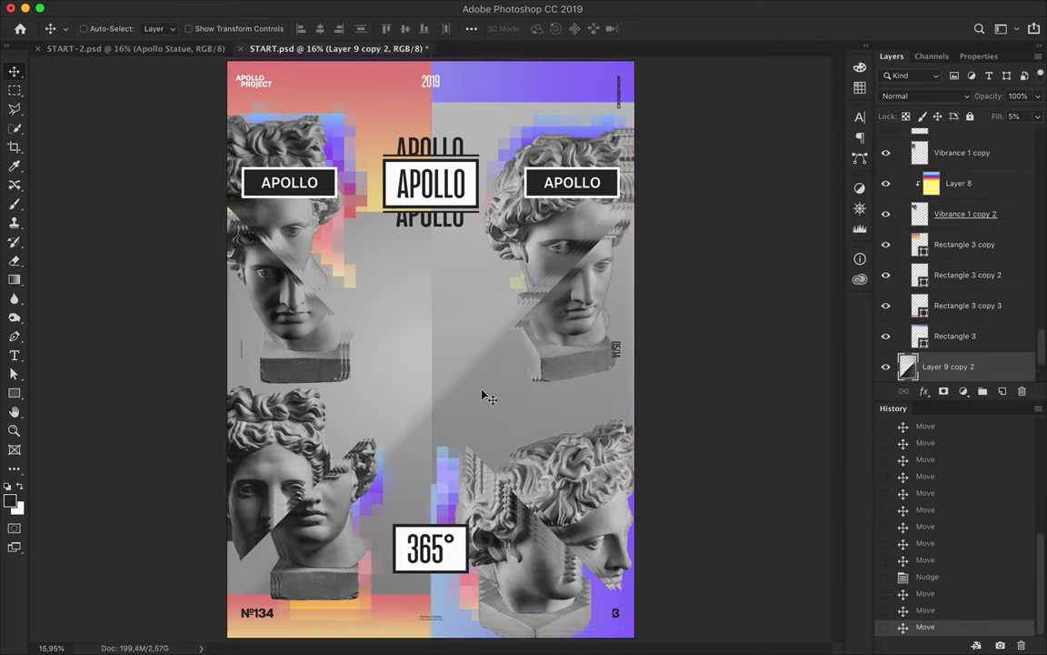
left_click(515, 98, "ctrl")
key("ctrl+z")
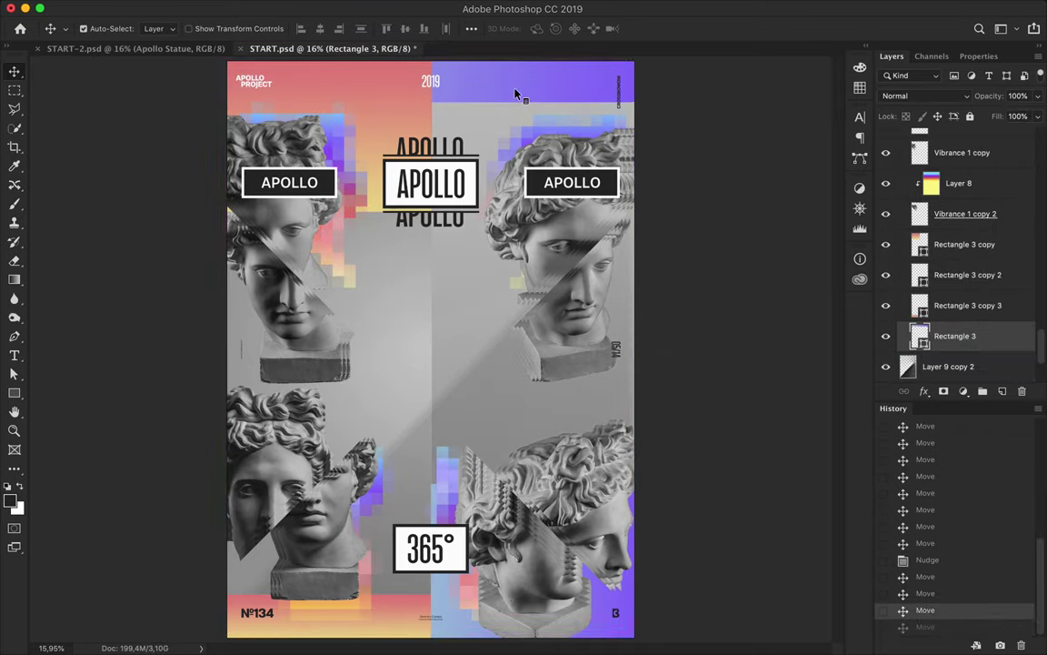
key("ctrl+t")
key("Return")
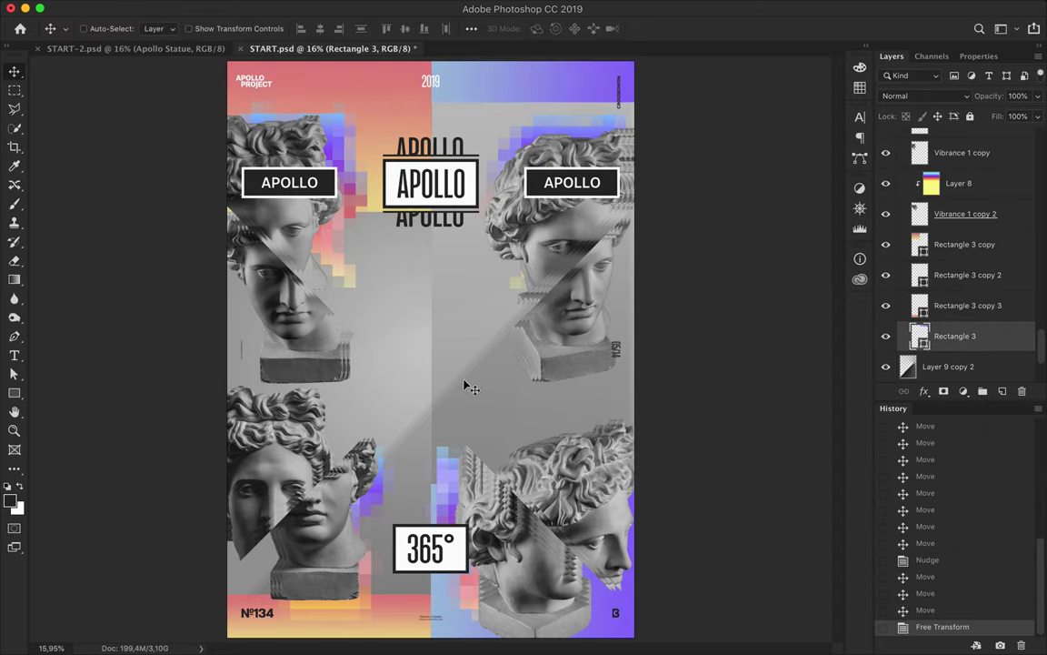
Step: Group the first head's Layer 4 copy slices and rename the group by its position
key("alt+bracketright")
key("alt+bracketright")
key("alt+bracketright")
key("alt+bracketright")
key("alt+bracketright")
key("alt+bracketright")
key("alt+bracketright")
key("alt+bracketright")
key("alt+bracketright")
key("alt+bracketright")
key("alt+bracketright")
left_click(954, 297, "shift")
scroll(887, 333, "down", 2)
scroll(884, 333, "down", 2)
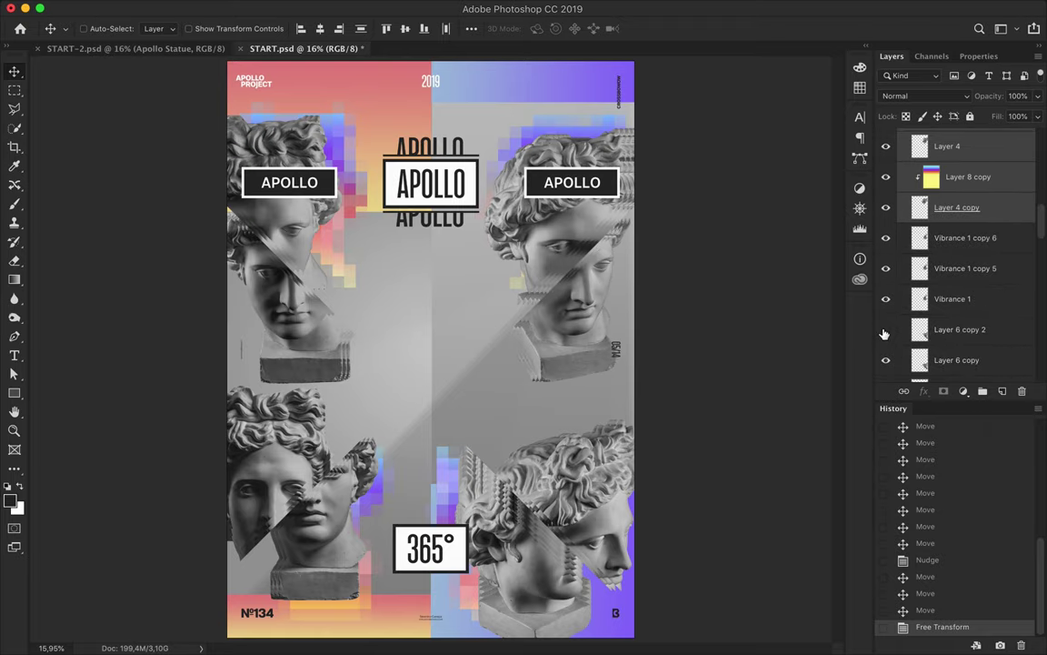
left_click(983, 391)
double_click(941, 238)
type("Top Right")
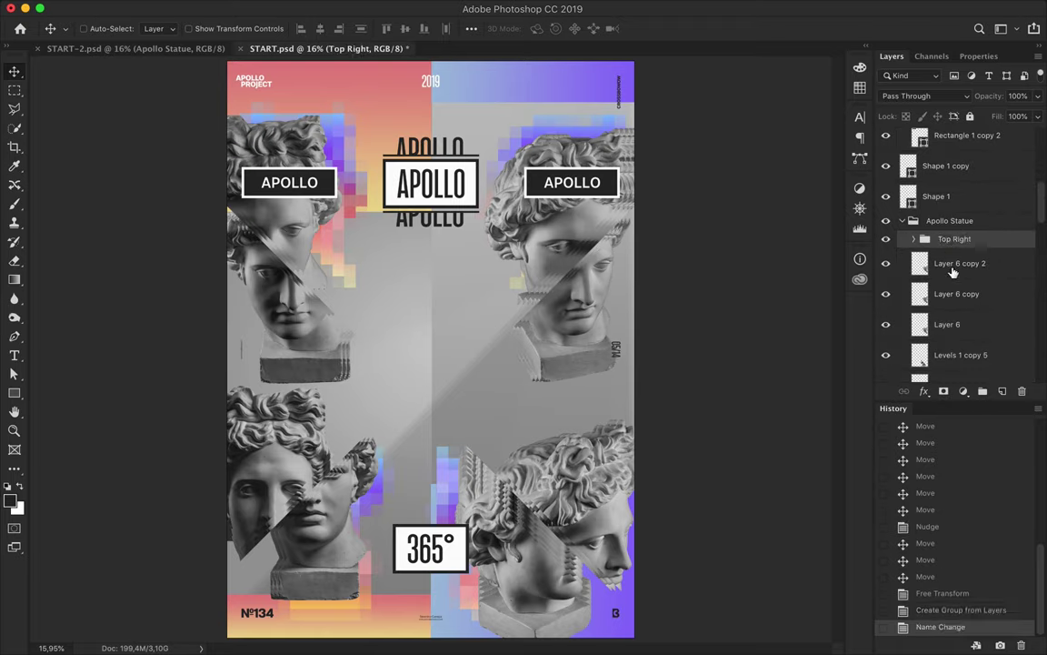
Step: Group the next two heads' slice layers into their own groups
left_click(953, 266)
scroll(887, 291, "down", 5)
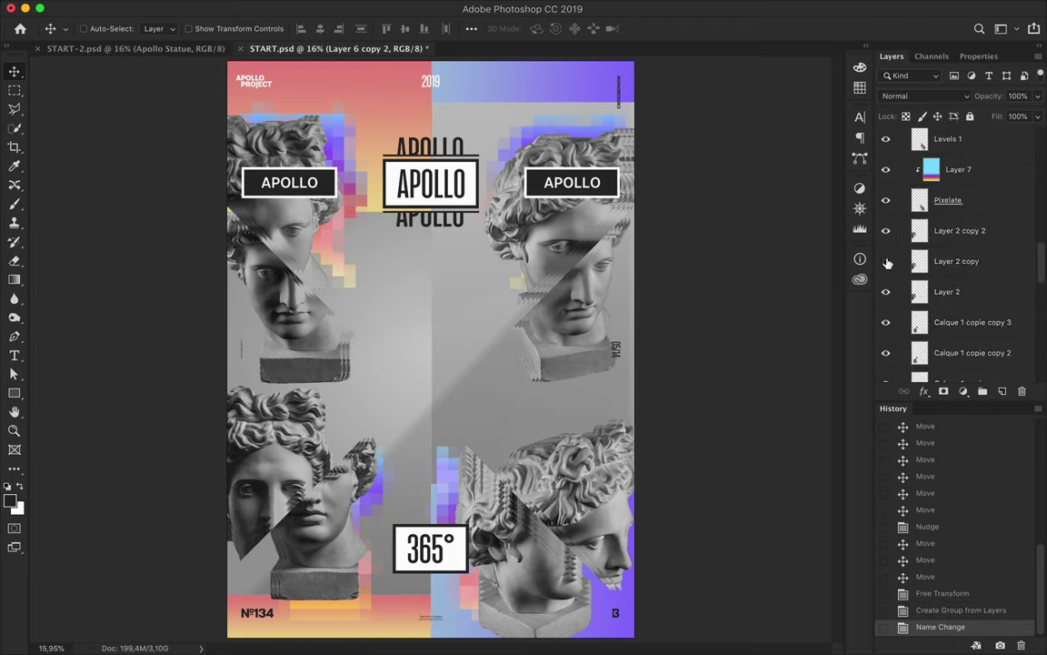
key("ctrl+g")
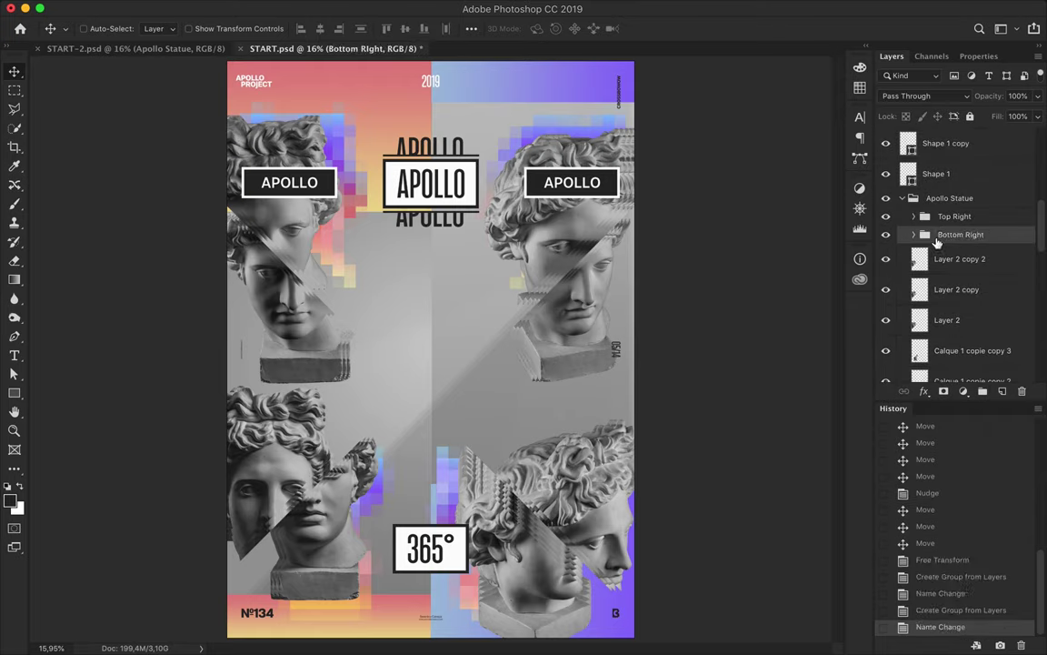
left_click(963, 269)
left_click(967, 145, "shift")
key("ctrl+g")
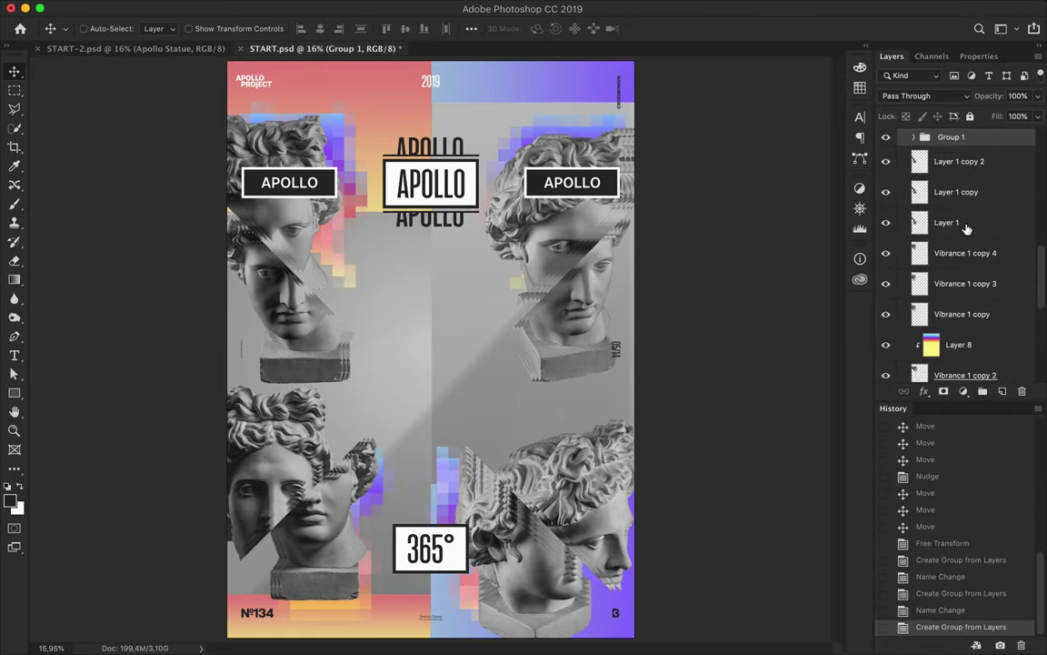
Step: Rename another head group and group the last head's layers
scroll(955, 300, "up", 4)
double_click(952, 334)
left_click(950, 329)
scroll(950, 329, "down", 5)
key("ctrl+g")
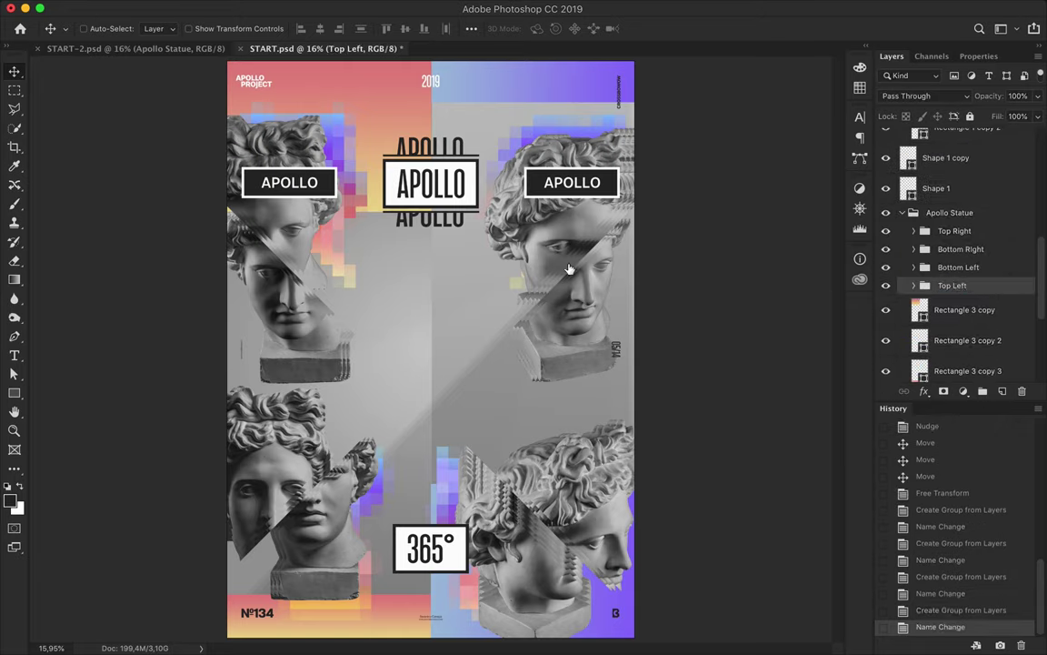
Step: Shift the Top Left, Top Right, Bottom Left and Bottom Right head groups into more even positions
left_click_drag(287, 270, 314, 307)
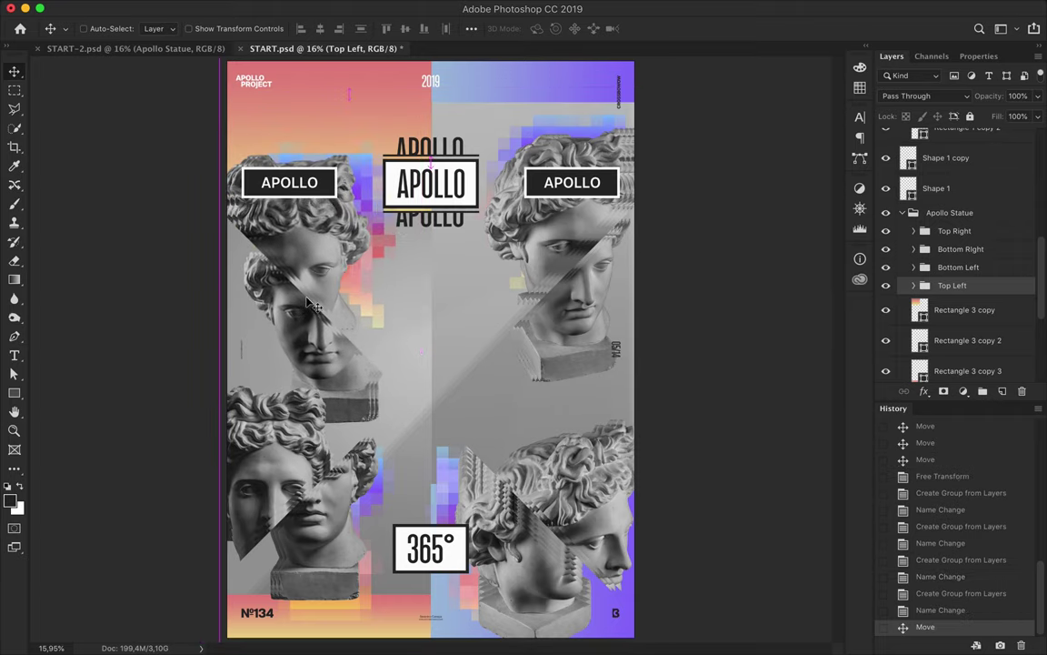
left_click_drag(550, 243, 532, 263)
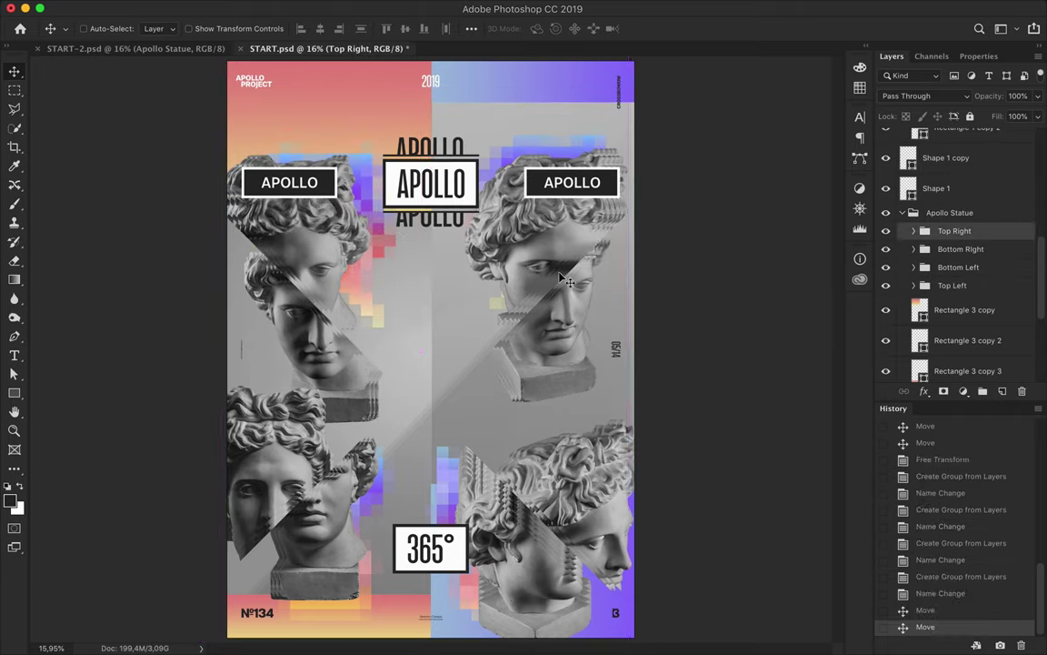
left_click(912, 277)
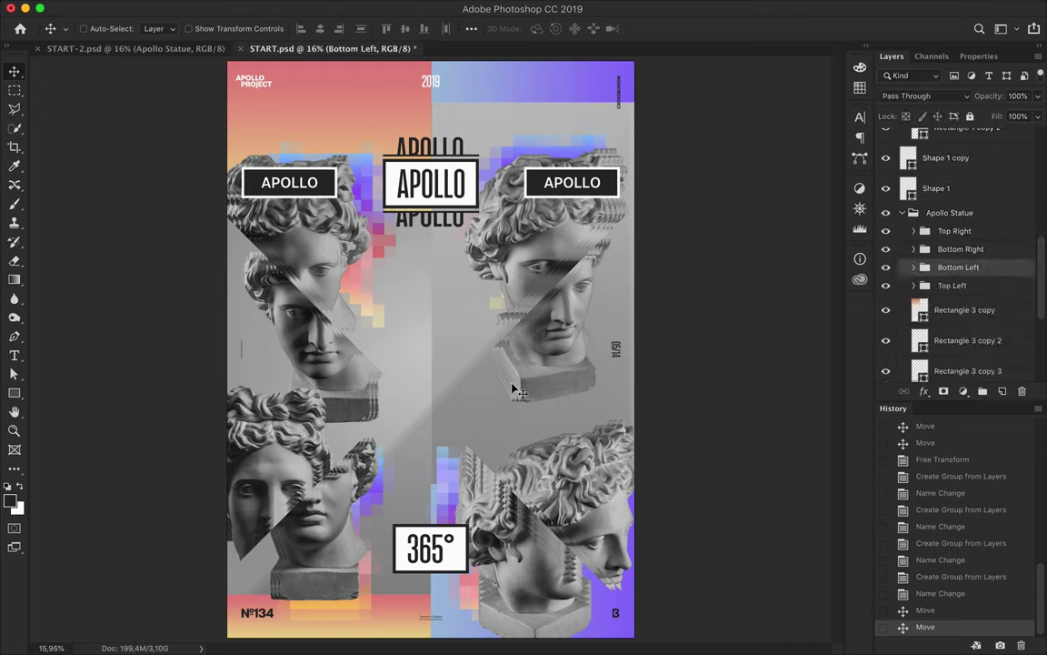
left_click_drag(264, 399, 309, 464)
left_click(951, 285)
left_click(950, 270)
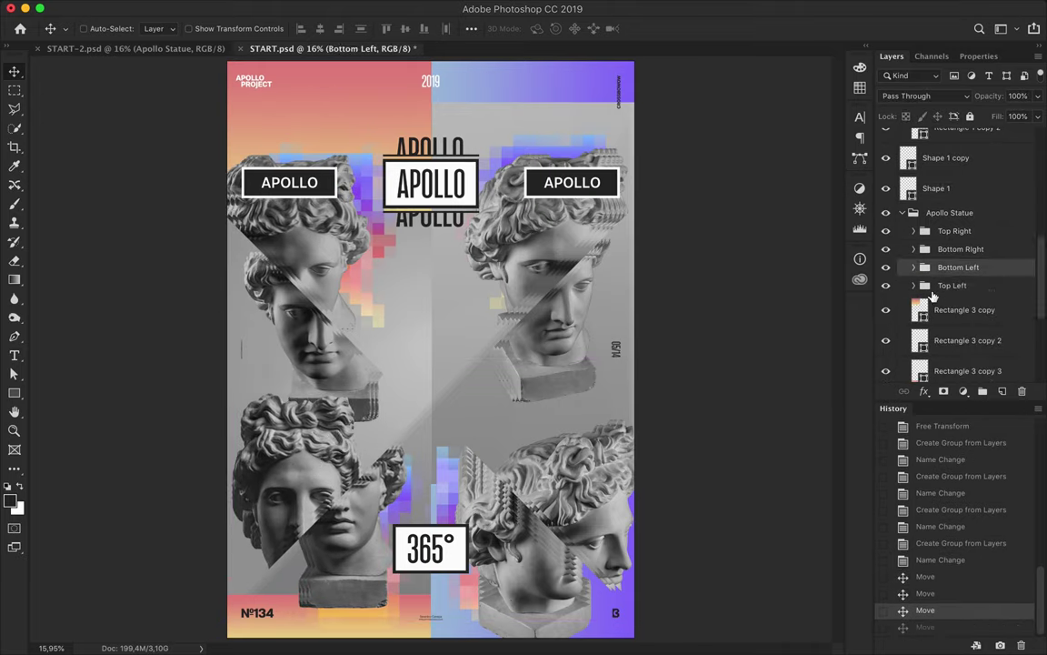
left_click(961, 249)
left_click_drag(582, 541, 564, 526)
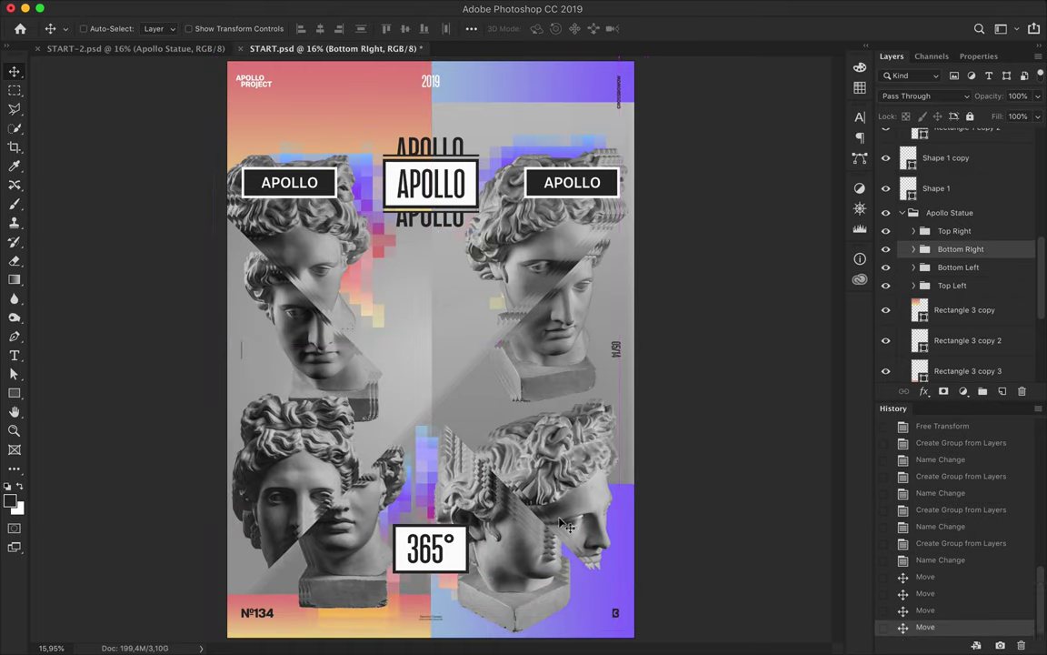
Step: Try moving the Bottom Right head's Levels slices, undo it, and zoom out to the Bottom Left group
left_click(497, 553, "ctrl")
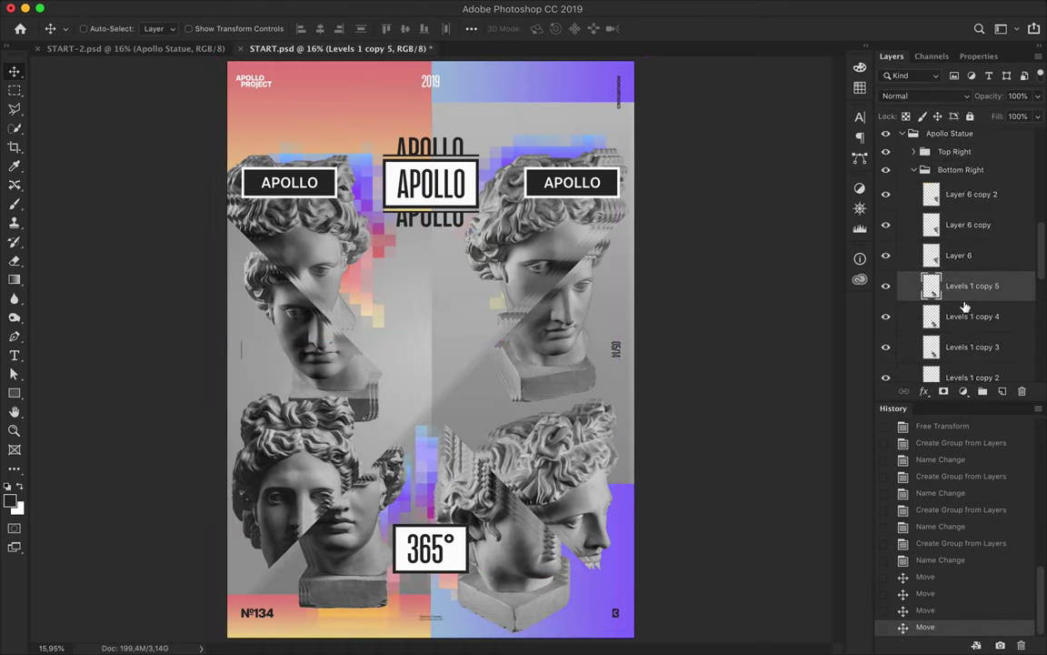
scroll(961, 307, "down", 2)
left_click(961, 326, "shift")
left_click_drag(541, 486, 571, 515)
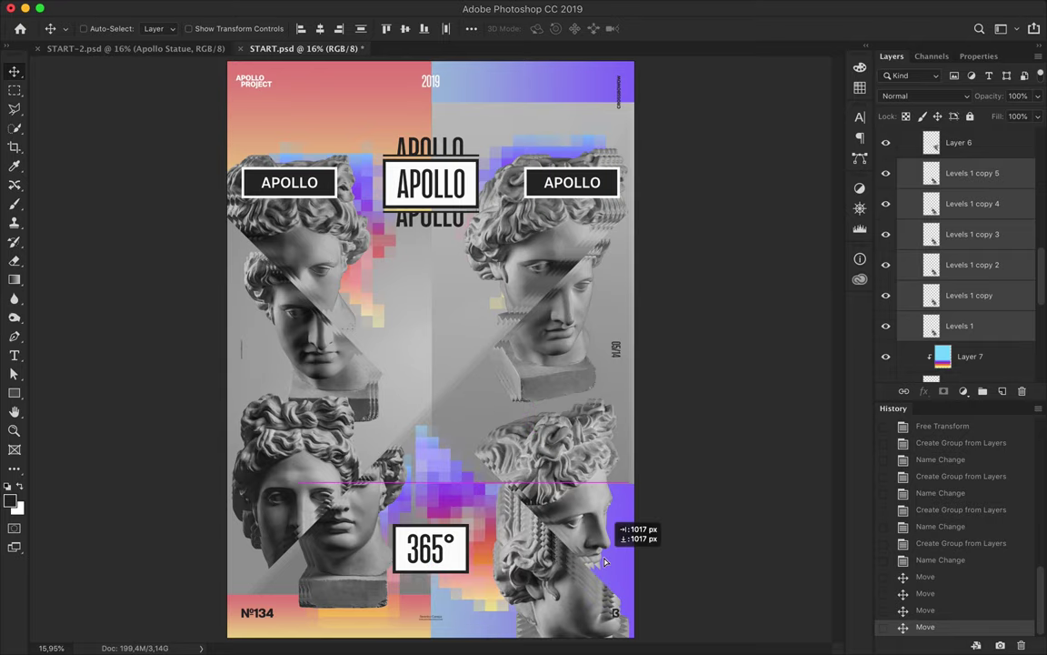
key("ctrl+minus")
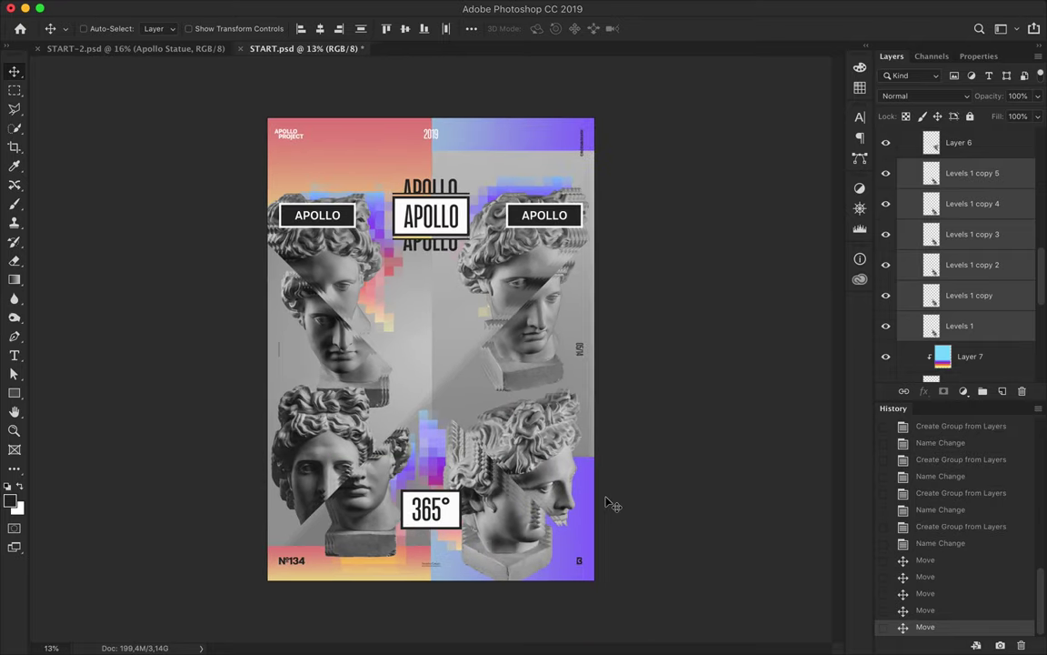
key("ctrl+z")
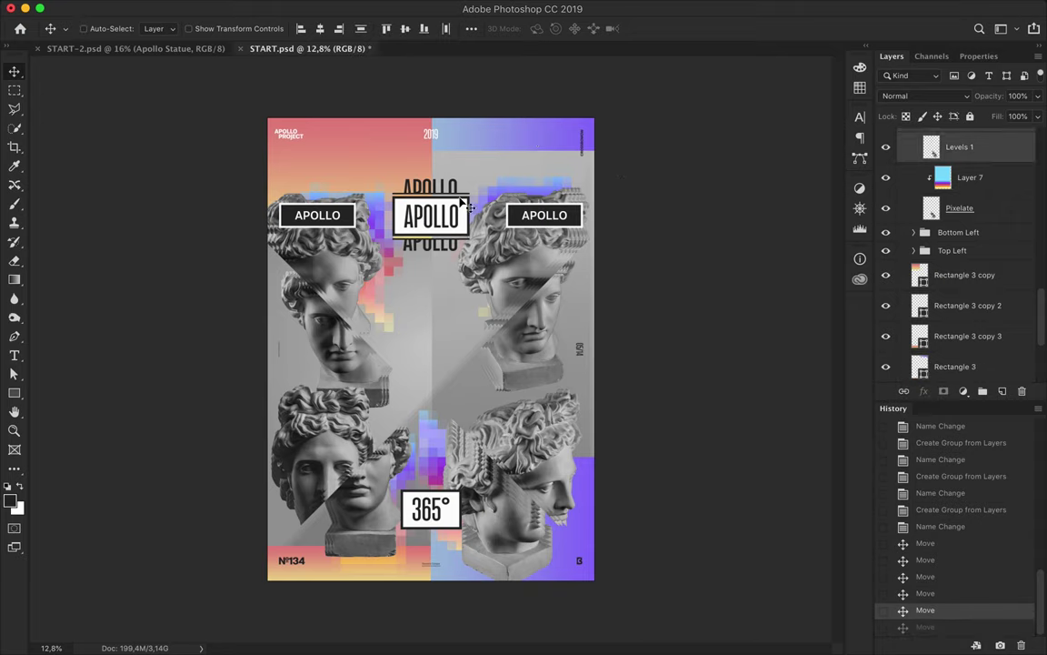
left_click(316, 447)
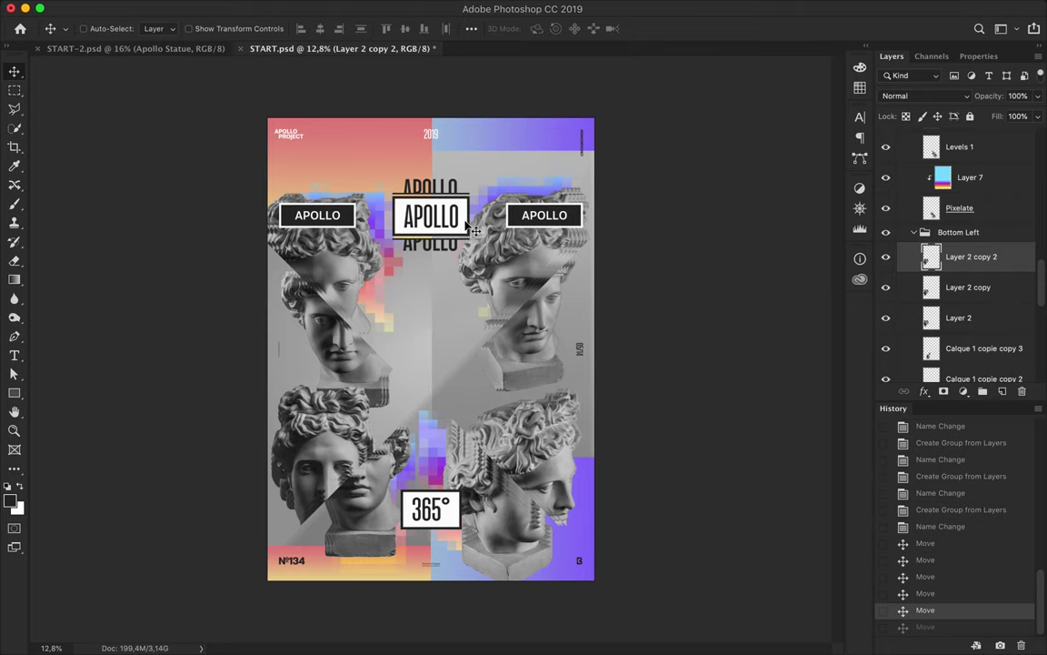
scroll(362, 293, "up", 5)
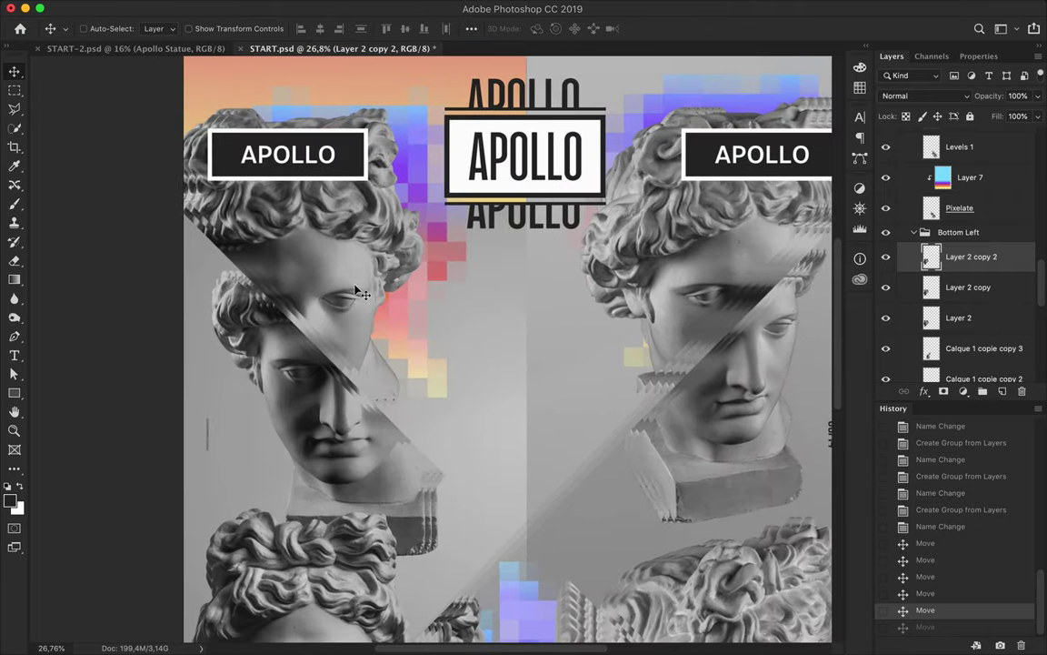
Step: Draw a thin line below the left APOLLO box and copy it above the box
scroll(358, 291, "up", 2)
scroll(357, 291, "up", 1)
scroll(357, 291, "down", 10)
scroll(357, 290, "up", 8)
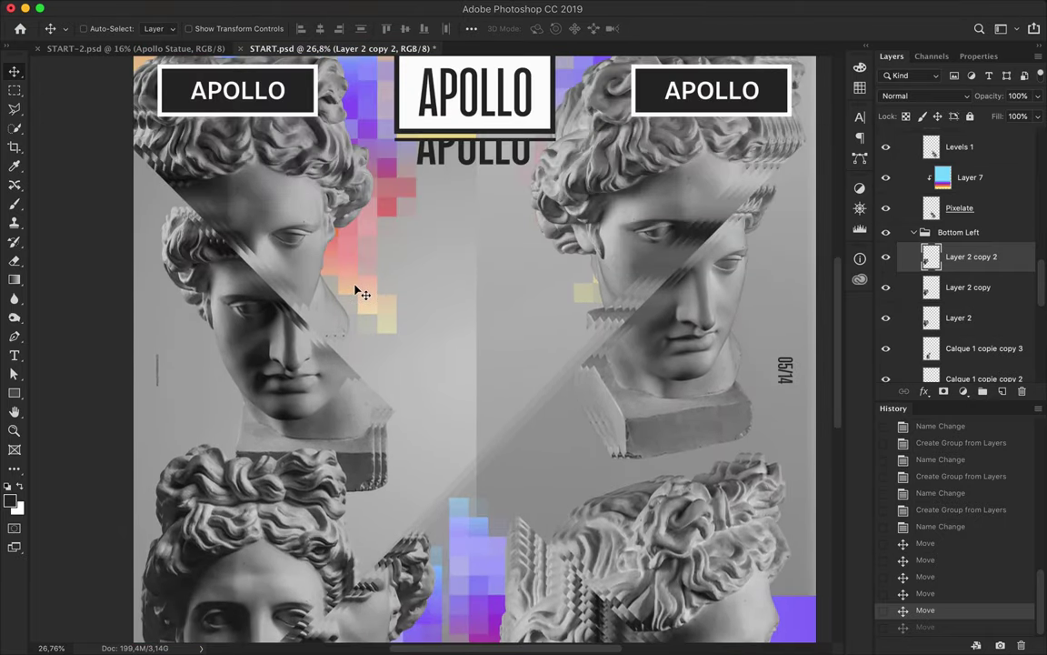
scroll(358, 291, "up", 1)
left_click_drag(409, 205, 252, 210)
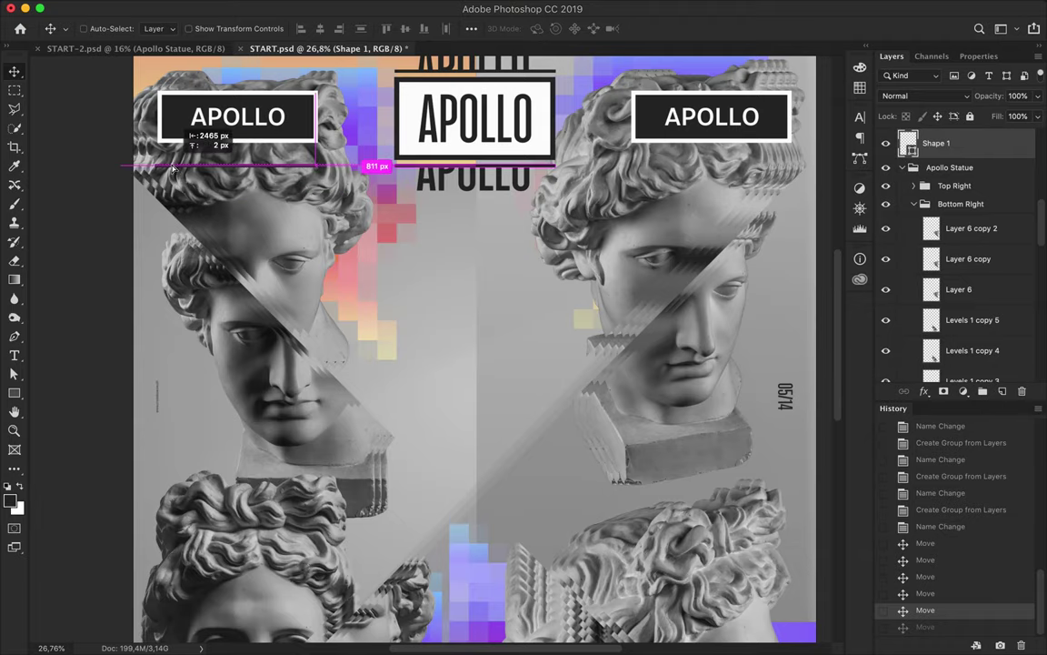
scroll(180, 150, "up", 5)
scroll(209, 175, "up", 3)
key("Up")
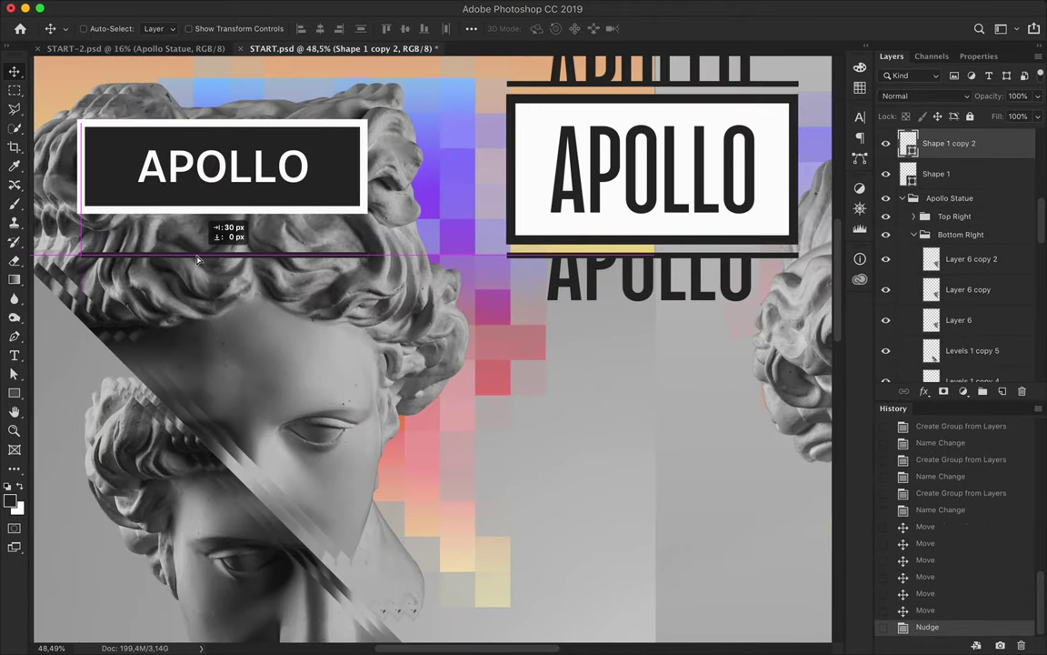
scroll(202, 263, "up", 3)
mouse_move(167, 203)
left_mouse_down()
mouse_move(181, 153)
mouse_move(200, 175)
left_mouse_up()
scroll(200, 175, "down", 3)
Step: Make the line stroke white, set the copy above the left box, and duplicate the APOLLO text
key("a")
left_click(216, 28)
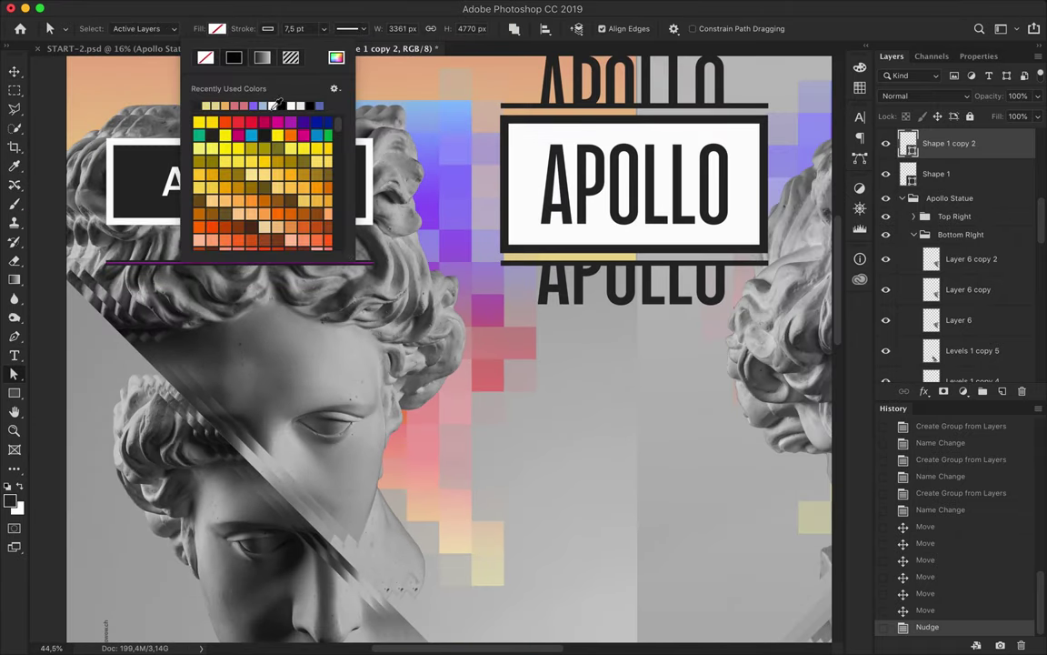
left_click(276, 106)
key("v")
scroll(281, 320, "down", 2)
left_click_drag(277, 259, 306, 175)
left_click_drag(300, 262, 298, 165)
scroll(176, 173, "right", 5)
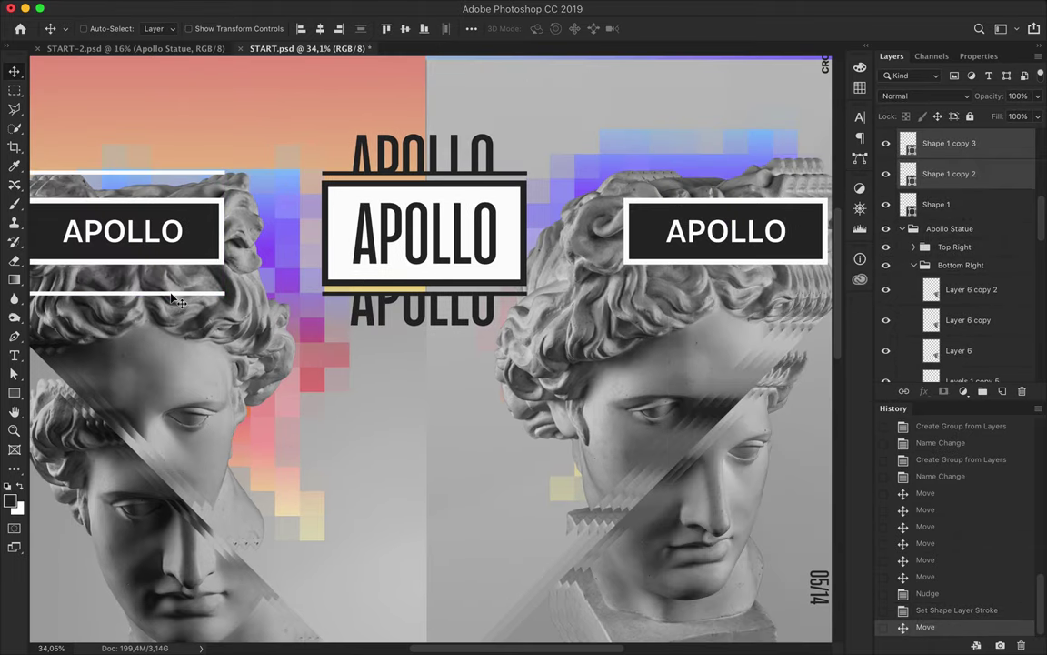
left_click_drag(100, 223, 107, 181)
Step: Slice the copied APOLLO text, place a piece below the left box, and copy the echoes right
key("m")
key("ctrl+x")
key("Return")
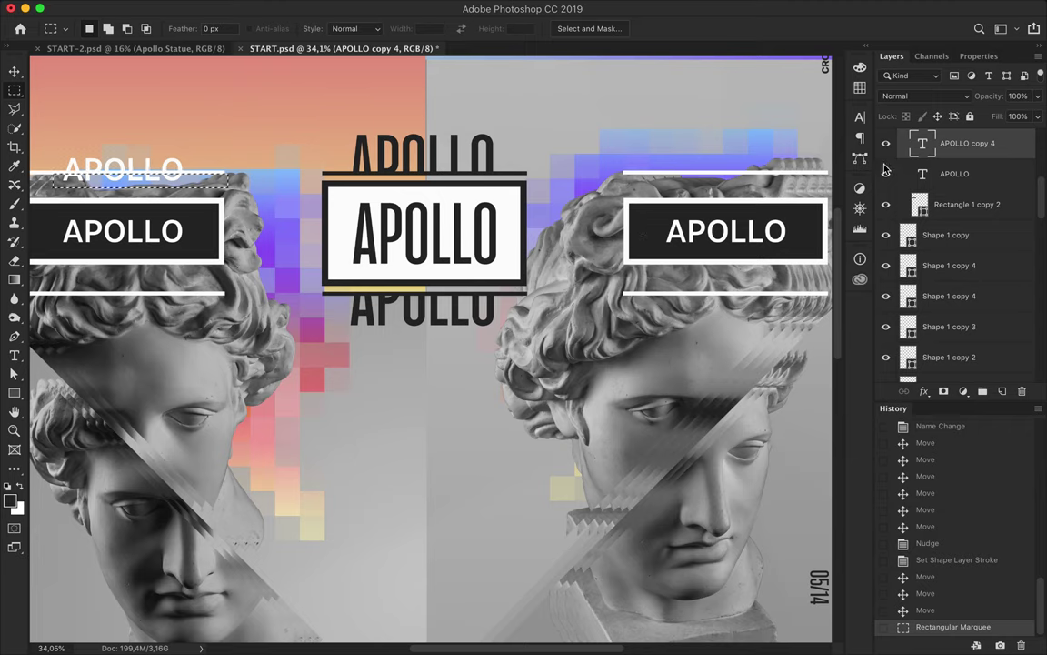
key("ctrl+v")
key("v")
mouse_move(229, 191)
left_mouse_down()
mouse_move(154, 184)
mouse_move(150, 300)
left_mouse_up()
left_click_drag(148, 171, 733, 167)
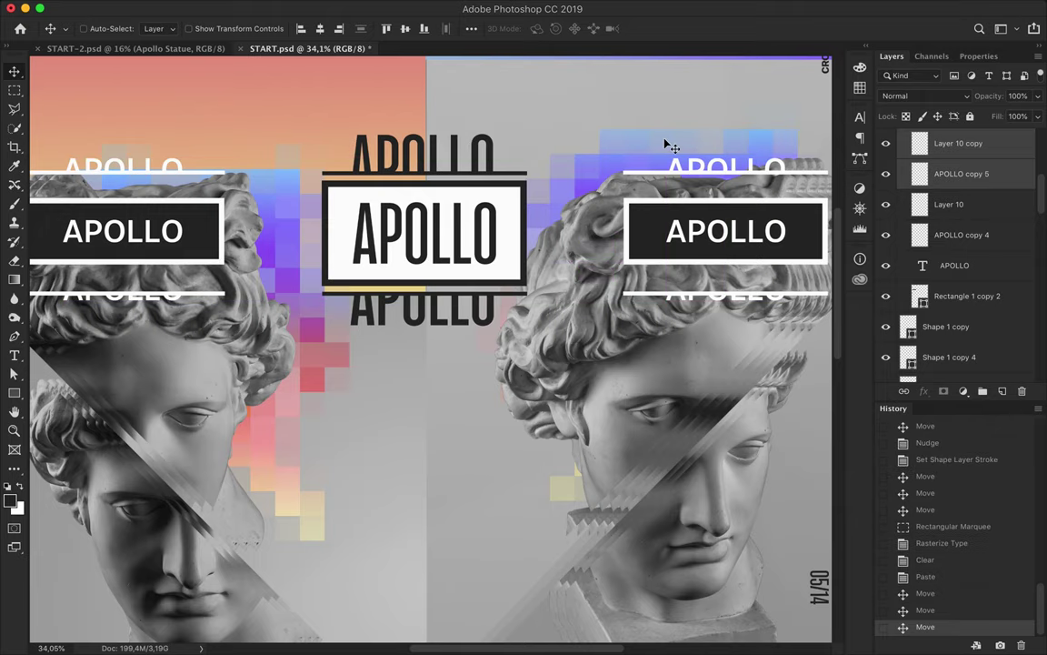
Step: Nudge the lower echo text by the left box, then delete the extra pasted echo layers
scroll(708, 208, "down", 3)
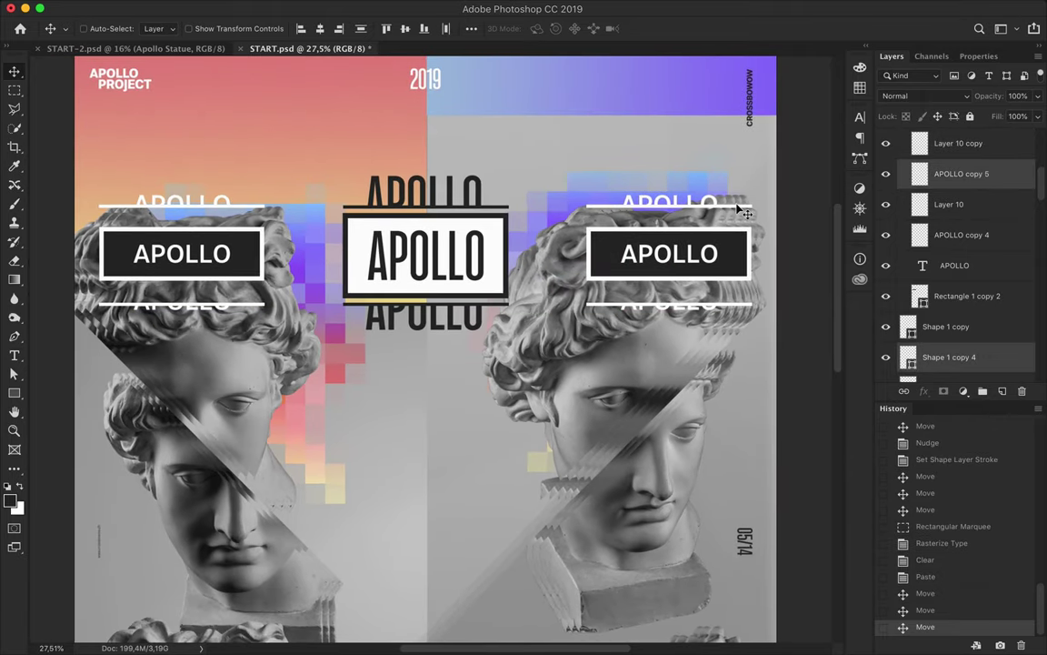
key("ctrl")
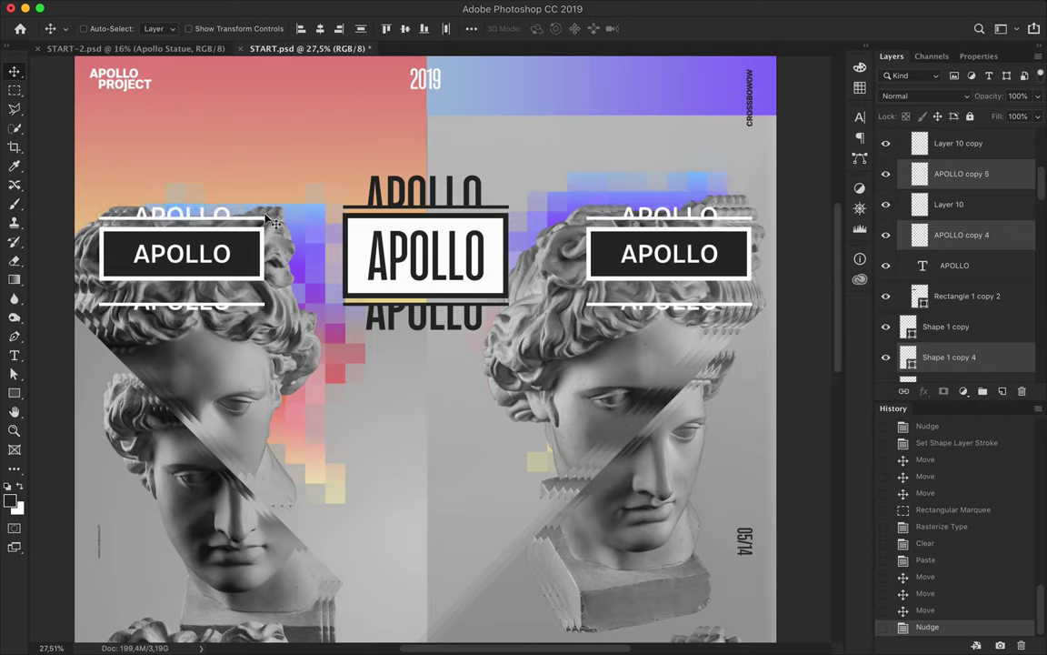
left_click(224, 312, "ctrl")
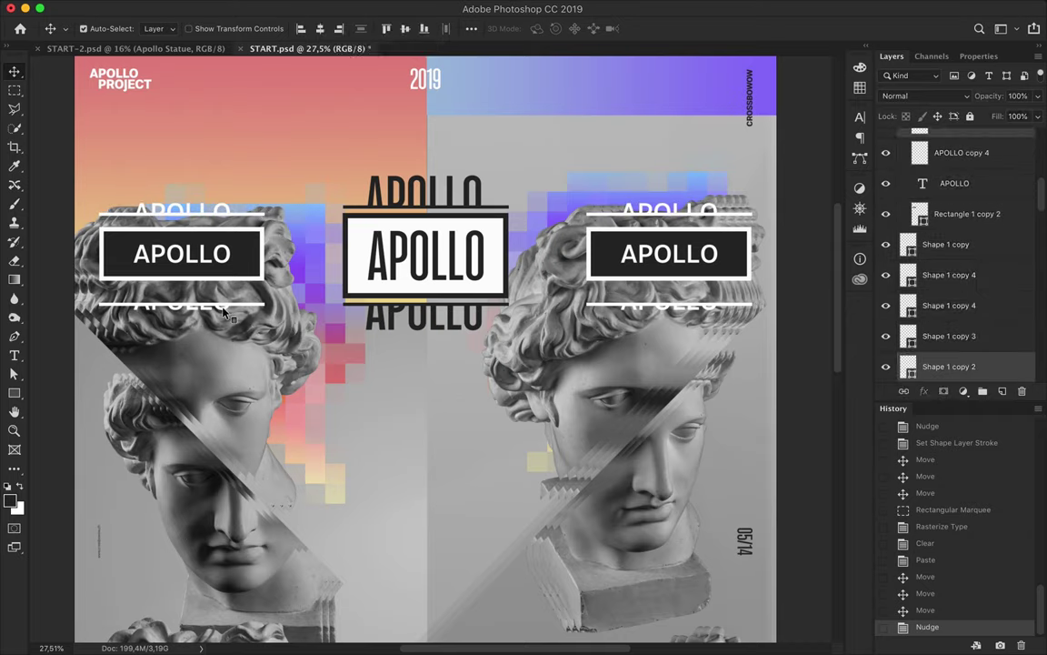
key("alt+Up")
scroll(634, 315, "down", 1)
scroll(635, 314, "down", 5)
scroll(564, 382, "down", 2)
key("BackSpace")
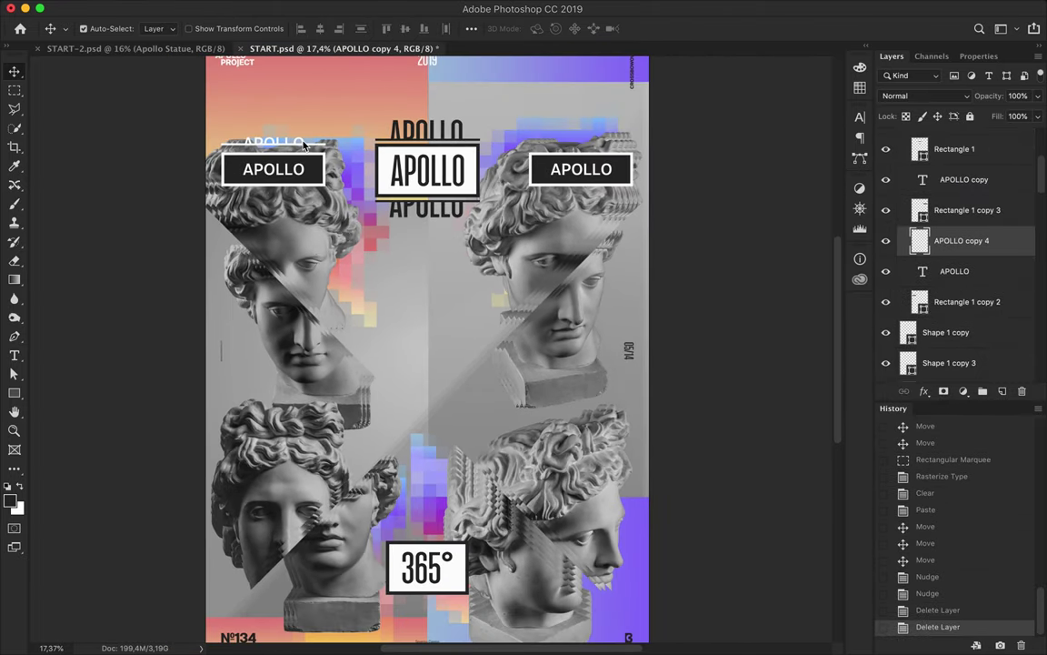
Step: Delete the last faint APOLLO echo and make the CROSSBOWOW corner text white
key("BackSpace")
scroll(703, 208, "down", 2)
scroll(703, 209, "up", 4)
left_click(634, 107)
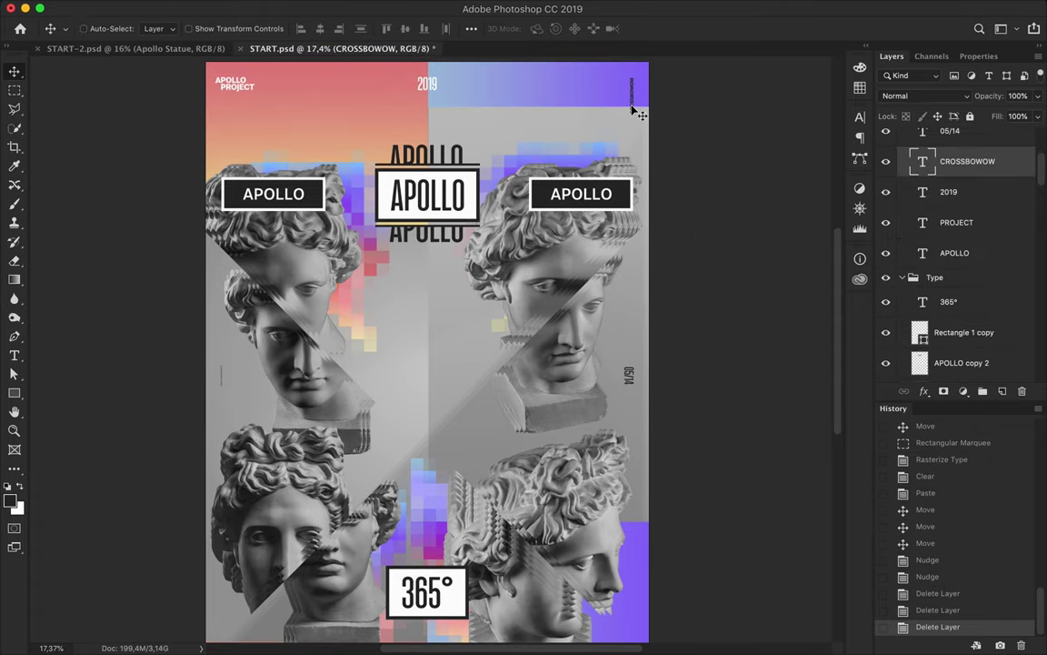
left_click(592, 28)
left_click(860, 66)
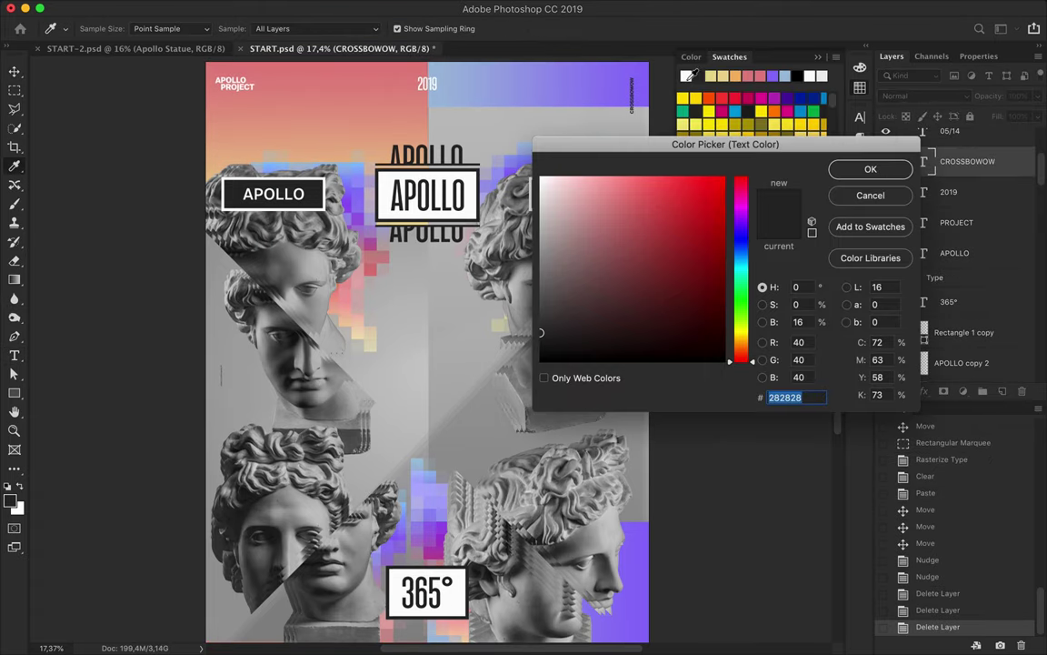
key("Return")
Step: Make the №134 corner text white and paint the Black Numbers marks white
scroll(717, 555, "down", 4)
left_click(255, 590)
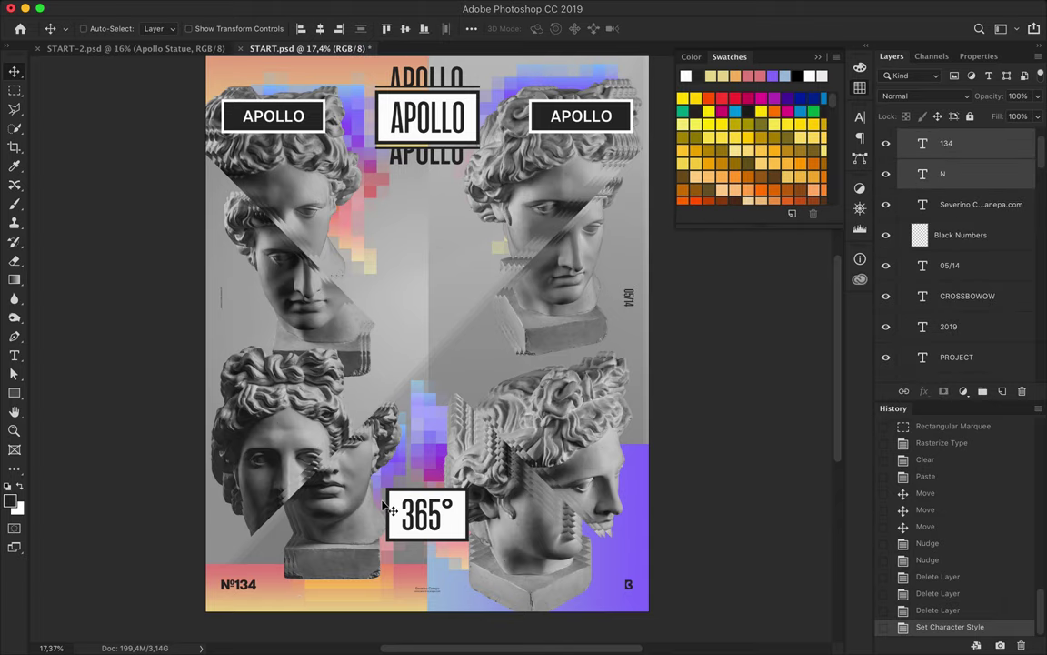
key("t")
left_click(592, 28)
key("Return")
left_click(919, 234, "ctrl")
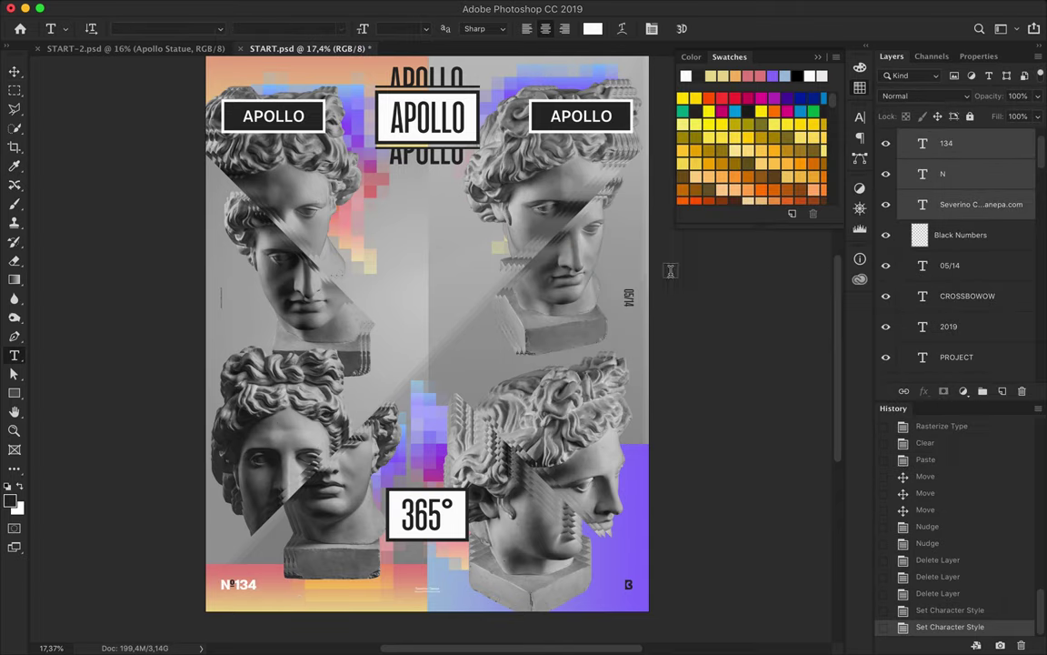
key("b")
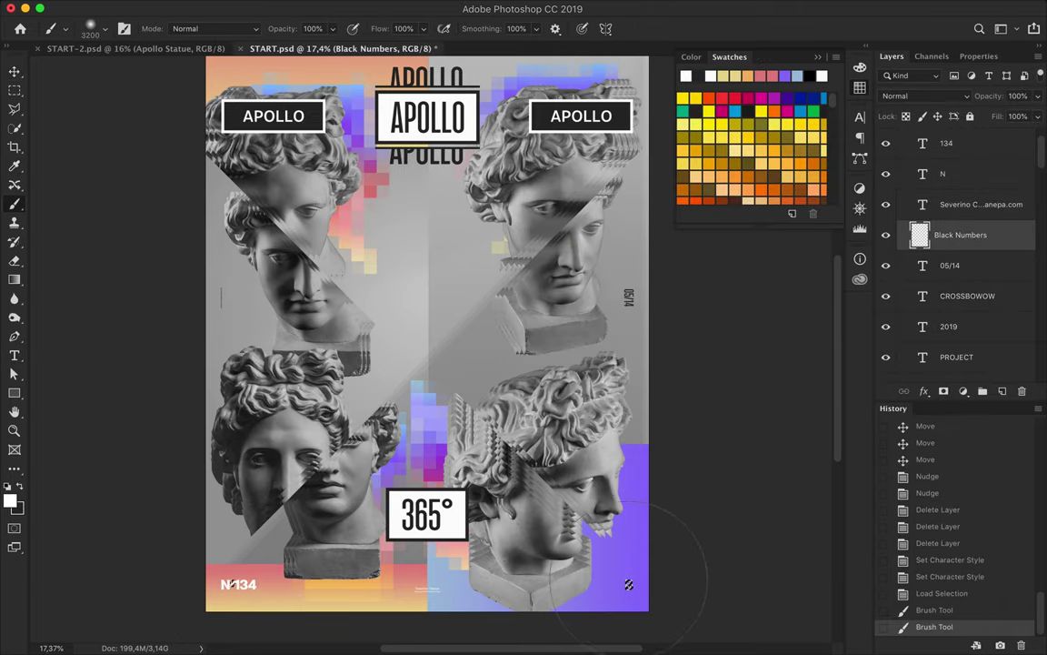
key("ctrl+d")
key("v")
Step: Enlarge the central APOLLO title box and text together
key("ctrl+0")
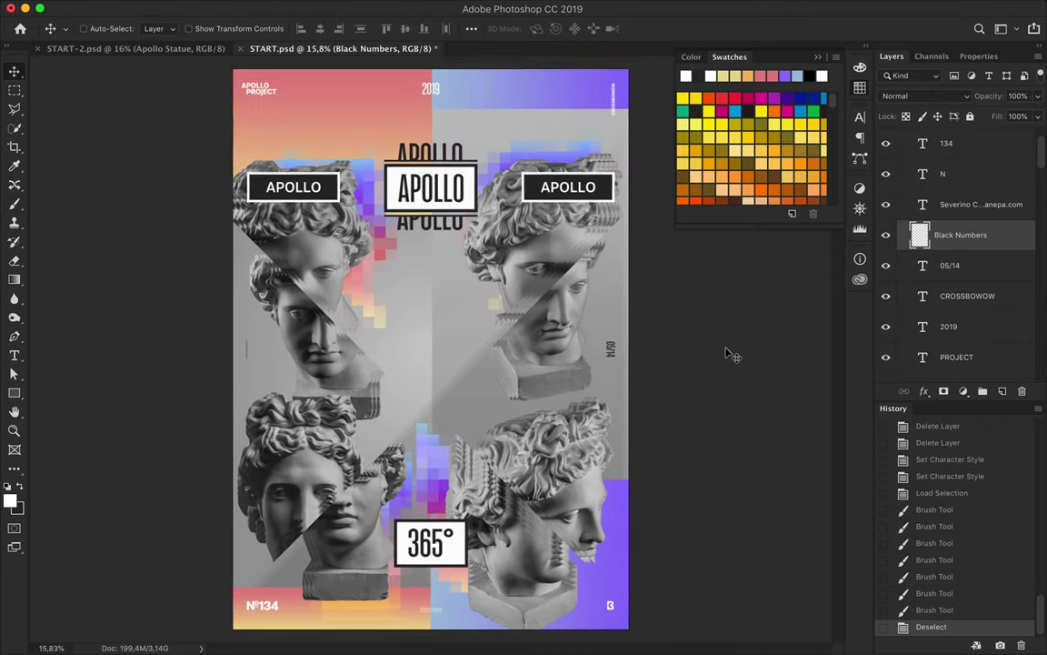
left_click(457, 205)
scroll(457, 206, "up", 2)
left_click(481, 97, "shift")
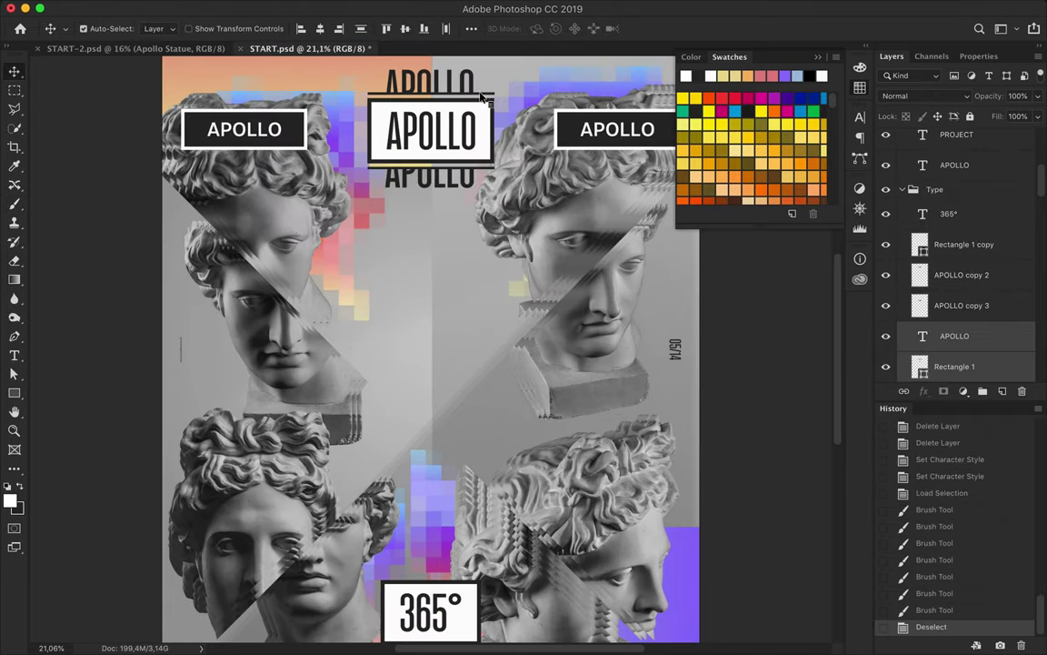
key("ctrl+t")
left_click_drag(492, 167, 502, 191)
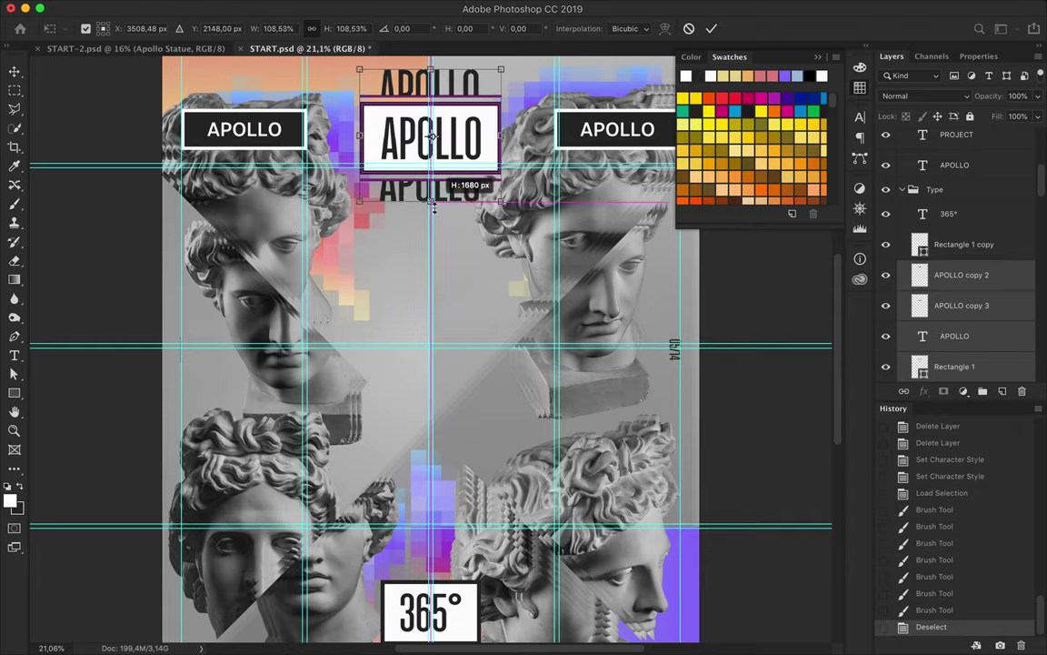
left_click_drag(435, 109, 438, 136)
key("Return")
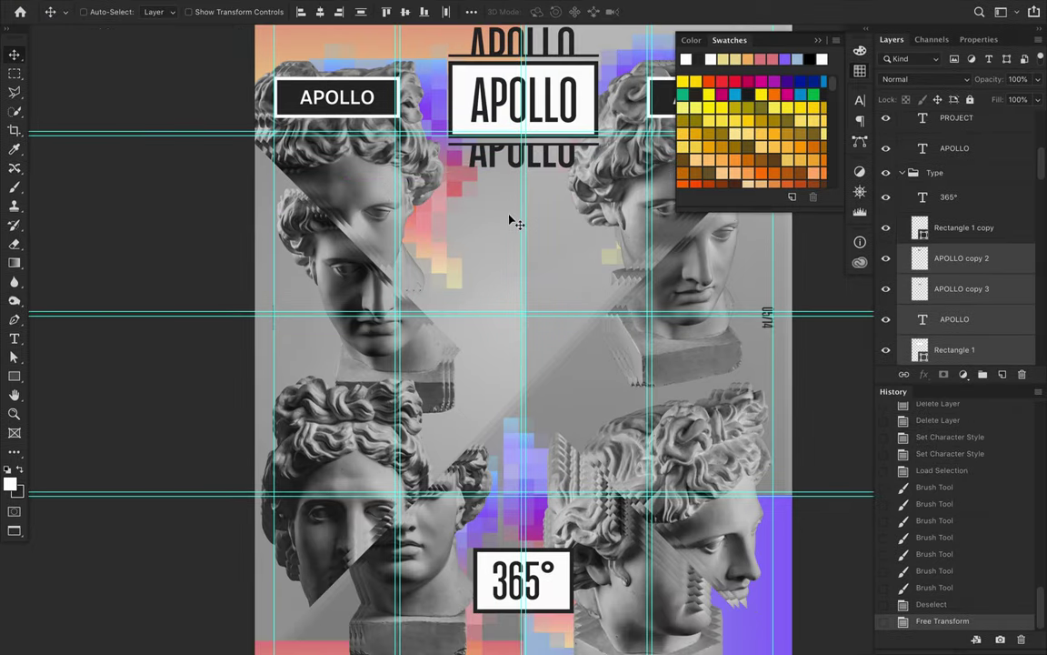
Step: Hide the guides and preview the poster full screen on black
key("ctrl+h")
key("f")
key("f")
key("ctrl+0")
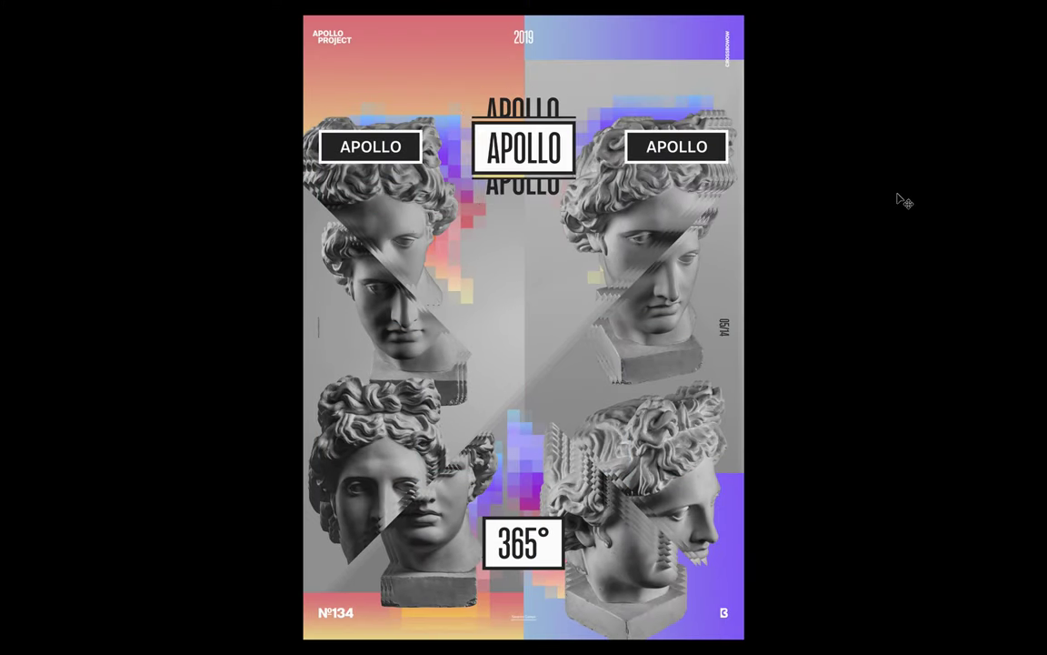